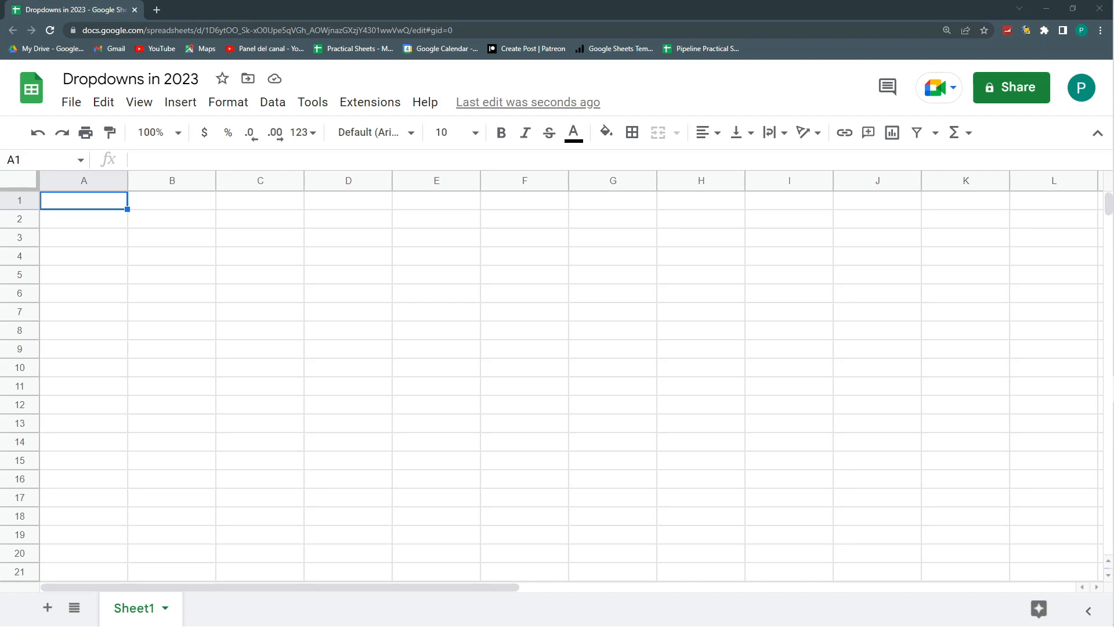
- Open the data validation rules for cell B2
left_click(180, 231)
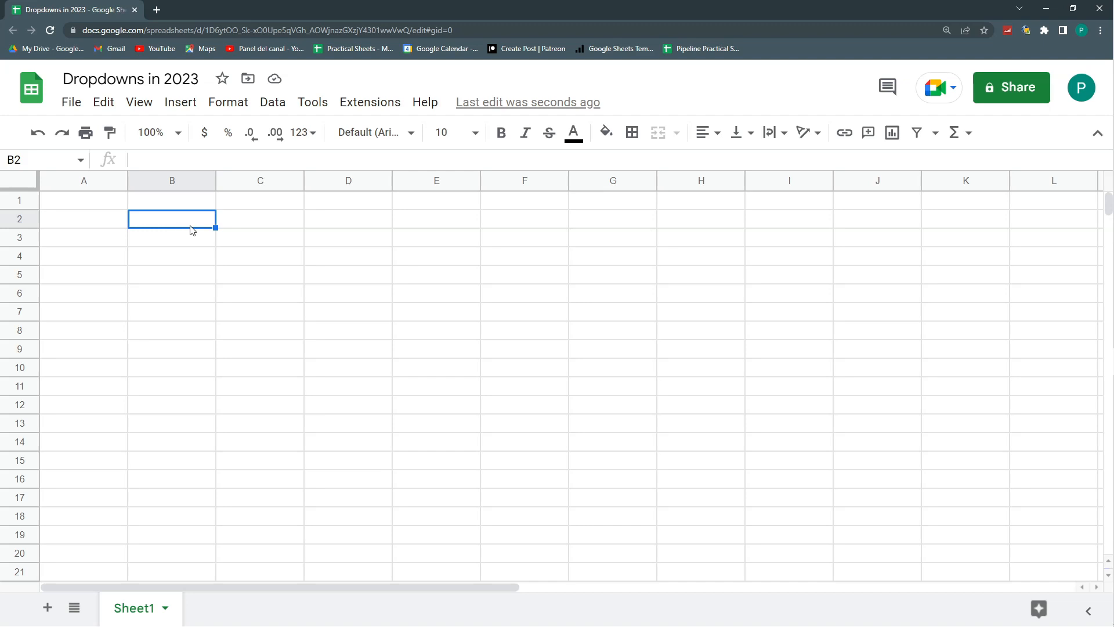
right_click(189, 222)
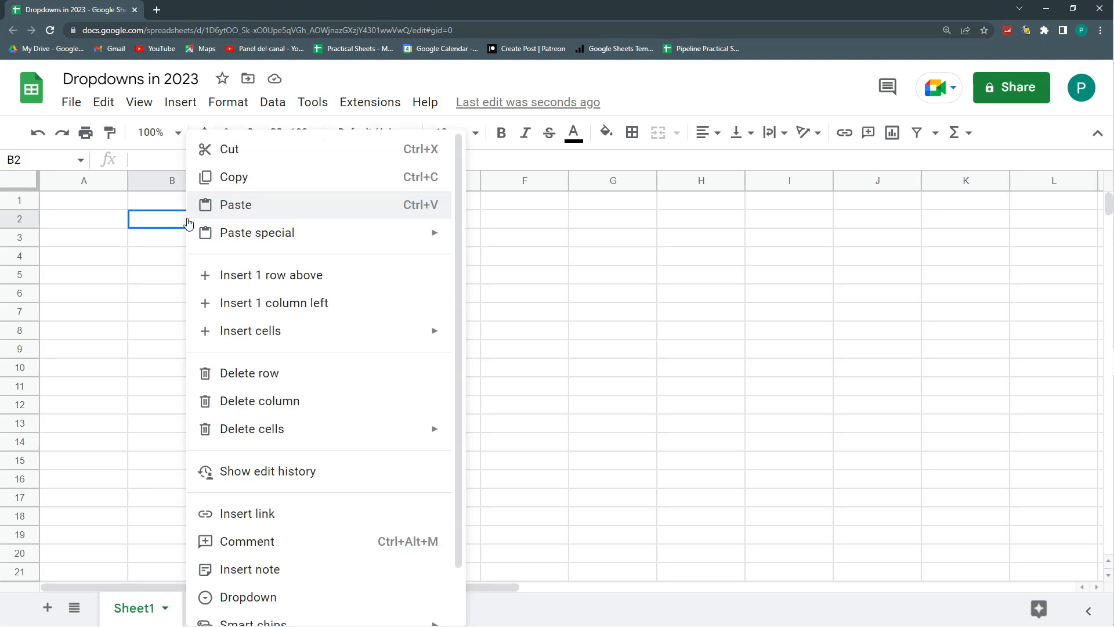
scroll(354, 348, "down", 1)
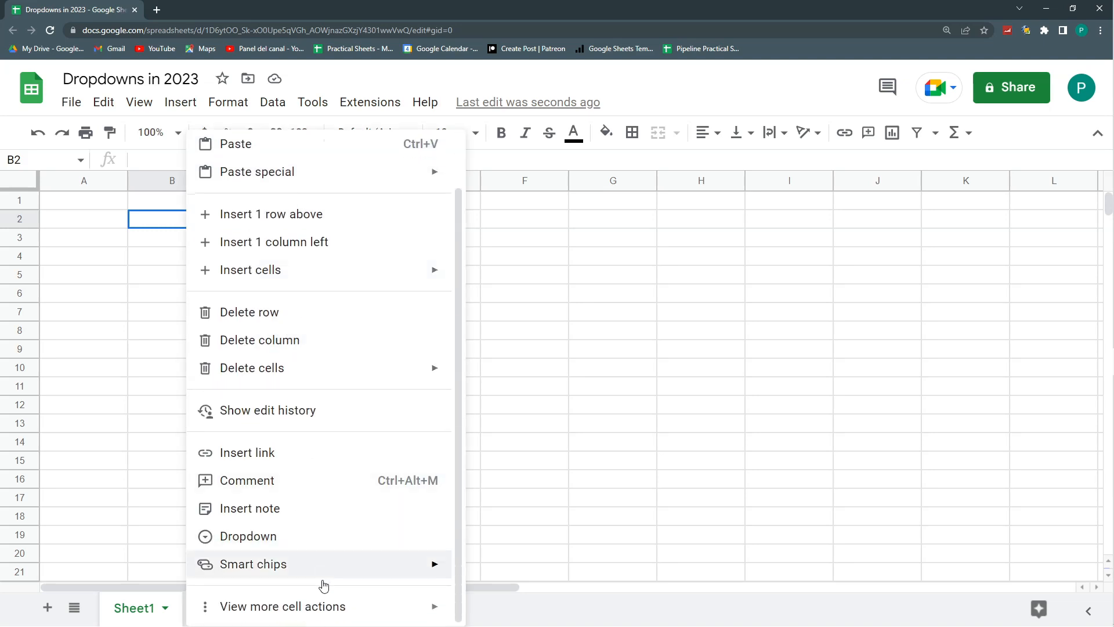
mouse_move(331, 617)
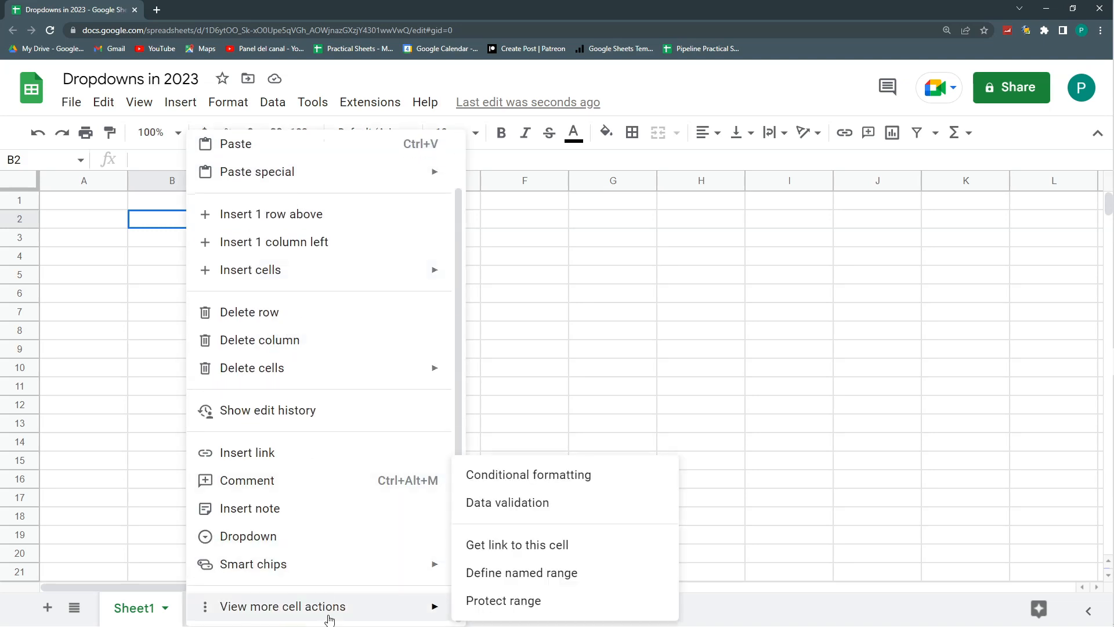
left_click(534, 509)
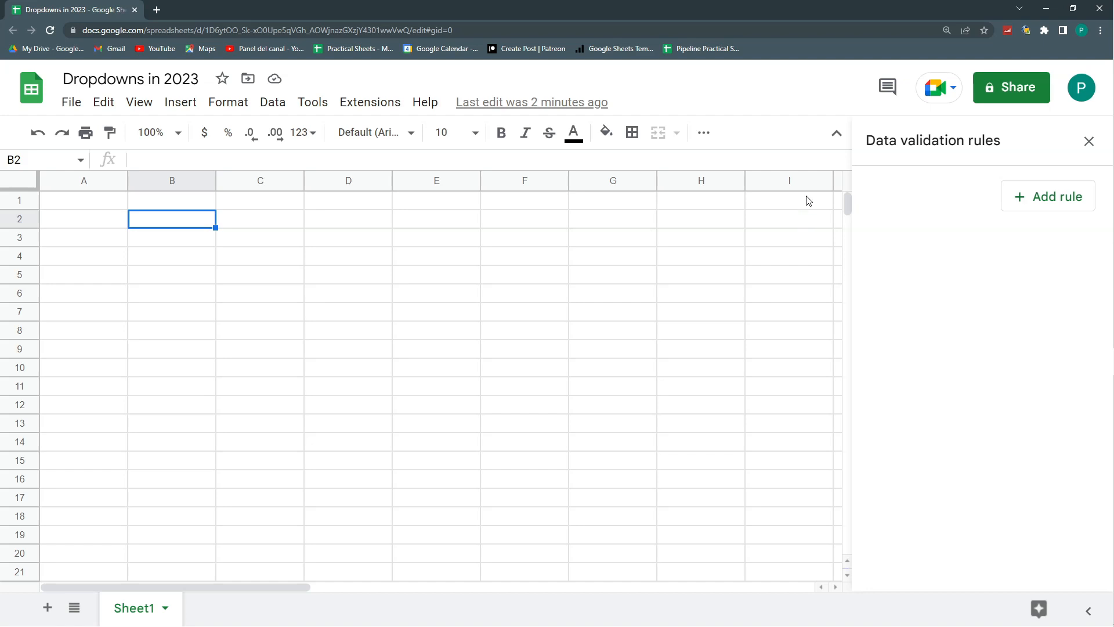
left_click(232, 102)
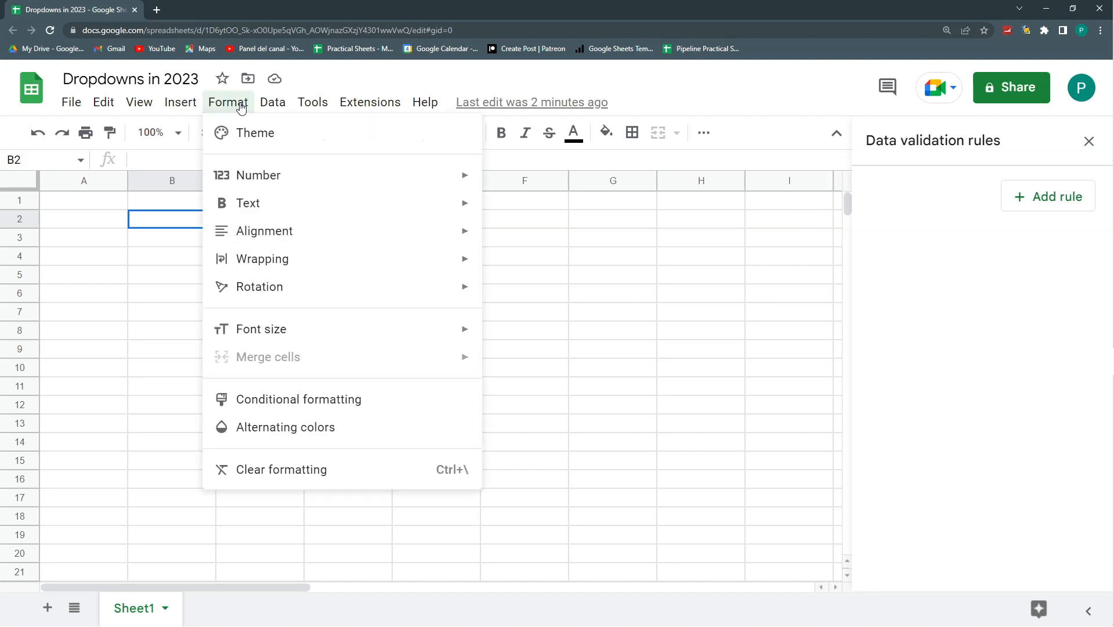
left_click(302, 401)
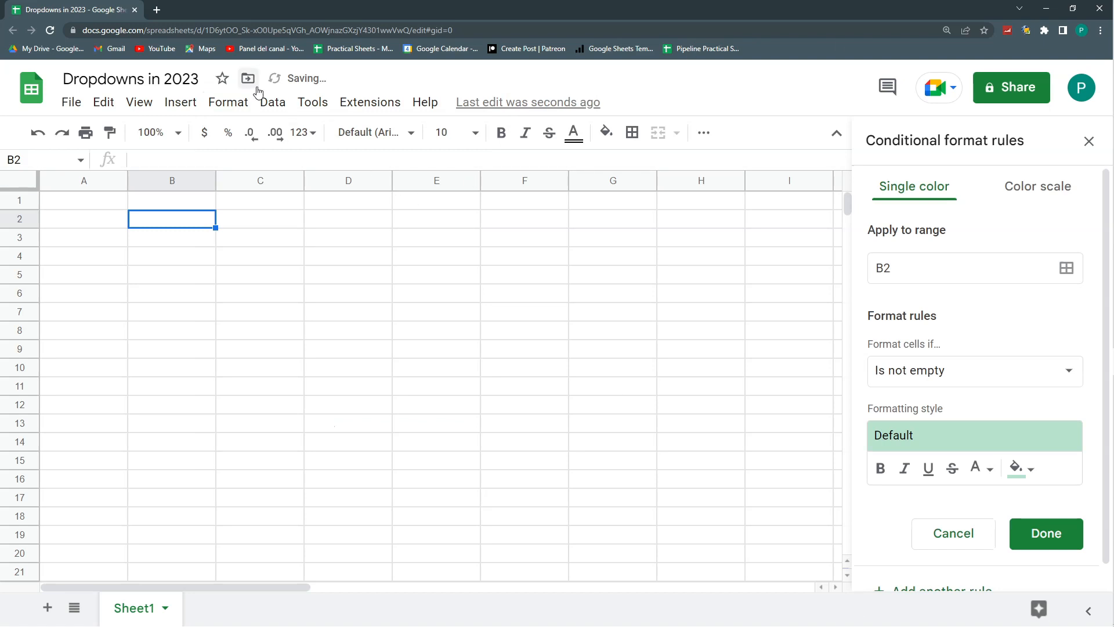
left_click(313, 102)
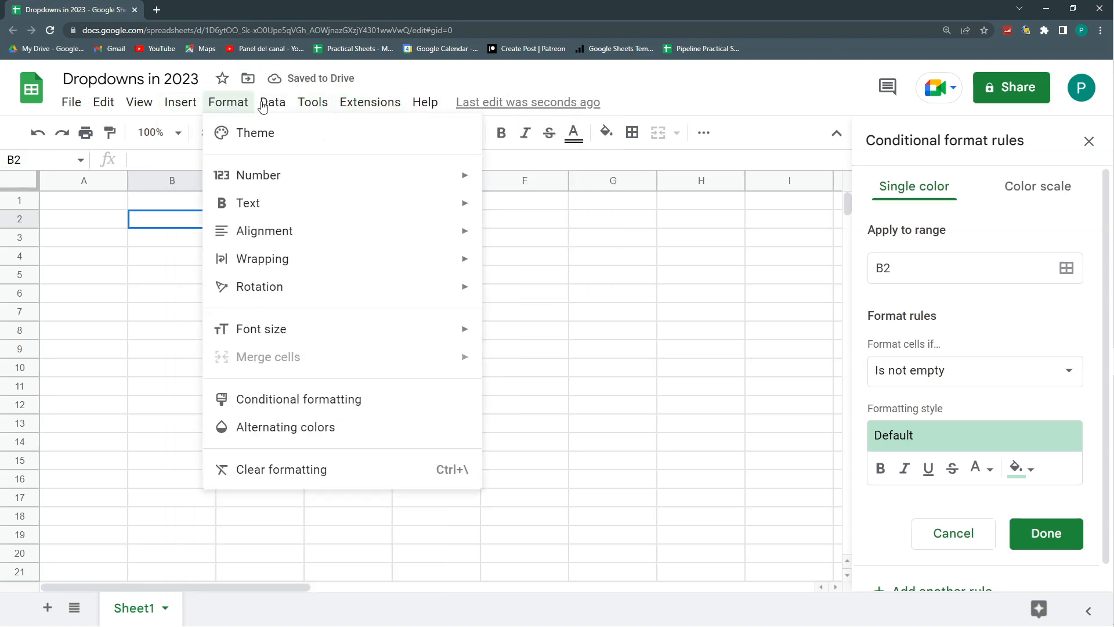
mouse_move(263, 107)
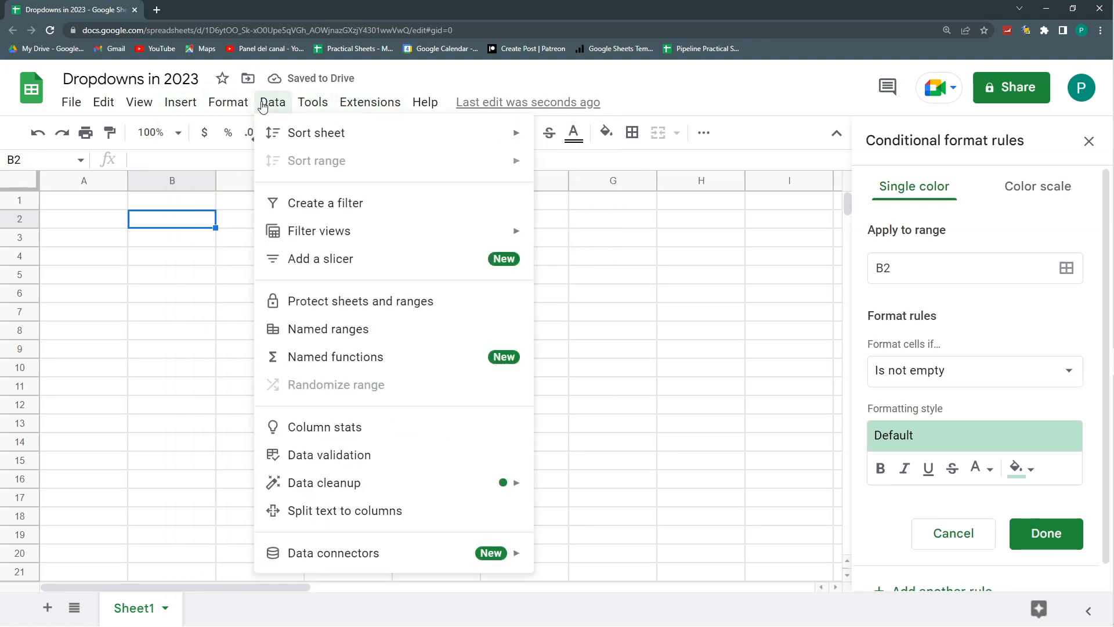
left_click(355, 301)
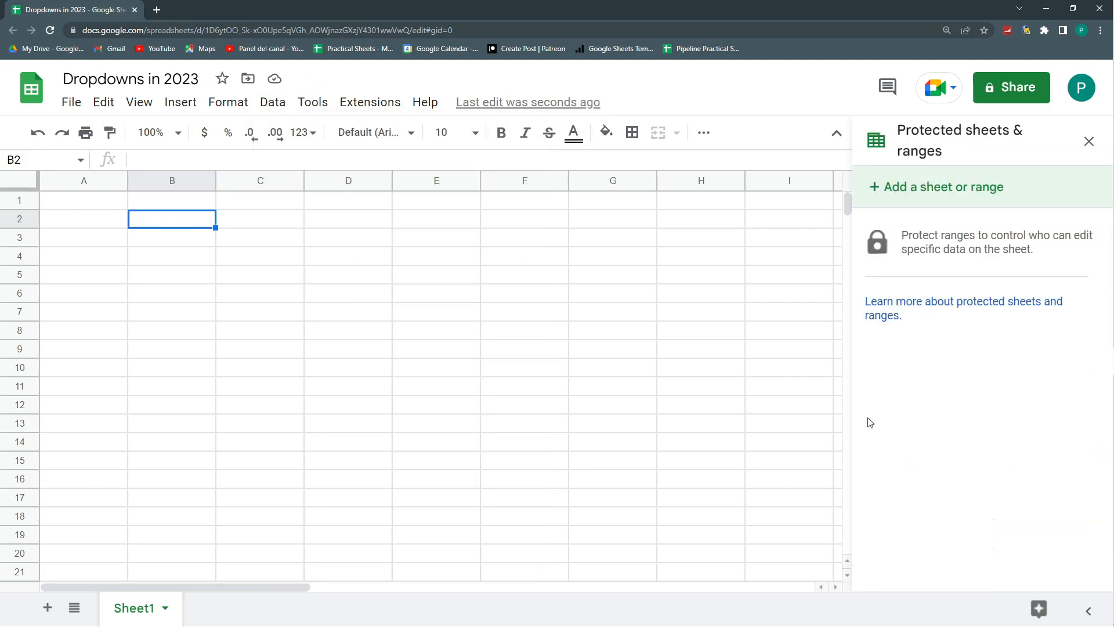
left_click(1102, 151)
left_click(788, 240)
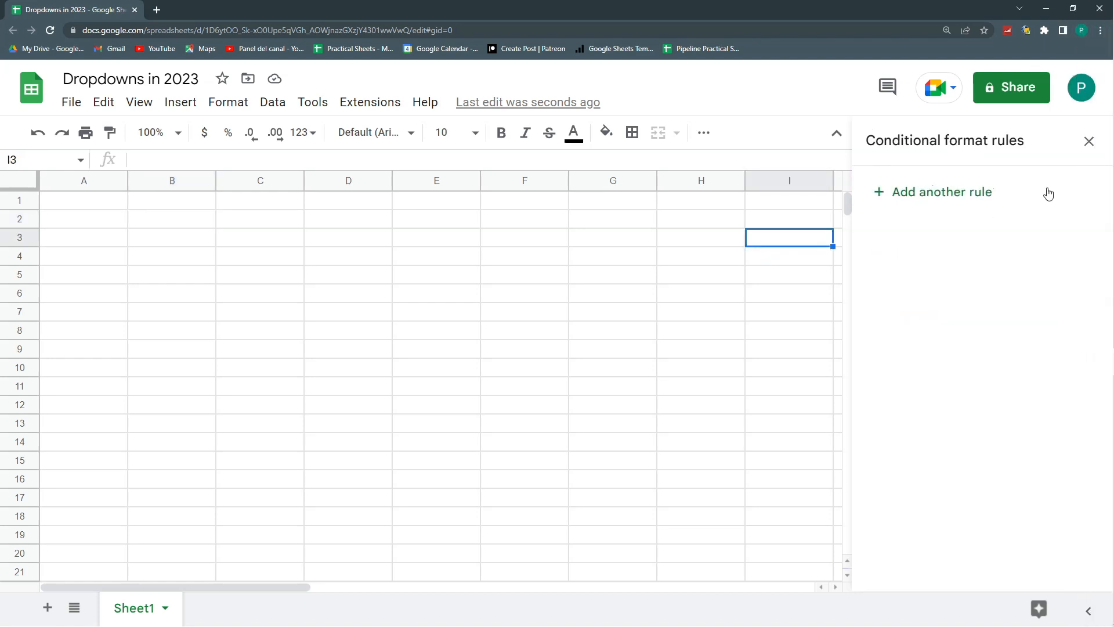
left_click(1083, 149)
left_click(1085, 144)
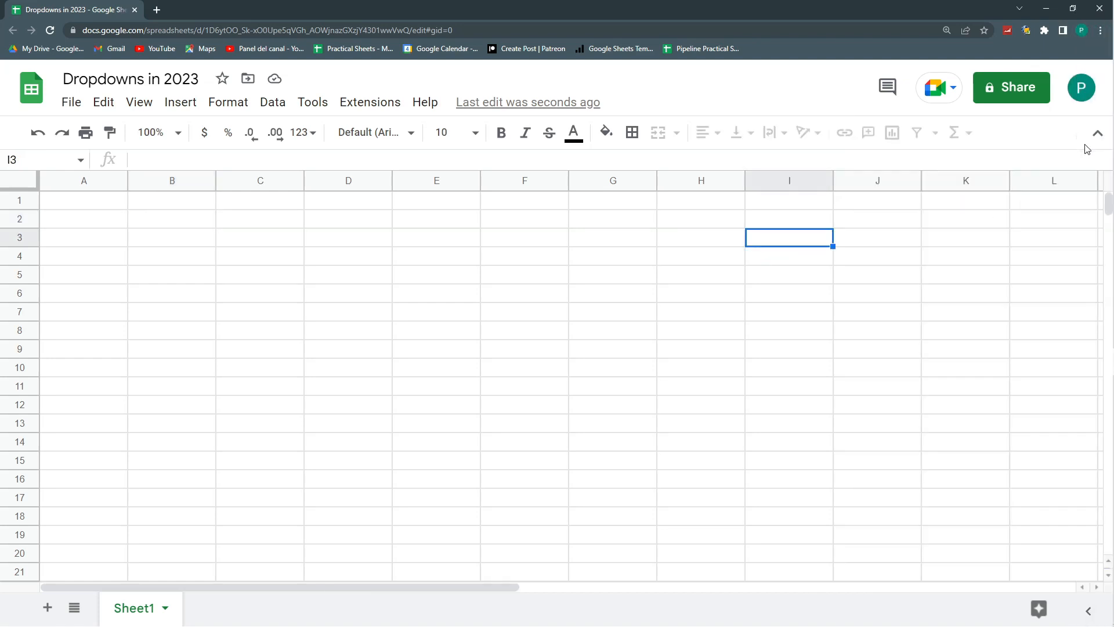
left_click(244, 224)
left_click(89, 227)
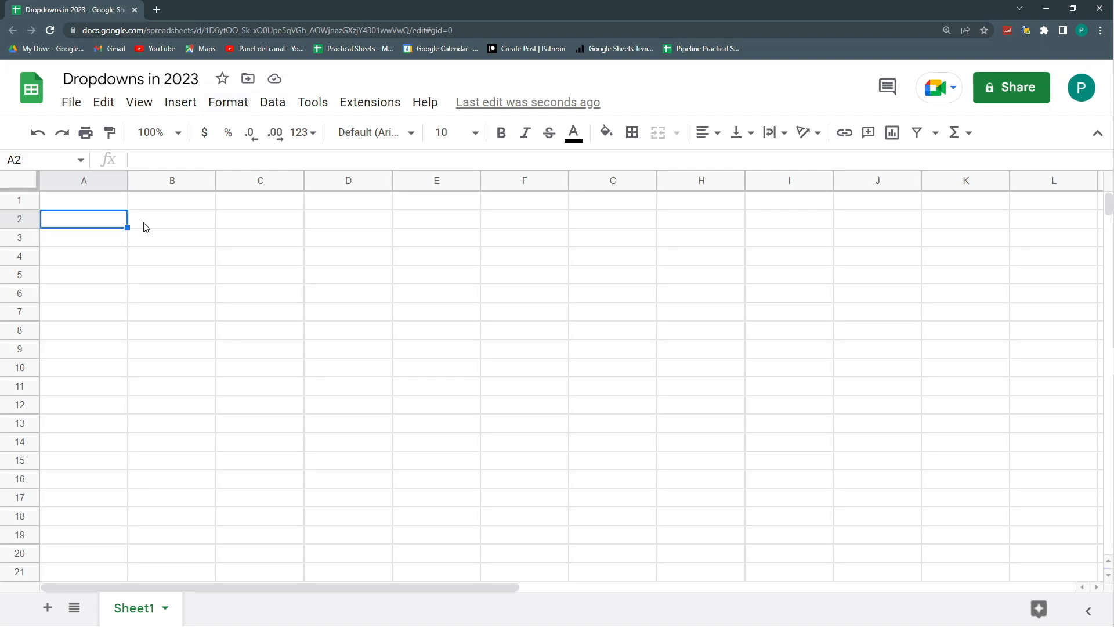
left_click_drag(144, 224, 141, 313)
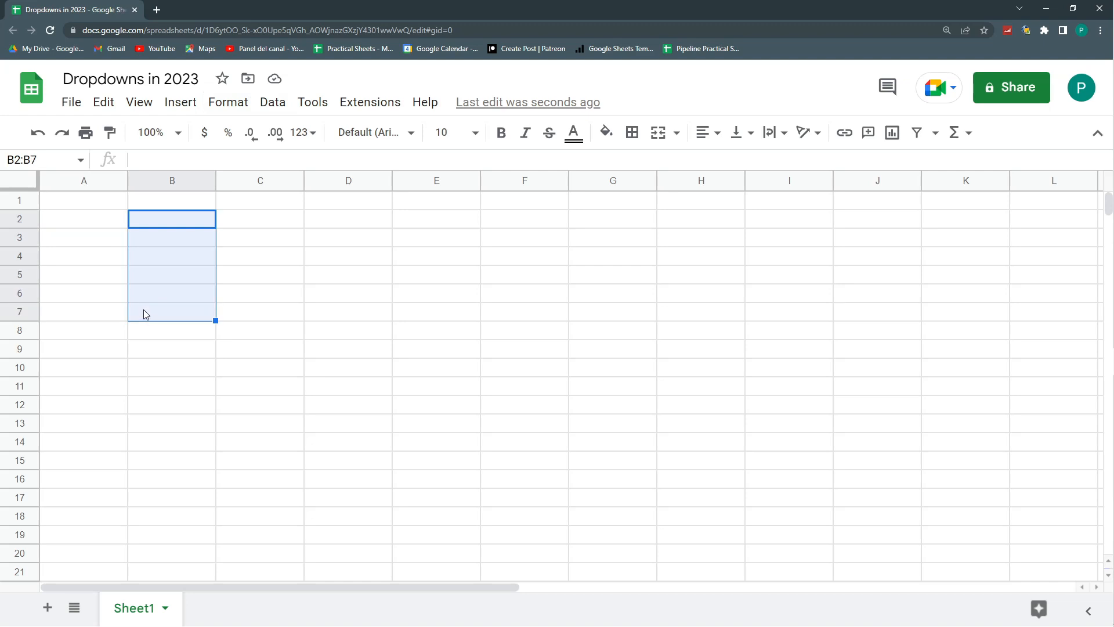
- Add a data validation rule with the Dropdown criteria to cell A2
left_click(110, 225)
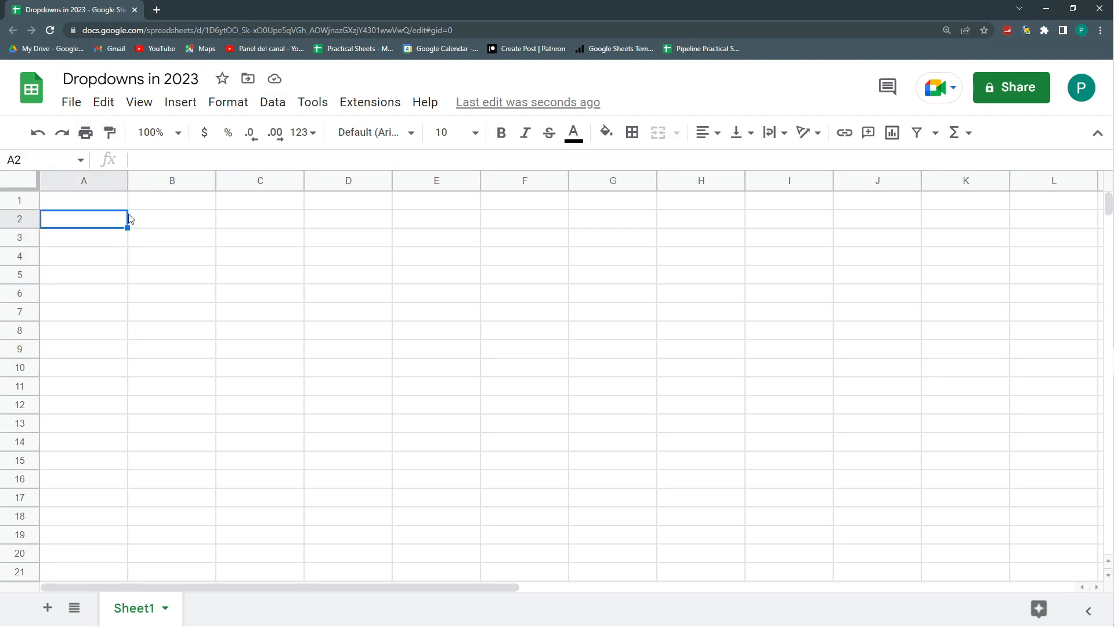
left_click(273, 102)
left_click(375, 455)
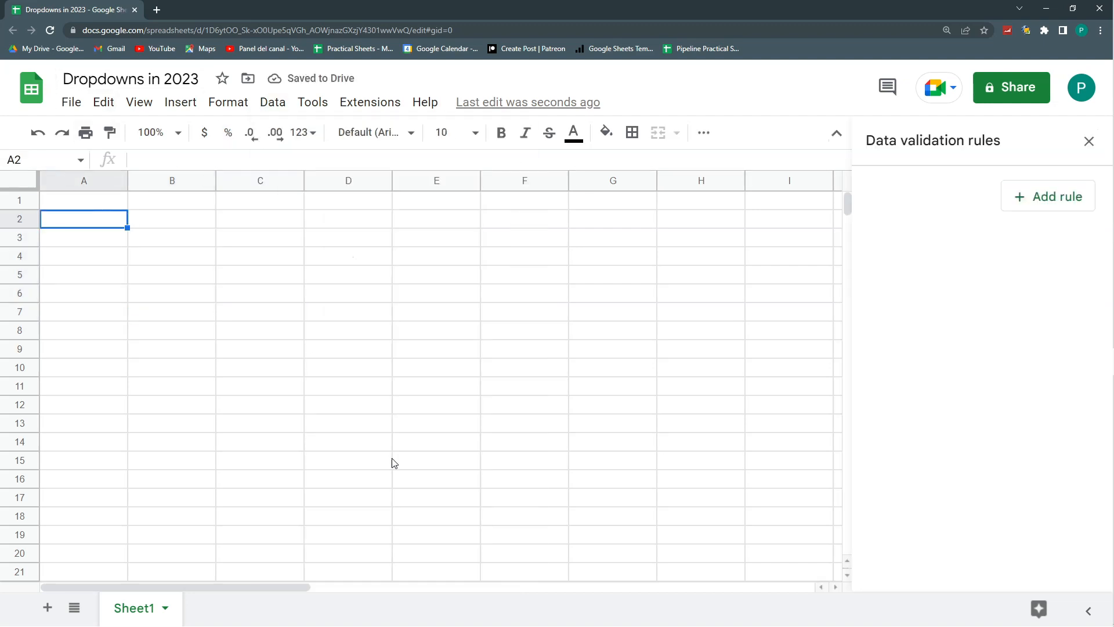
left_click(1063, 198)
left_click(1043, 292)
left_click(1064, 256)
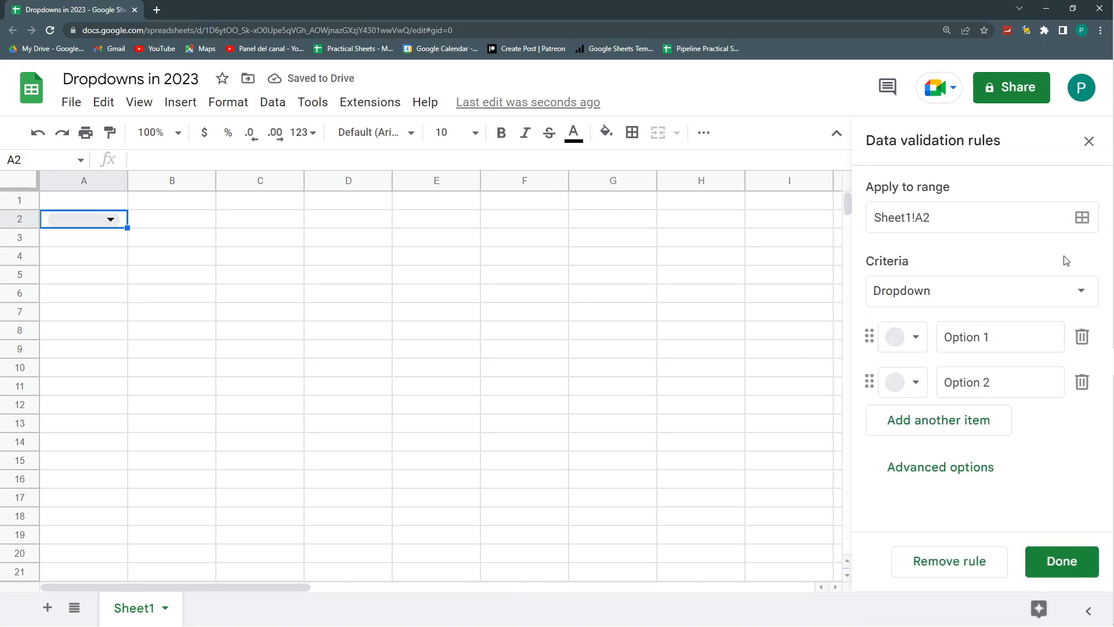
- Delete the dropdown from cell A2, and open and close the cell's data validation rules
left_click(1089, 141)
key("Delete")
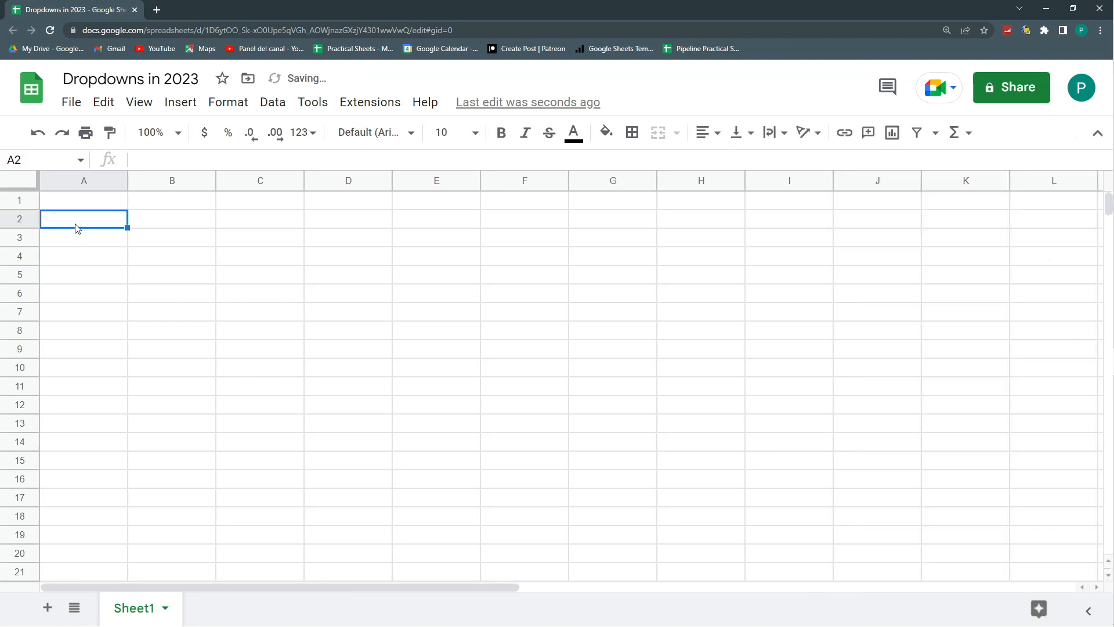
right_click(77, 225)
scroll(150, 326, "down", 3)
mouse_move(186, 605)
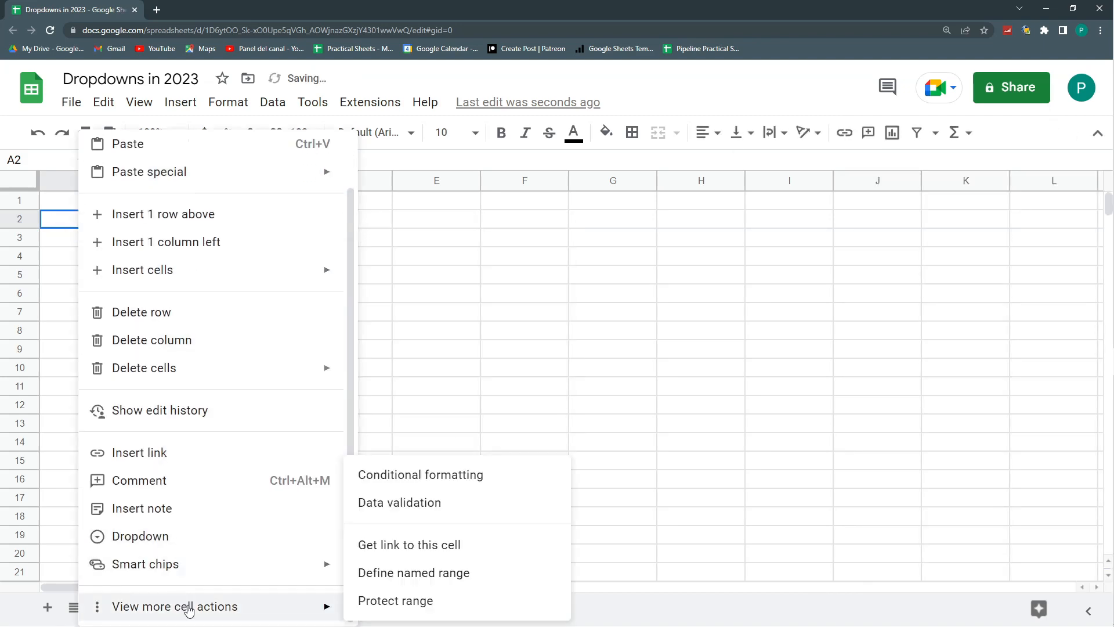
left_click(411, 502)
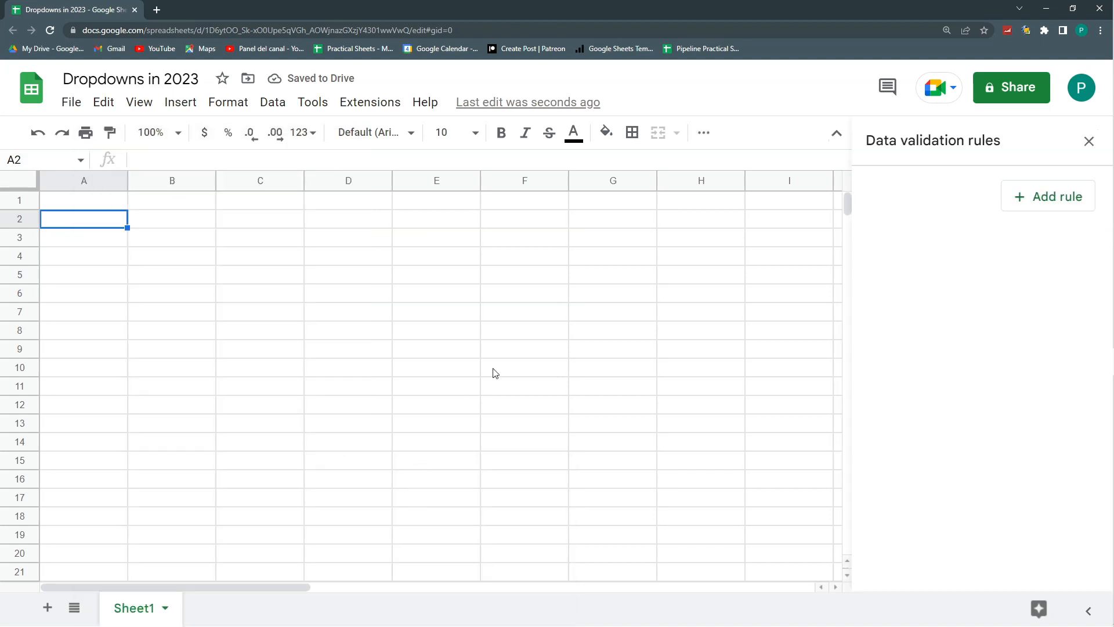
left_click(1089, 142)
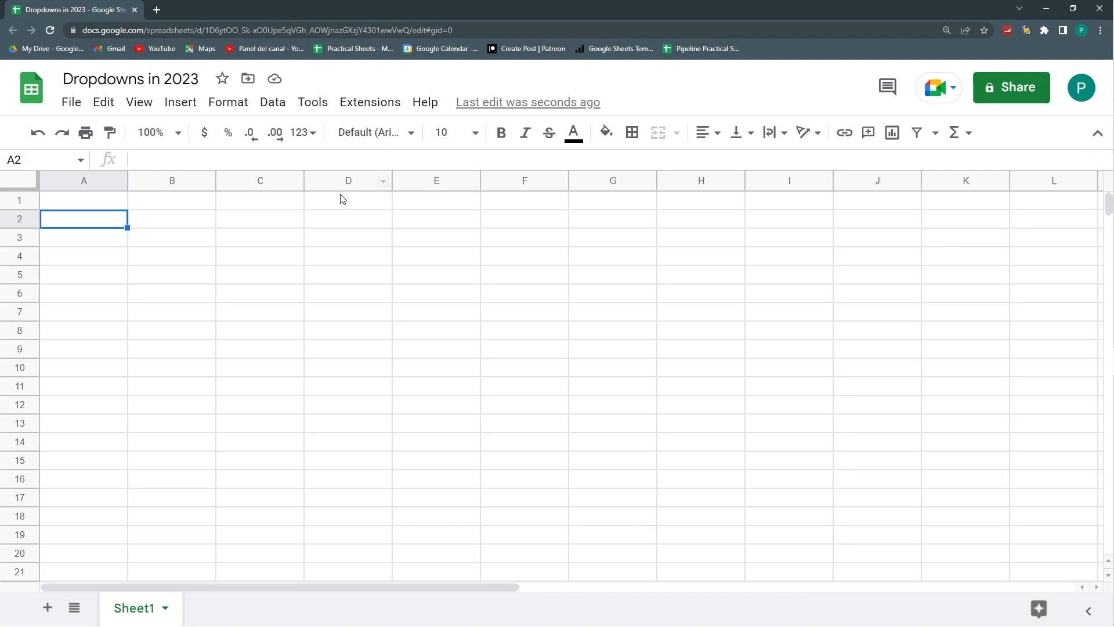
- Insert a dropdown directly in cell A2 and remove its validation rule
right_click(92, 228)
scroll(174, 406, "down", 2)
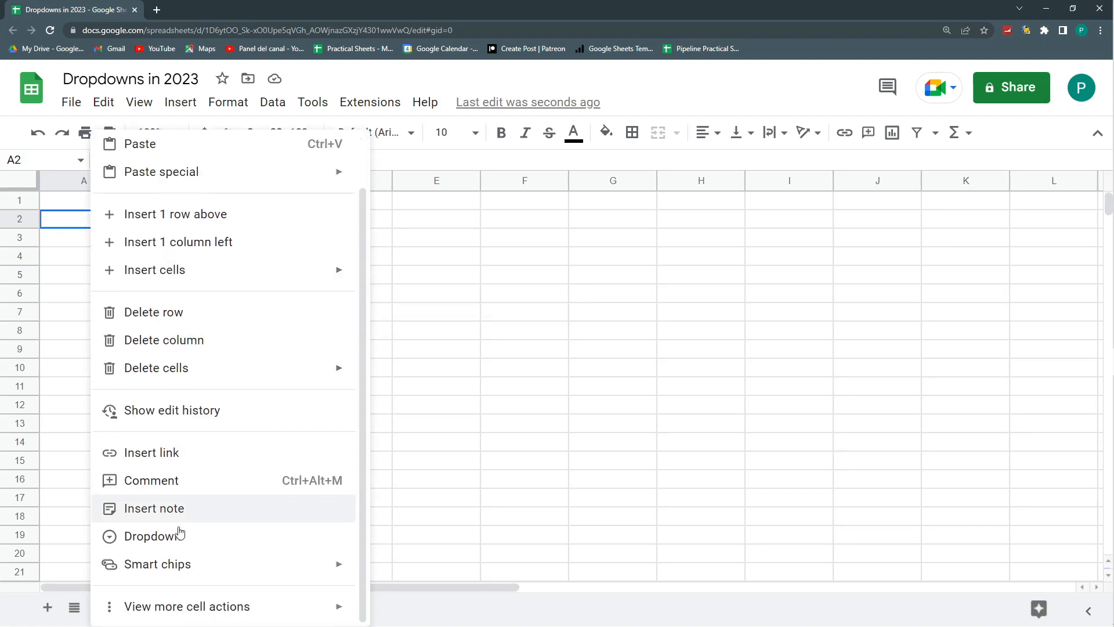
left_click(200, 537)
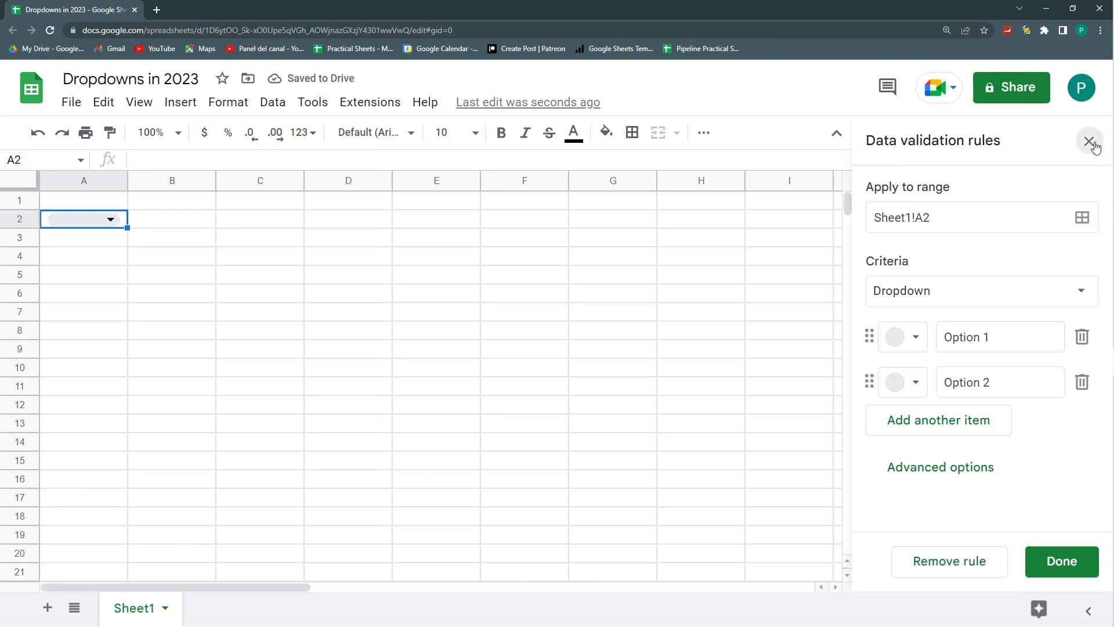
left_click(974, 573)
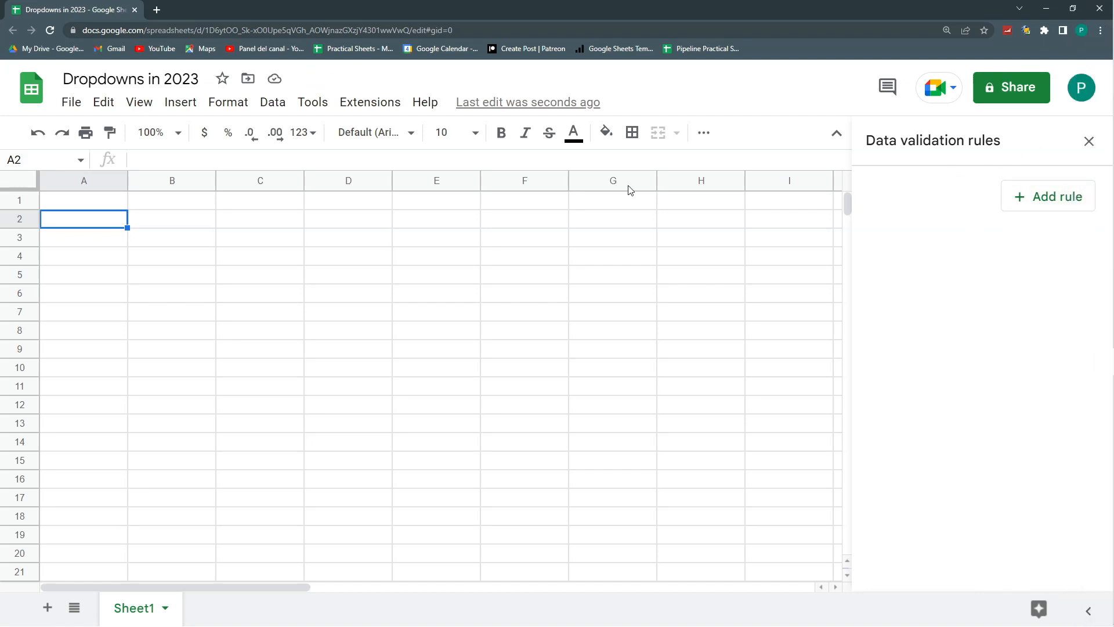
- Insert a dropdown in cell A2
left_click(181, 104)
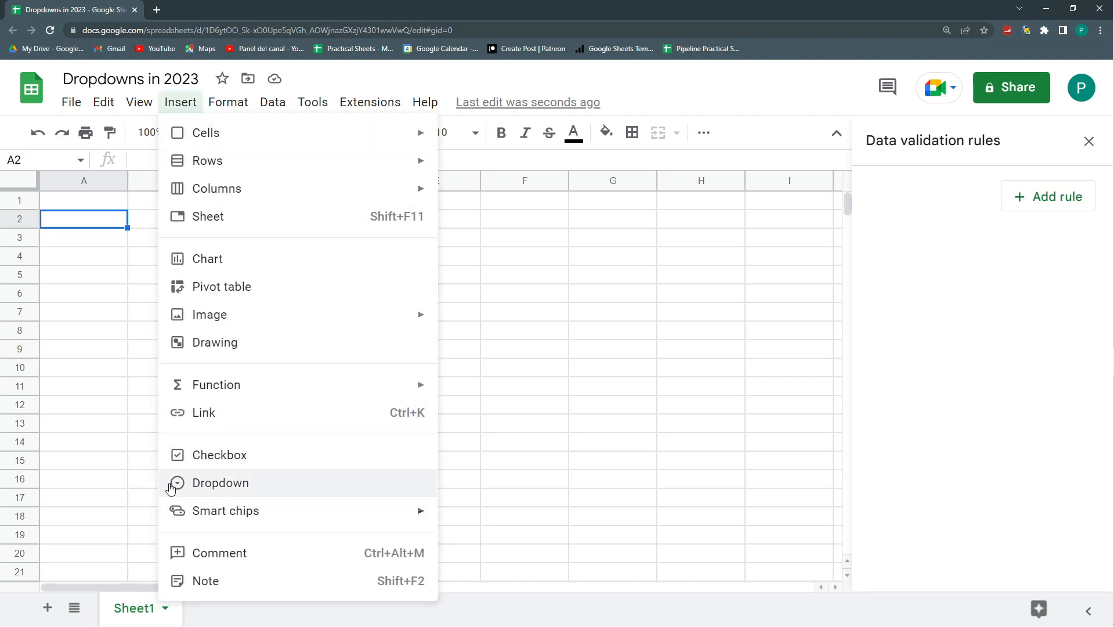
left_click(216, 491)
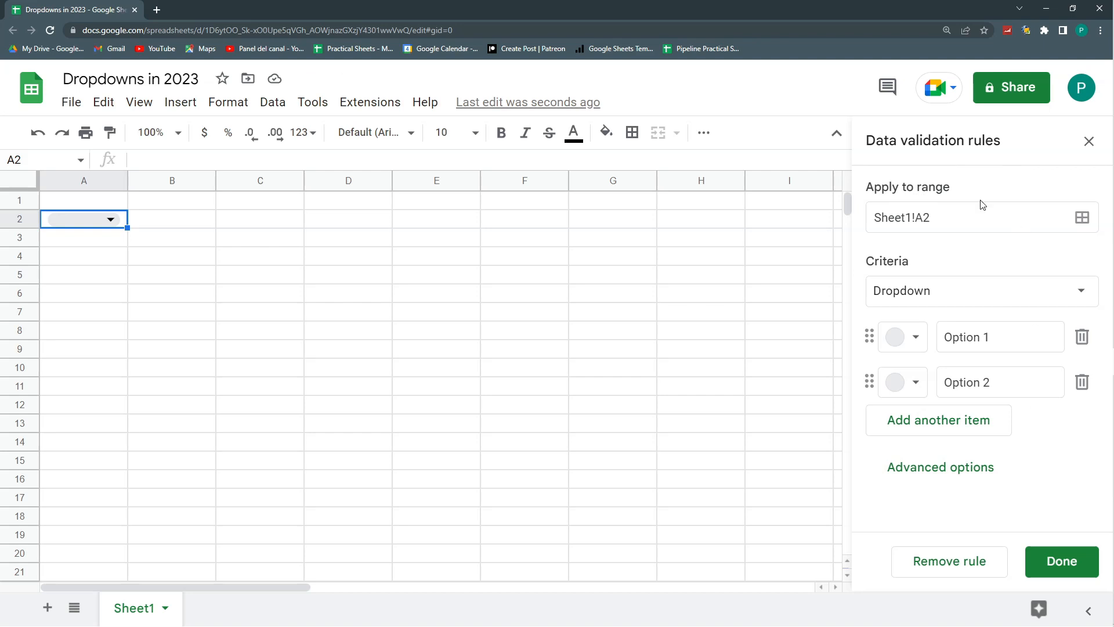
- Examine the full list of criteria types available for the A2 validation rule, keeping Dropdown as the choice
left_click(971, 292)
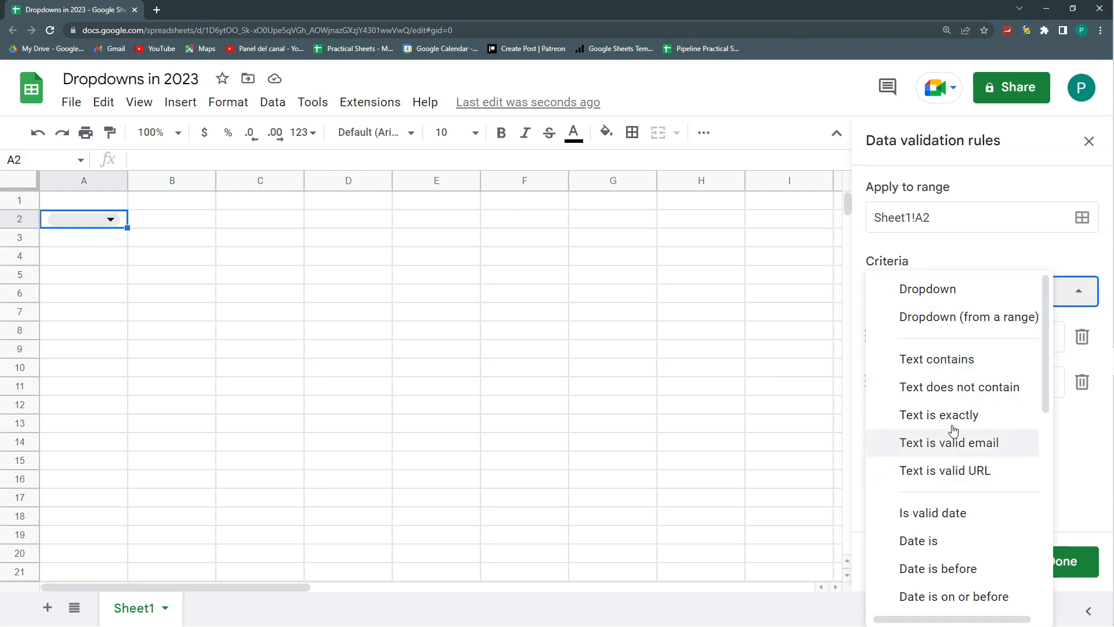
scroll(946, 441, "down", 4)
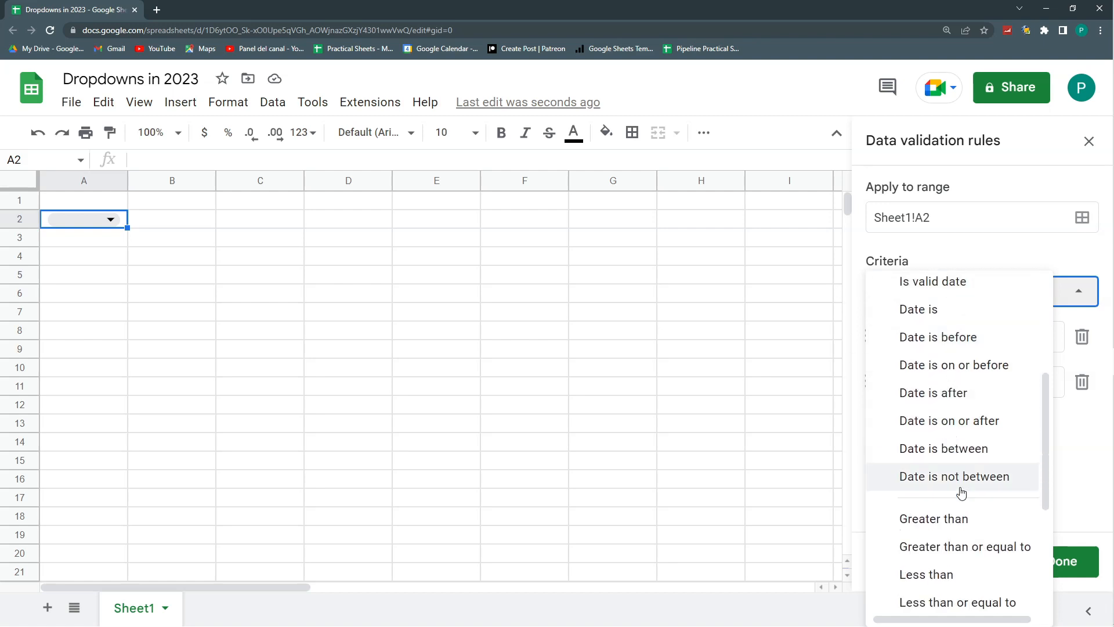
scroll(943, 418, "down", 4)
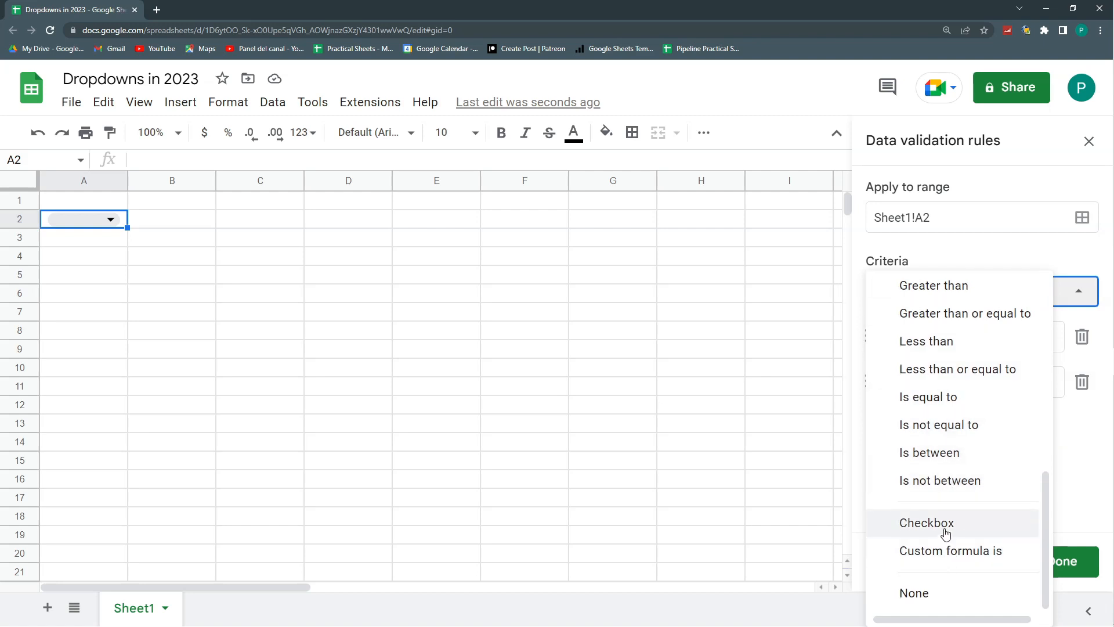
scroll(938, 522, "up", 7)
scroll(939, 516, "up", 1)
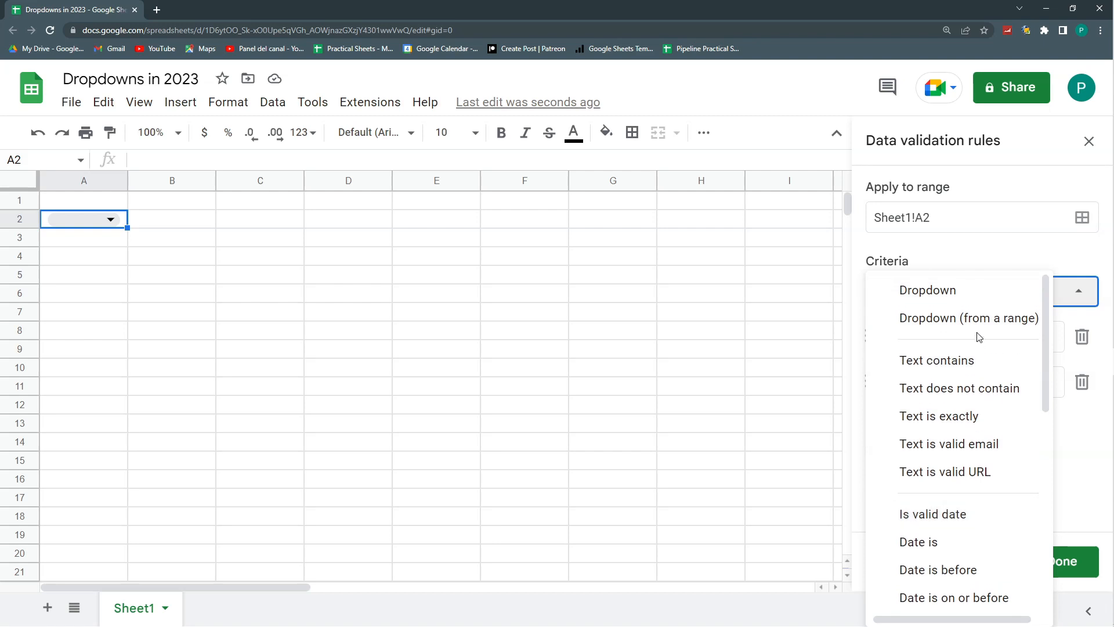
scroll(974, 361, "down", 7)
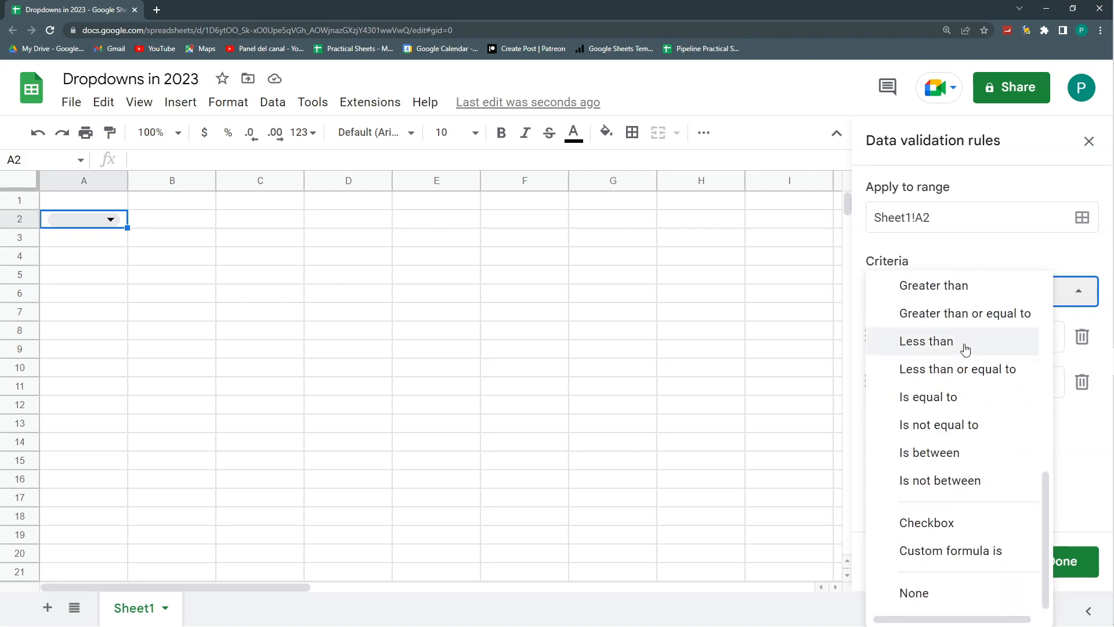
scroll(966, 351, "up", 7)
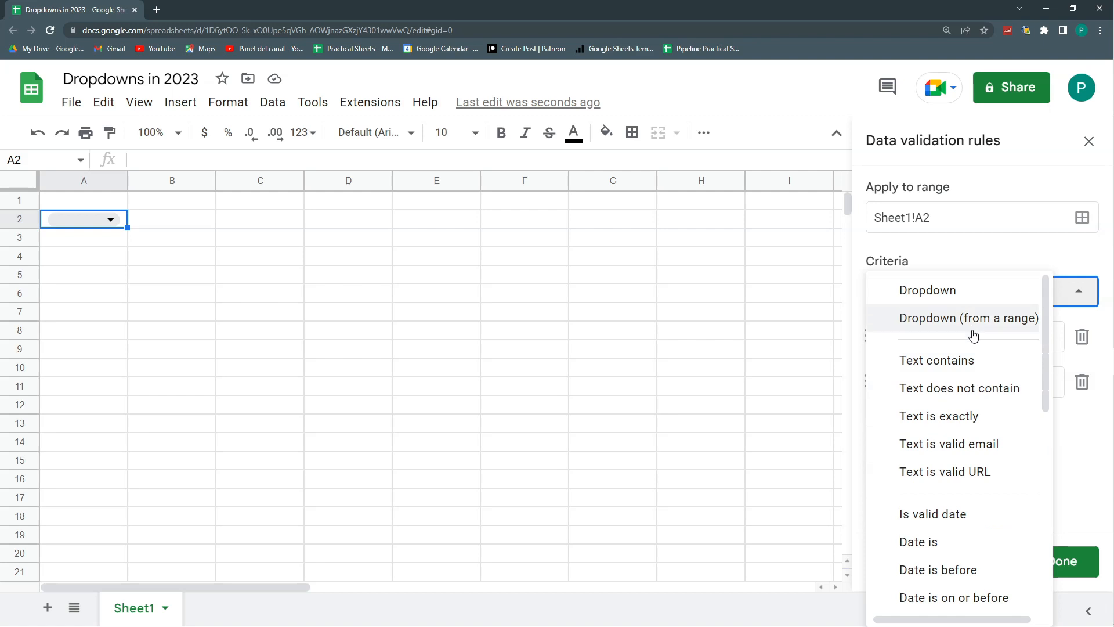
left_click(945, 291)
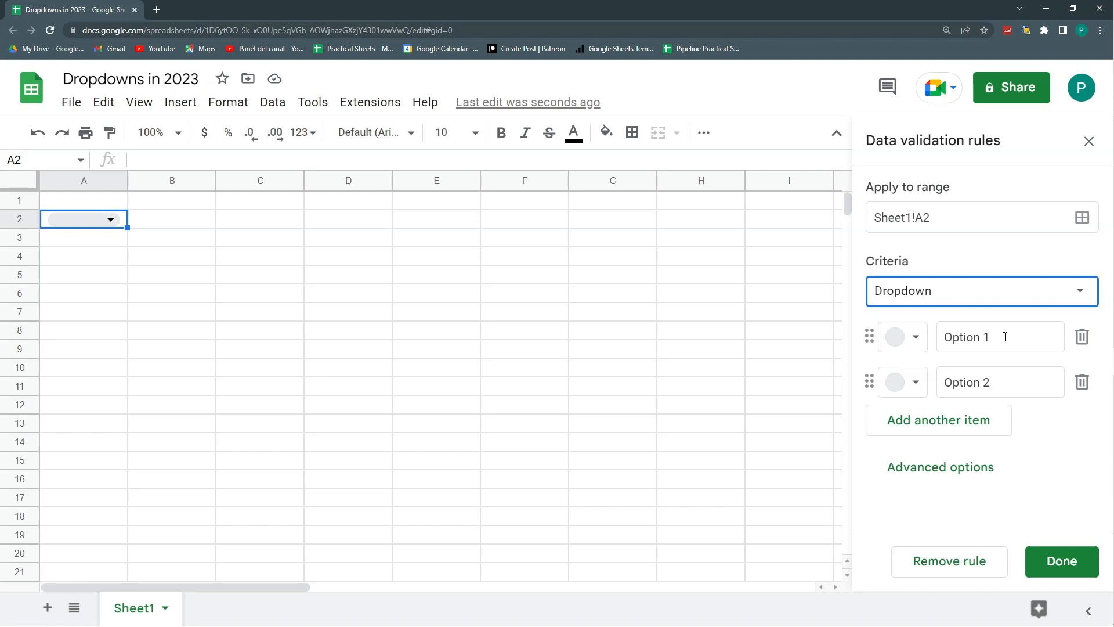
- Insert a new column to the left of column A
left_click_drag(1004, 338, 890, 345)
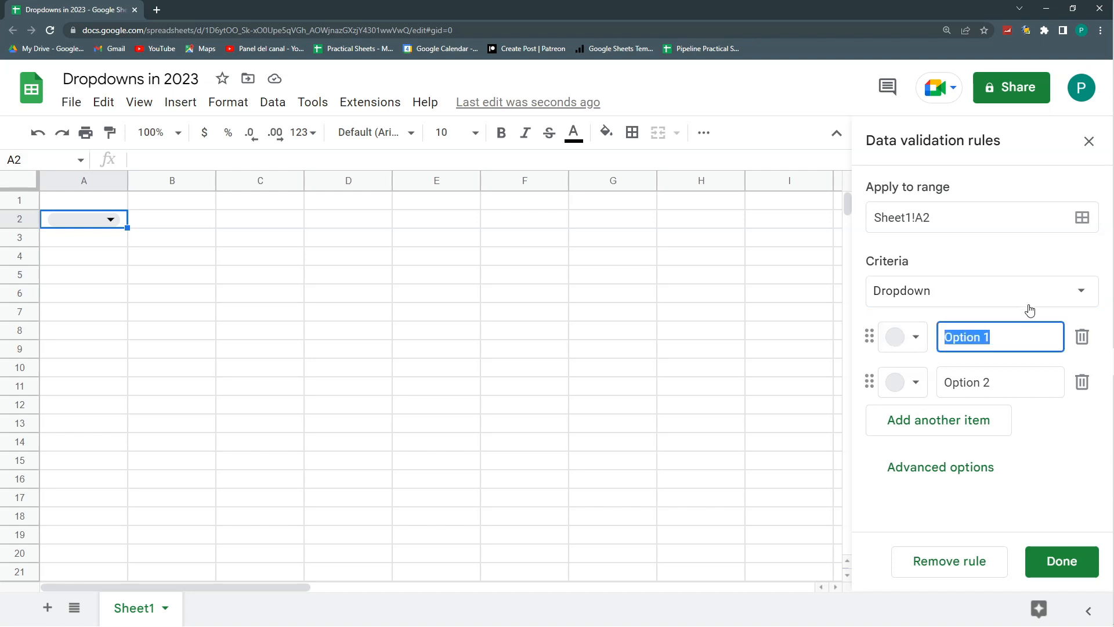
left_click(76, 200)
left_click(79, 180)
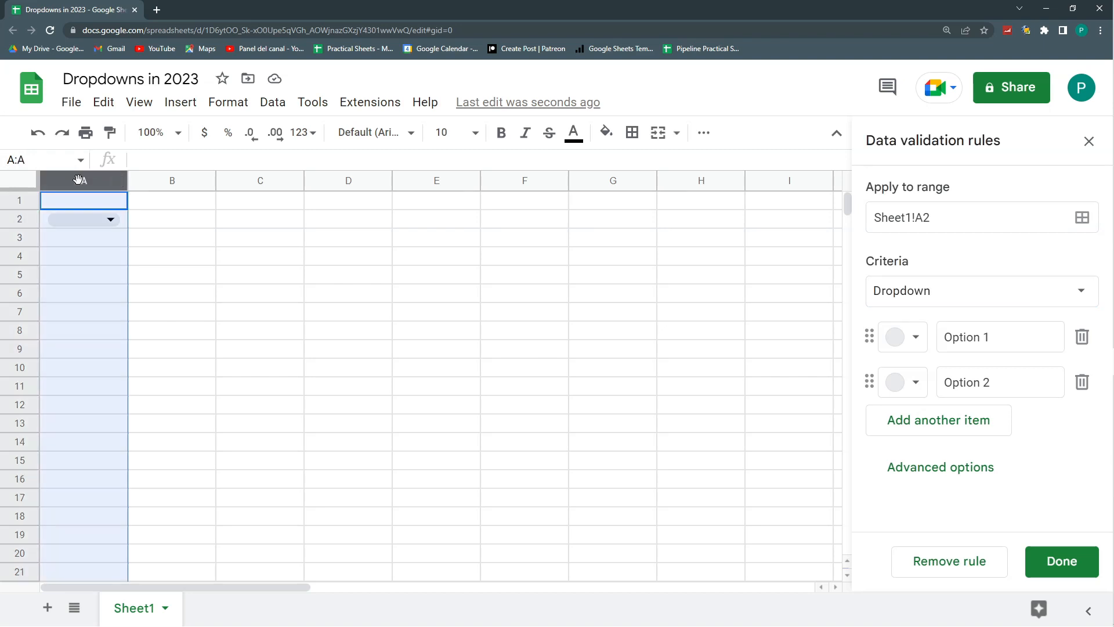
right_click(79, 180)
left_click(163, 273)
- Delete the dropdown in cell A2 and enter the label "Countries" there
left_click(96, 221)
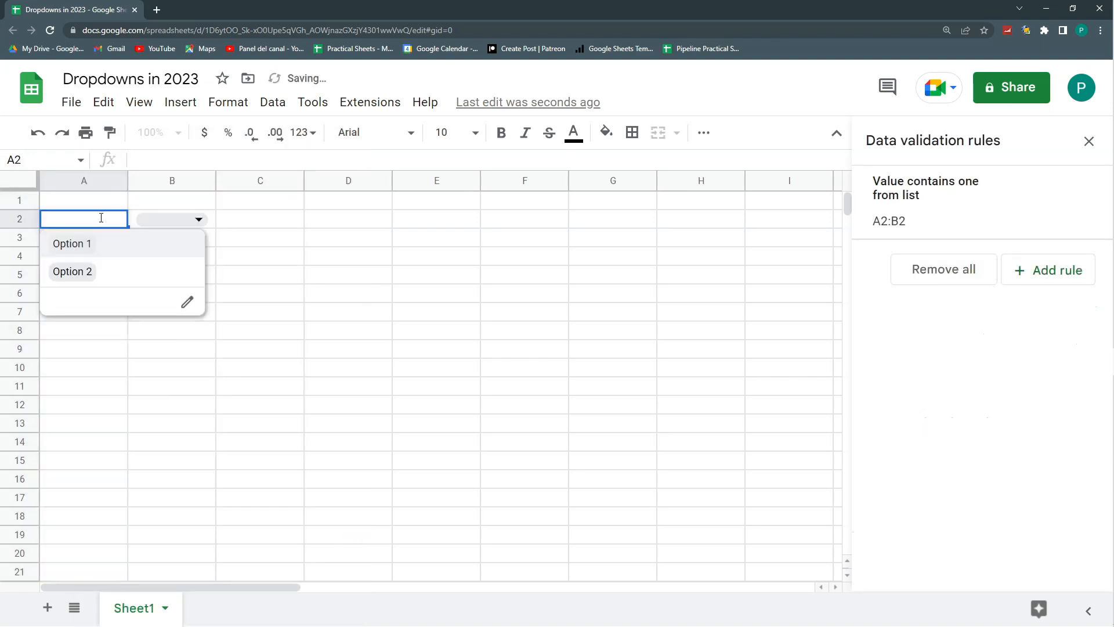
left_click(112, 196)
left_click(127, 219)
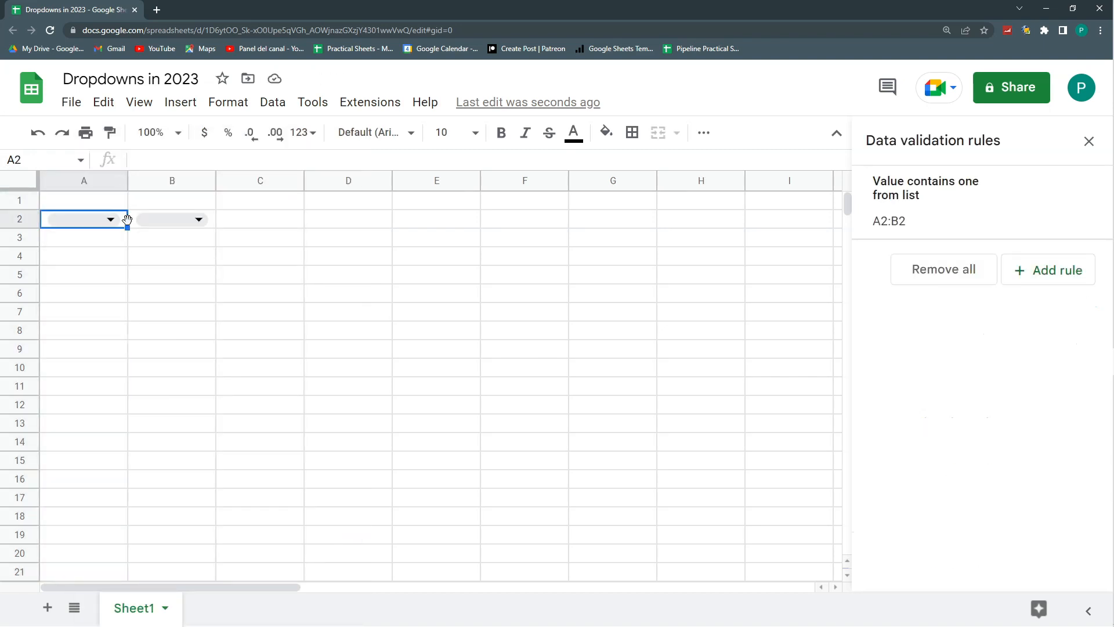
key("Delete")
type("Countries")
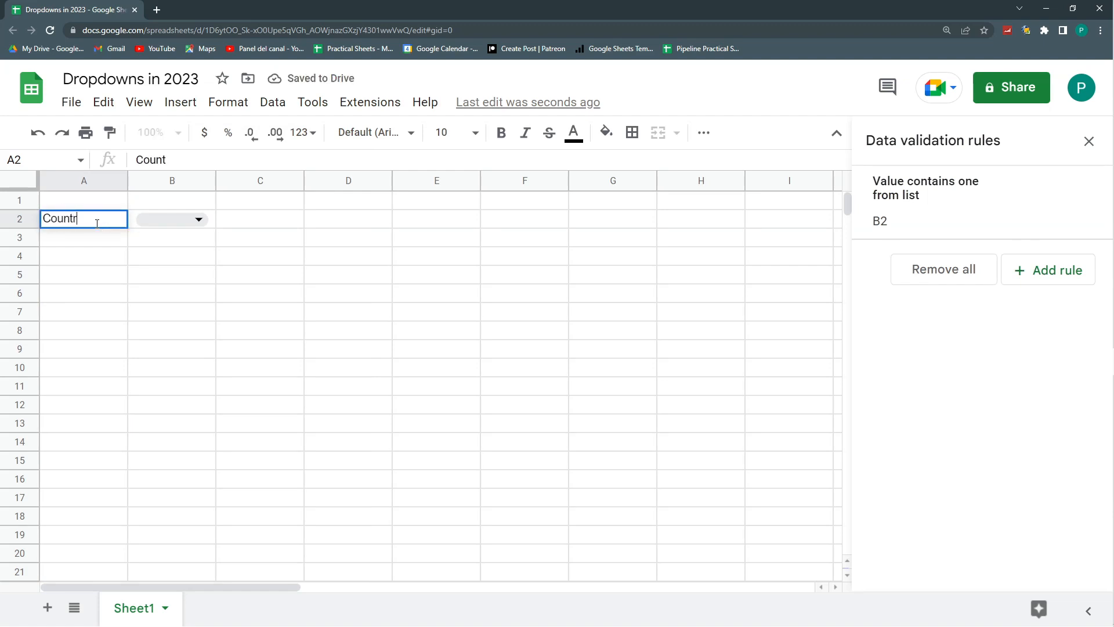
key("Return")
- Edit the data validation rule of B2, renaming the first option "Canadá" and the second "US"
left_click(197, 221)
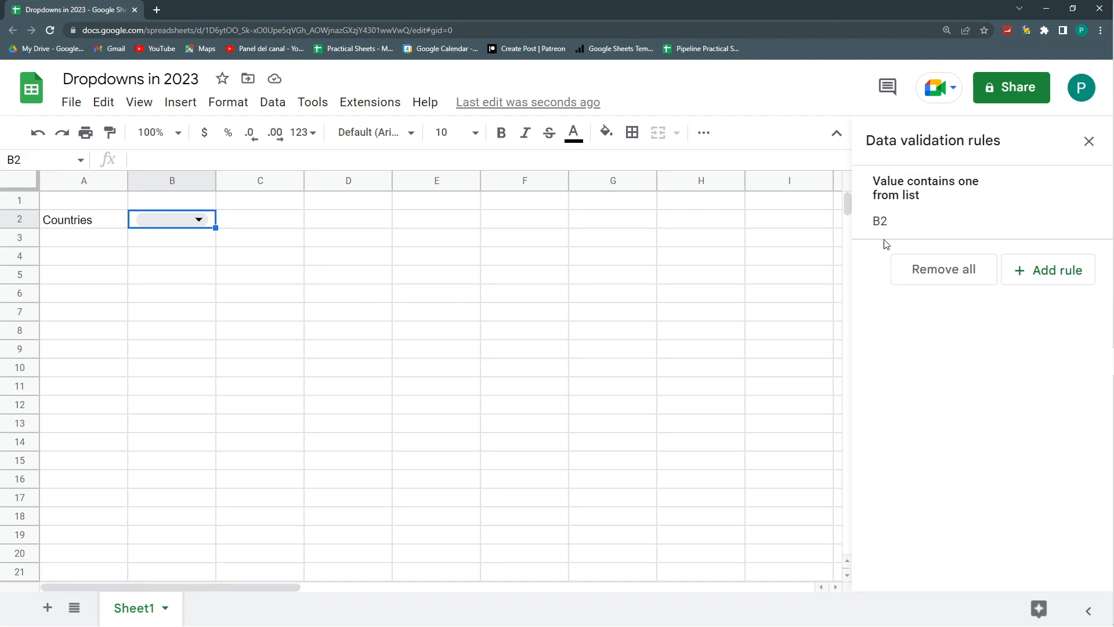
left_click(946, 200)
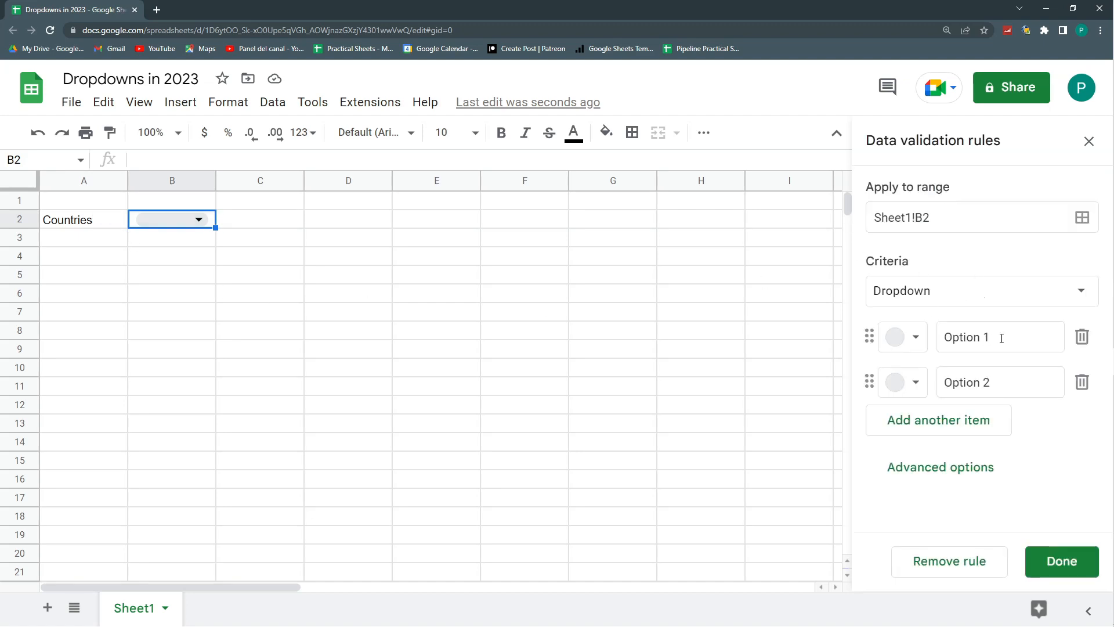
left_click_drag(1002, 339, 937, 340)
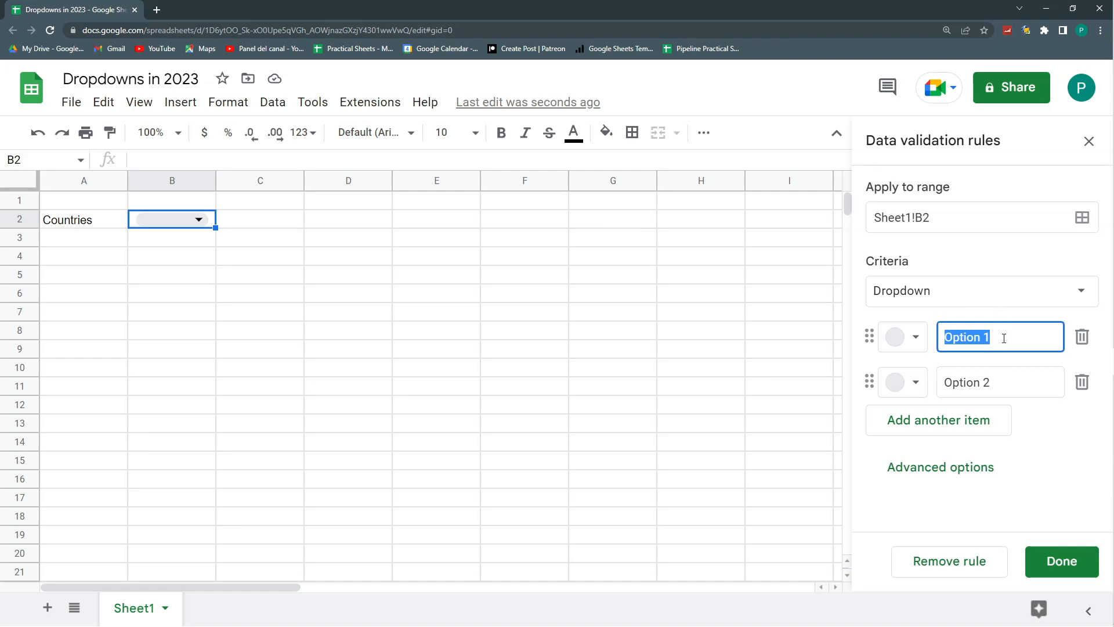
left_click(1007, 387)
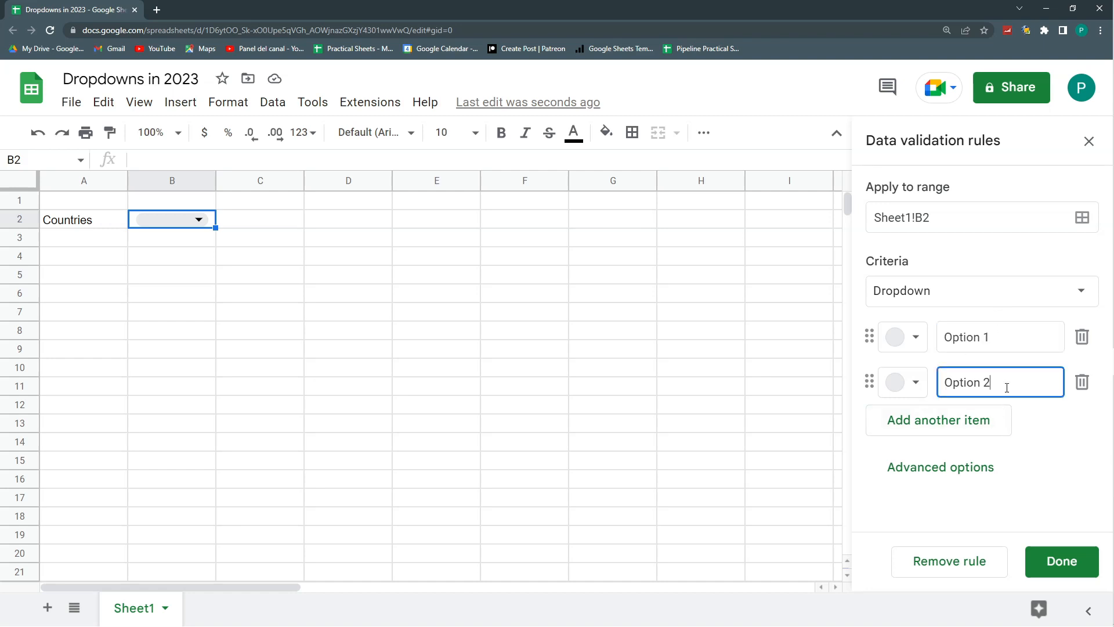
left_click(1005, 345)
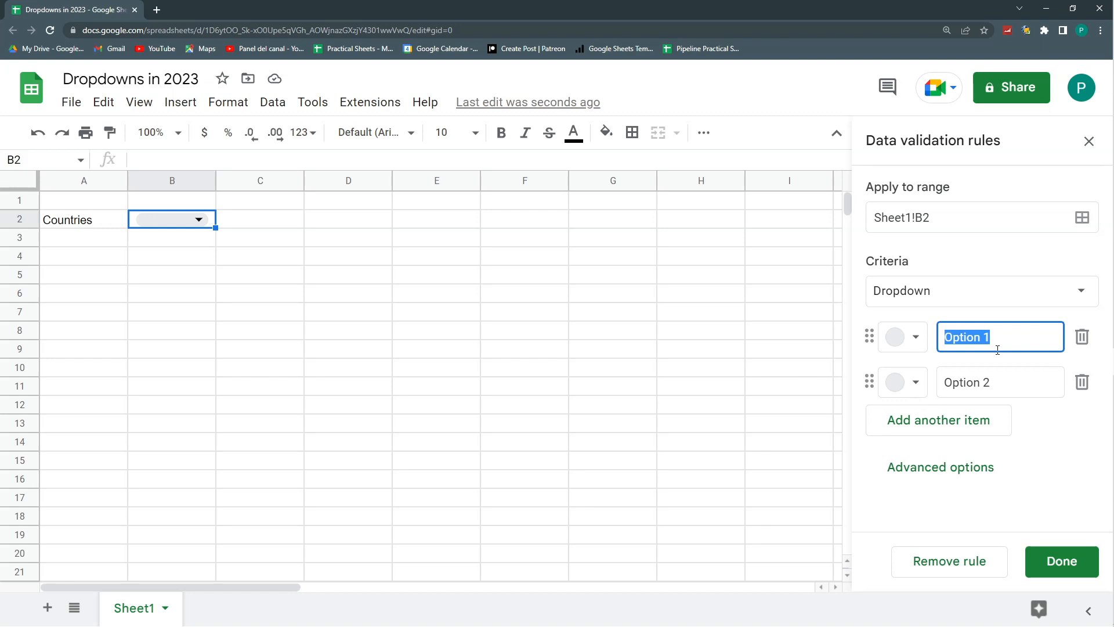
type("Canadá")
key("Tab")
type("U")
- Add "Colombia" and "Spain" as further options of the B2 dropdown and save the rule
left_click(904, 420)
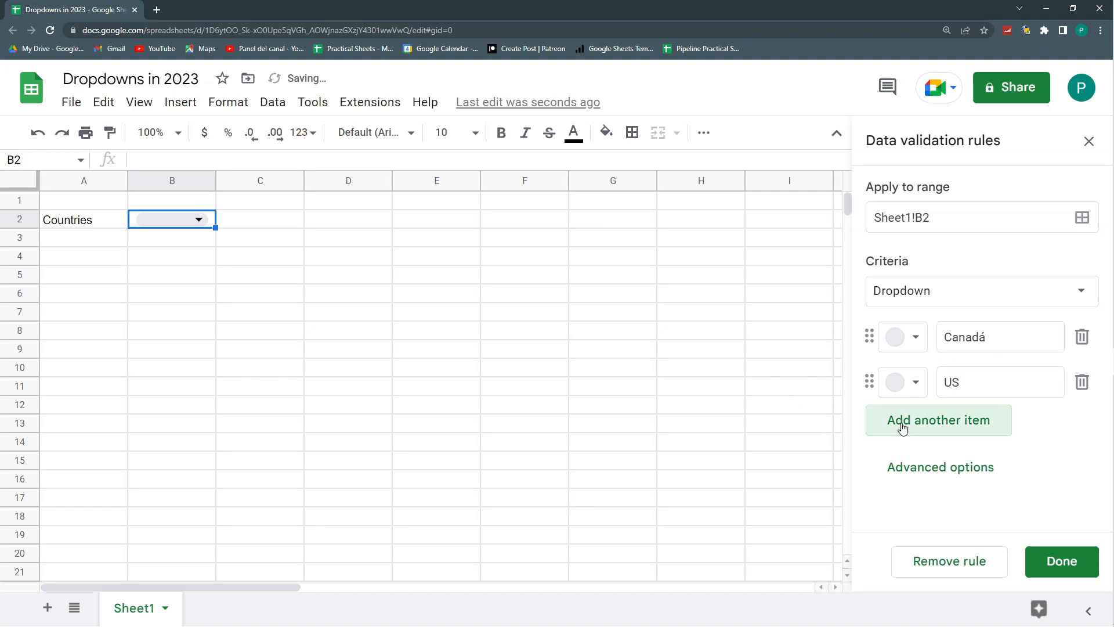
type("Colombia")
left_click(948, 470)
type("Spain")
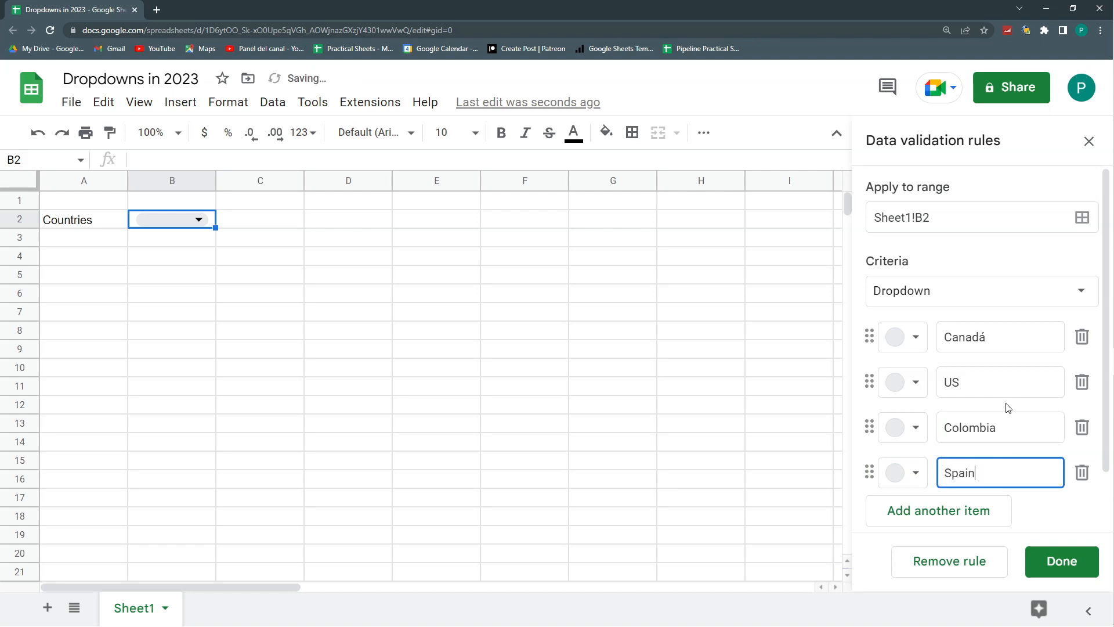
left_click(1062, 562)
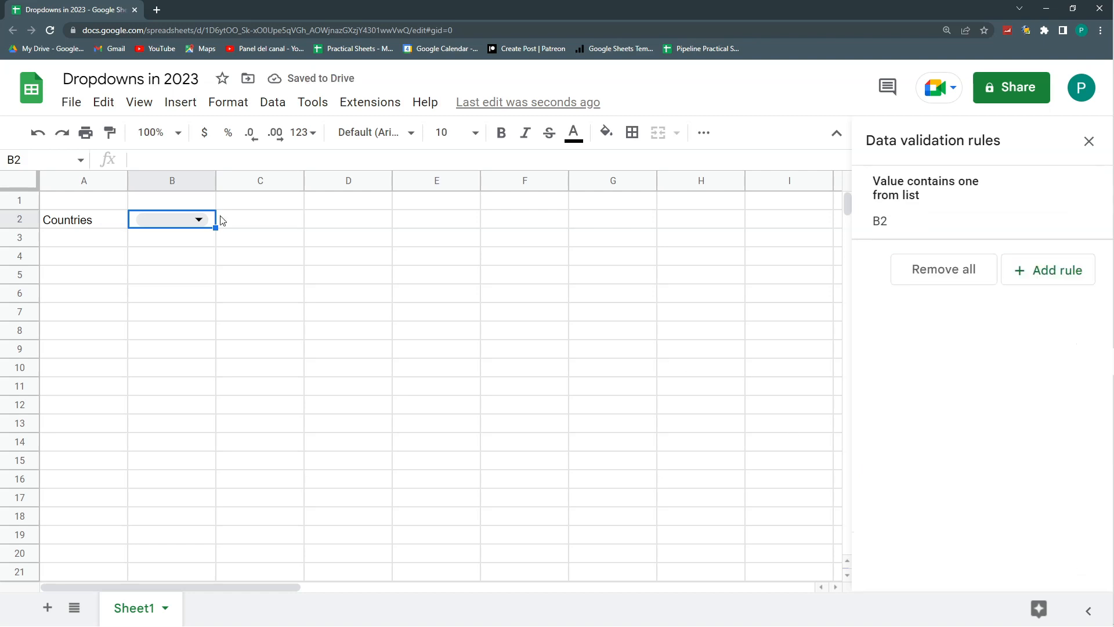
- Color the B2 dropdown options Canadá light blue, US light yellow and Colombia dark red, and save the rule
left_click(198, 219)
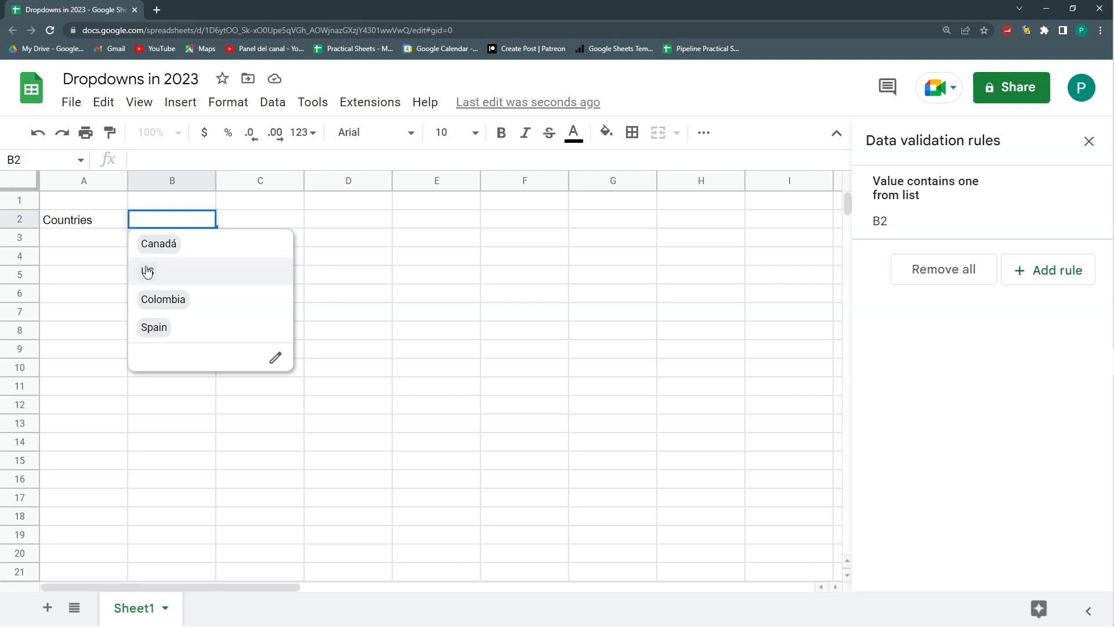
left_click(971, 210)
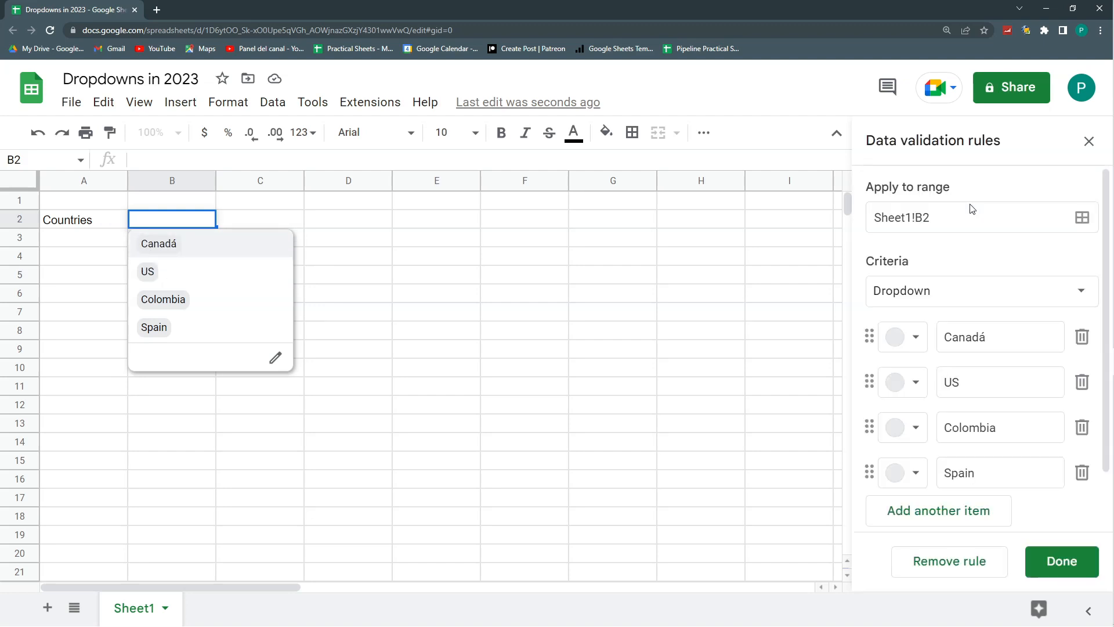
left_click(910, 341)
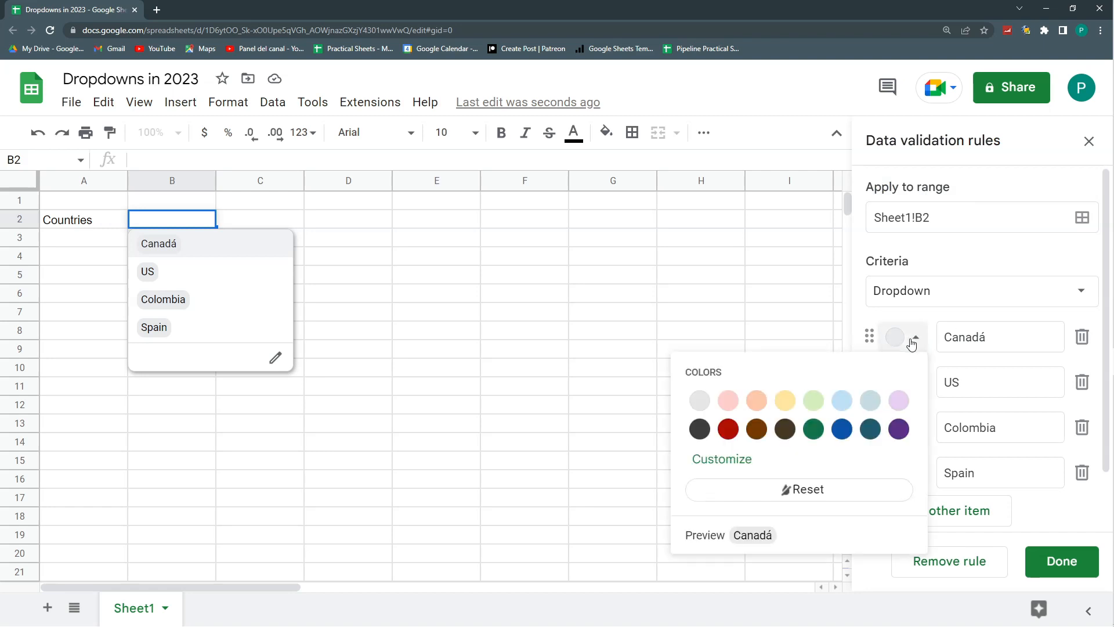
left_click(841, 399)
left_click(908, 389)
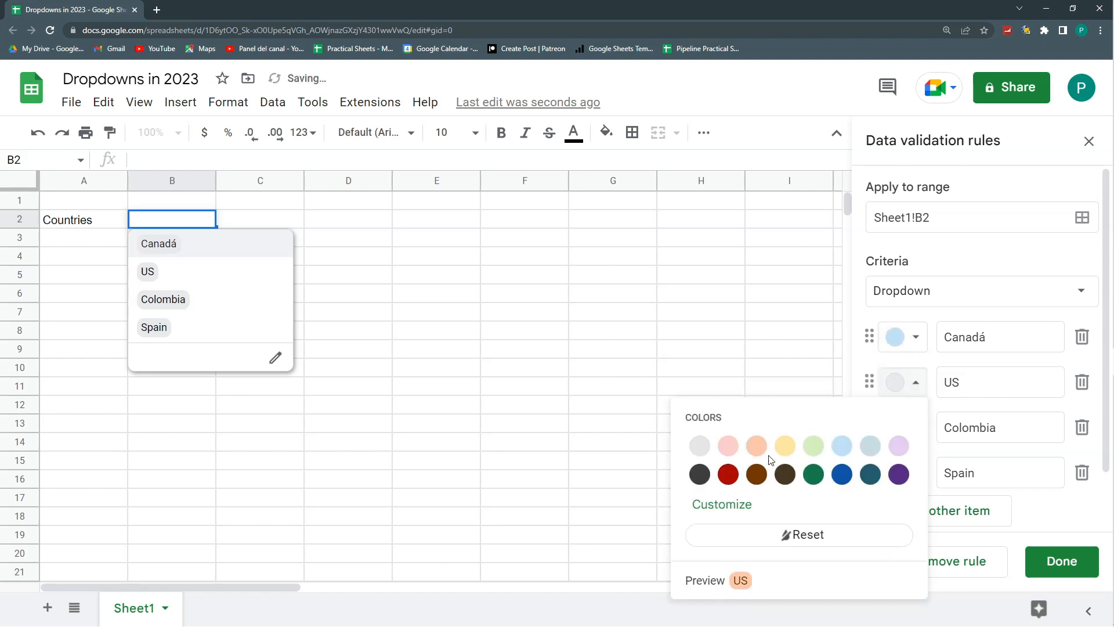
left_click(785, 446)
left_click(915, 428)
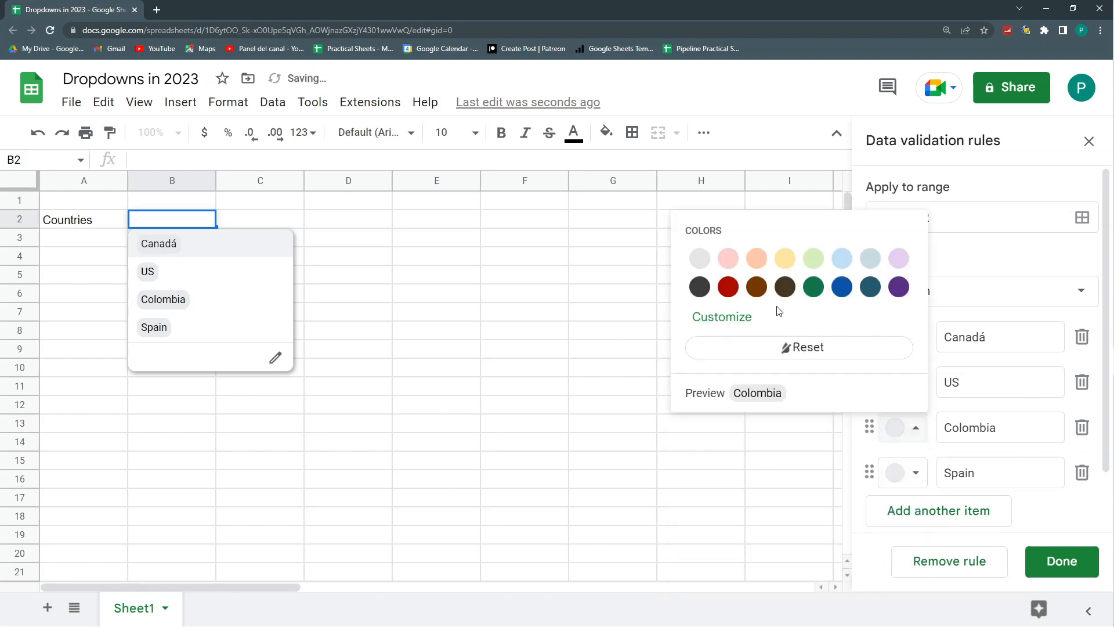
left_click(727, 289)
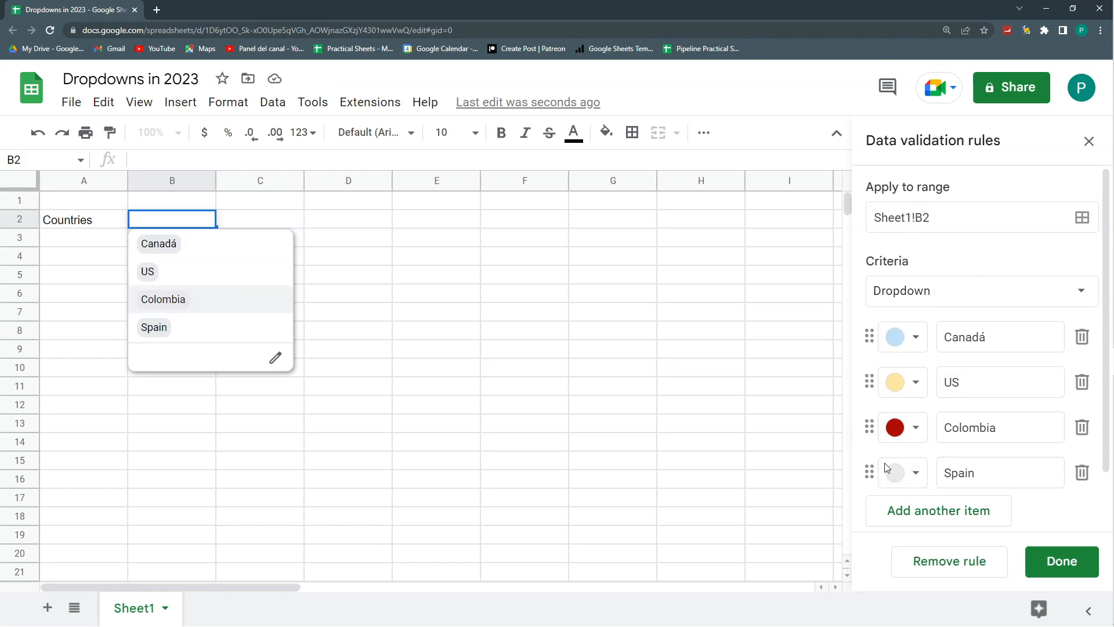
left_click(1074, 563)
left_click(411, 384)
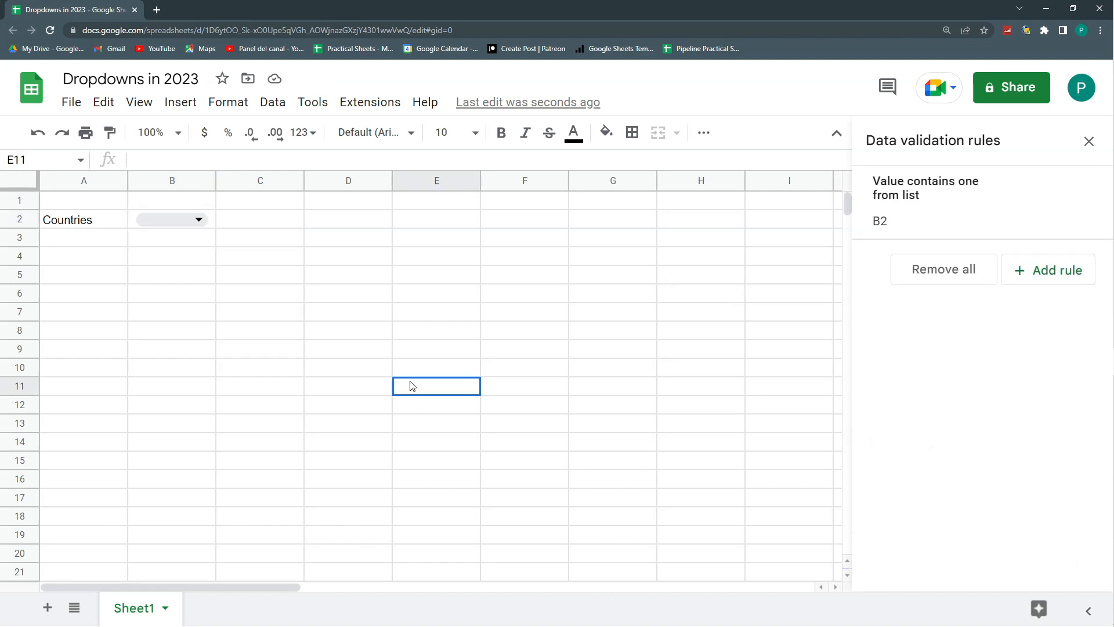
- Reopen the B2 rule and customize the text color of the Spain option
left_click(199, 220)
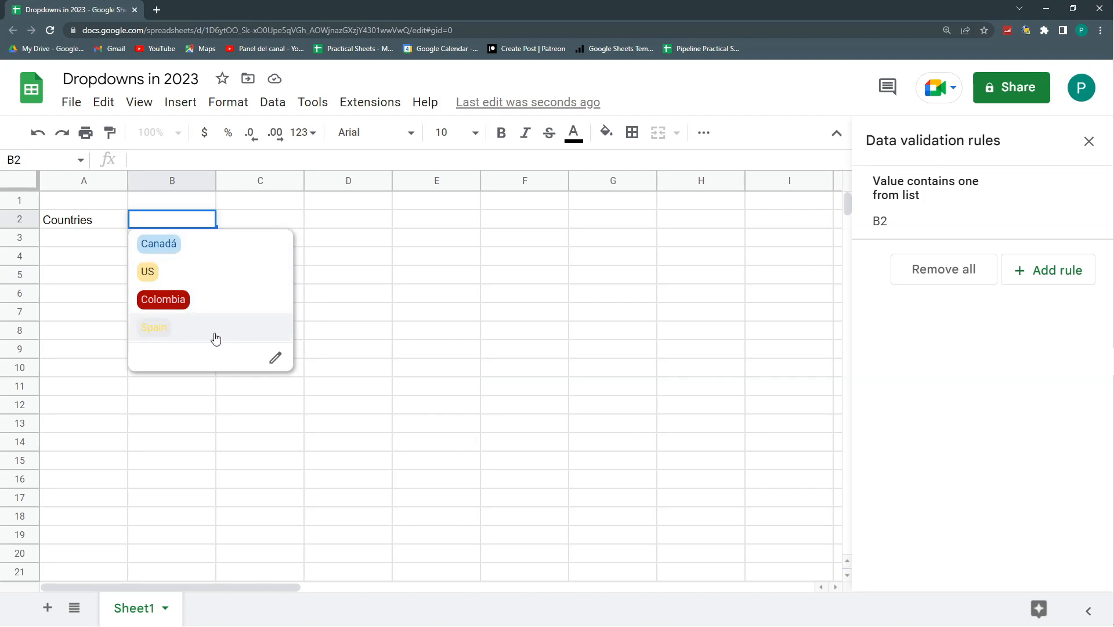
left_click(992, 209)
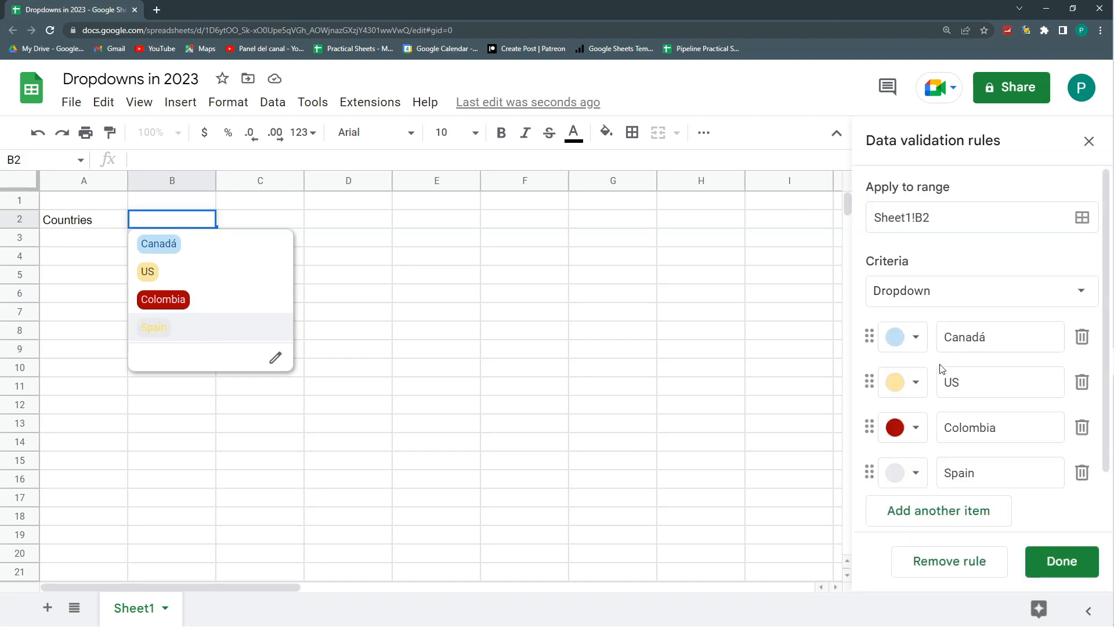
left_click(917, 471)
left_click(725, 363)
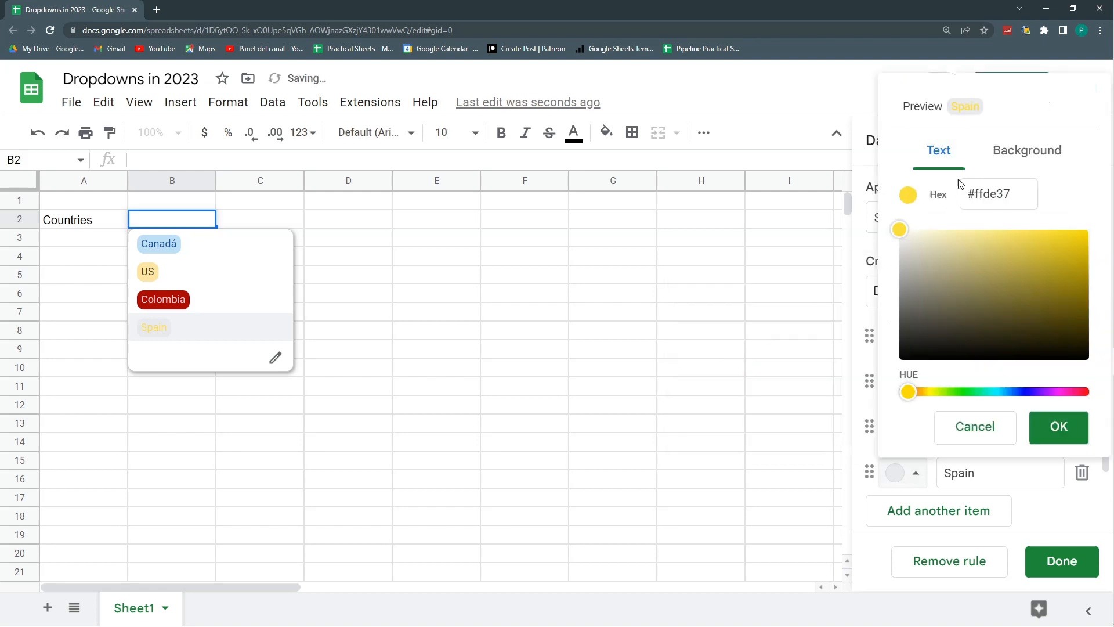
mouse_move(915, 243)
left_mouse_down()
mouse_move(1054, 317)
mouse_move(903, 231)
left_mouse_up()
- Set the Spain option's background to #bea700, save the rule and check the colors in the B2 dropdown
left_click(1028, 150)
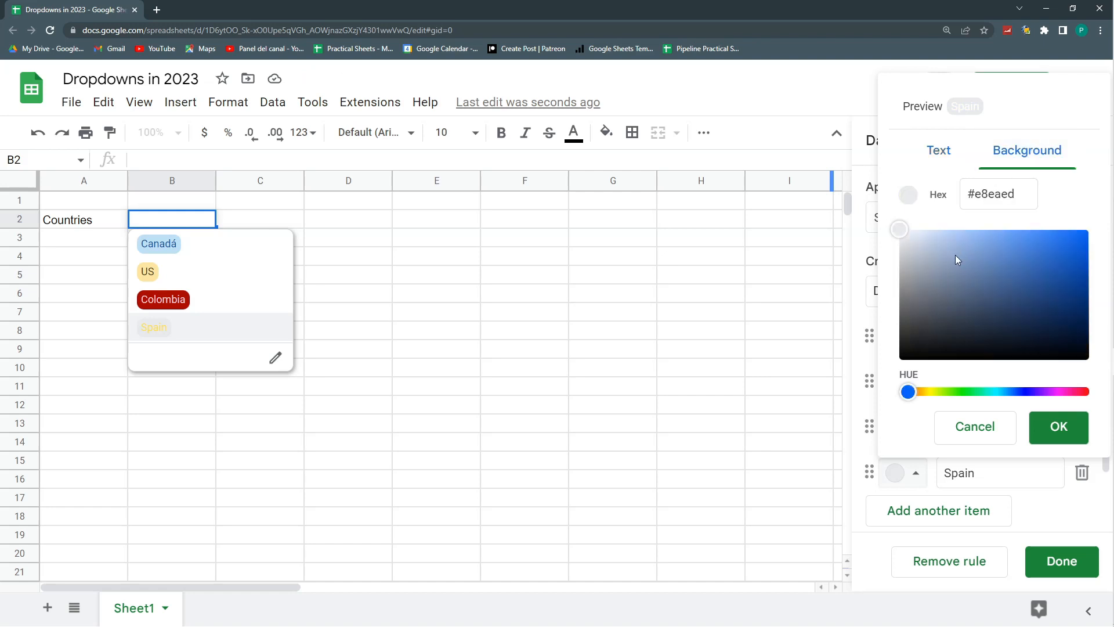
left_click(924, 394)
left_click(931, 392)
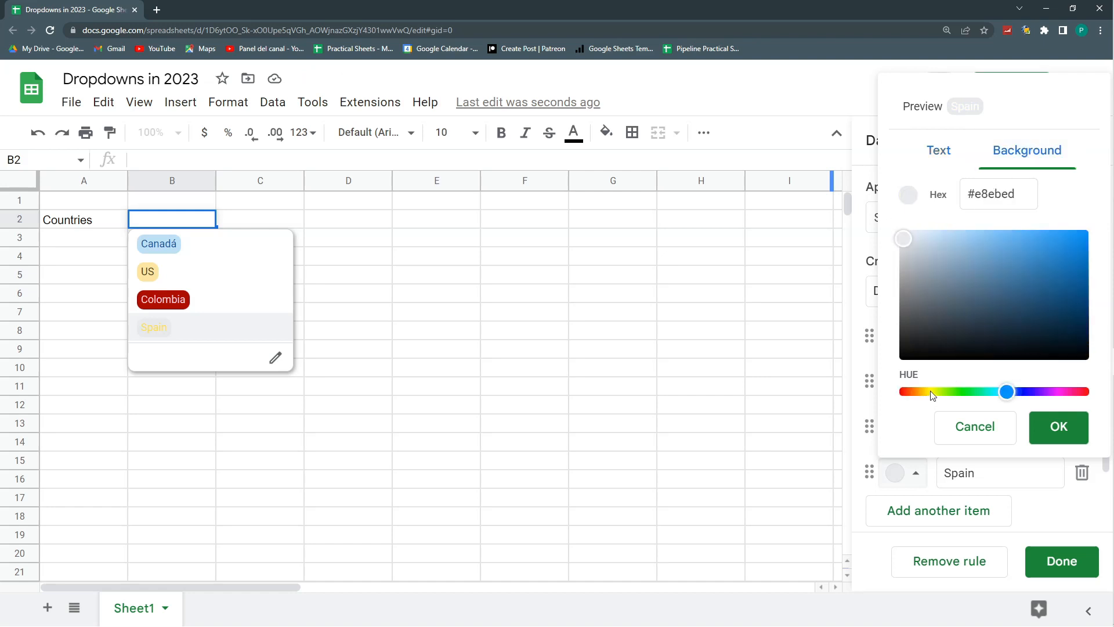
left_click(931, 393)
left_click_drag(983, 263, 1101, 267)
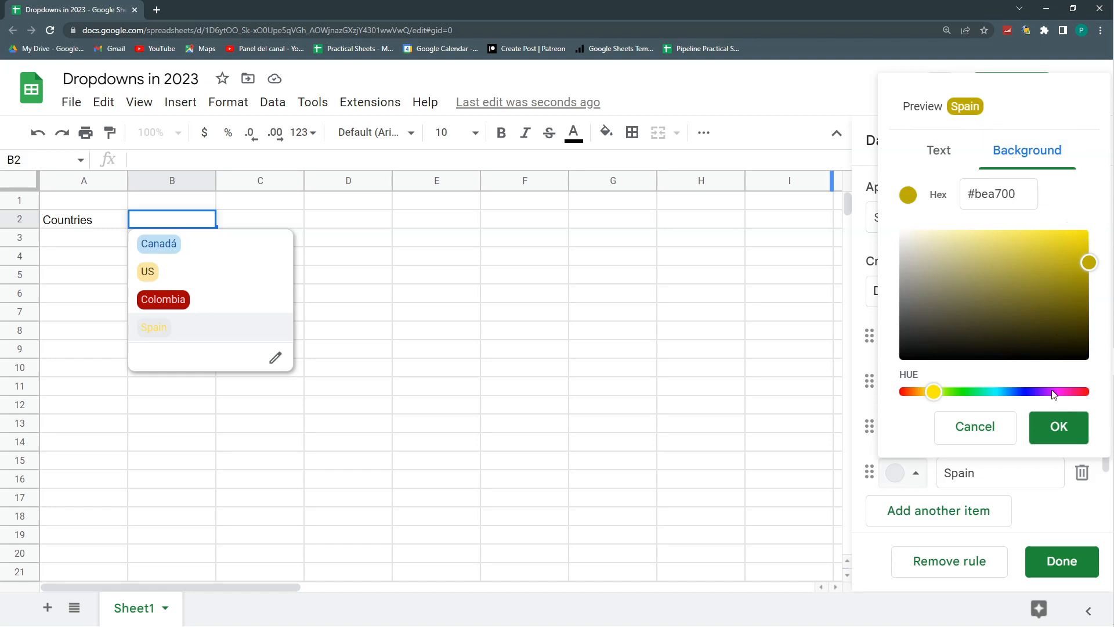
left_click(1059, 427)
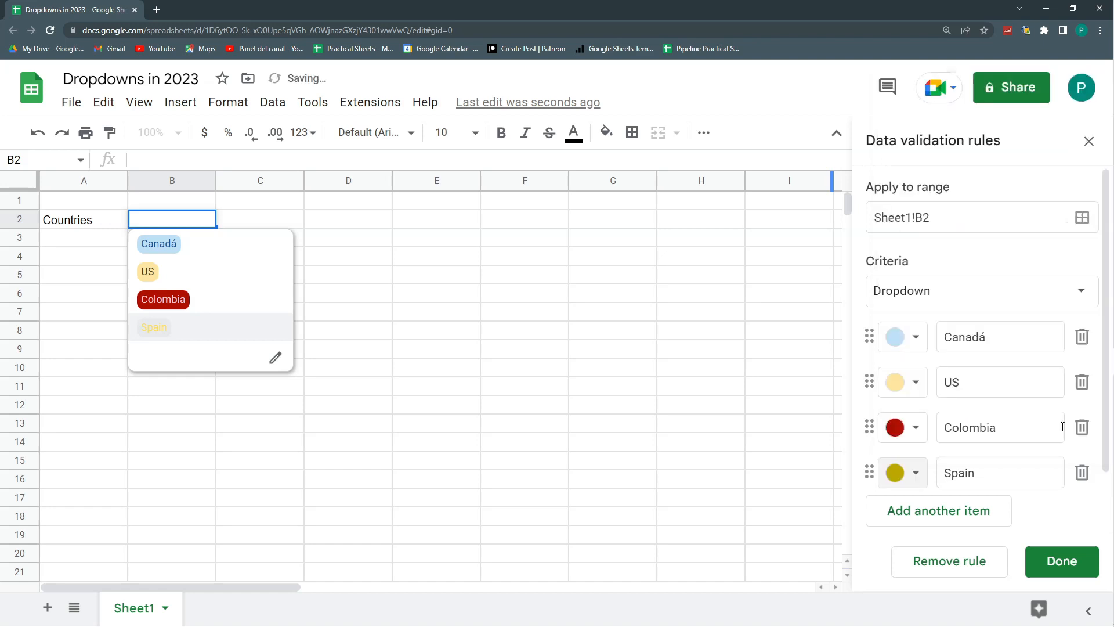
left_click(1057, 563)
left_click(358, 319)
left_click(198, 220)
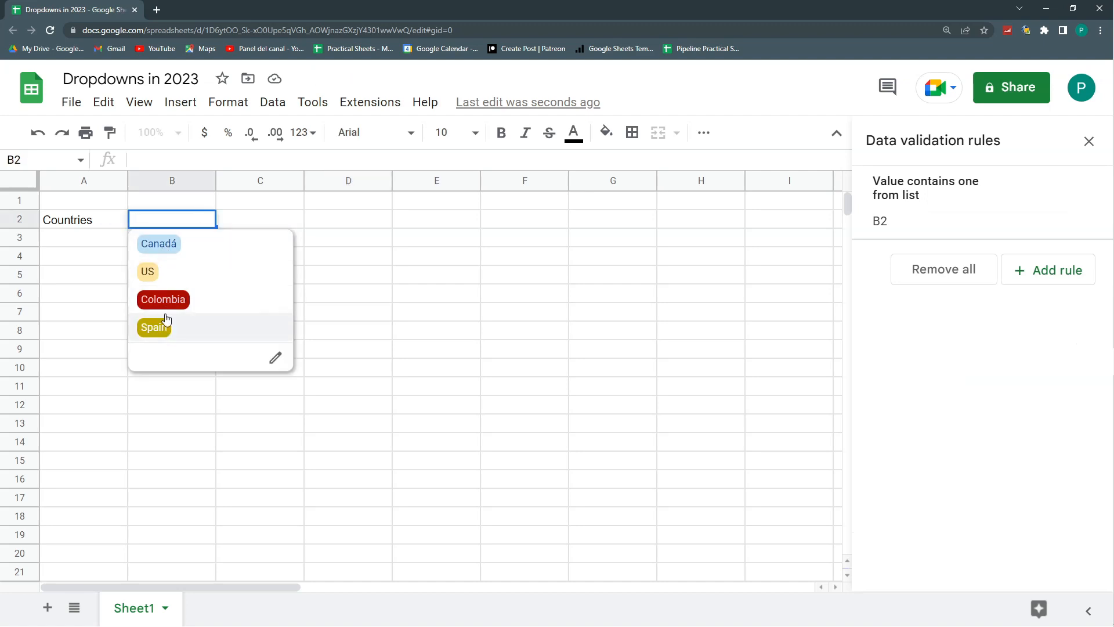
left_click(274, 219)
- Reorder the B2 rule's options to Colombia, US, Spain, Canadá
left_click(994, 219)
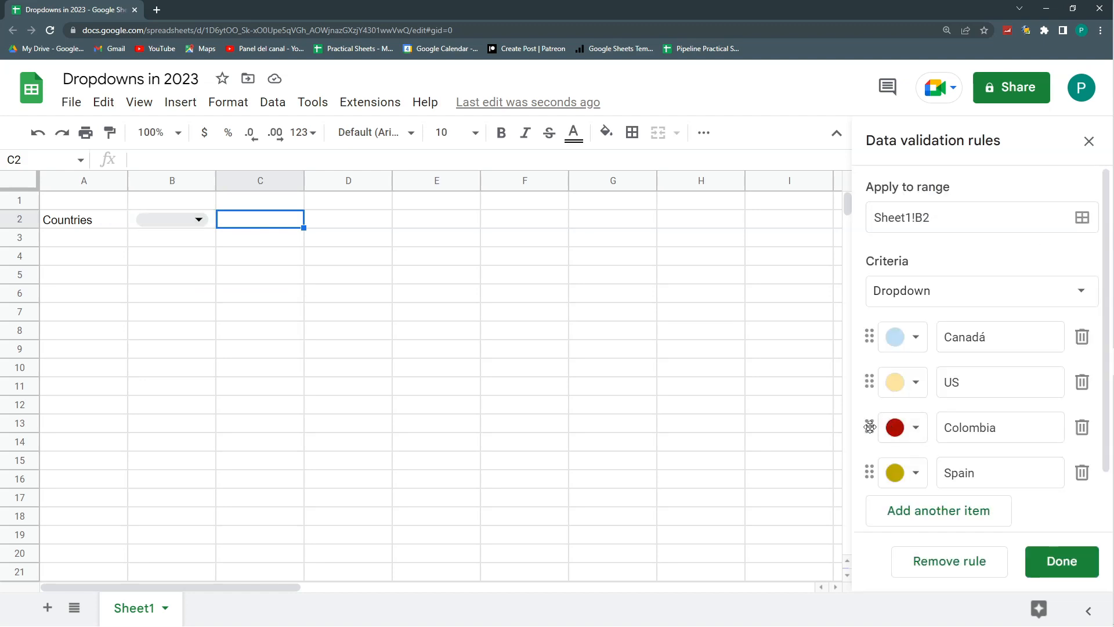
left_click_drag(870, 427, 869, 340)
left_click_drag(869, 381, 869, 428)
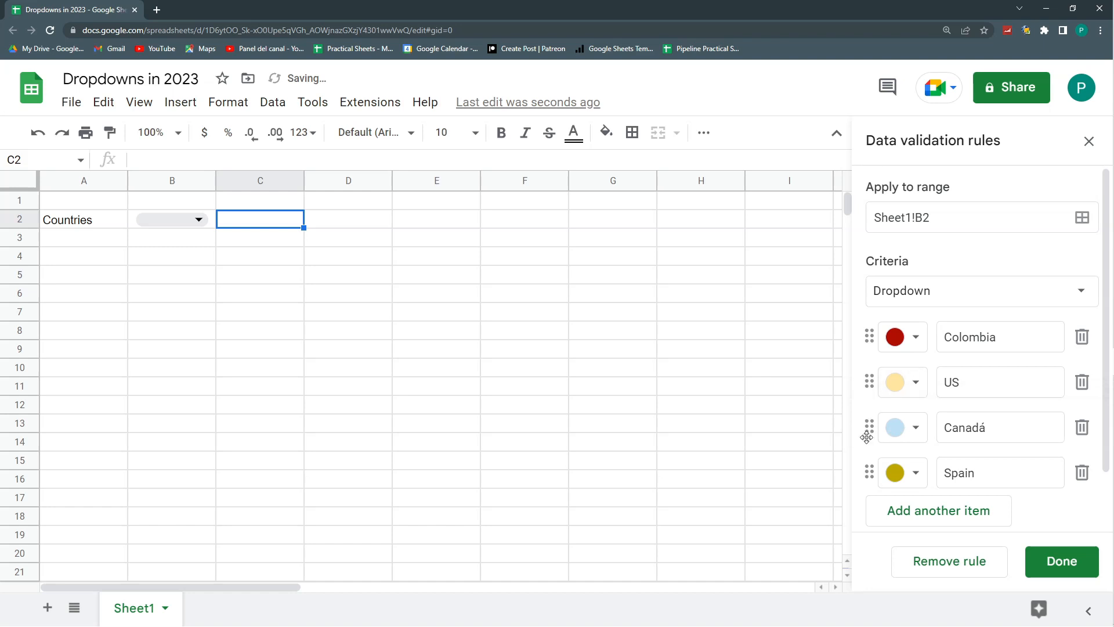
left_click_drag(868, 470, 882, 405)
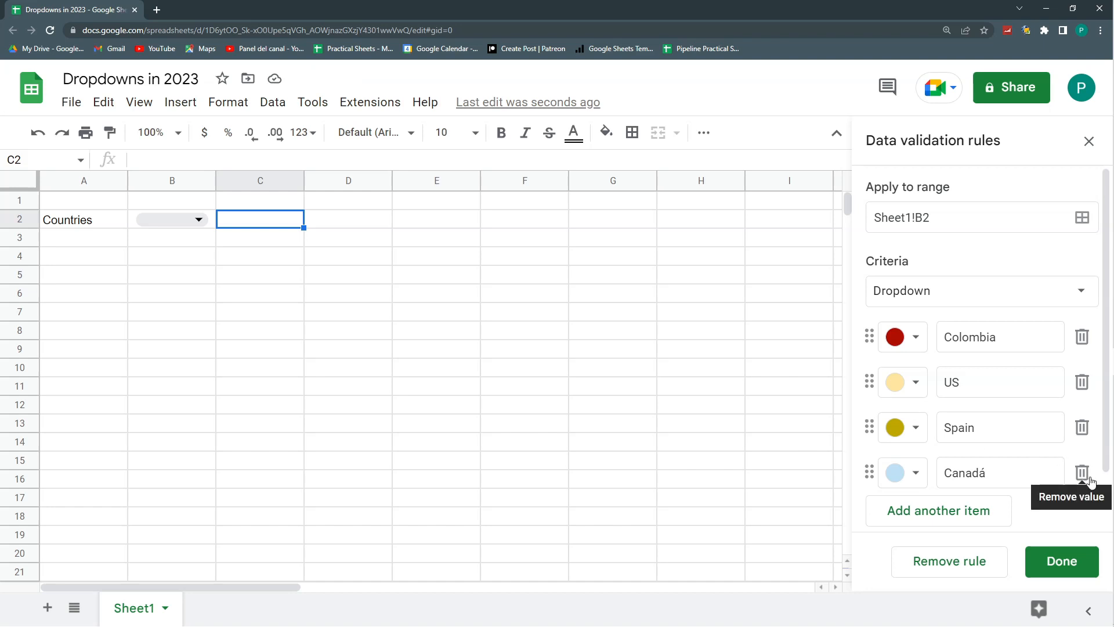
- Add three blank items below Canadá in the B2 dropdown rule
scroll(1046, 458, "down", 1)
left_click(970, 449)
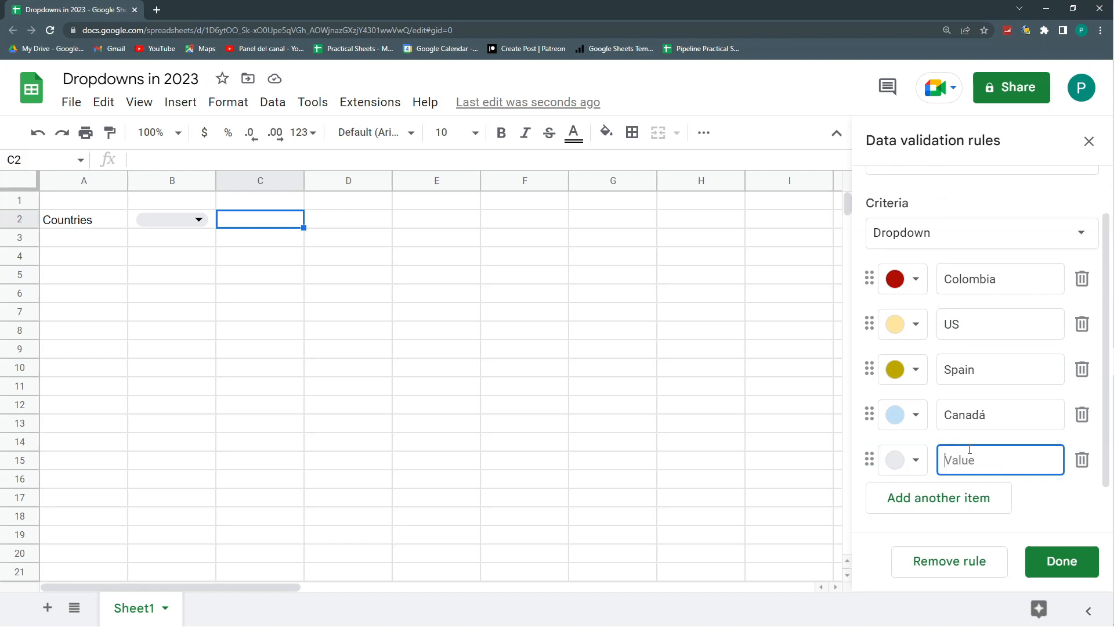
left_click(963, 445)
left_click(946, 445)
- Enter Perú, Ecuador and Argentina in cells E4 to E6
left_click(409, 264)
type("P")
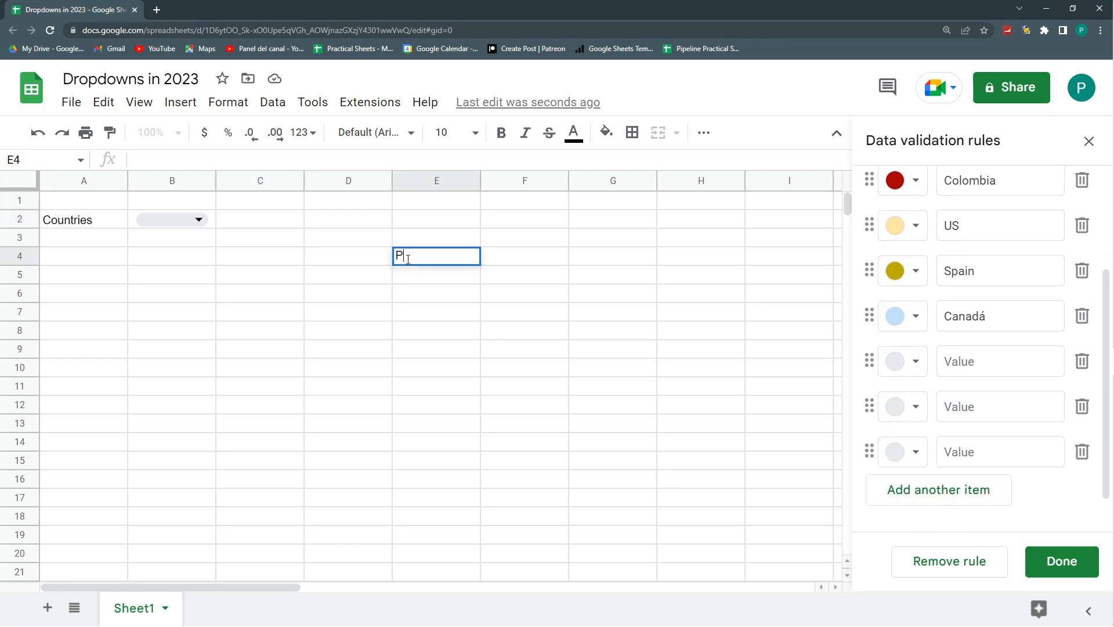
type("erú")
key("Return")
type("Ecuador")
key("Return")
type("Argentina")
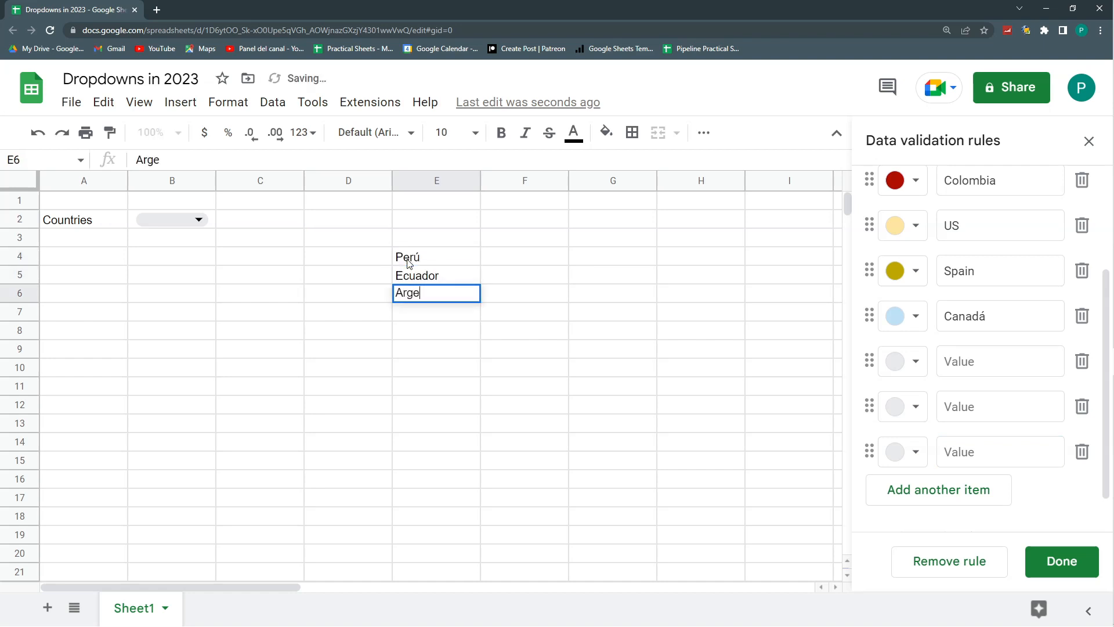
- Copy the countries in E4:E6 and paste them into the first blank item of the B2 rule
key("Up")
key("Up")
left_click_drag(409, 263, 441, 293)
key("ctrl+c")
left_click(963, 357)
key("ctrl+v")
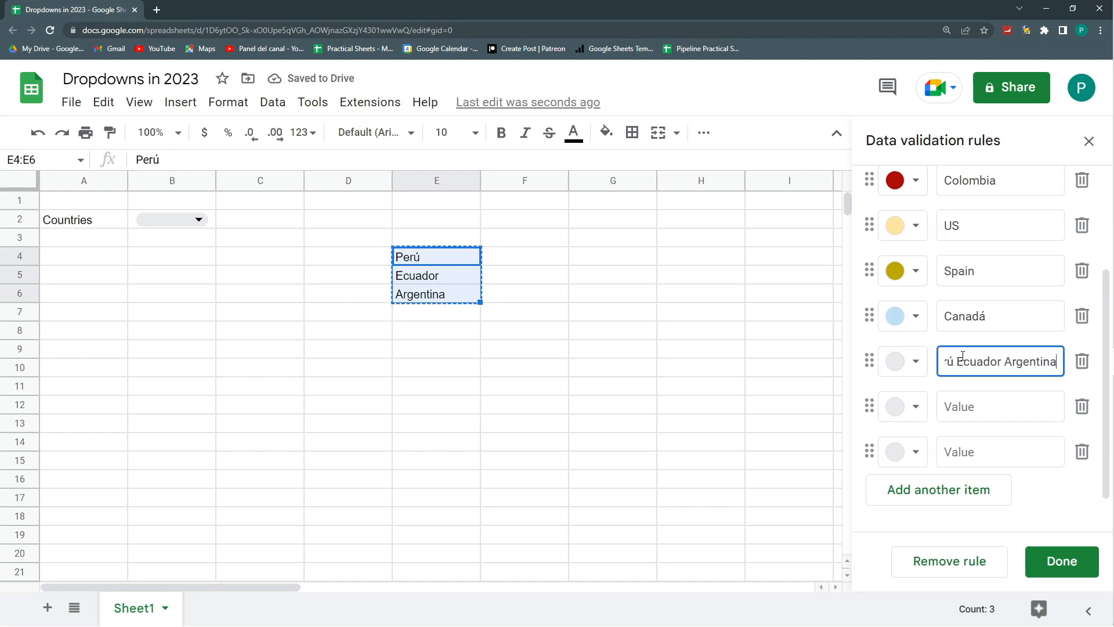
- Trim the pasted dropdown item to Perú, and clear Ecuador and Argentina from cells E5:E6
left_click_drag(953, 358, 1064, 353)
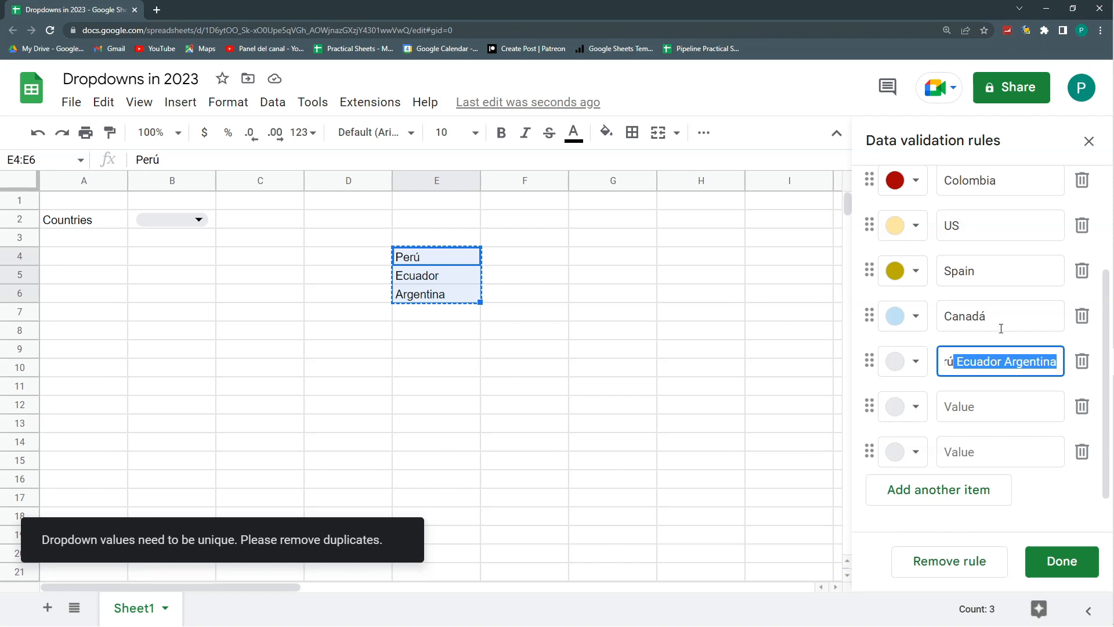
key("BackSpace")
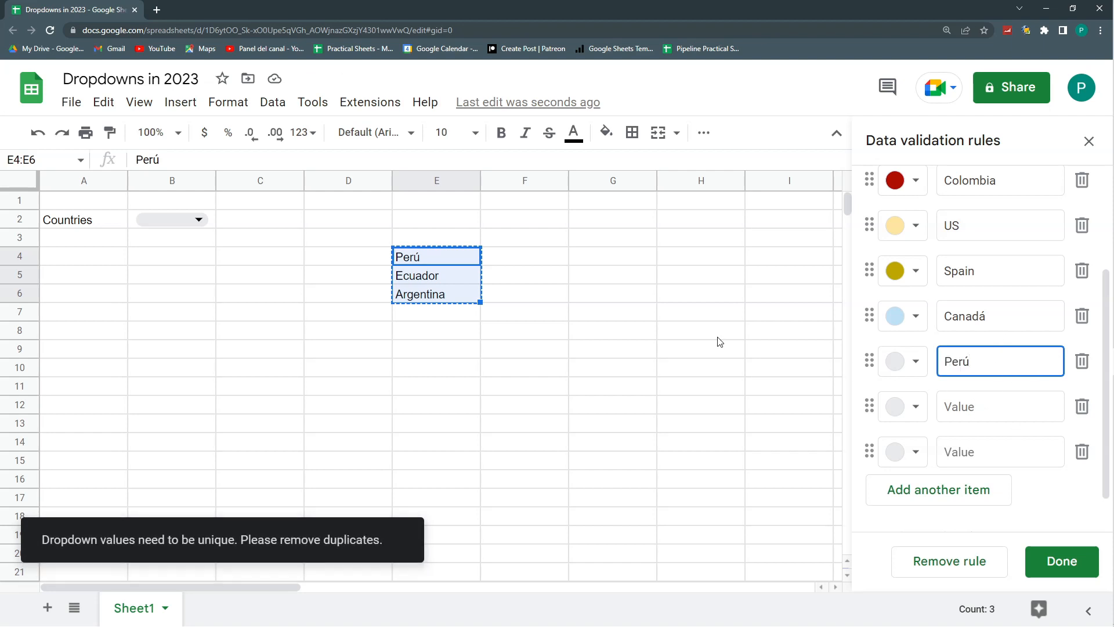
left_click(679, 364)
left_click_drag(444, 276, 445, 293)
key("Delete")
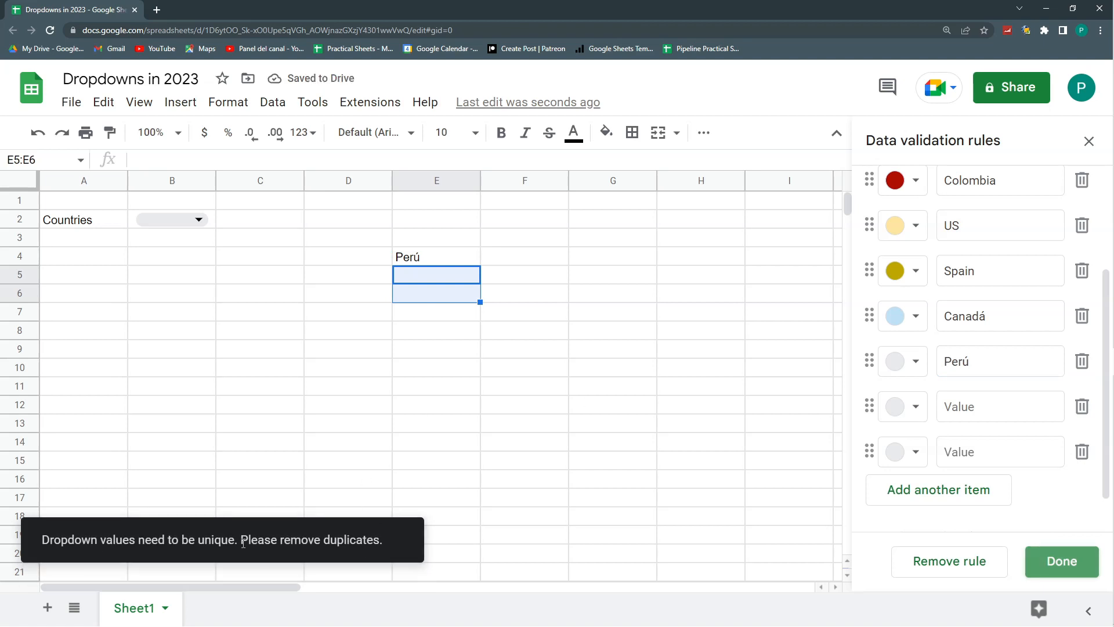
- Delete the two blank items below Perú in the B2 dropdown rule
left_click(1081, 452)
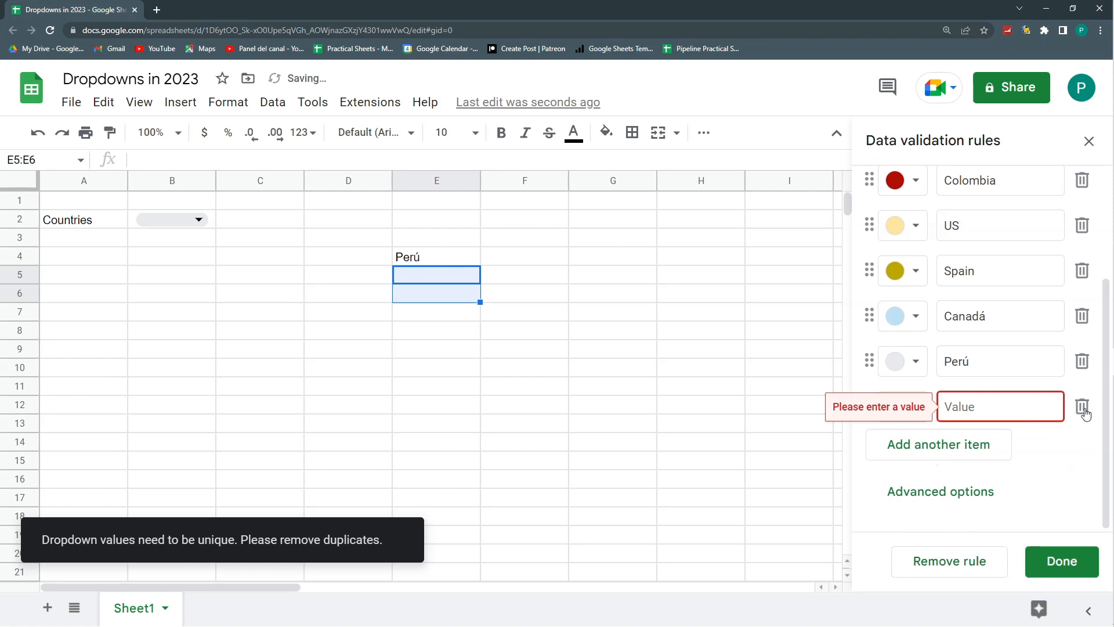
left_click(1083, 408)
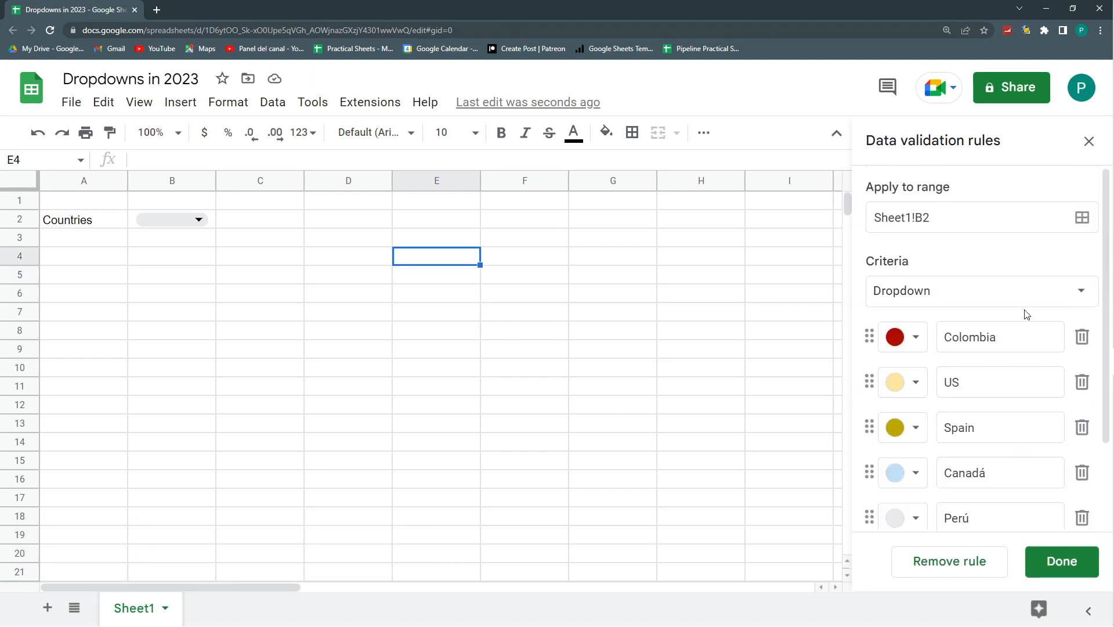
scroll(1026, 322, "down", 1)
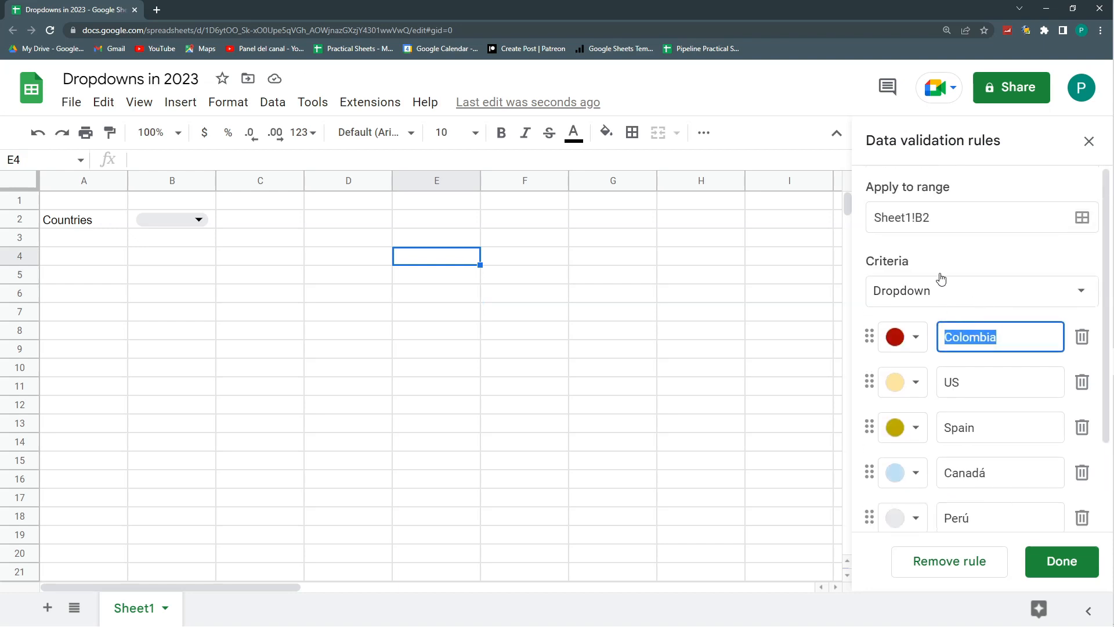
left_click(1005, 379)
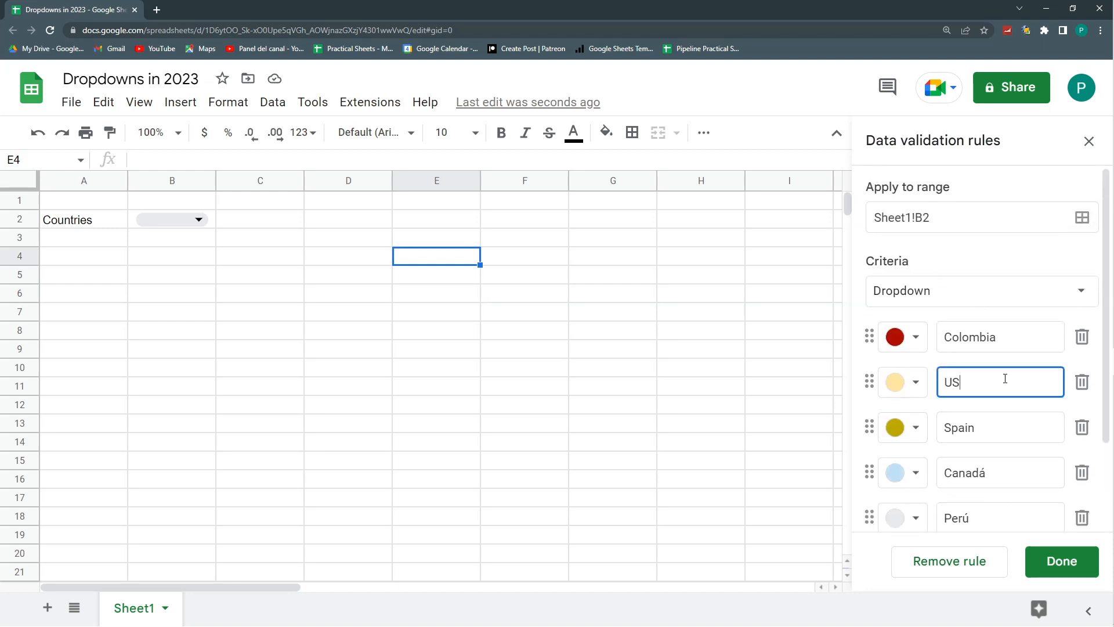
scroll(989, 308, "down", 2)
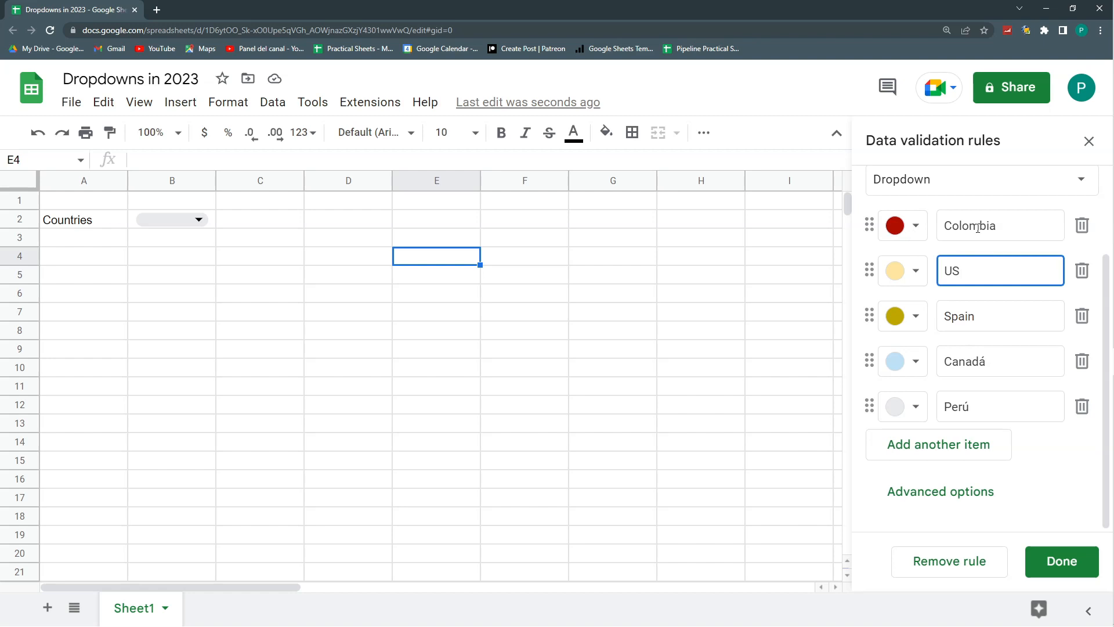
double_click(1014, 224)
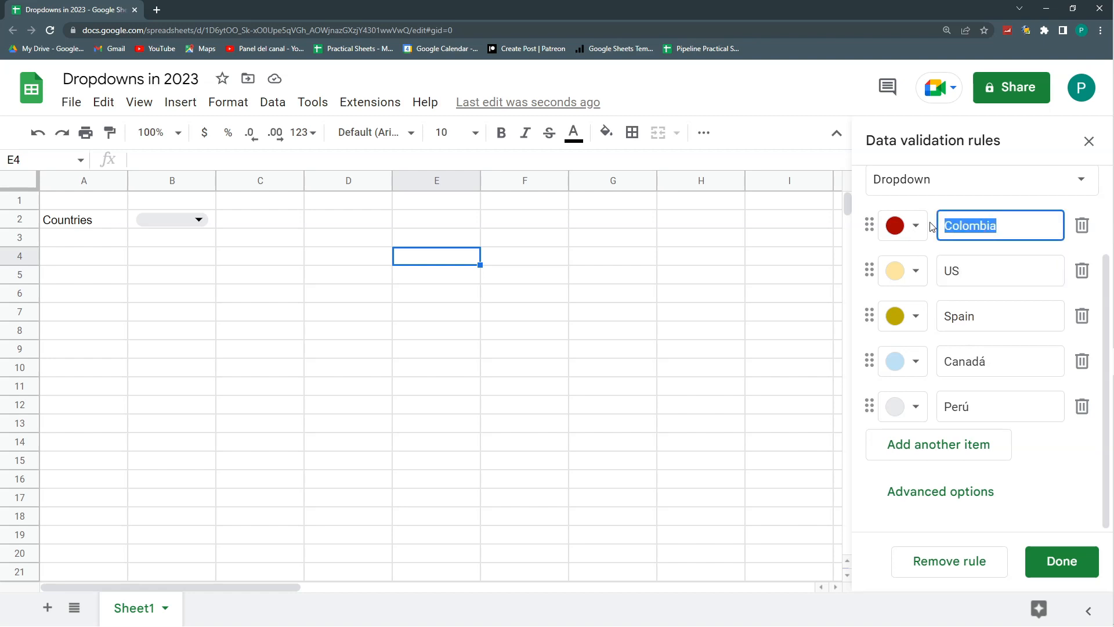
double_click(975, 272)
left_click_drag(994, 329, 952, 318)
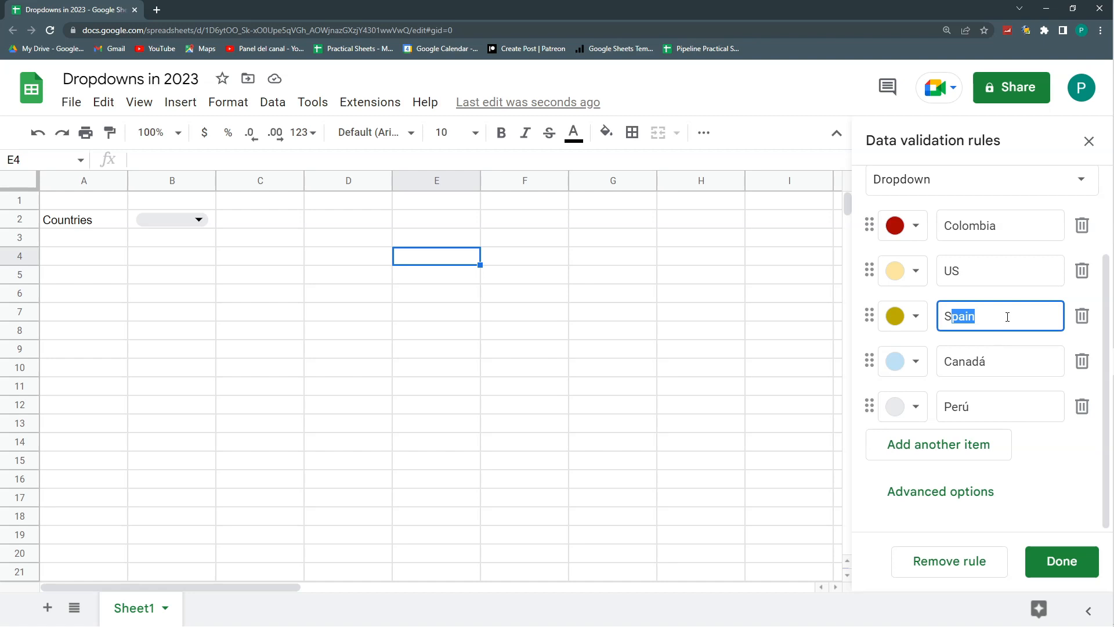
- Enable help text for the B2 dropdown with the message "Please choose one of the options" and save the rule
left_click(933, 494)
scroll(952, 406, "down", 3)
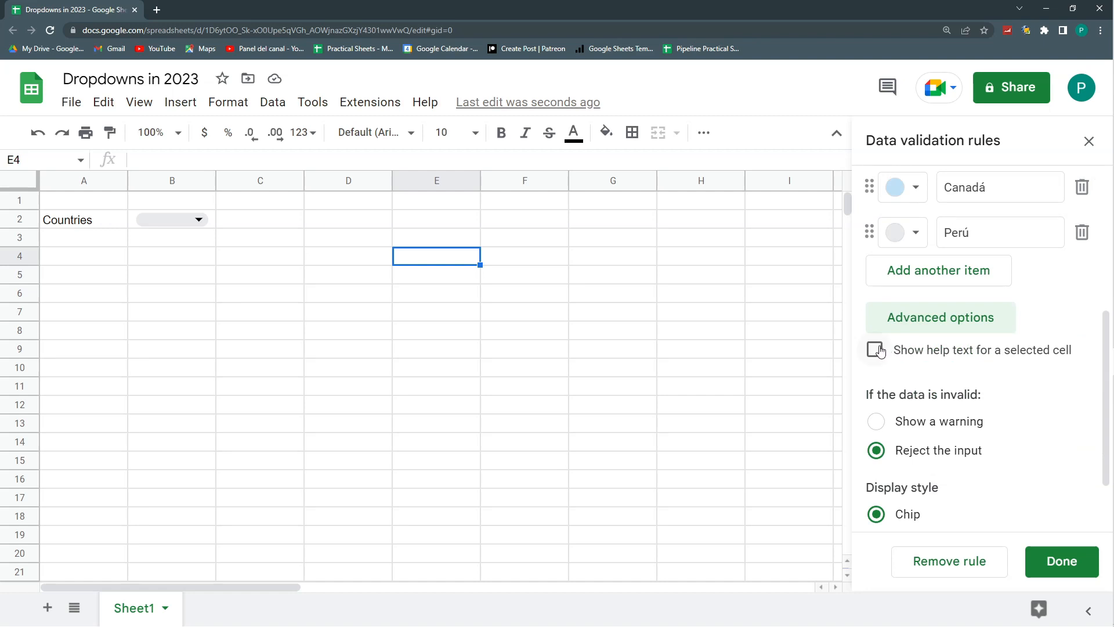
left_click(876, 350)
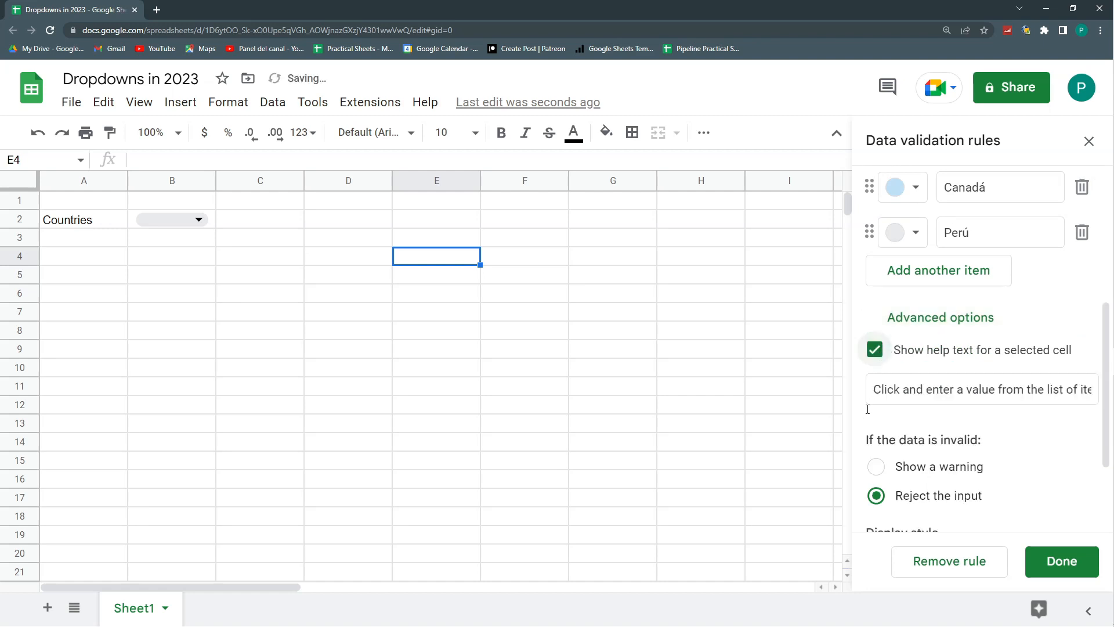
left_click_drag(875, 389, 1094, 390)
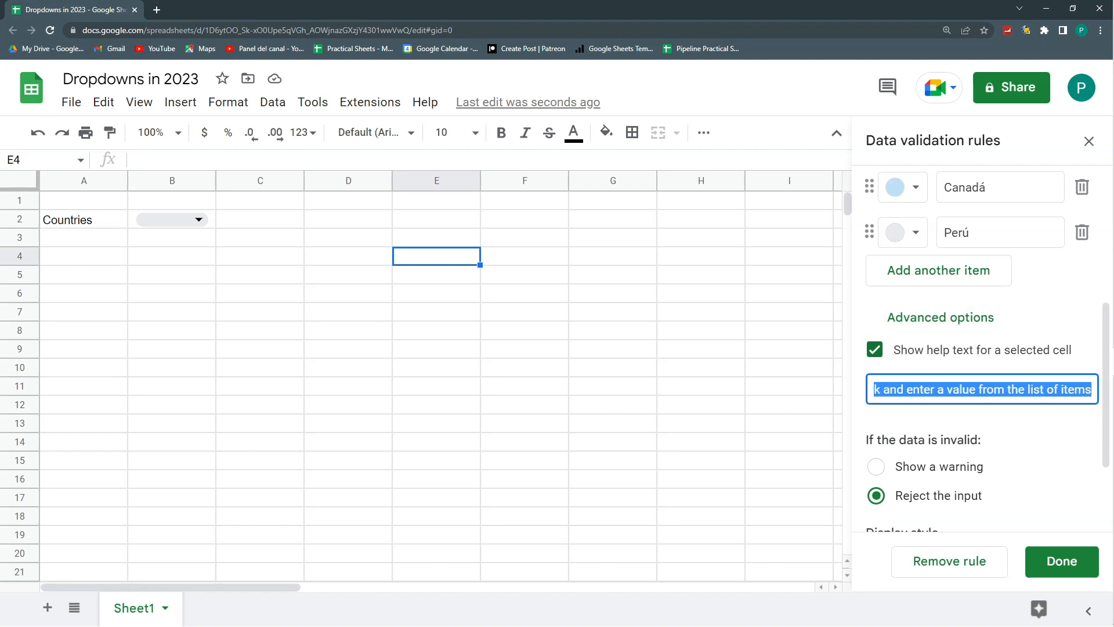
type("Please choose one of the options")
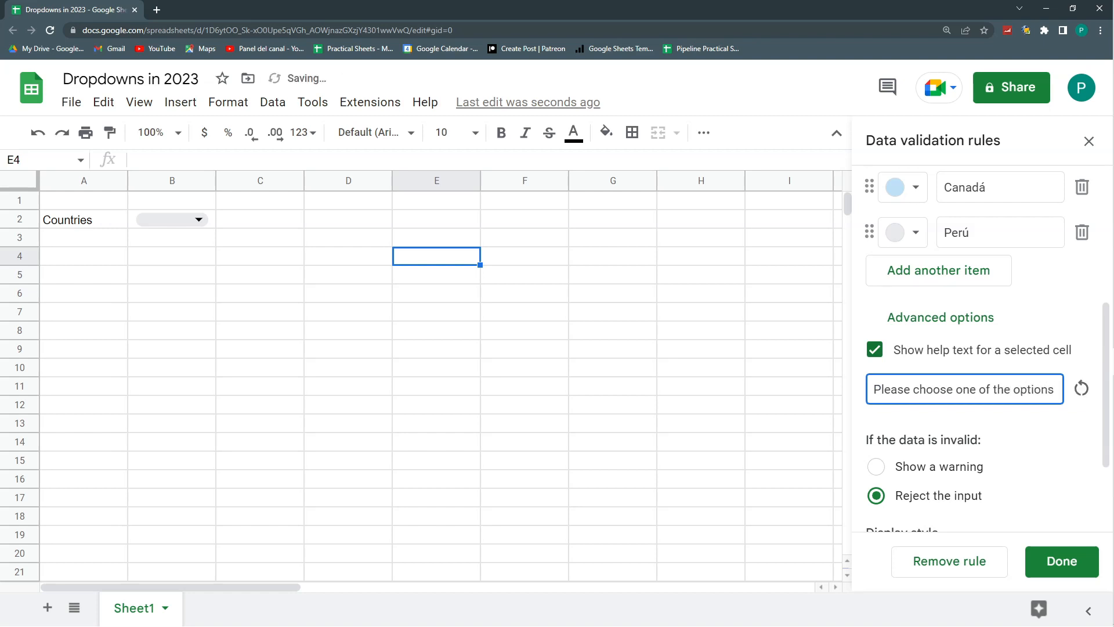
left_click(997, 430)
scroll(1080, 331, "down", 1)
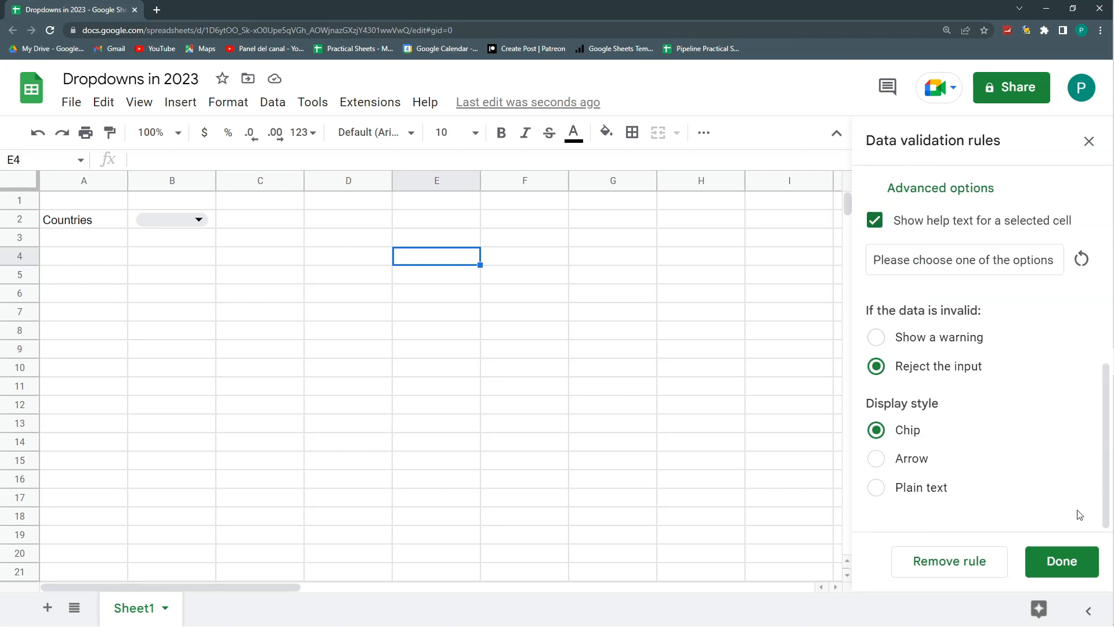
left_click(1069, 563)
- Try to enter Mexico in cell B2 to test the dropdown's handling of invalid input
left_click(578, 446)
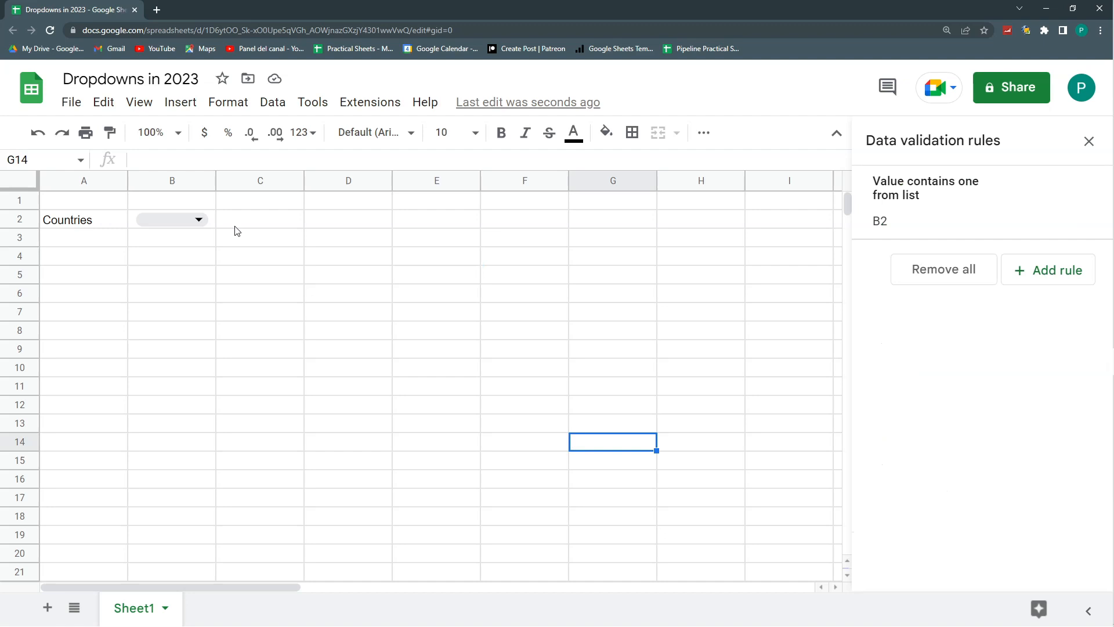
left_click(157, 221)
type("Mexico")
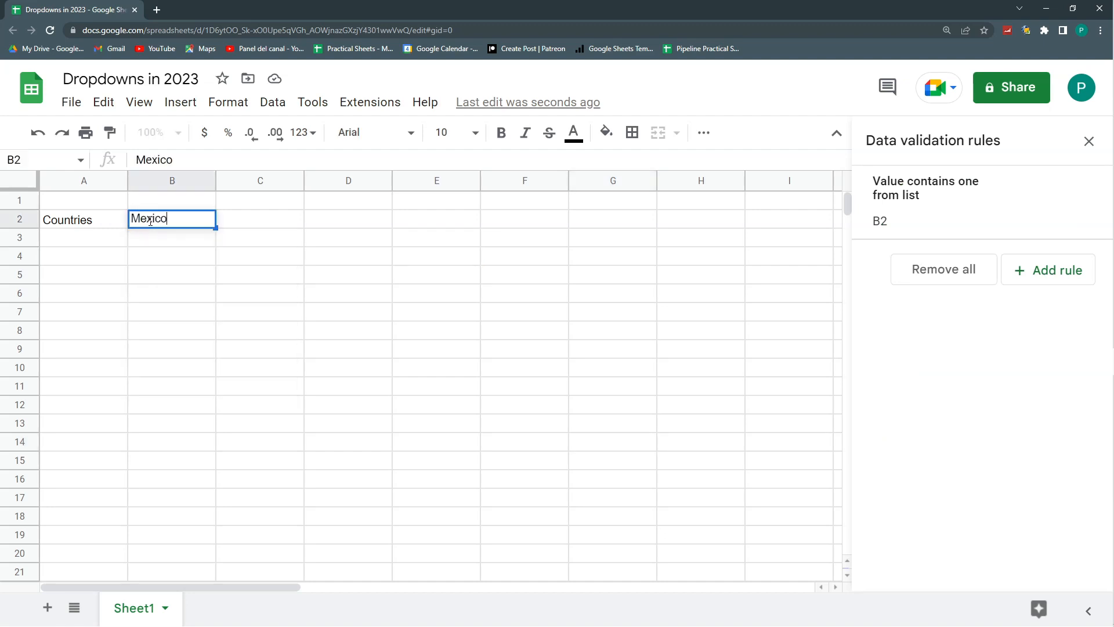
key("Return")
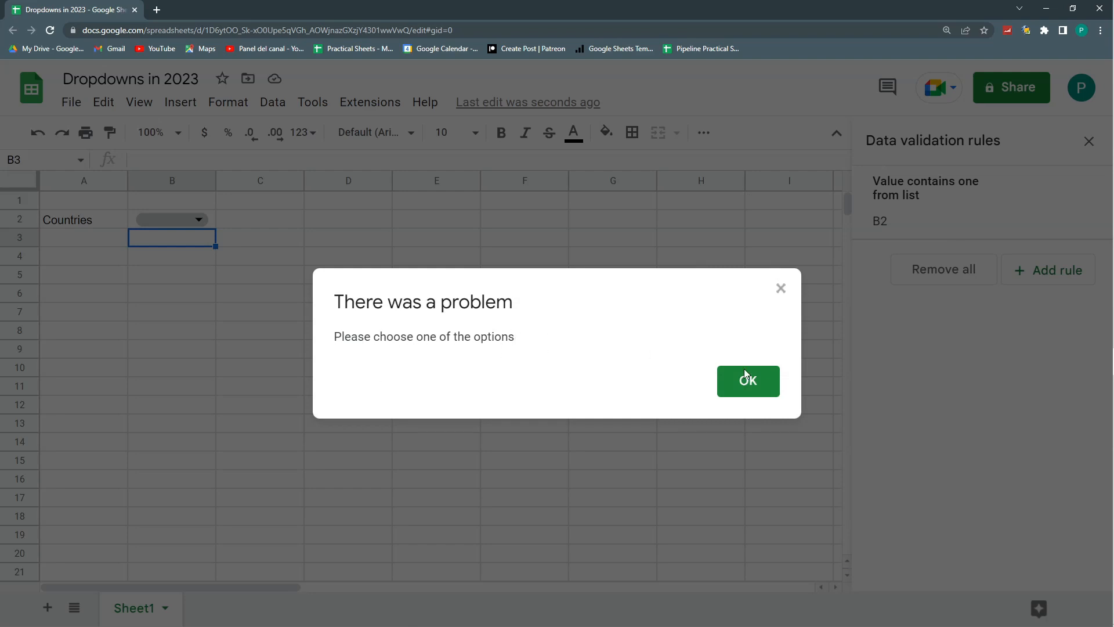
left_click(762, 388)
- Change the B2 dropdown rule to show a warning when the data is invalid and save it
left_click(213, 221)
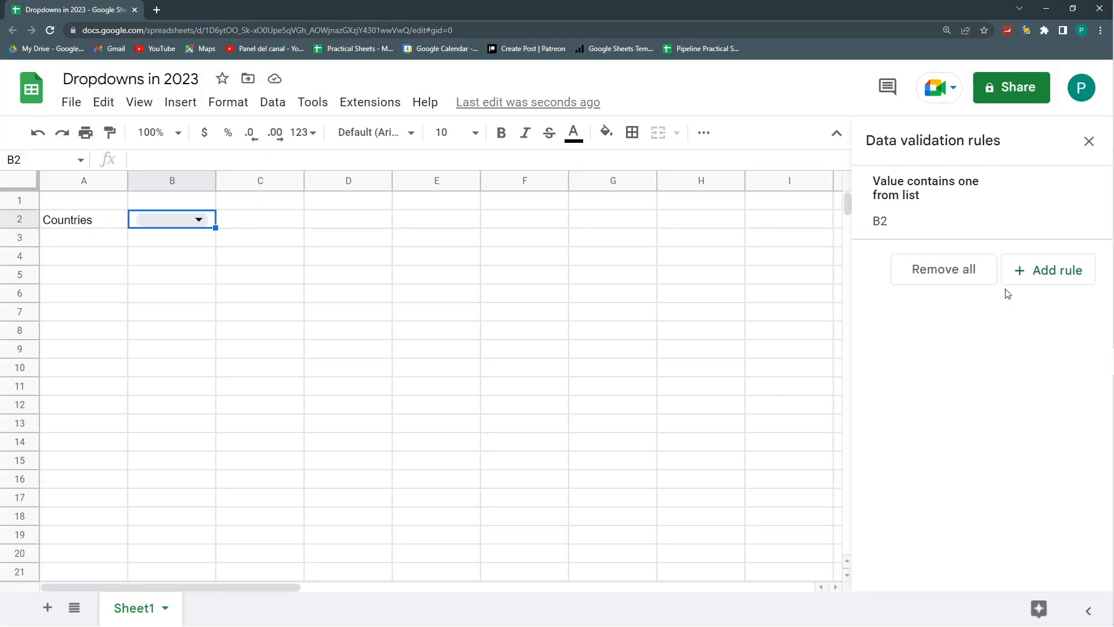
left_click(940, 214)
scroll(995, 356, "down", 2)
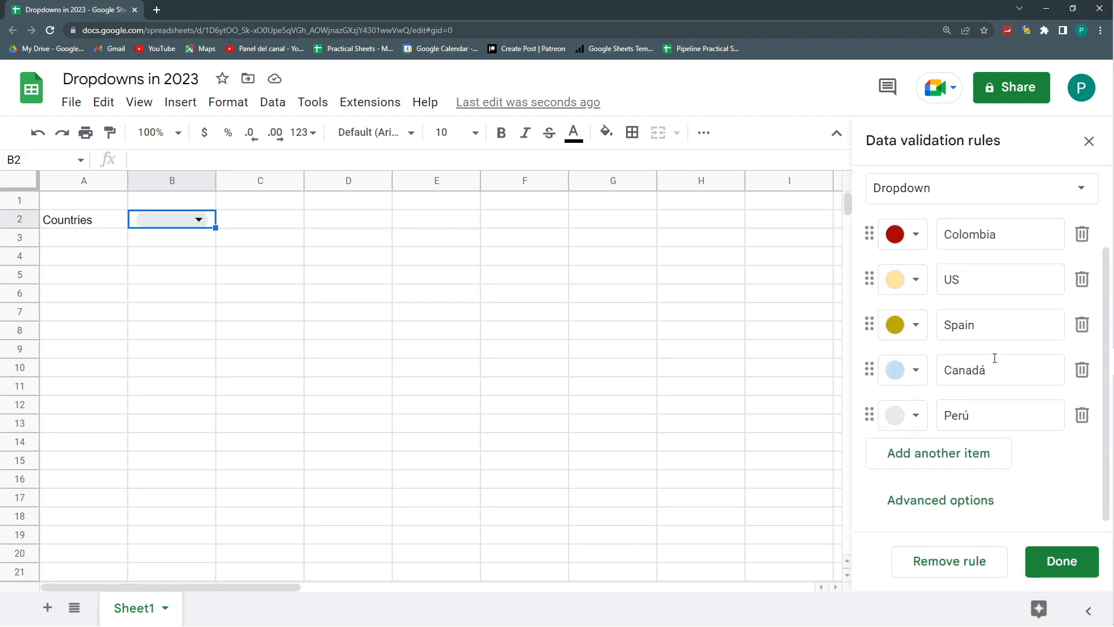
left_click(911, 492)
scroll(918, 469, "down", 5)
left_click(876, 350)
left_click(1036, 549)
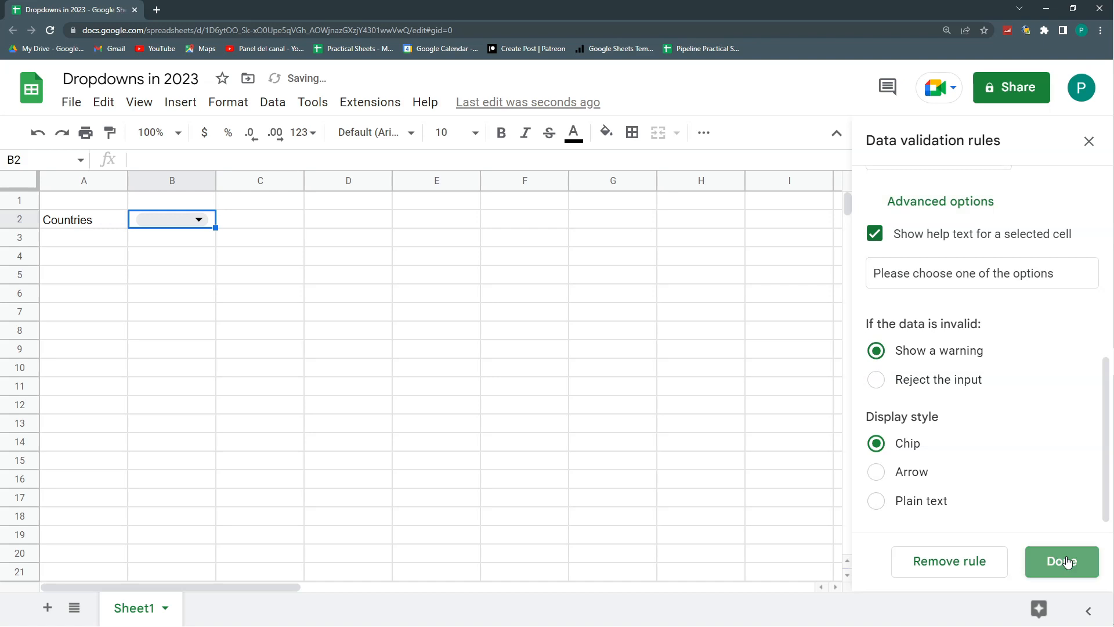
- Enter Mexico in cell B2 and check the note attached to the cell
left_click(412, 348)
left_click(174, 220)
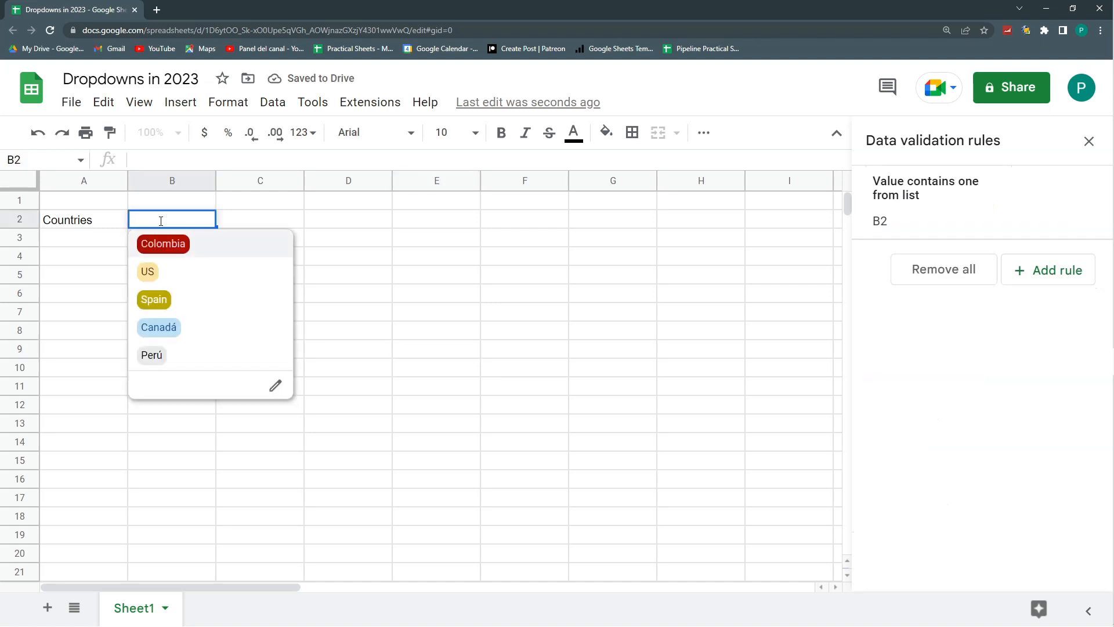
type("Mexico")
key("Return")
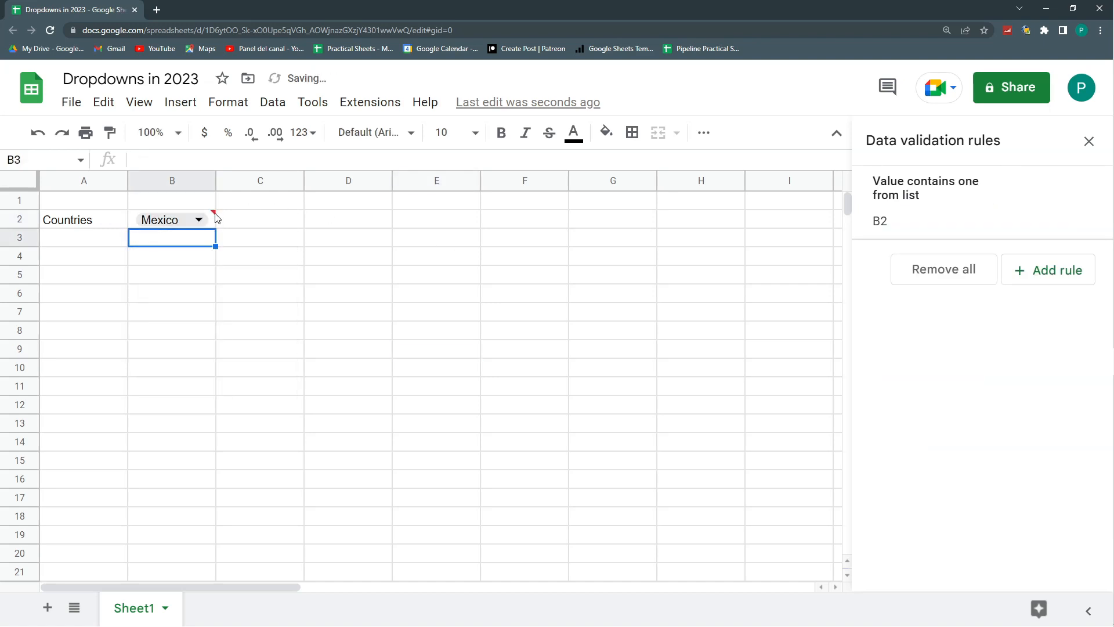
mouse_move(222, 224)
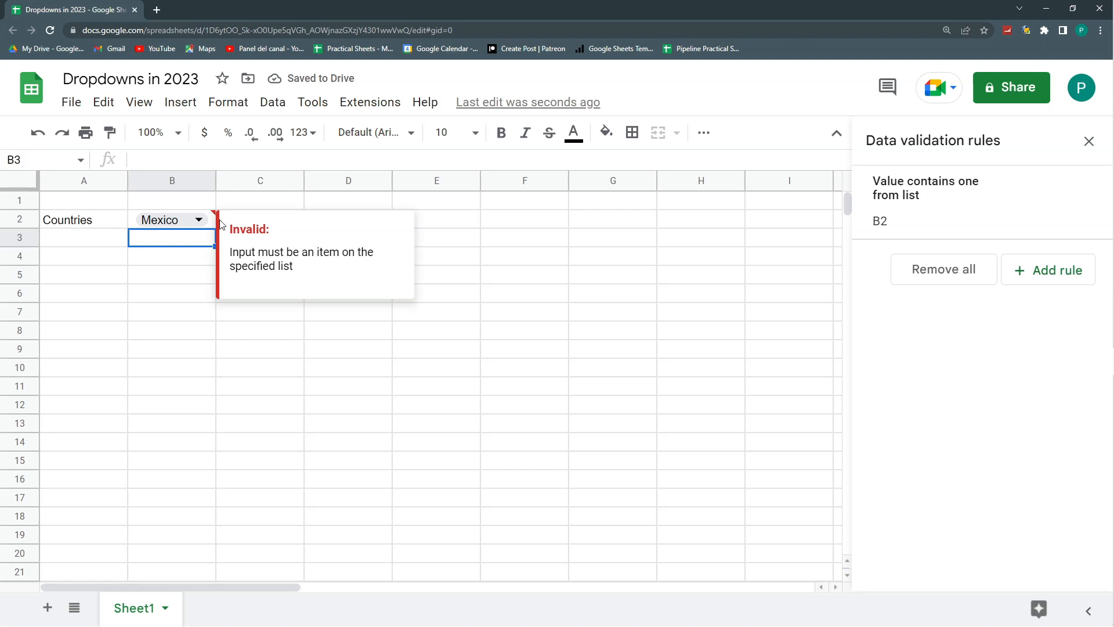
- Change the B2 dropdown's display style to Arrow and save the rule
left_click(527, 283)
left_click(938, 200)
left_click(941, 489)
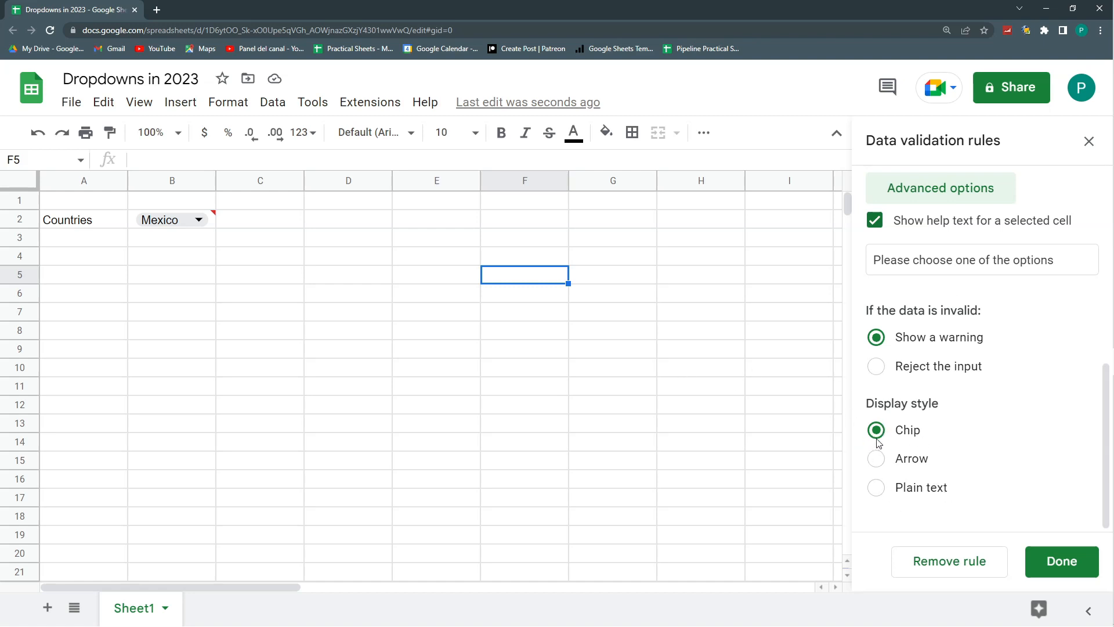
left_click(877, 459)
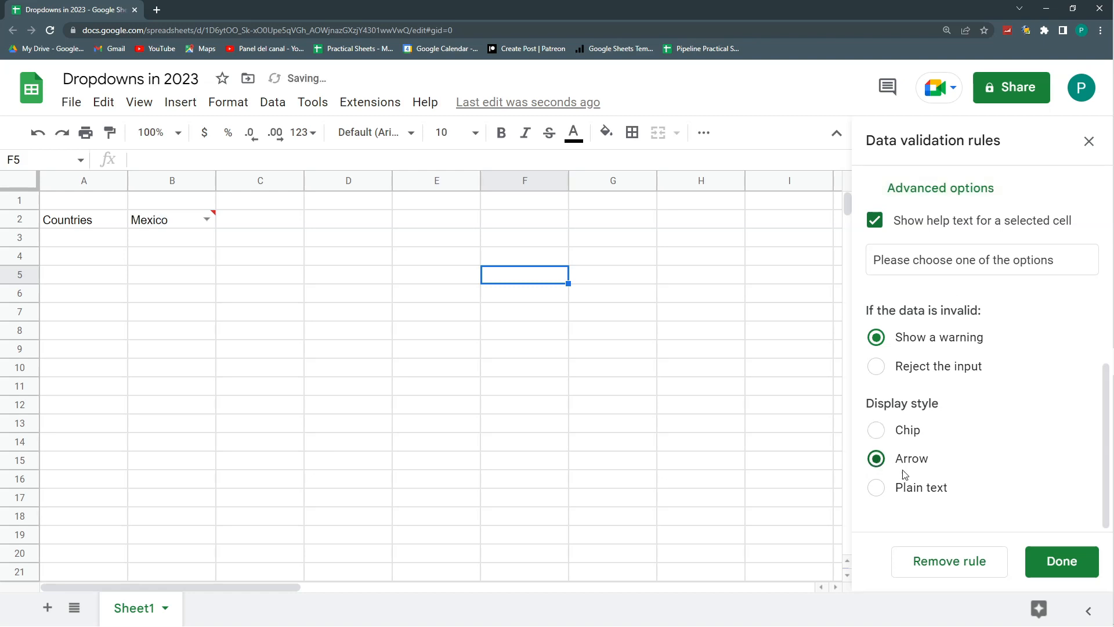
left_click(1082, 567)
- Open the B2 dropdown list and choose US as the cell's value
left_click(331, 353)
left_click(208, 218)
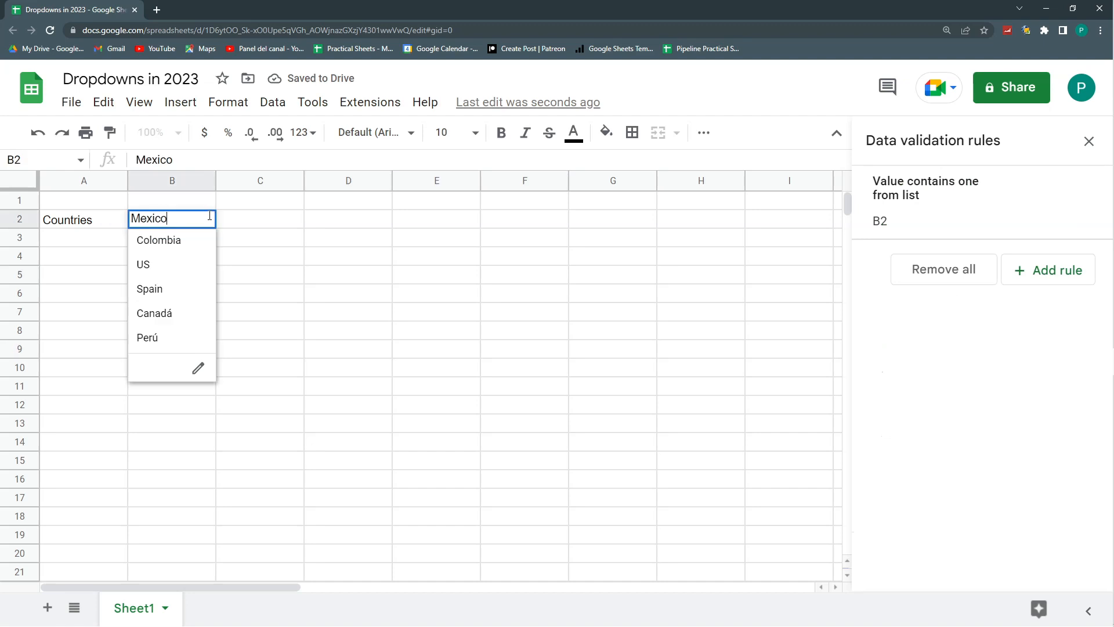
left_click(271, 357)
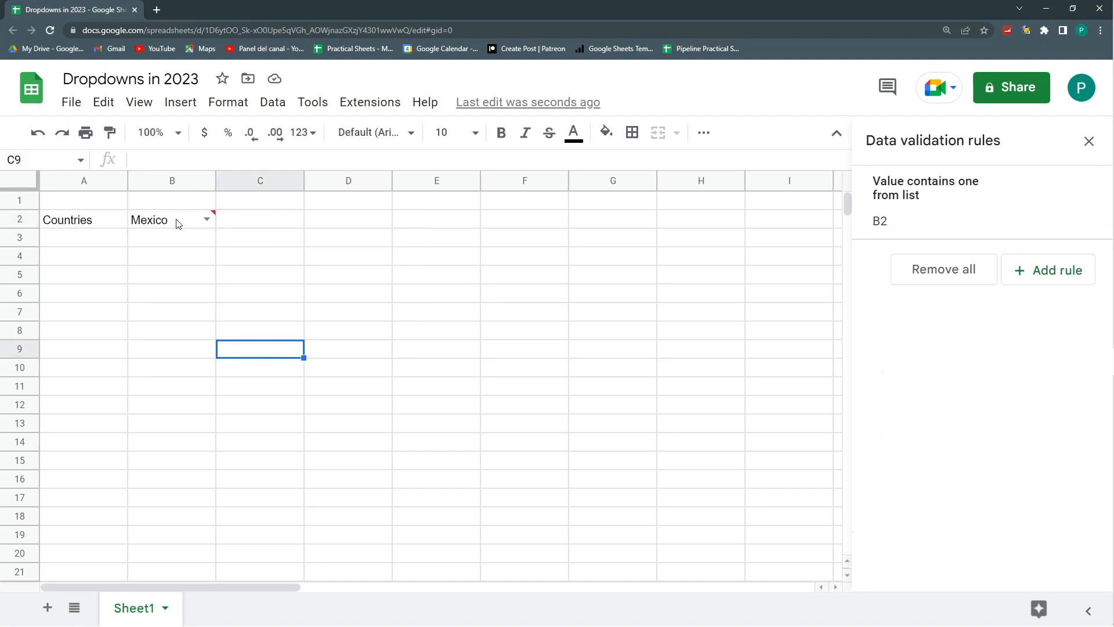
left_click(206, 219)
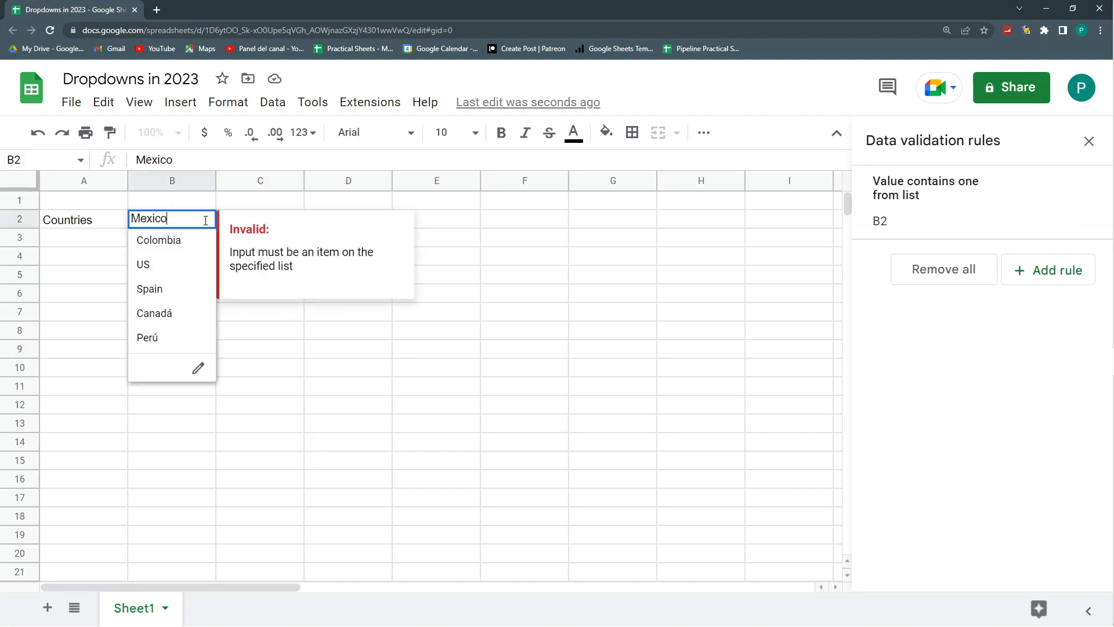
left_click(173, 265)
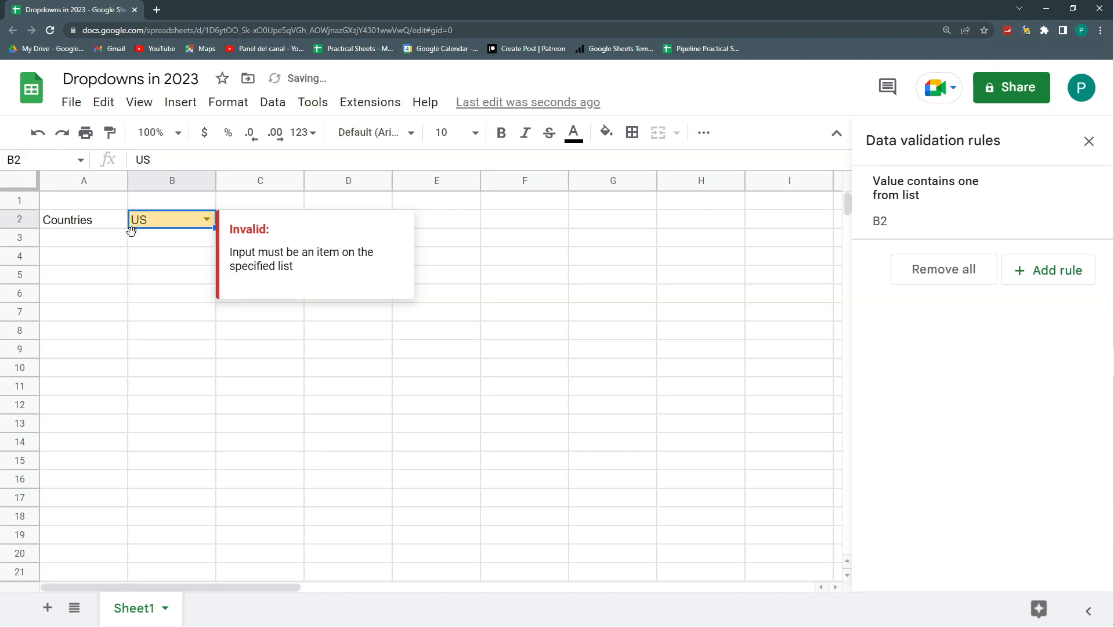
left_click(146, 262)
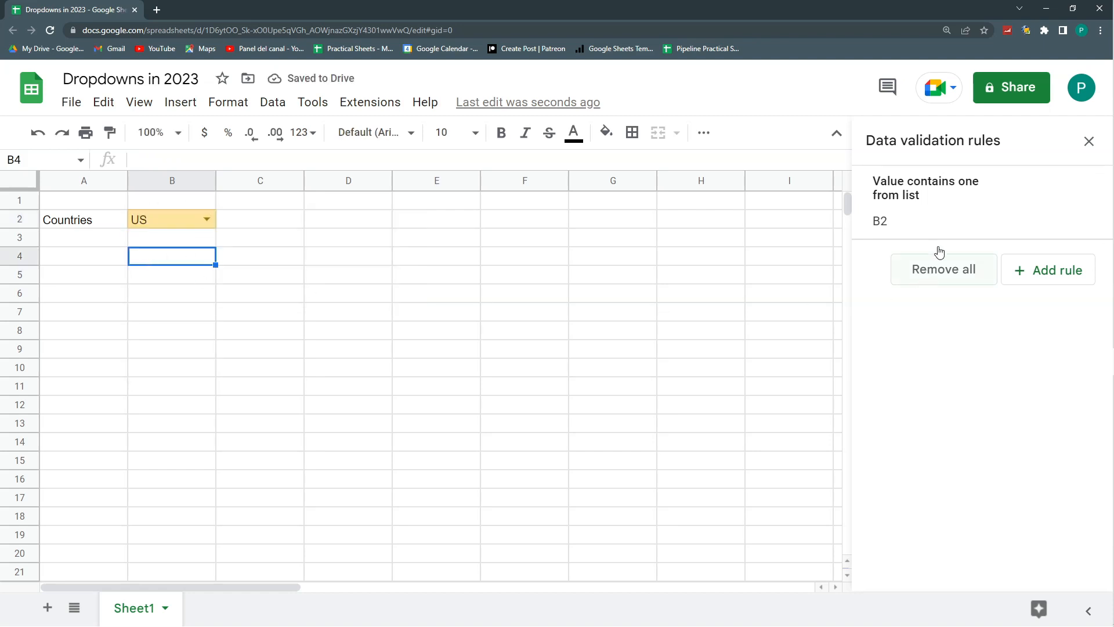
- Set the Colombia, US, Spain and Canadá items of the B2 dropdown to light gray and save the rule
left_click(941, 209)
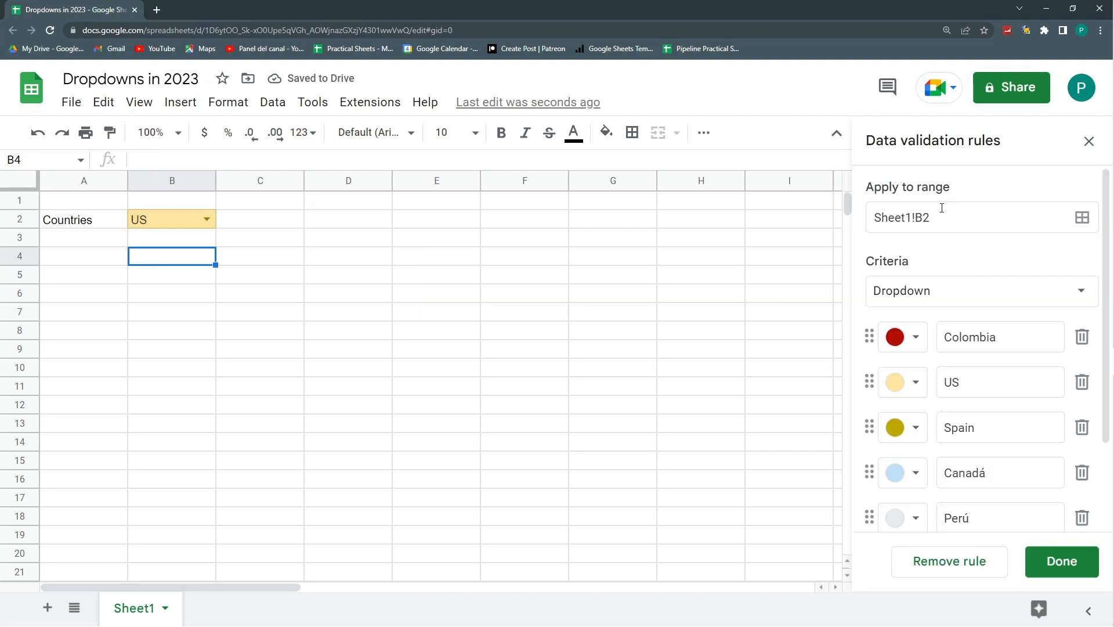
left_click(912, 343)
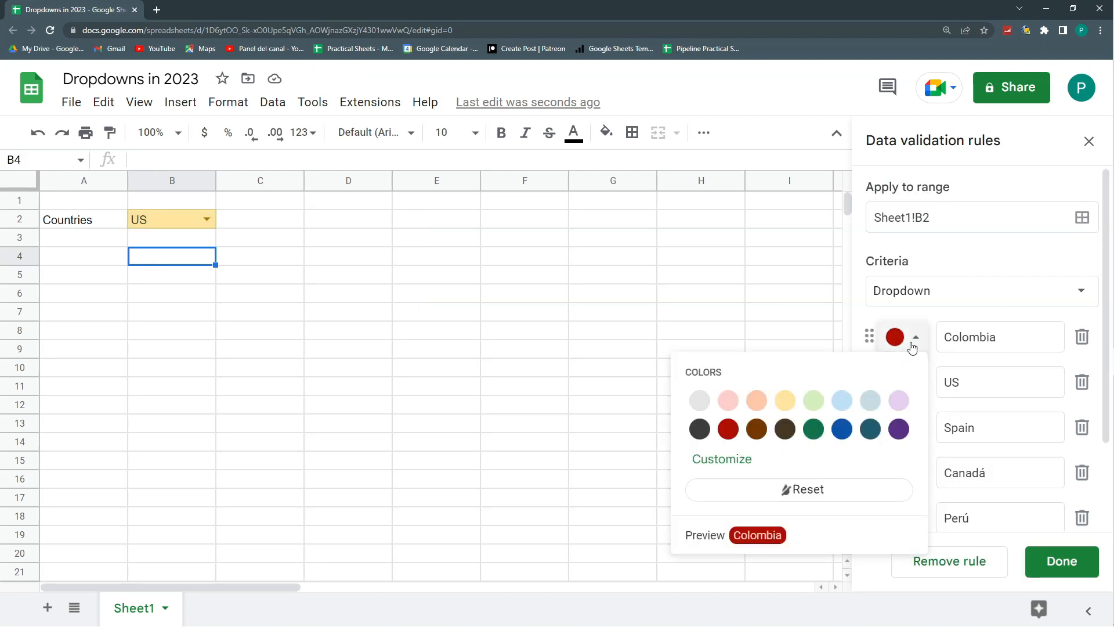
left_click(700, 401)
left_click(917, 391)
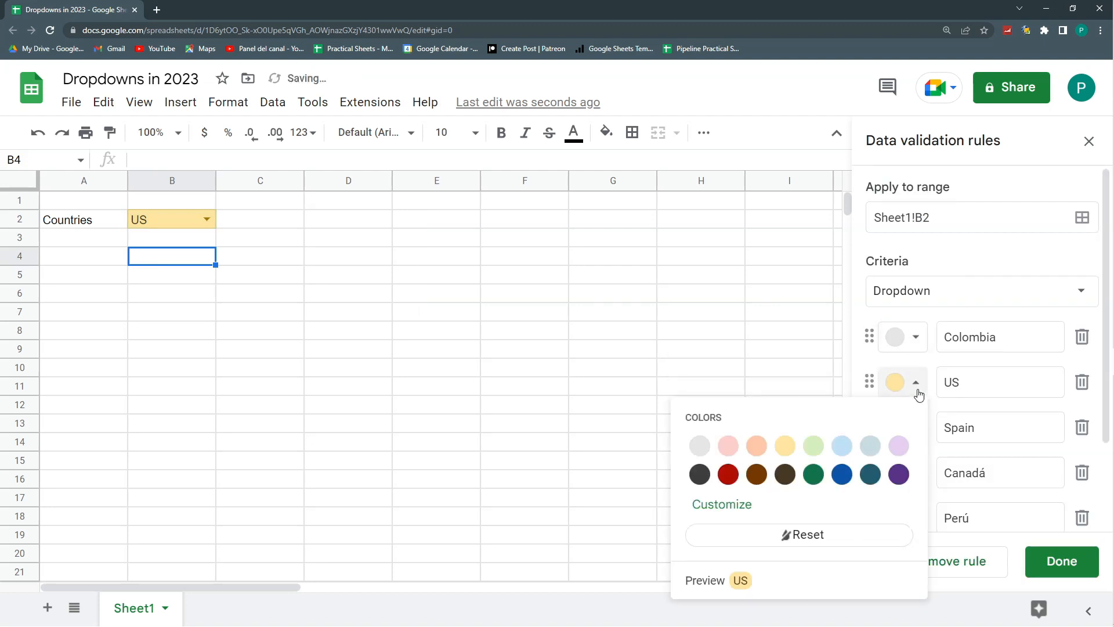
left_click(700, 446)
left_click(917, 430)
left_click(700, 257)
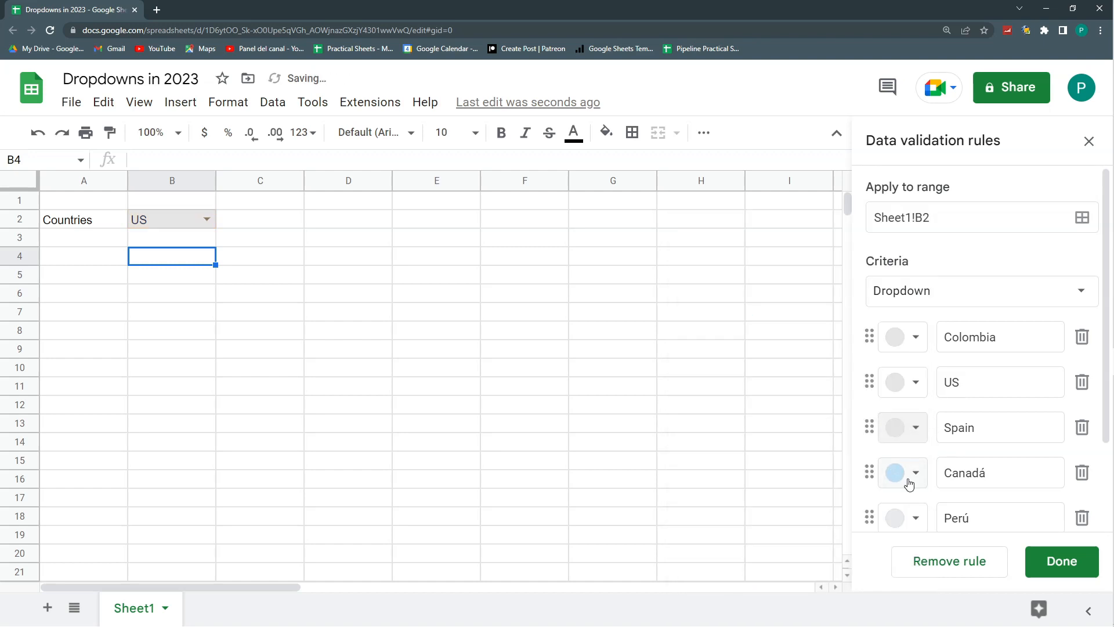
left_click(914, 473)
left_click(700, 303)
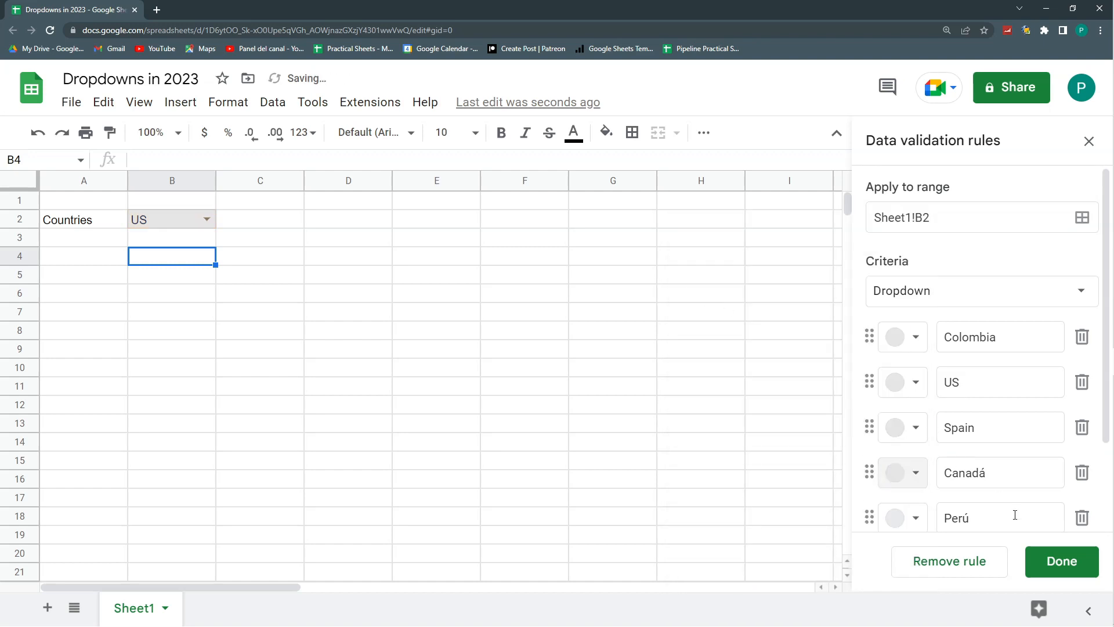
left_click(1062, 561)
- Open the B2 dropdown list and choose Canadá as the cell's value
left_click(319, 275)
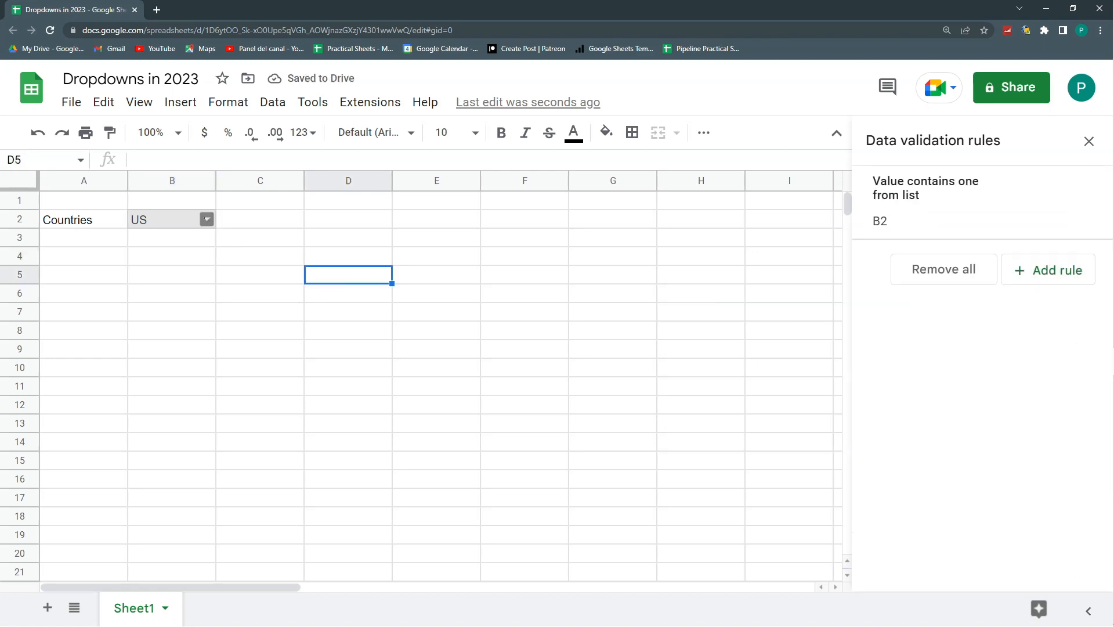
left_click(206, 219)
left_click(174, 314)
left_click(282, 297)
left_click(168, 207)
left_click(174, 218)
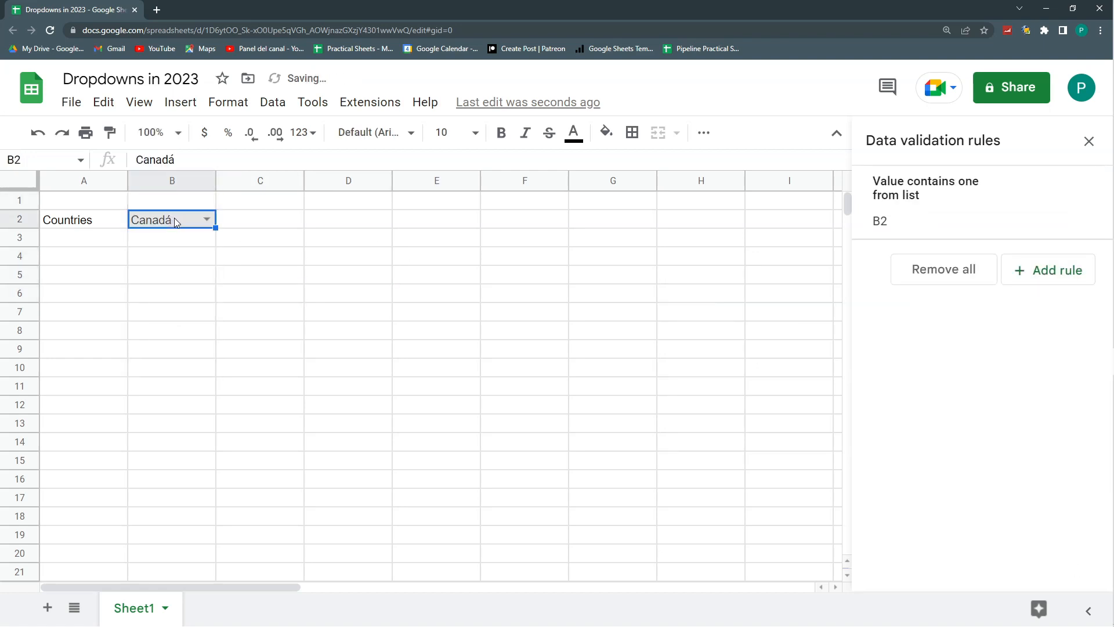
- Reopen the B2 dropdown rule and give the Colombia item a custom background color of #fff
left_click(986, 210)
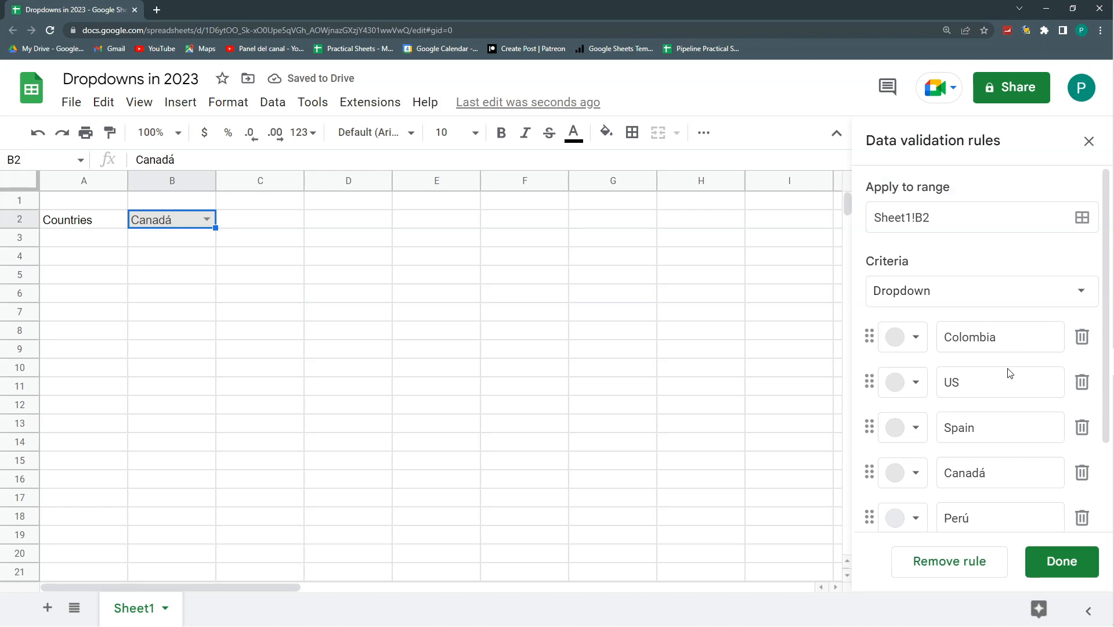
left_click(914, 339)
left_click(756, 429)
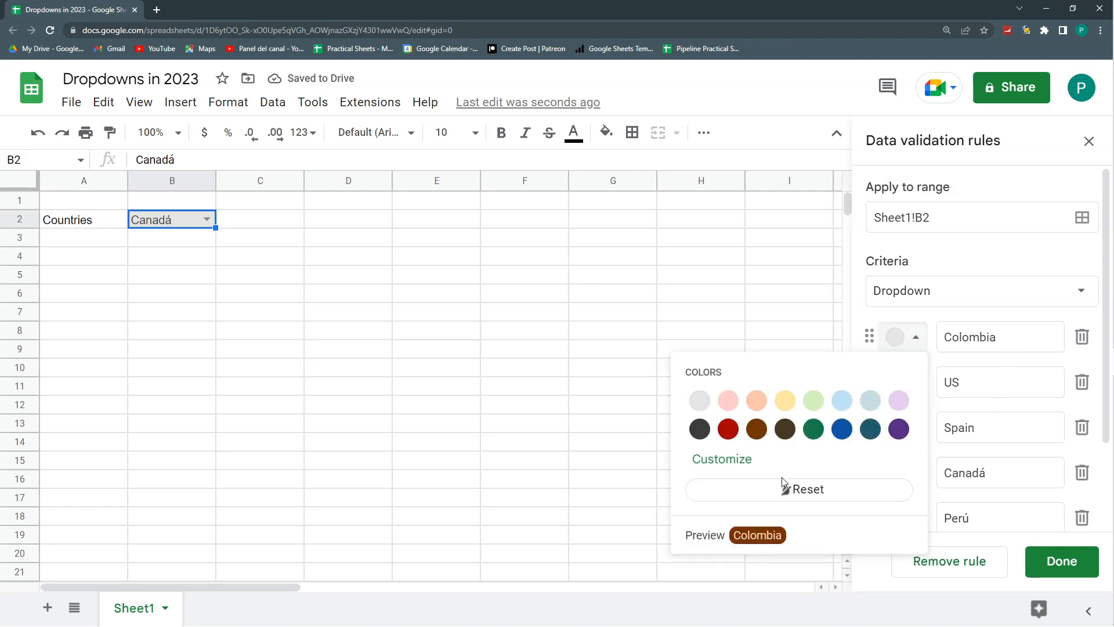
left_click(709, 460)
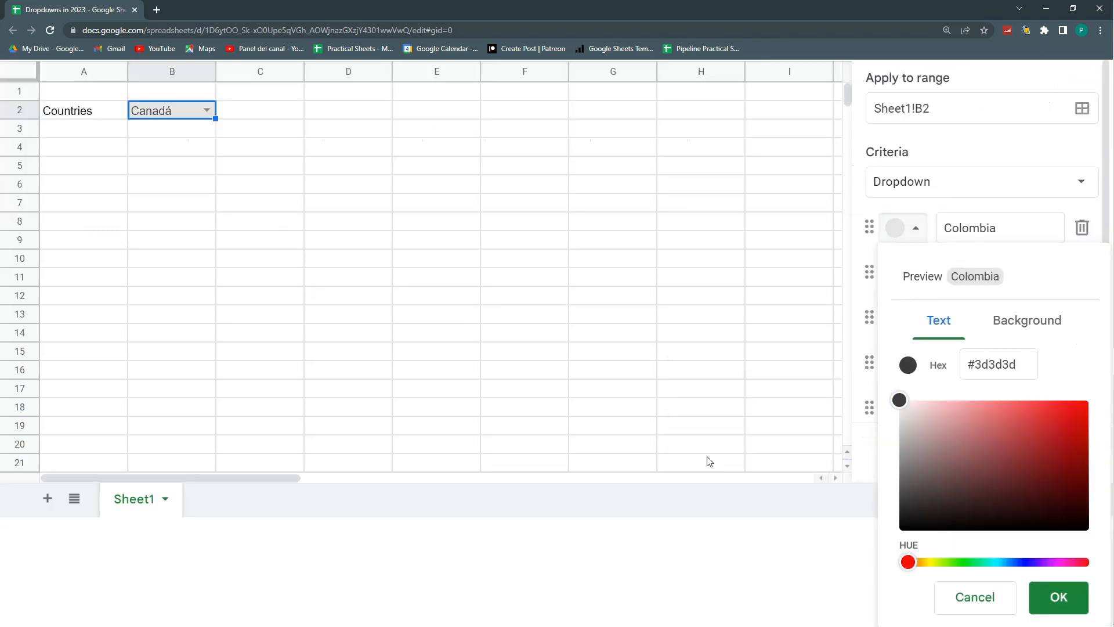
left_click(1010, 319)
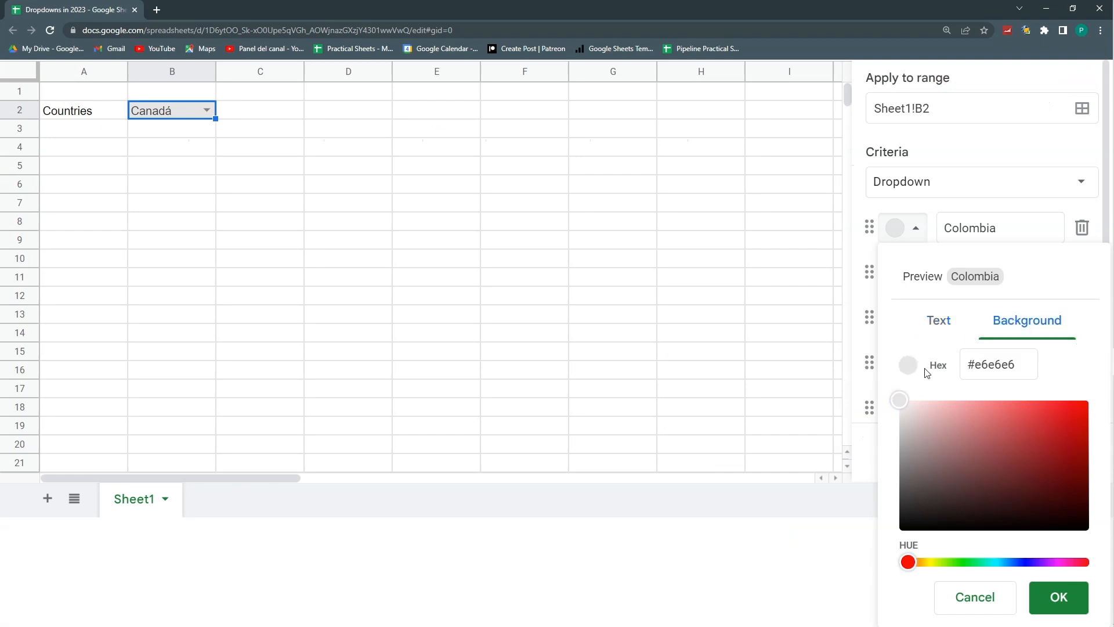
left_click_drag(1024, 365, 972, 364)
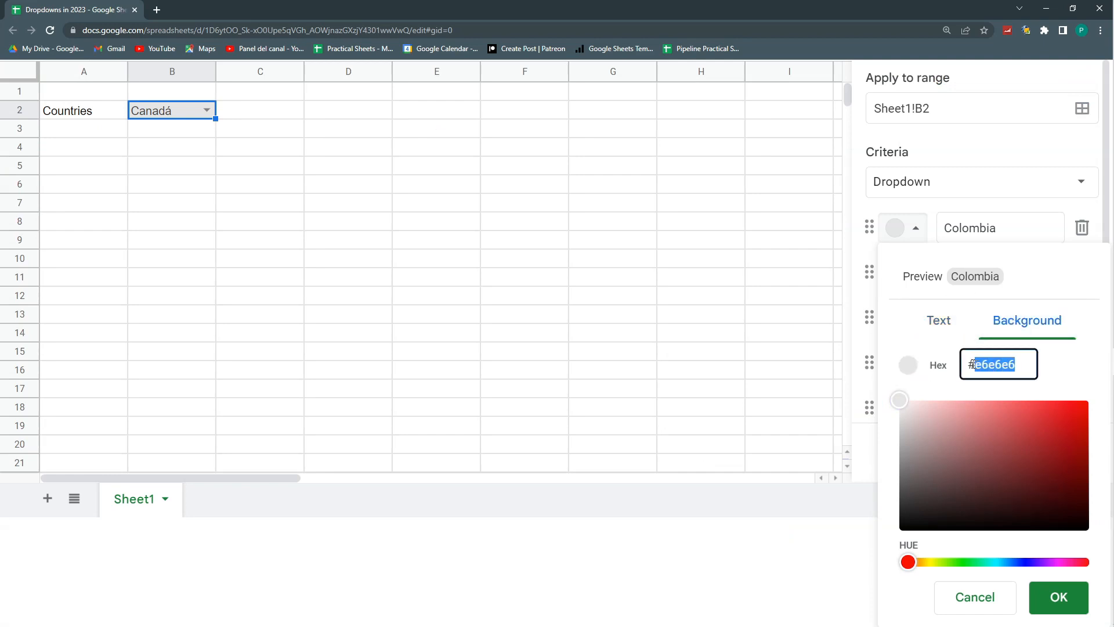
type("fff")
left_click(1058, 598)
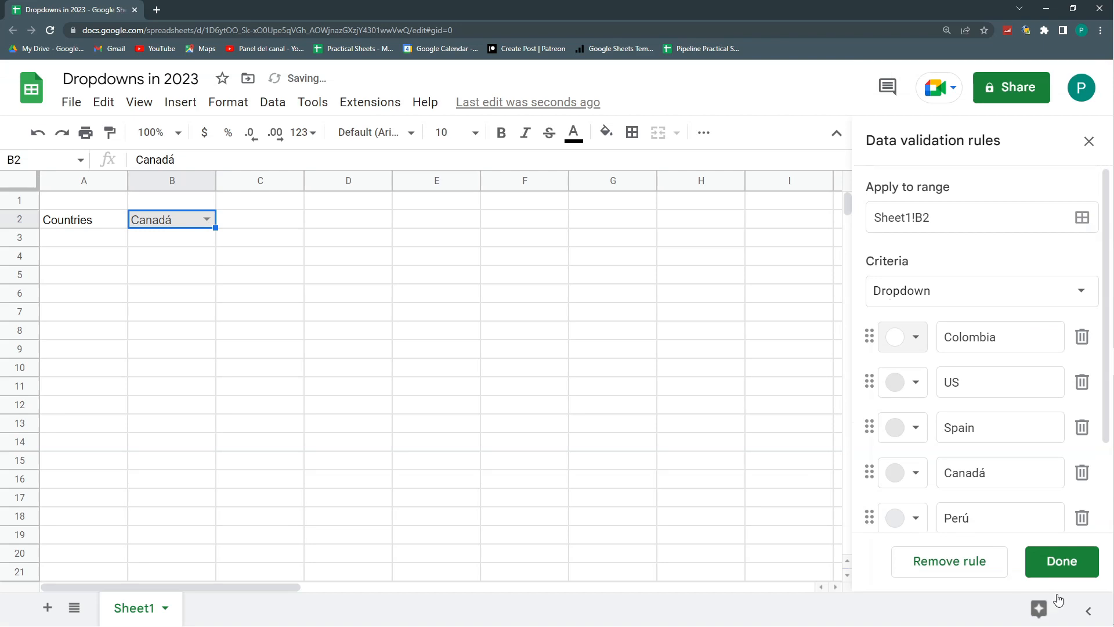
- Reset the US item's color and set its custom text color to #fff
left_click(914, 386)
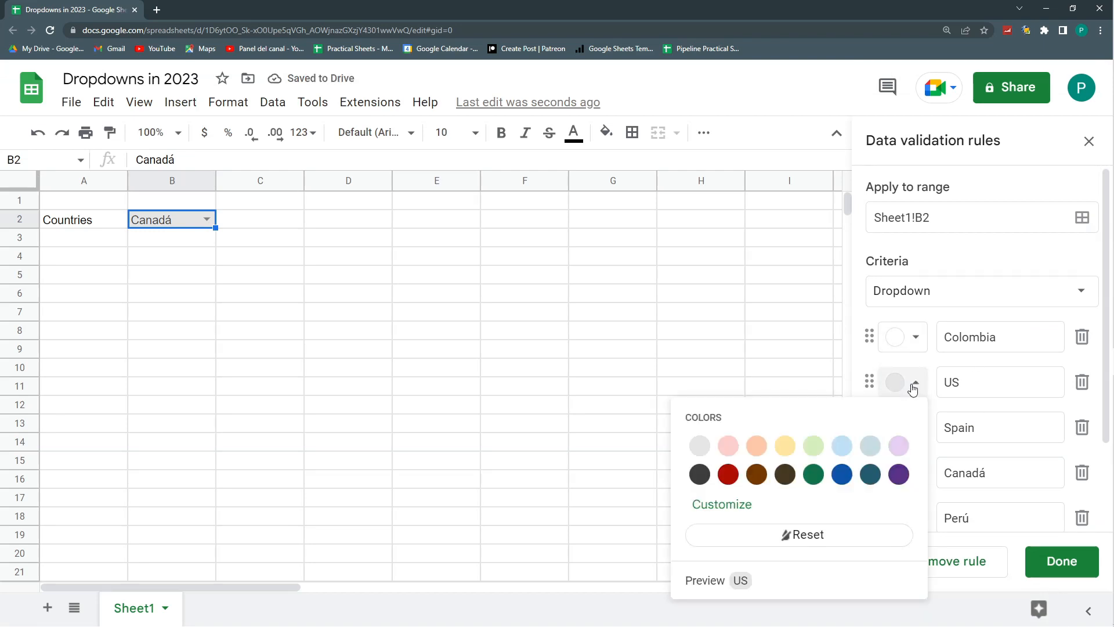
left_click(763, 535)
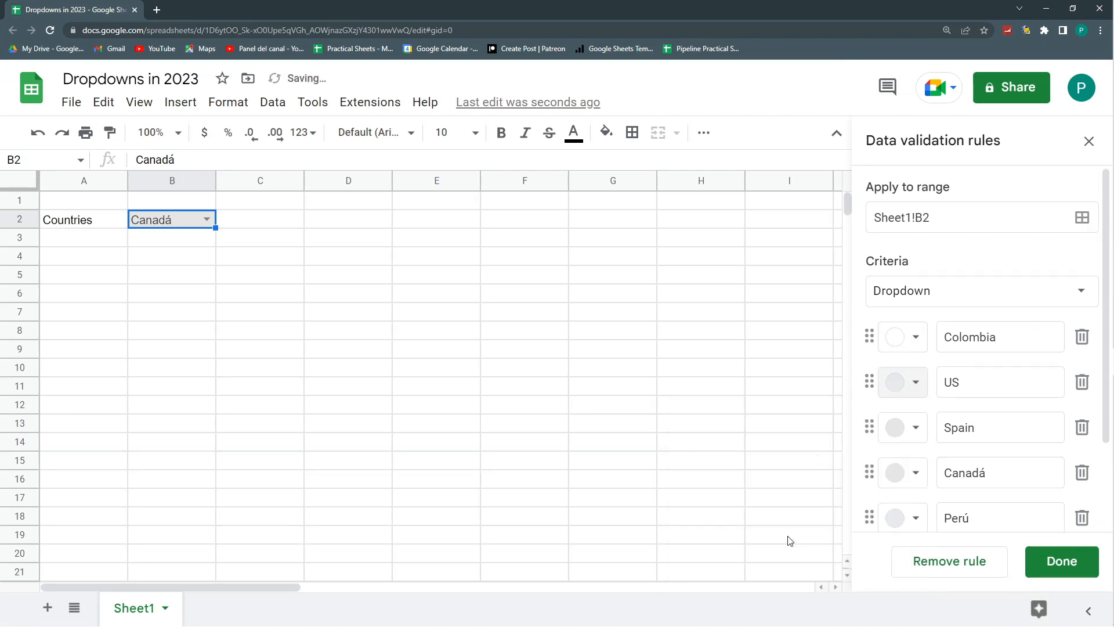
left_click(909, 387)
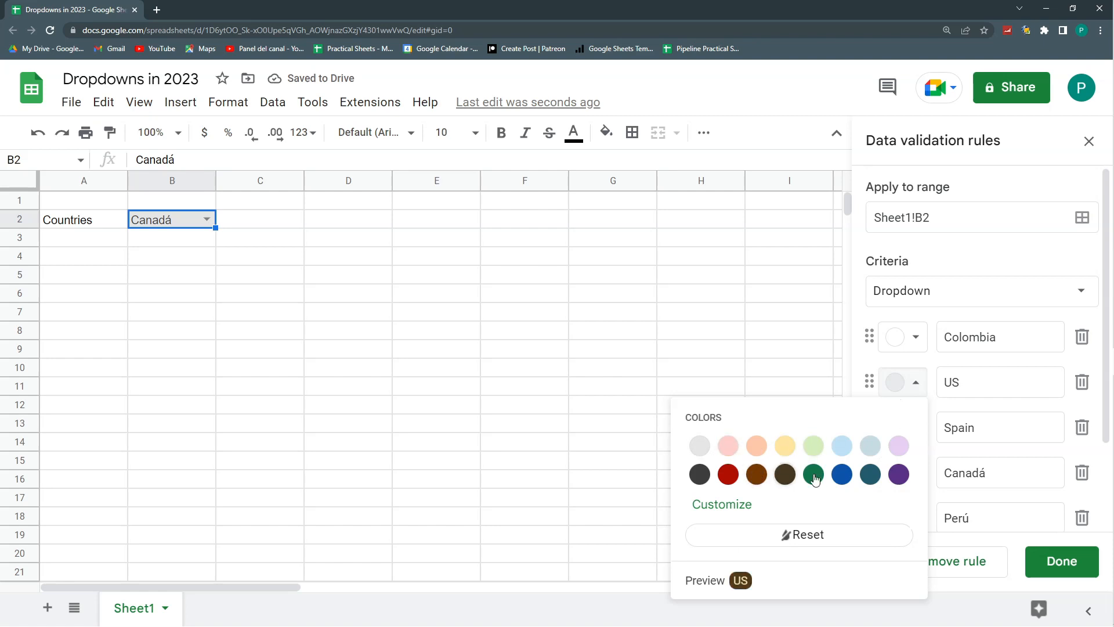
left_click(729, 507)
left_click(1005, 367)
key("ctrl+a")
type("#fff")
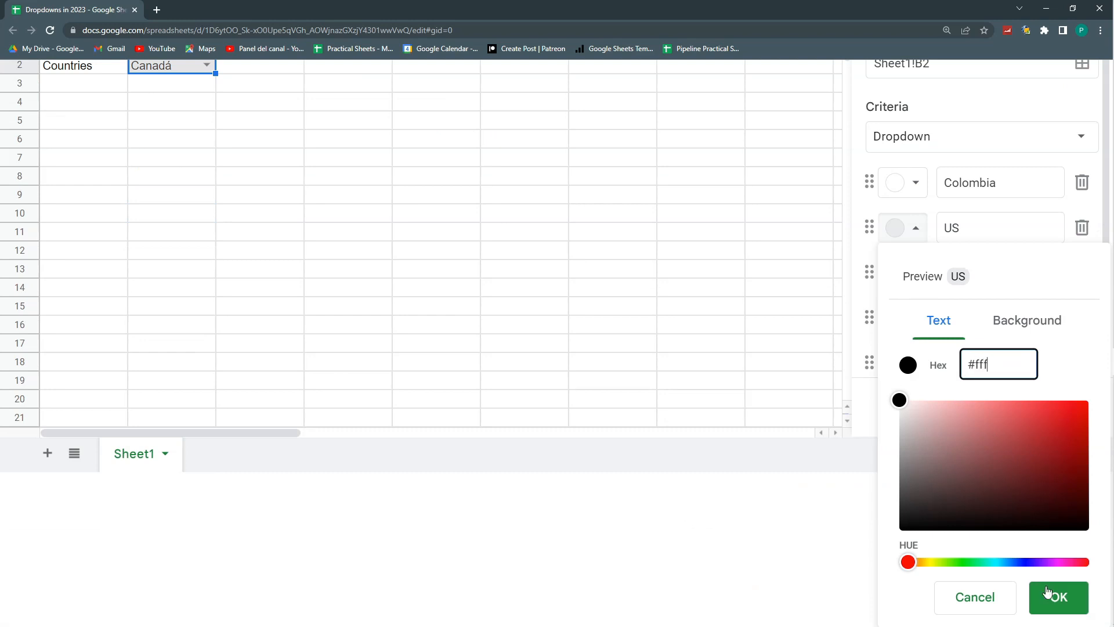
left_click(1051, 595)
- Customize the US item with text color #000 and background color #fff
left_click(897, 384)
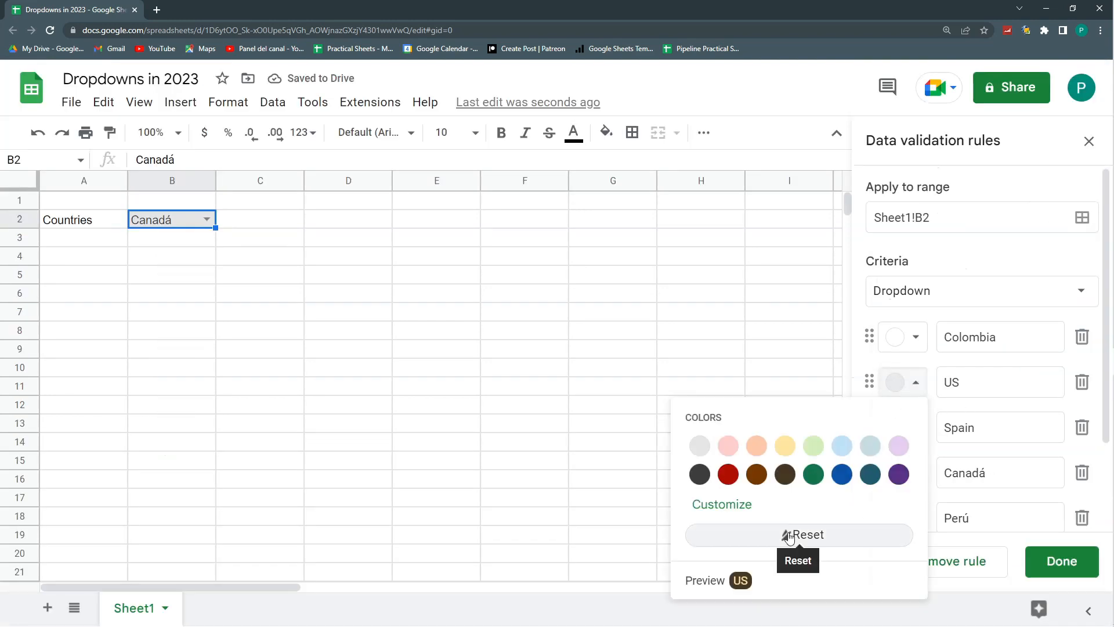
left_click(735, 504)
left_click_drag(994, 364, 974, 364)
type("000")
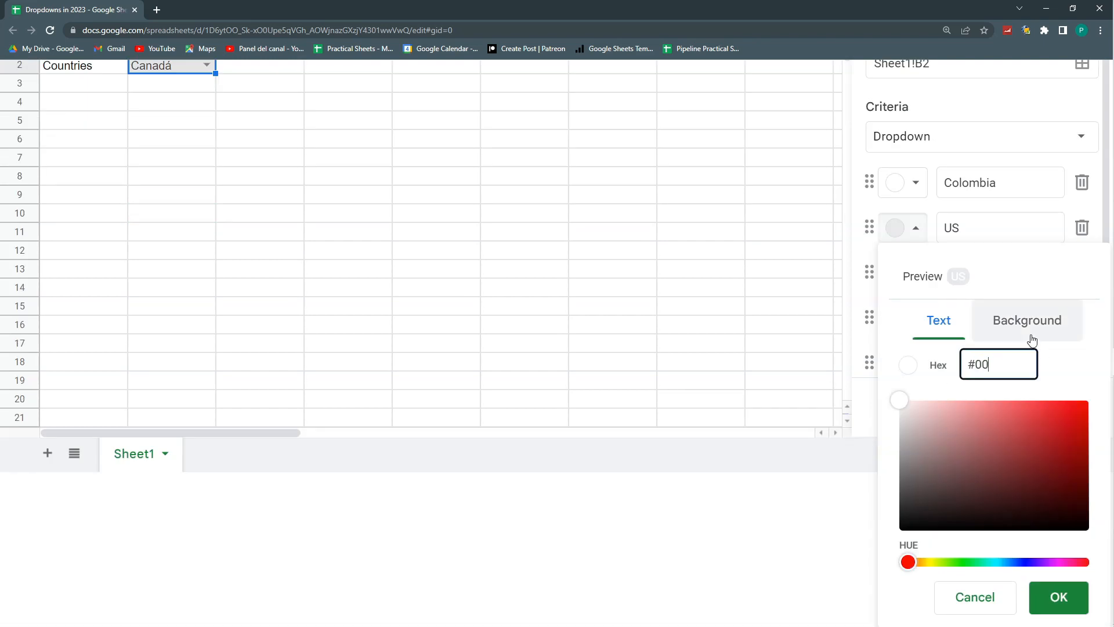
left_click(996, 325)
left_click_drag(1008, 364, 975, 371)
type("fff")
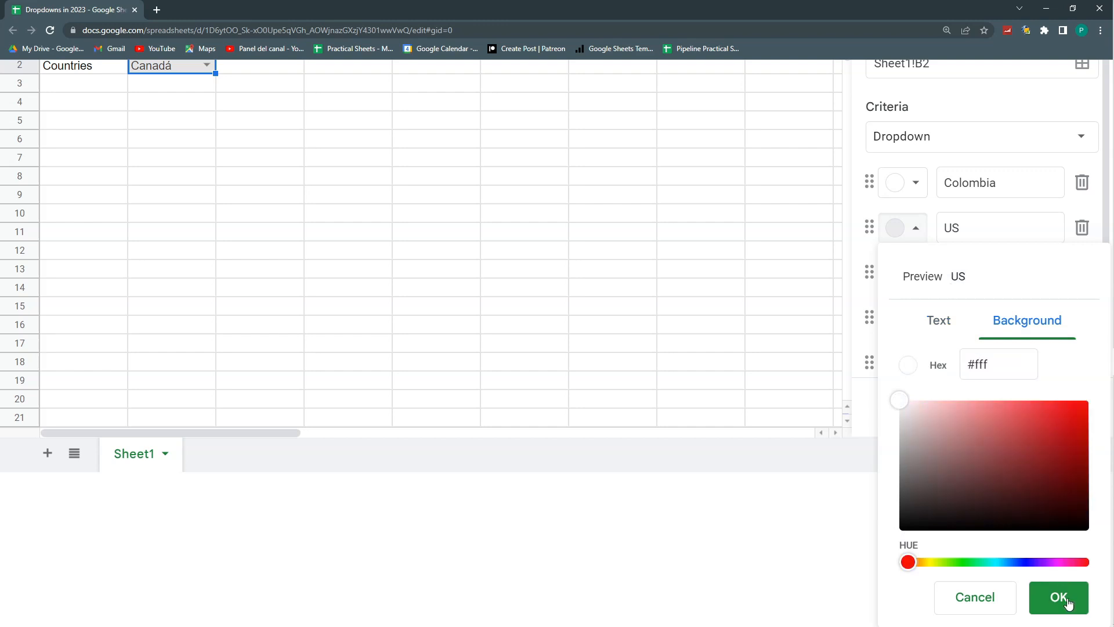
left_click(1057, 597)
- Give the Spain item a custom background color of #fff
left_click(916, 426)
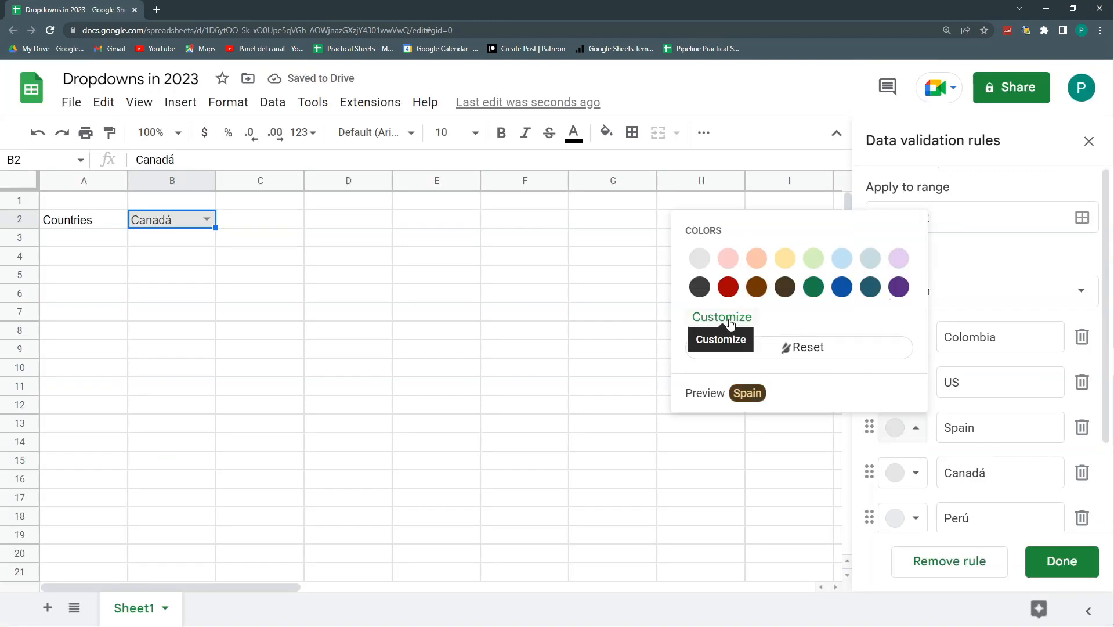
left_click(736, 320)
left_click(1025, 330)
left_click(1019, 366)
left_click_drag(1019, 366, 976, 367)
type("fff")
left_click(1053, 608)
- Give the Canadá item a custom background color of #fff
left_click(915, 473)
left_click(750, 366)
left_click(1027, 151)
triple_click(1020, 194)
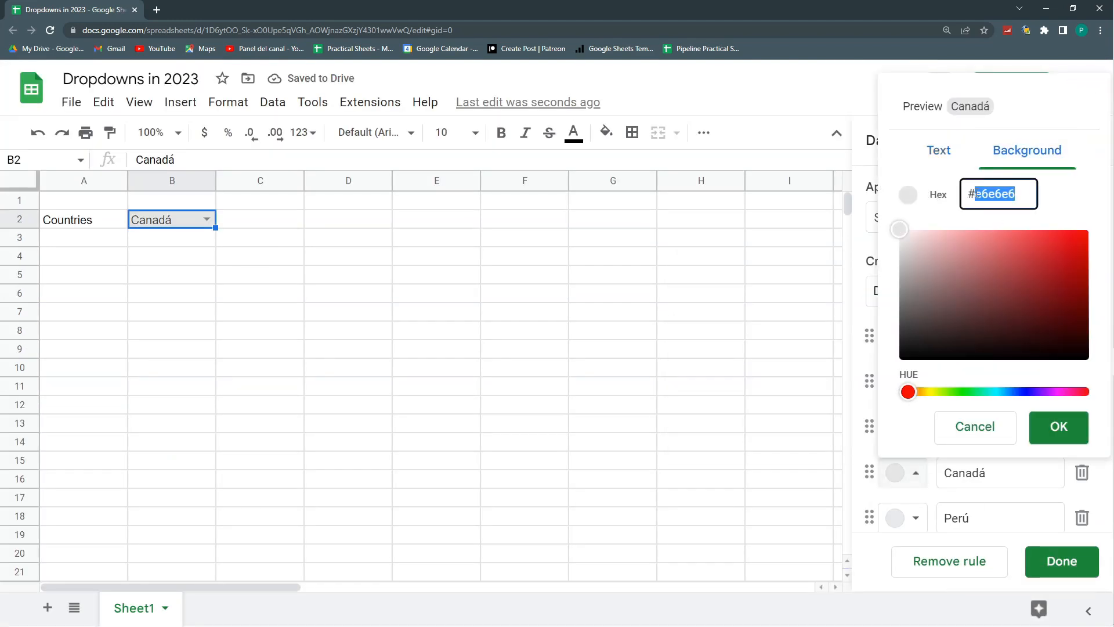
type("fff")
left_click(1059, 427)
- Give the Perú item a custom background color of #fff and save the dropdown rule
left_click(916, 516)
left_click(726, 405)
left_click(1027, 193)
triple_click(991, 239)
type("fff")
left_click(1059, 474)
left_click(1061, 561)
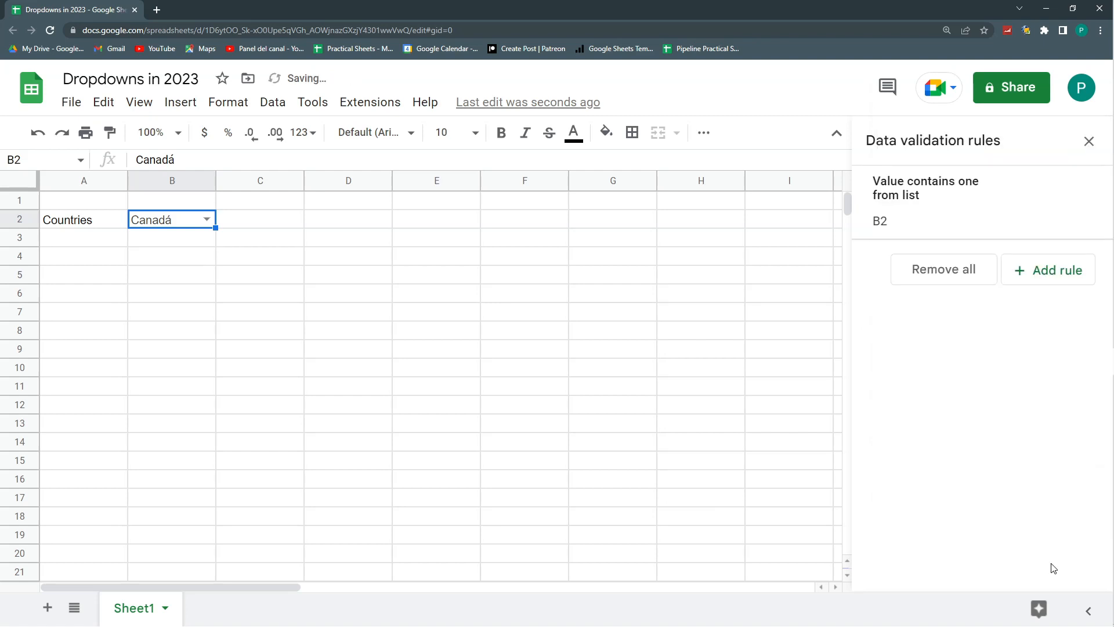
- Open the B2 dropdown list and choose US as the cell's value
left_click(439, 348)
left_click(208, 220)
left_click(208, 219)
left_click(207, 219)
left_click(183, 275)
- Change the B2 dropdown's display style to Plain text and save the rule
left_click(945, 201)
scroll(953, 472, "down", 2)
left_click(947, 490)
scroll(957, 423, "down", 5)
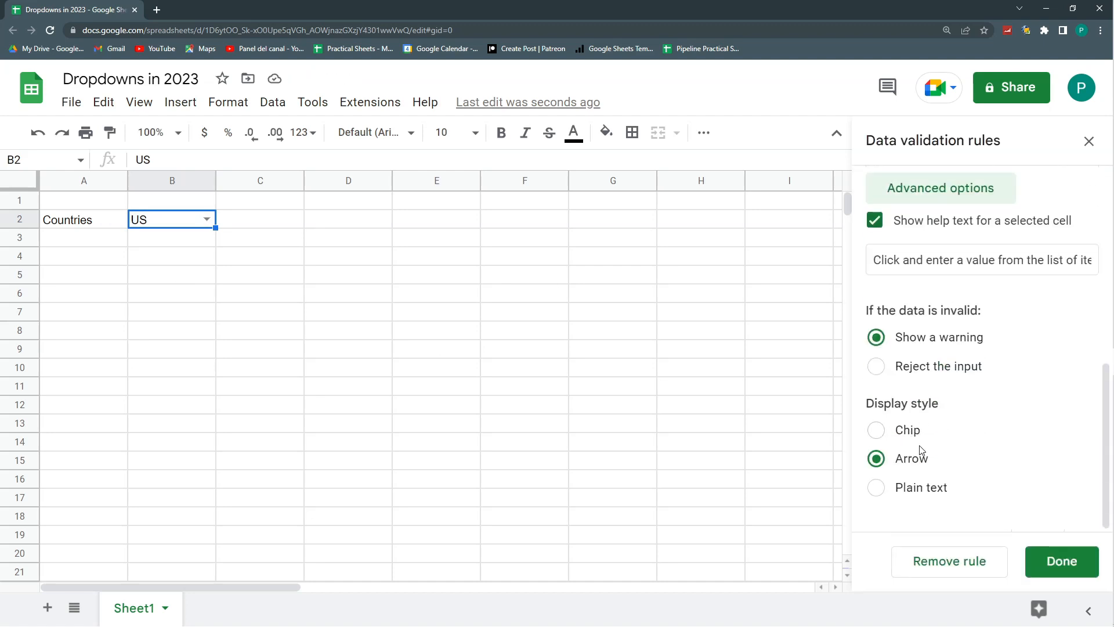
left_click(878, 488)
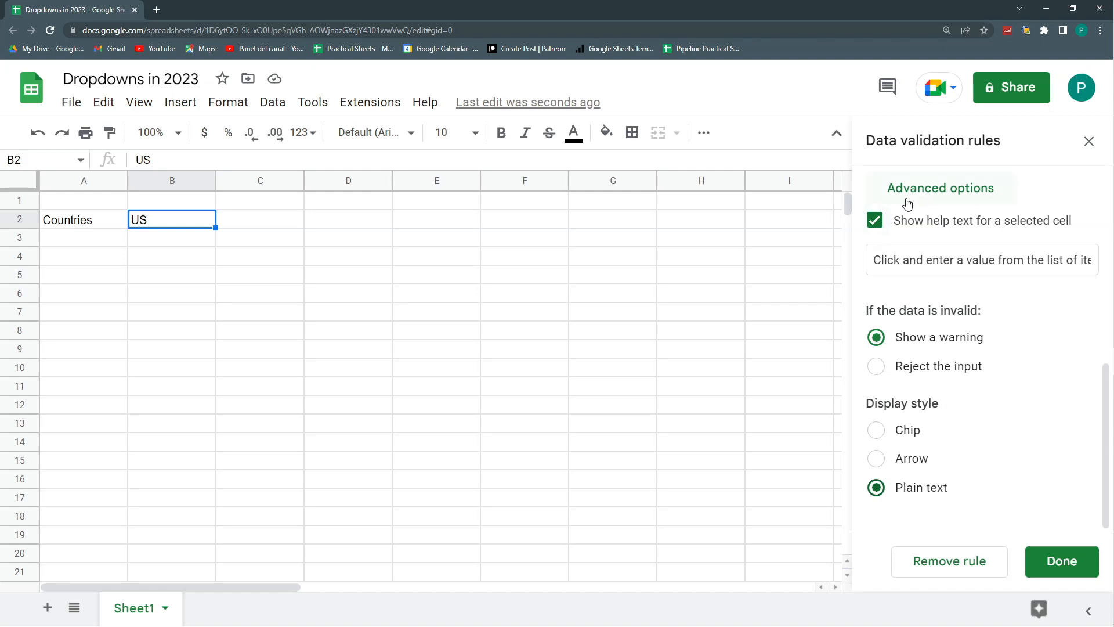
left_click(1041, 566)
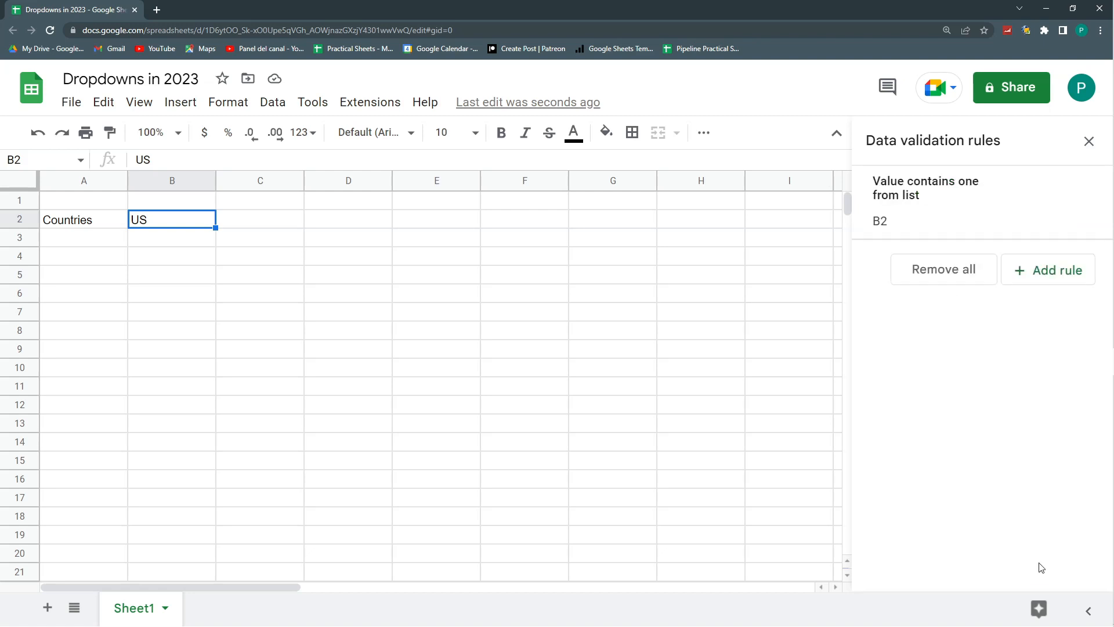
- Start entering Ca in cell B2 and accept the suggested item Canadá as its value
left_click(243, 300)
left_click(180, 220)
type("Ca")
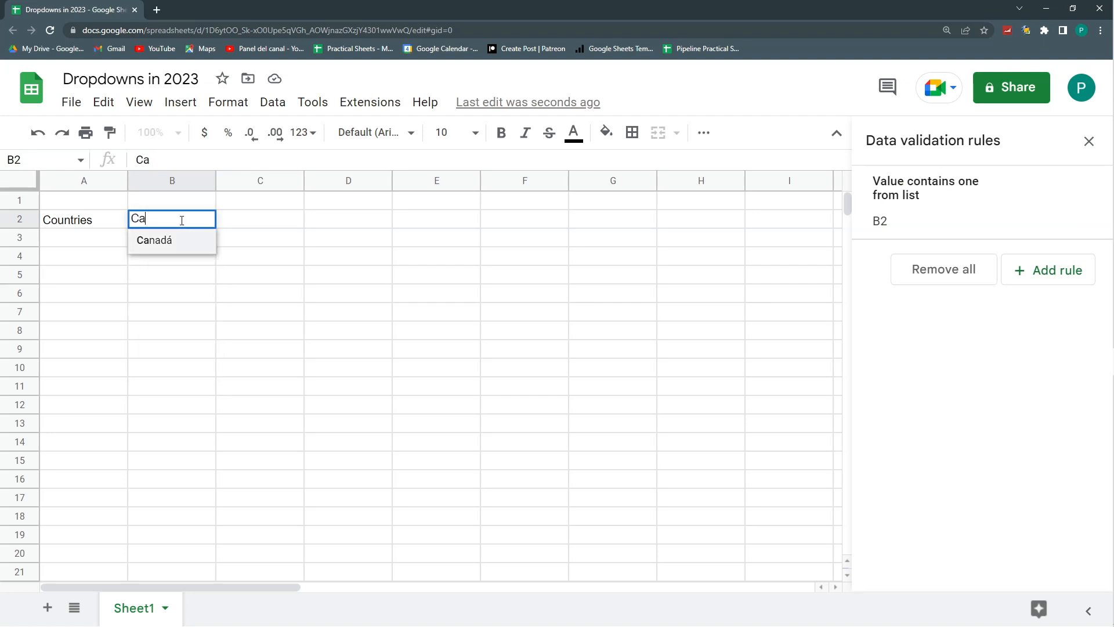
key("Return")
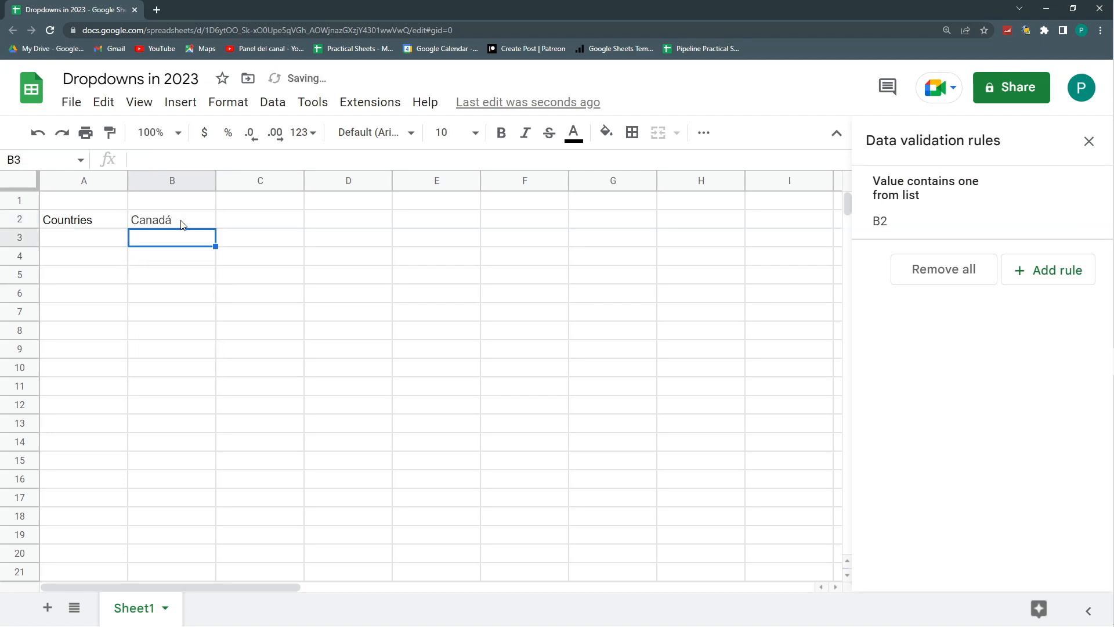
- Reopen the B2 dropdown rule and enter P in cell B2 to bring up the matching items
left_click(1009, 216)
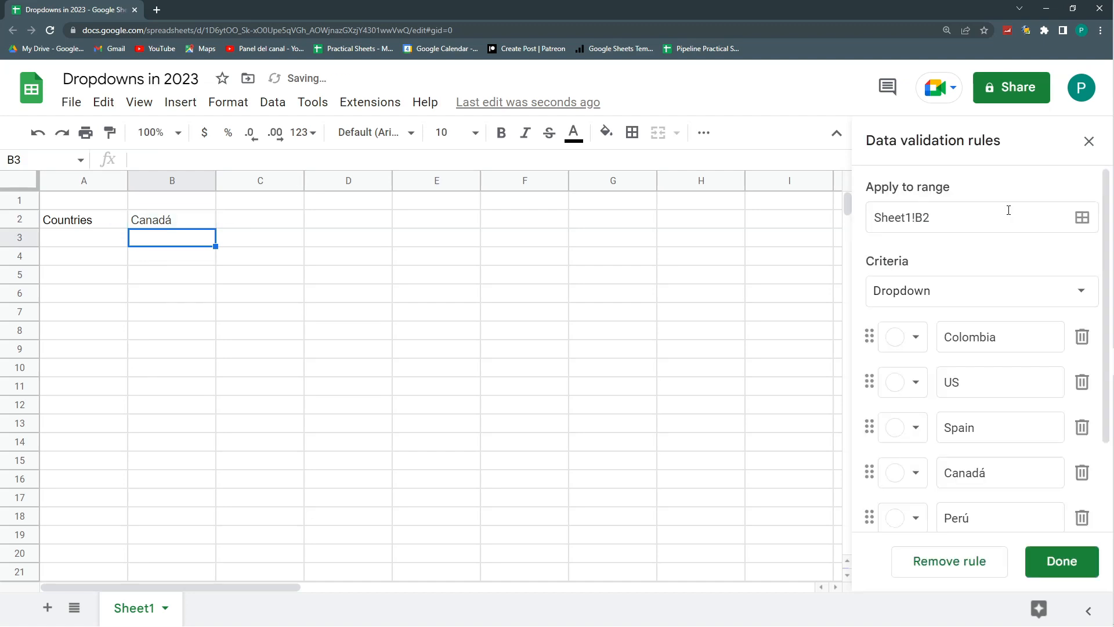
left_click(182, 227)
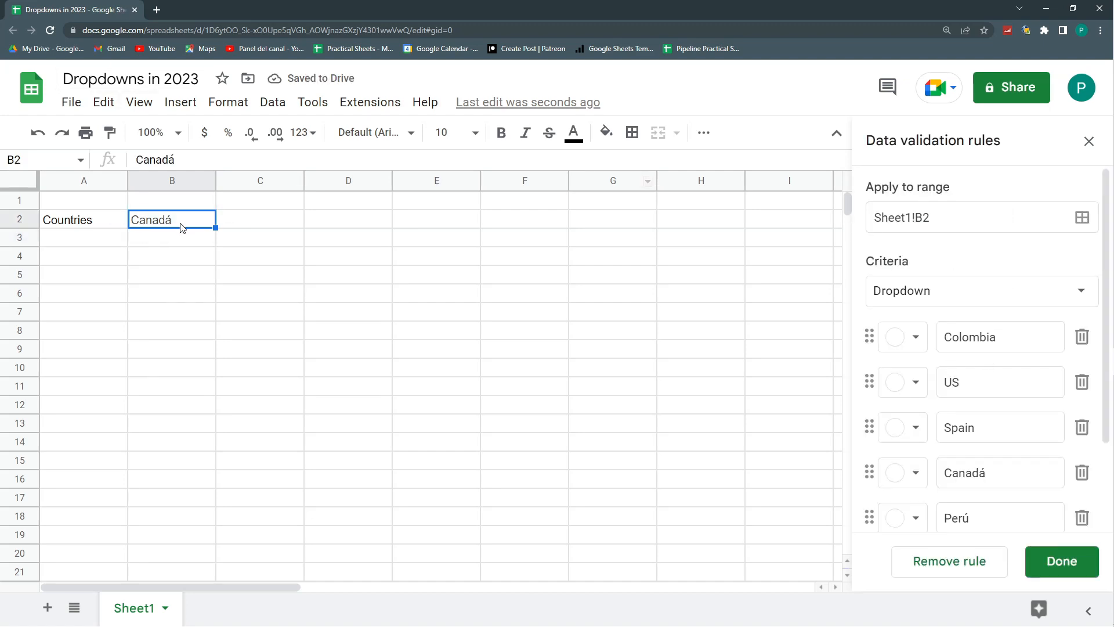
type("P")
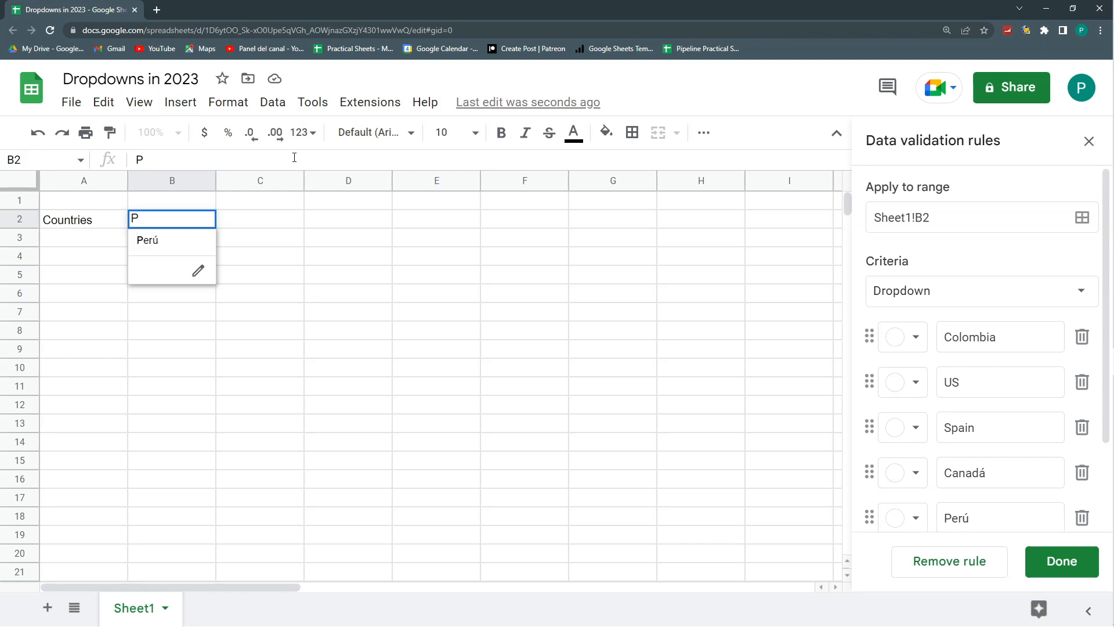
- Change the B2 dropdown's display style to Chip in the rule's advanced options
scroll(980, 356, "down", 2)
left_click(959, 488)
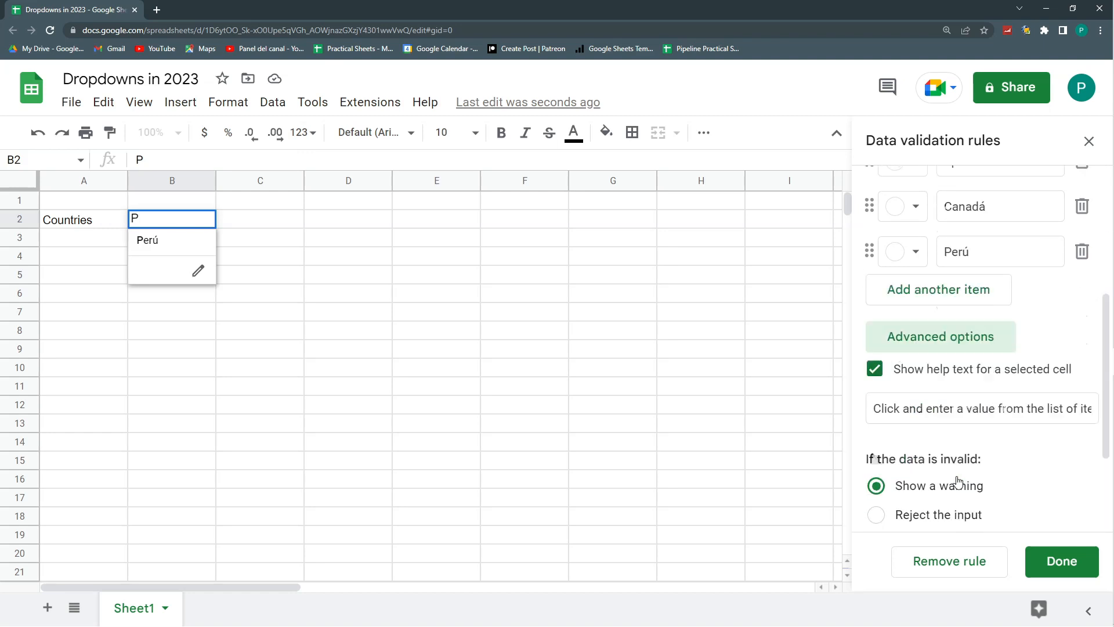
scroll(958, 480, "down", 2)
left_click(877, 430)
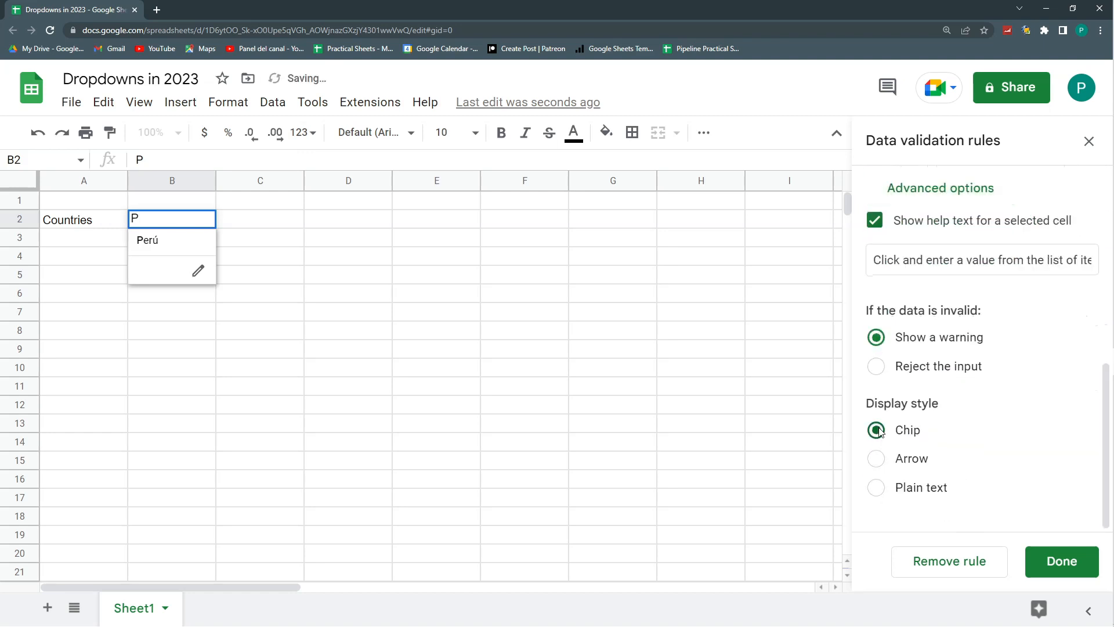
- Try filtering the B2 dropdown's items by entering Col in the cell, and cancel the entry
left_click(348, 238)
left_click(188, 222)
type("Co")
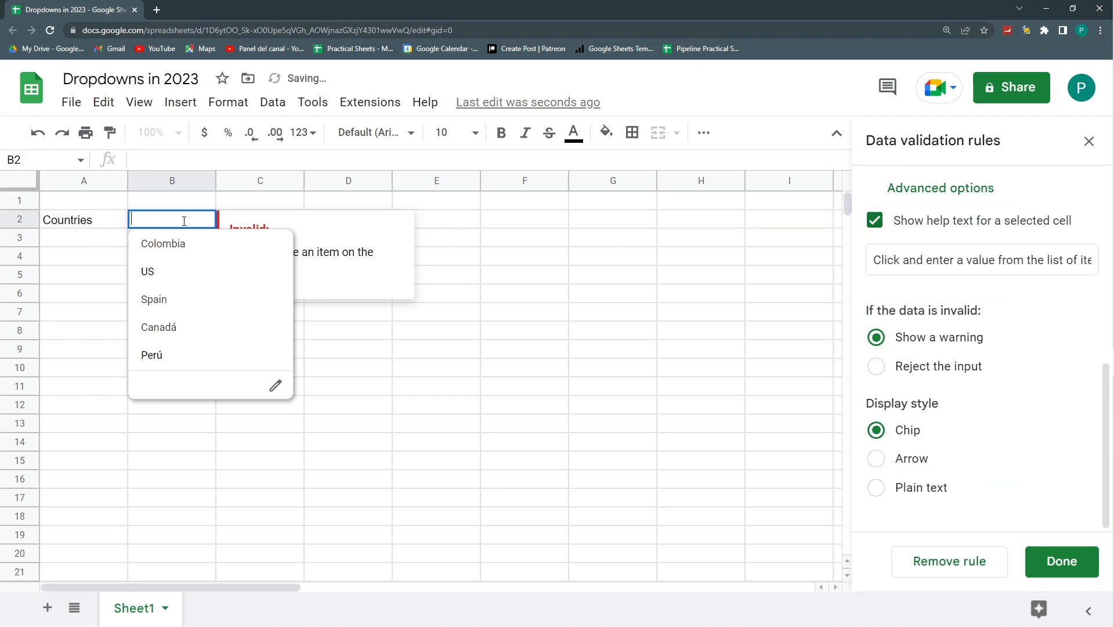
type("l")
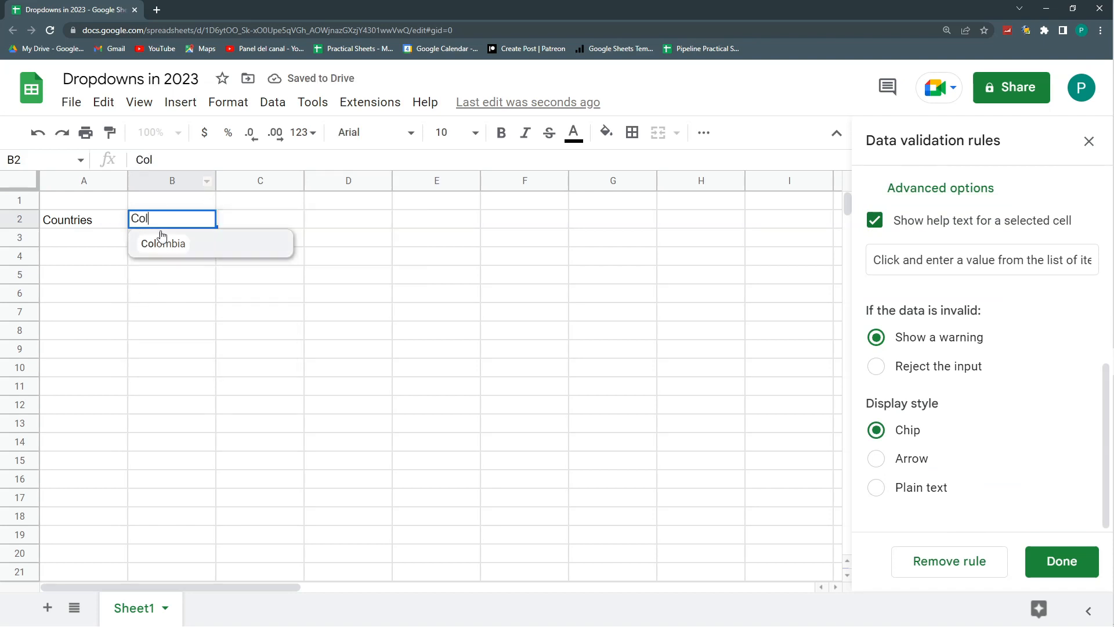
key("Escape")
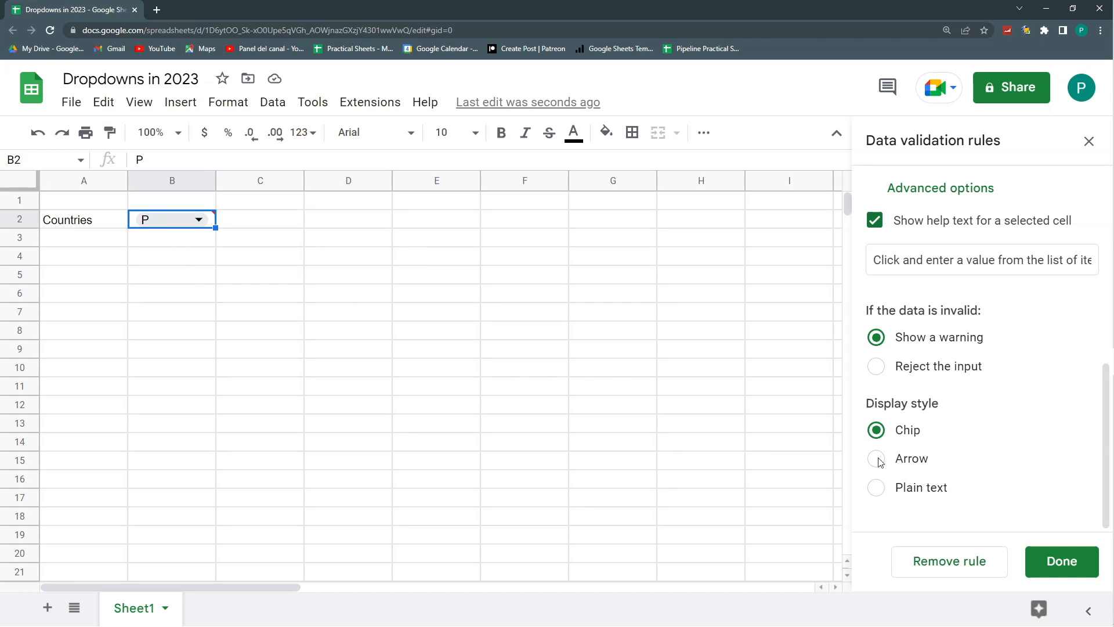
- Set the B2 dropdown rule to reject invalid input and choose US as the value of cell B2
scroll(882, 455, "up", 1)
left_click(877, 424)
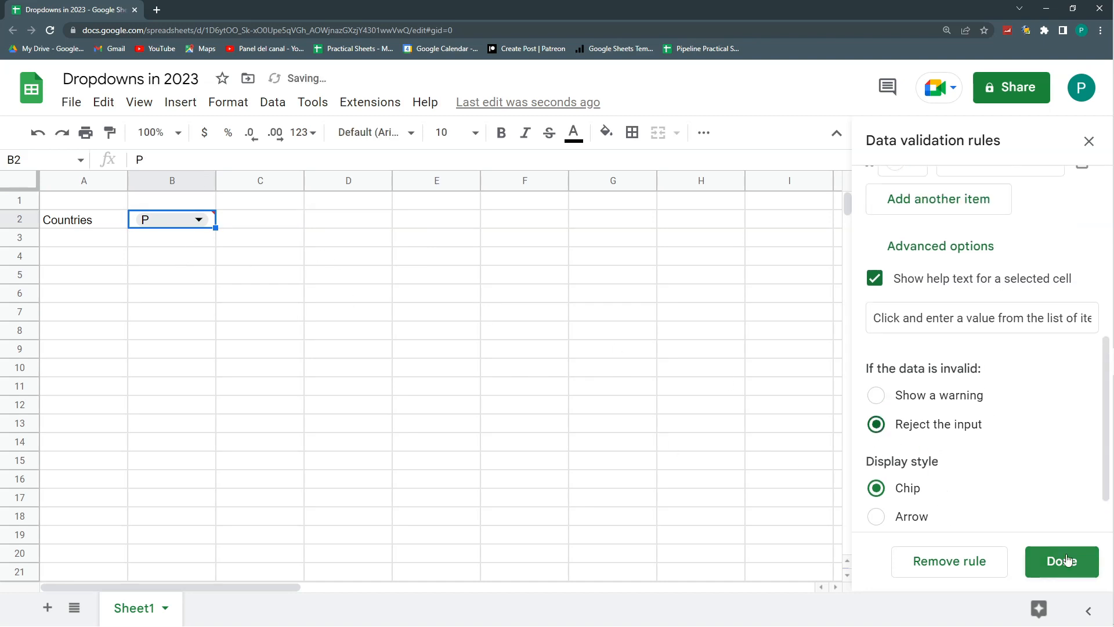
left_click(198, 220)
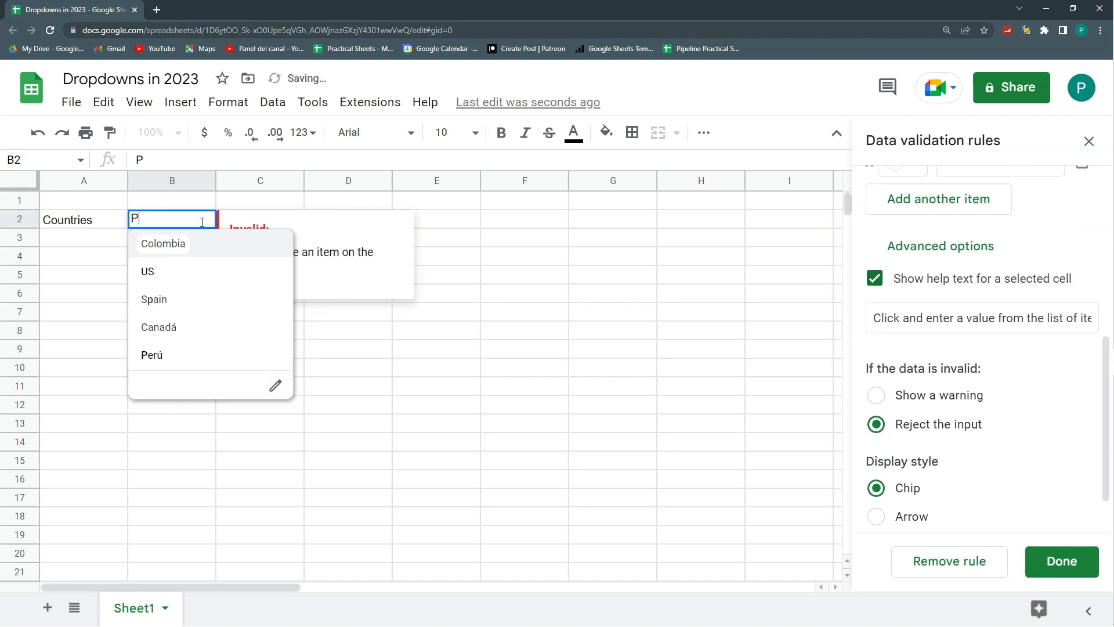
left_click(168, 274)
left_click(260, 386)
- Save the B2 dropdown rule and close the Data validation rules pane
scroll(1020, 460, "down", 1)
scroll(1020, 460, "up", 8)
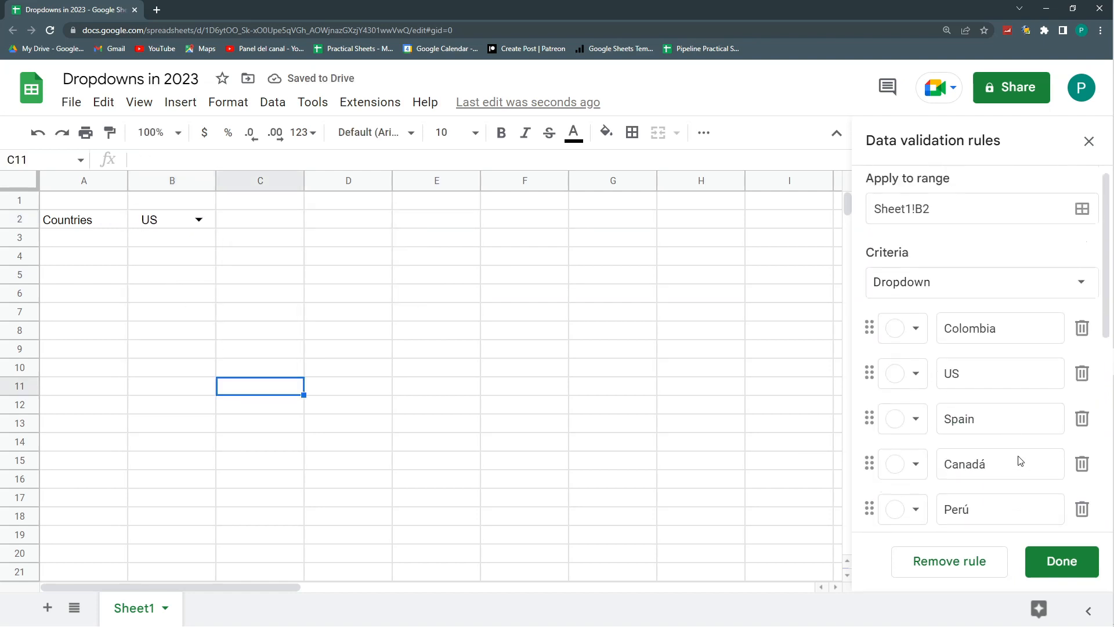
scroll(1021, 462, "down", 4)
left_click(1055, 565)
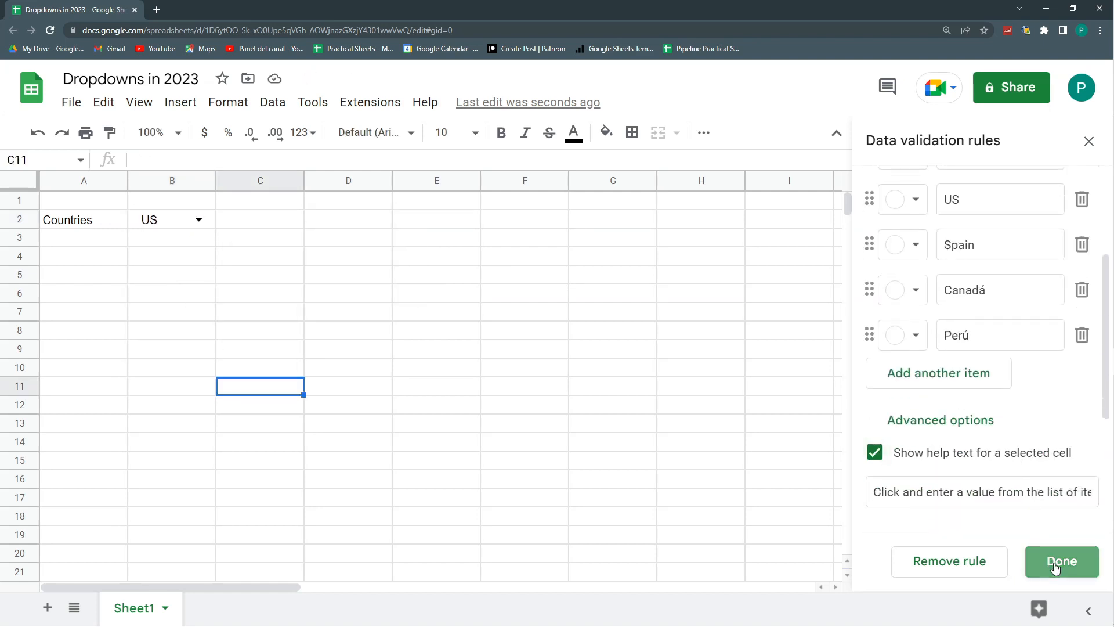
left_click(463, 329)
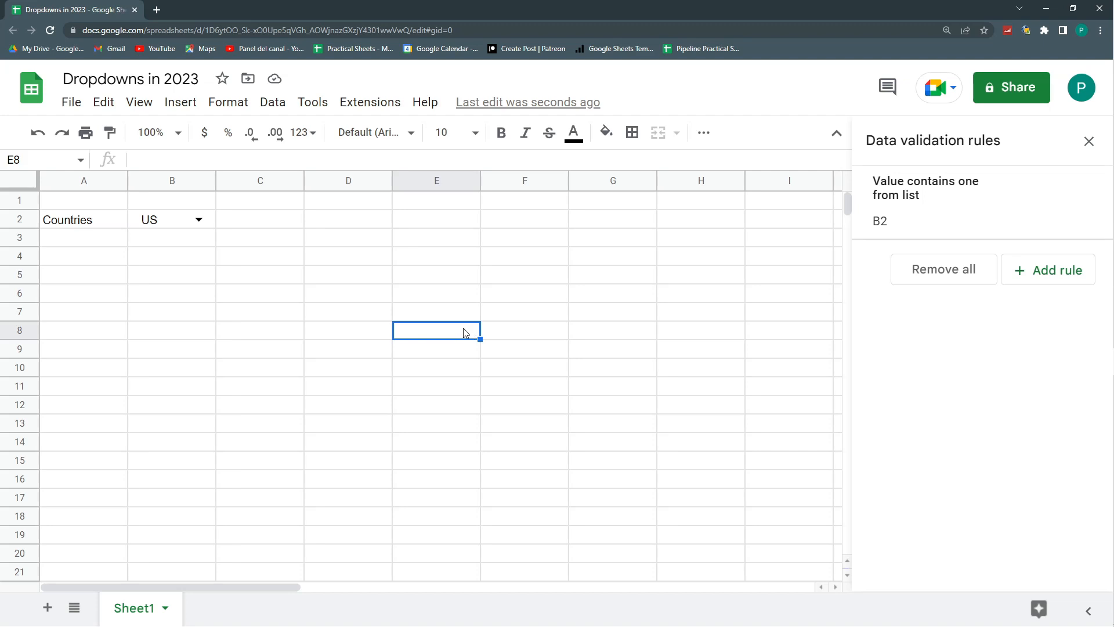
left_click(197, 224)
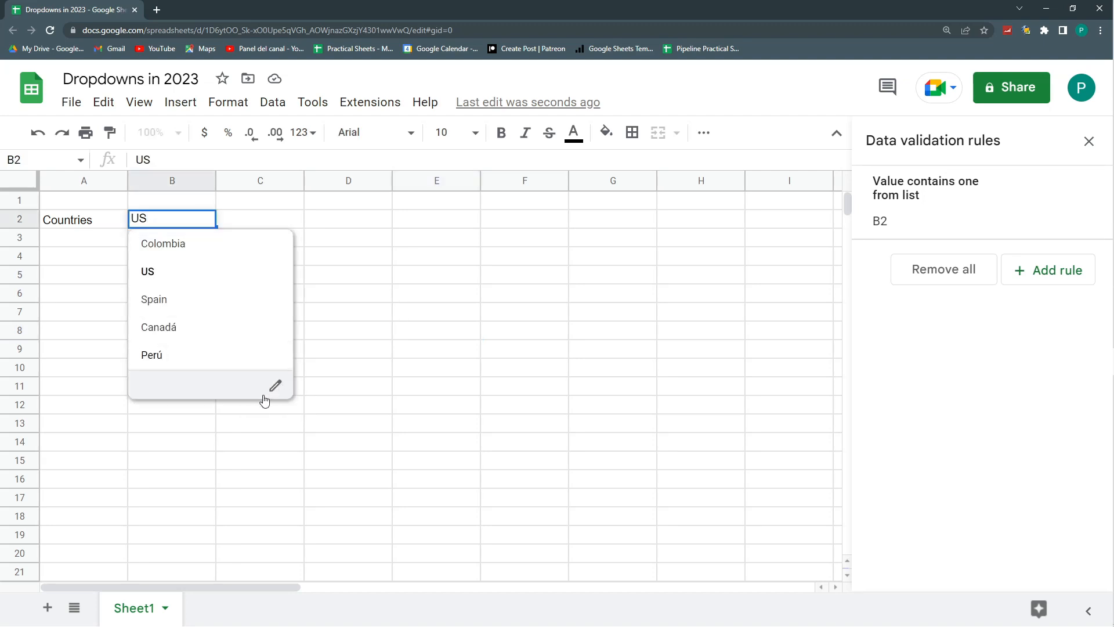
left_click(1085, 142)
left_click(255, 204)
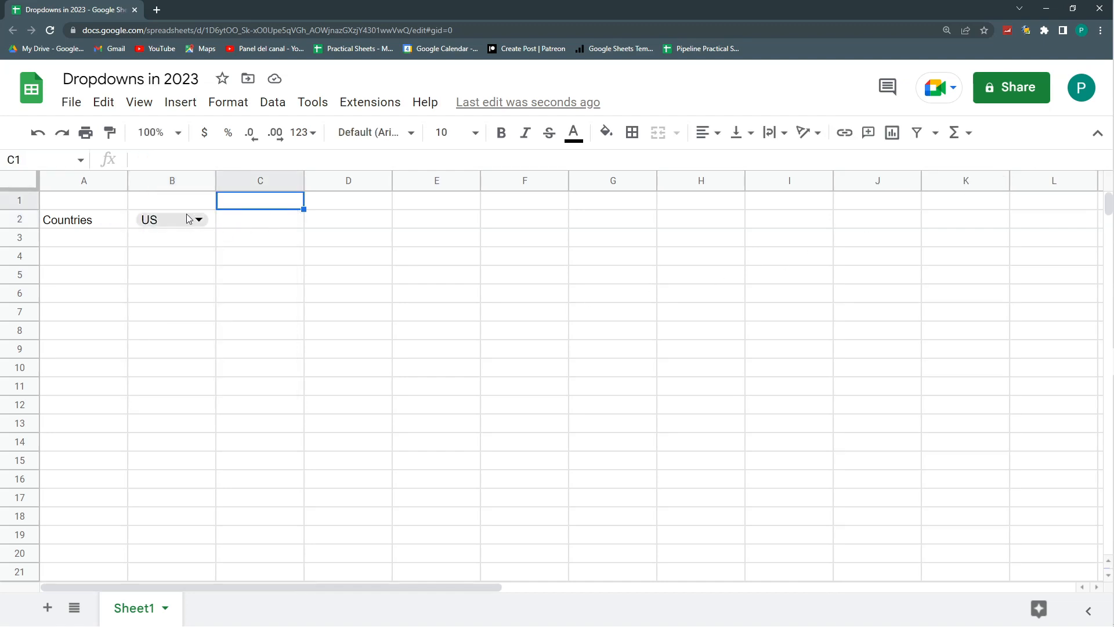
- Examine the B2 dropdown's items in its list and in its validation rule, and leave the rule editor
left_click(198, 221)
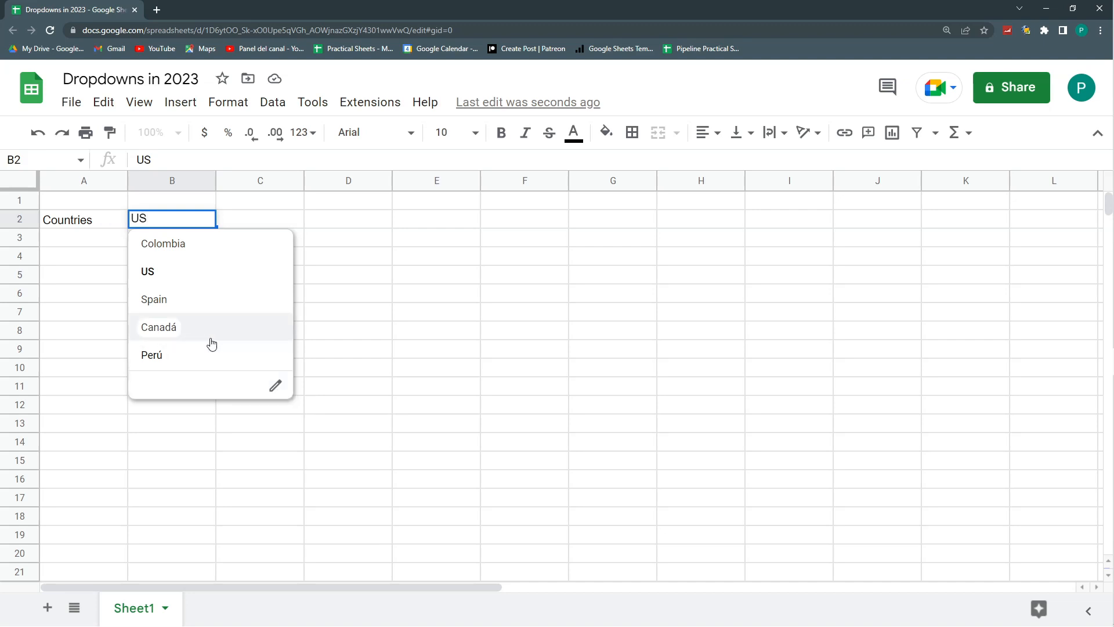
left_click(354, 290)
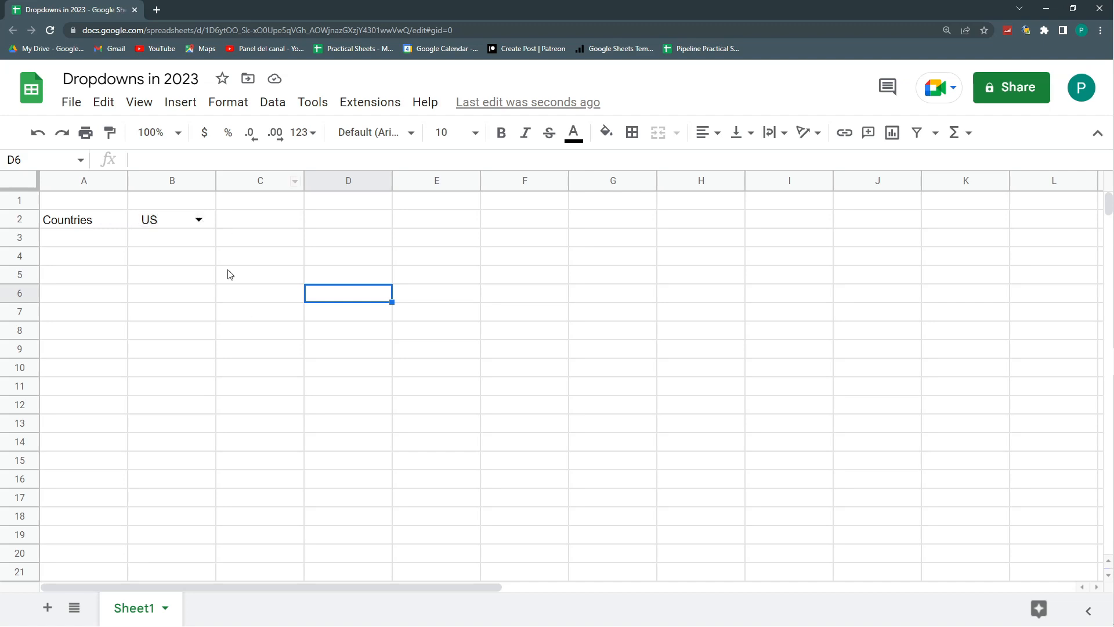
left_click(199, 221)
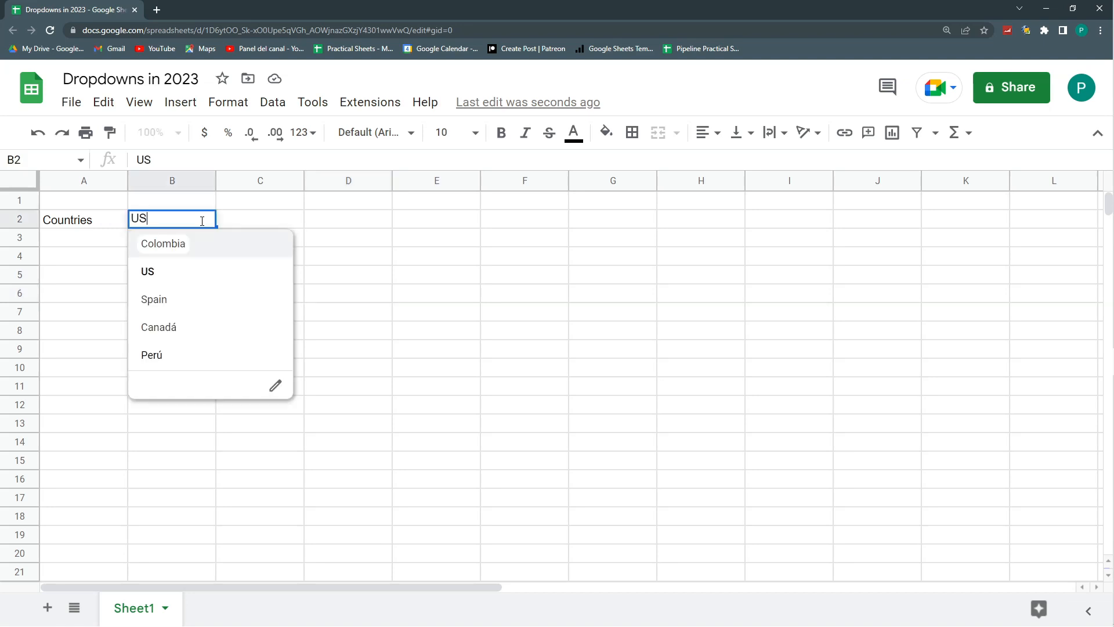
left_click(276, 387)
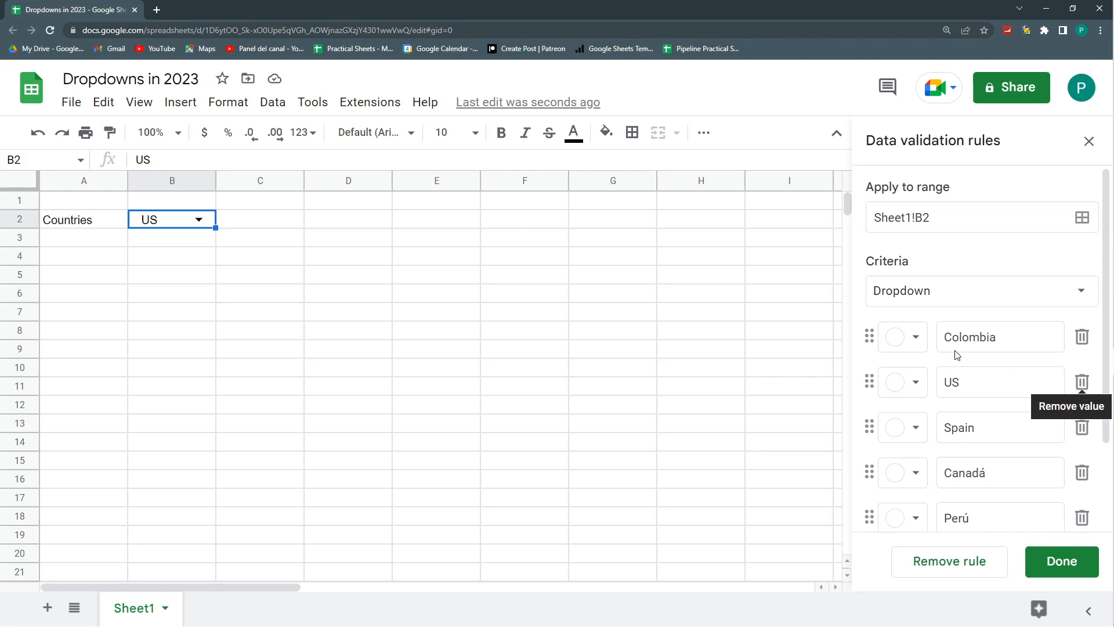
left_click(199, 220)
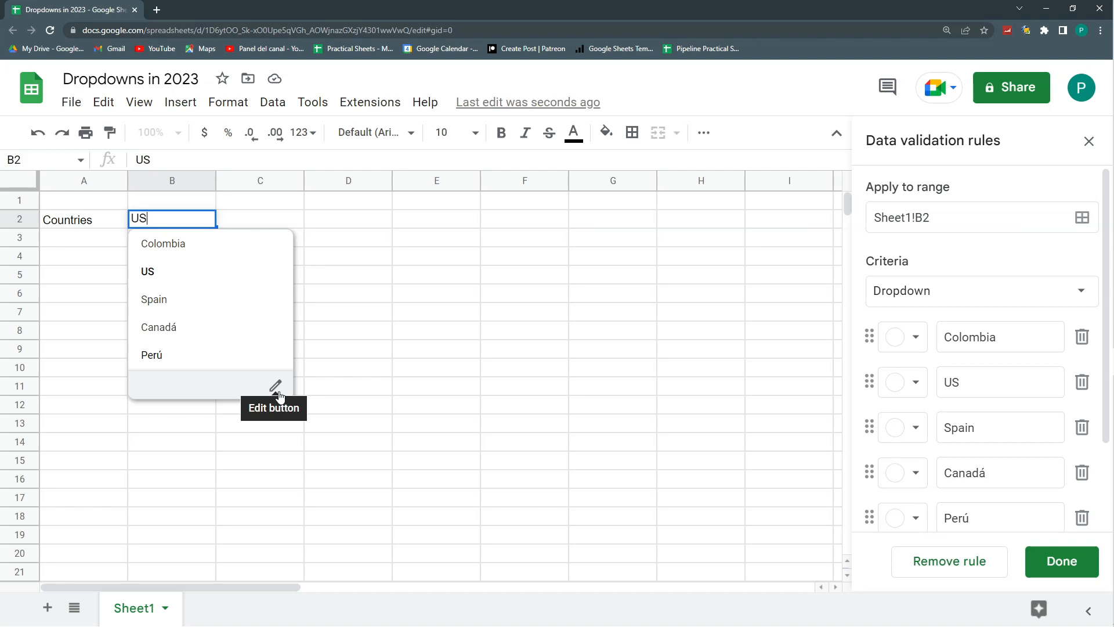
scroll(686, 409, "down", 5)
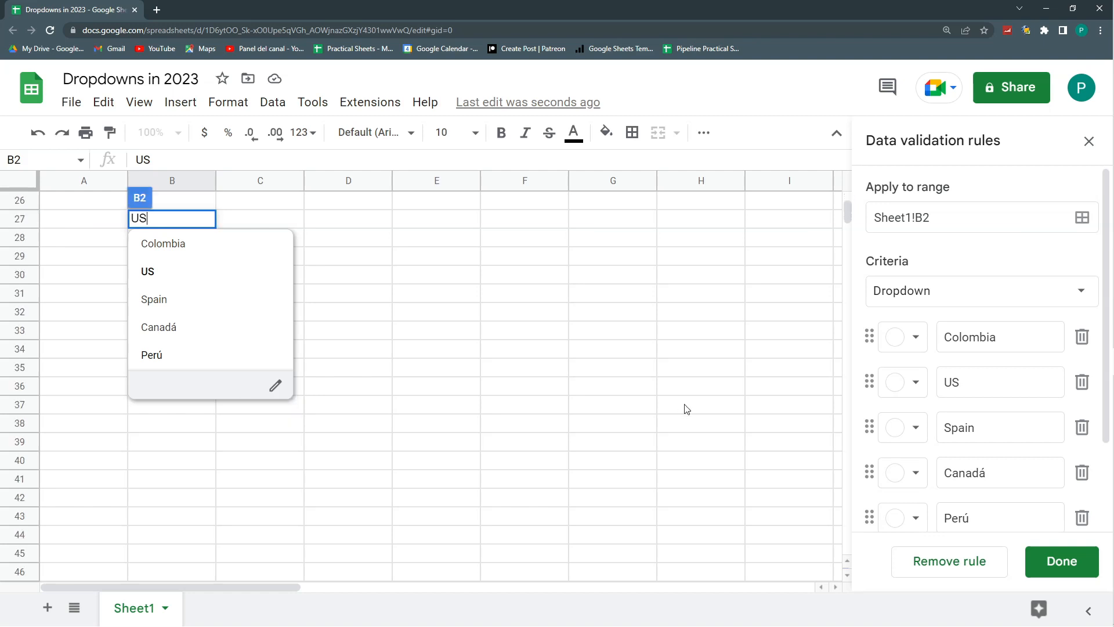
left_click(1092, 553)
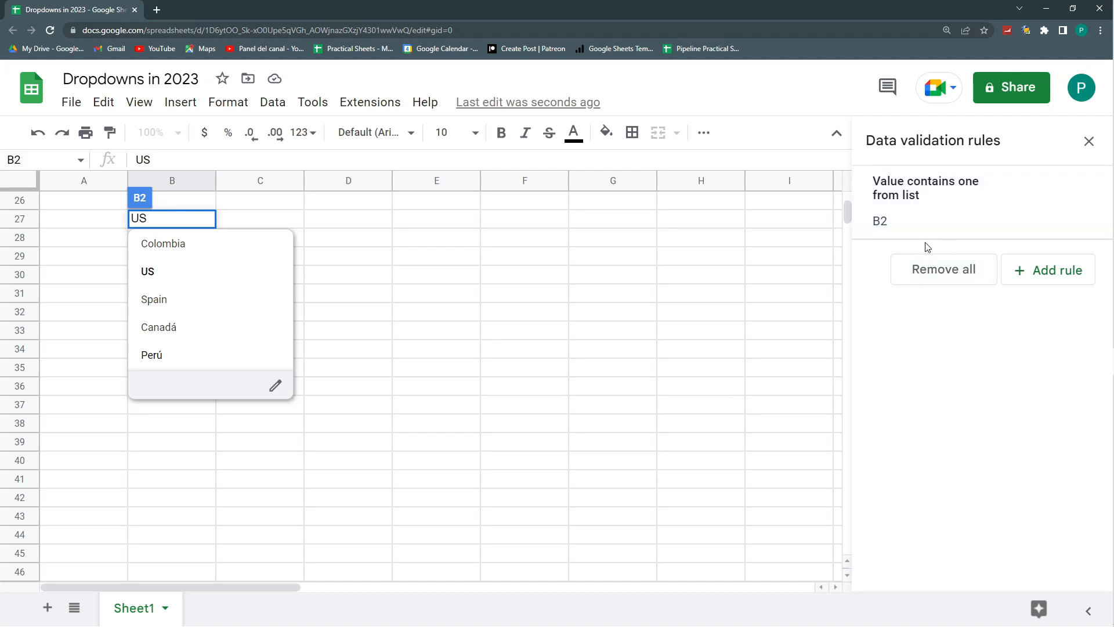
left_click(627, 312)
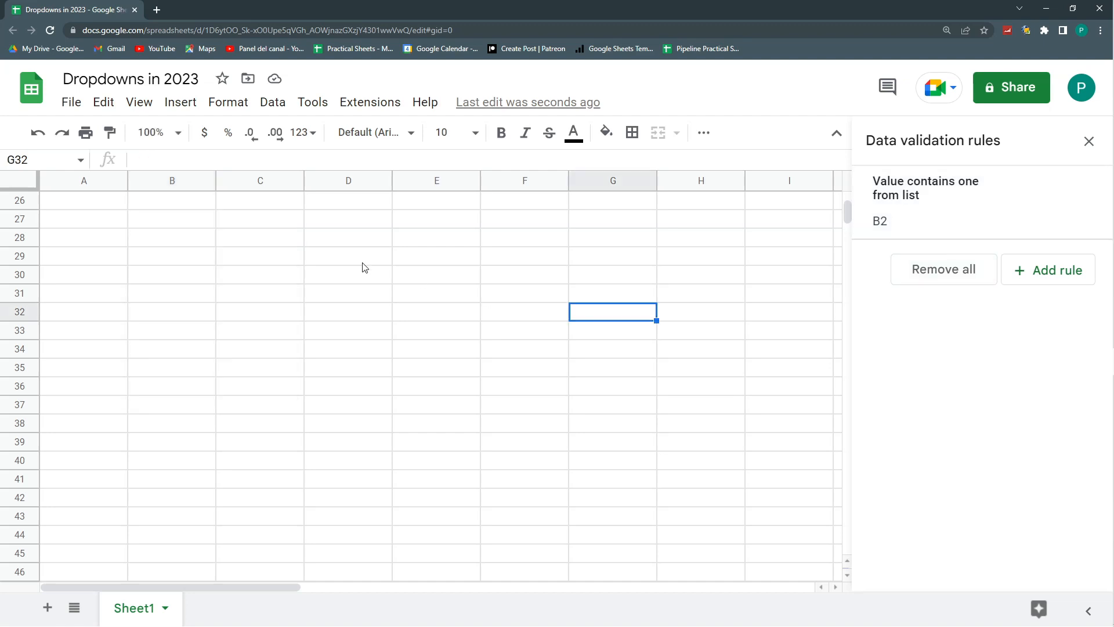
left_click(183, 219)
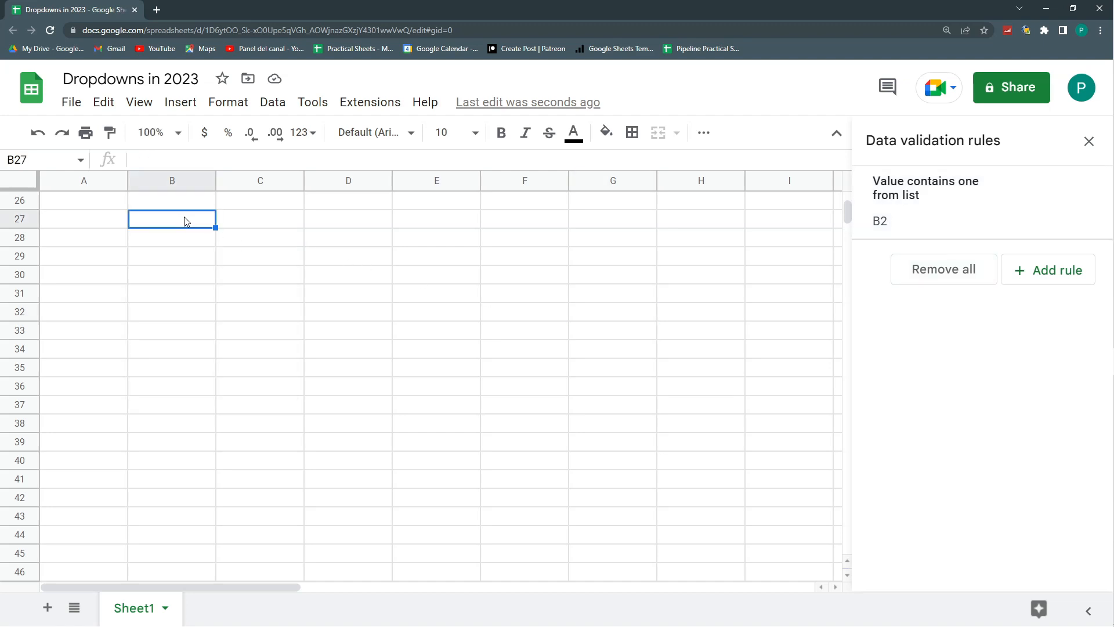
- Move the Countries heading to cell B1 and extend the dropdown rule's range to Sheet1!B2:B
left_click(985, 218)
left_click(169, 200)
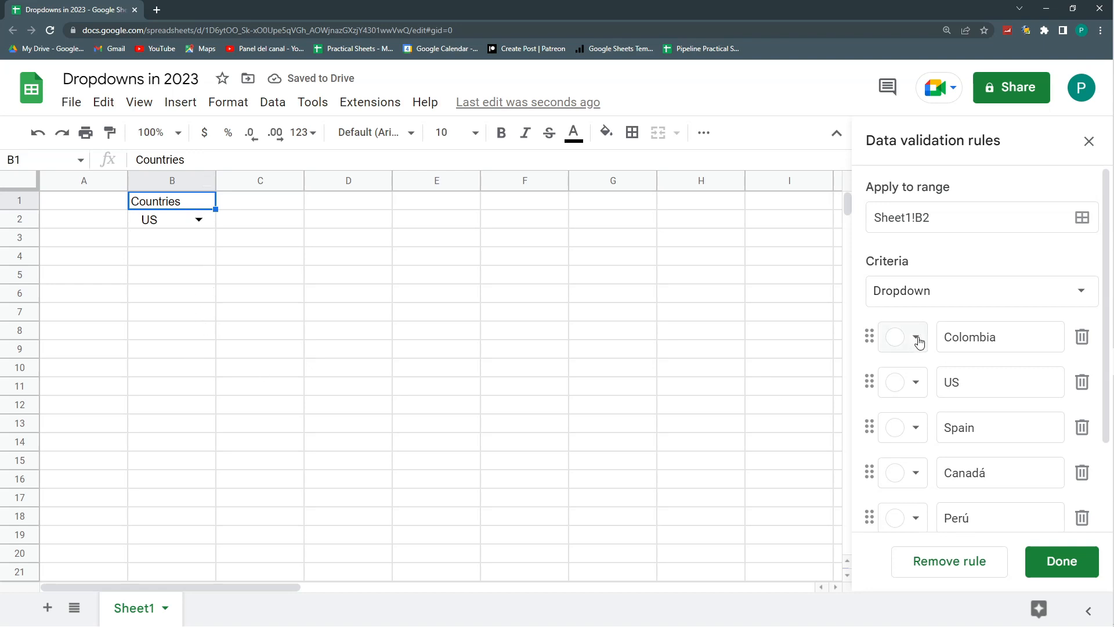
left_click(941, 218)
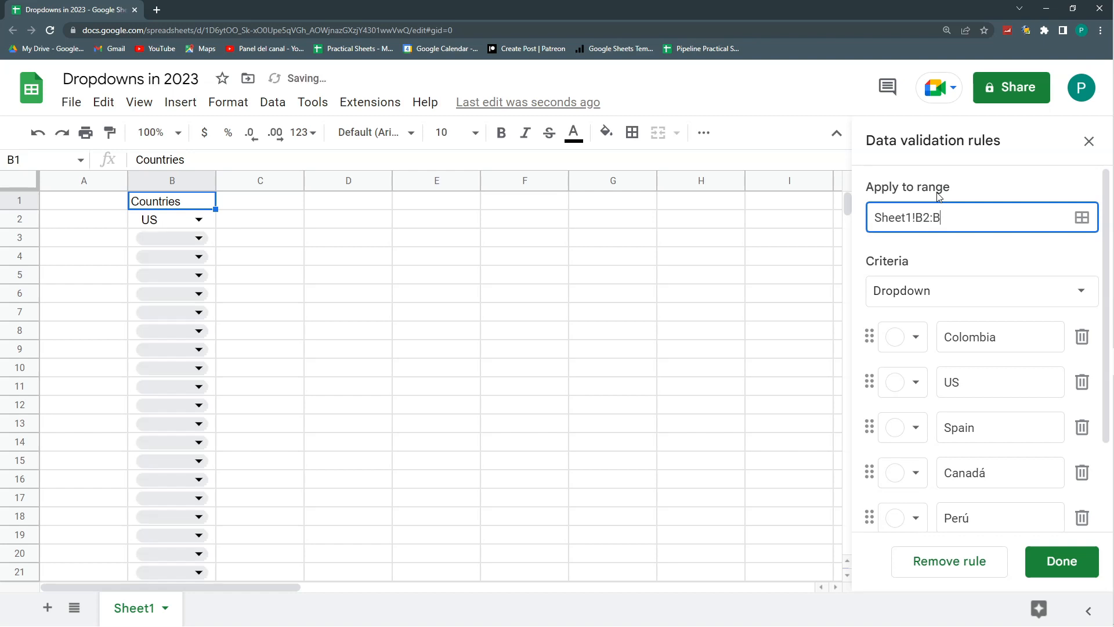
scroll(148, 270, "down", 5)
scroll(225, 269, "up", 5)
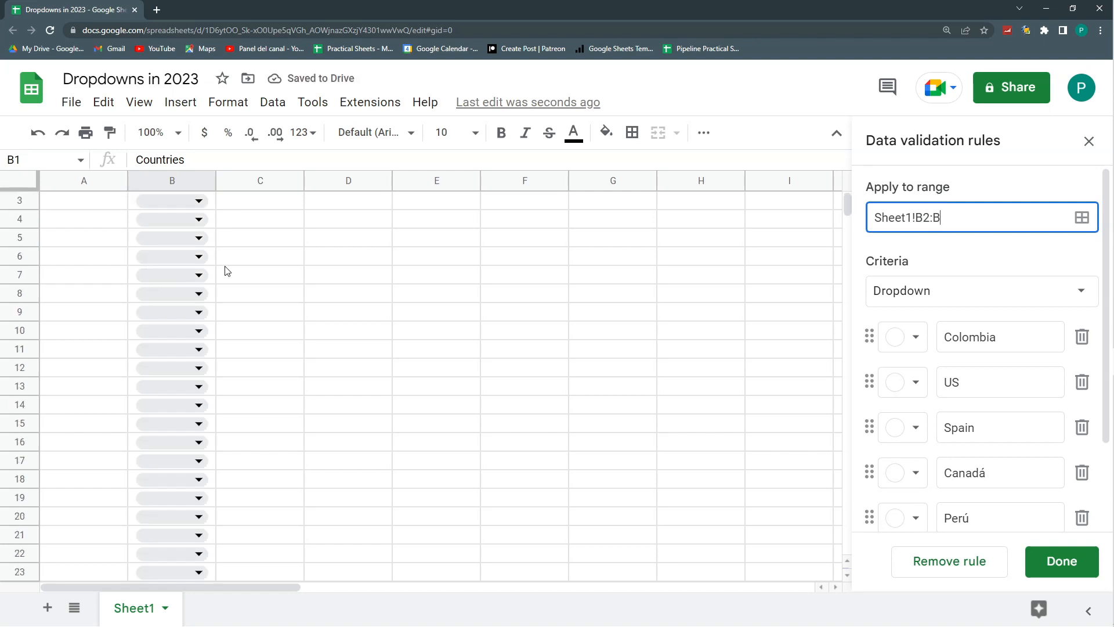
- Enlarge the browser page and set the sheet's zoom to 125%
left_click(264, 298)
key("ctrl+plus")
key("ctrl+plus")
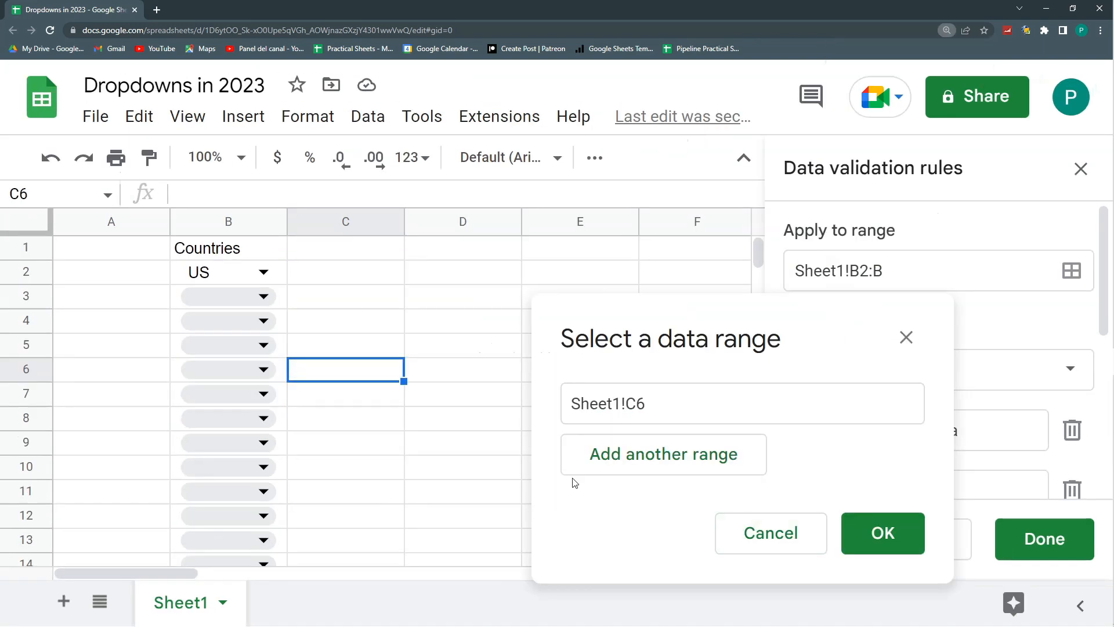
left_click(347, 272)
left_click(241, 157)
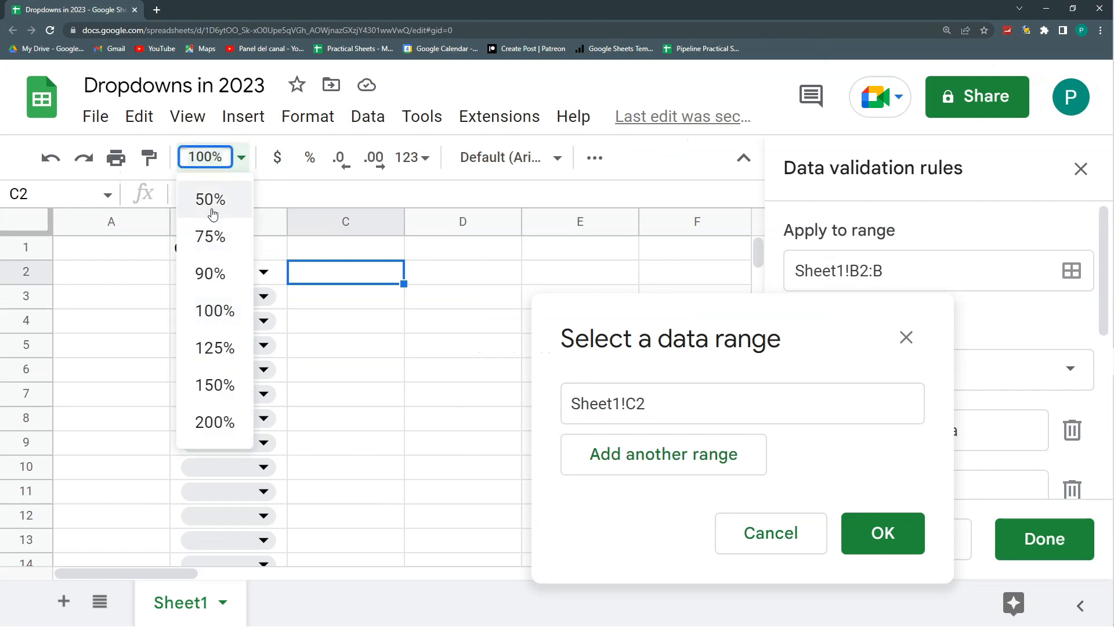
left_click(215, 348)
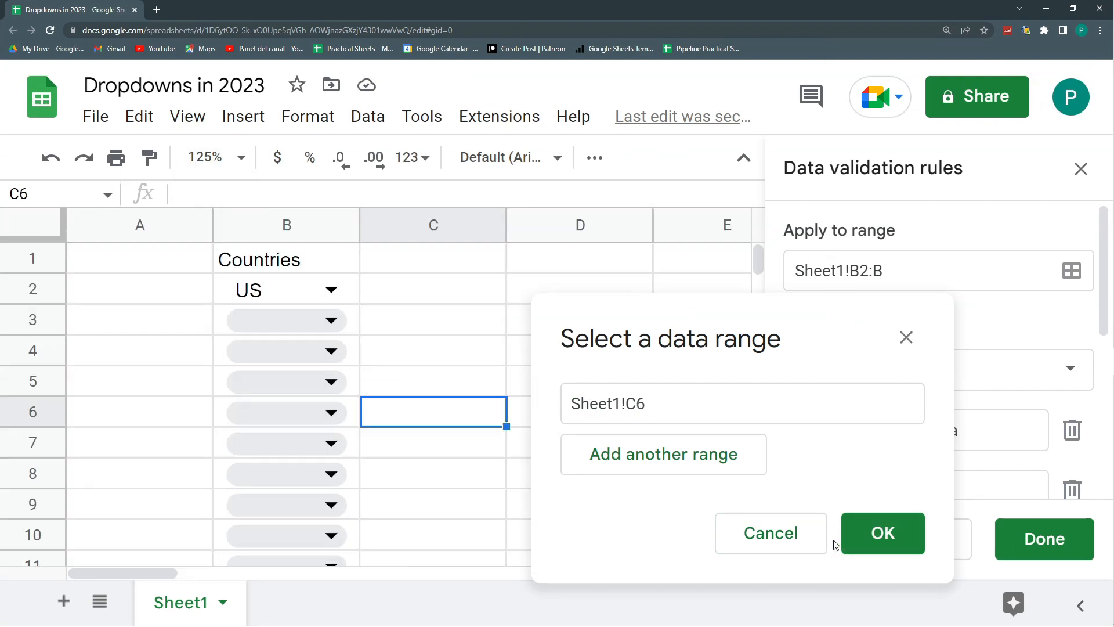
- Confirm Sheet1!C6 as the picked data range and replace the rule's range with Sheet1!B2:B
left_click(883, 533)
left_click(886, 265)
key("BackSpace")
type("B2:b")
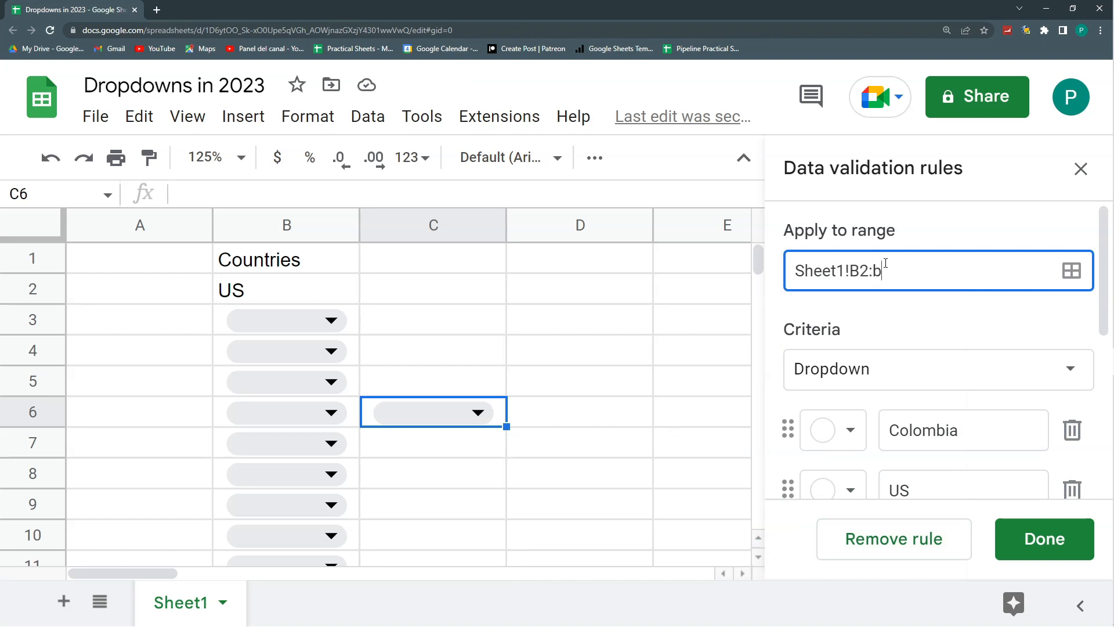
key("BackSpace")
type("B")
- Add Sheet1!D2:D as a second range of the dropdown rule
left_click(1073, 272)
left_click(493, 310)
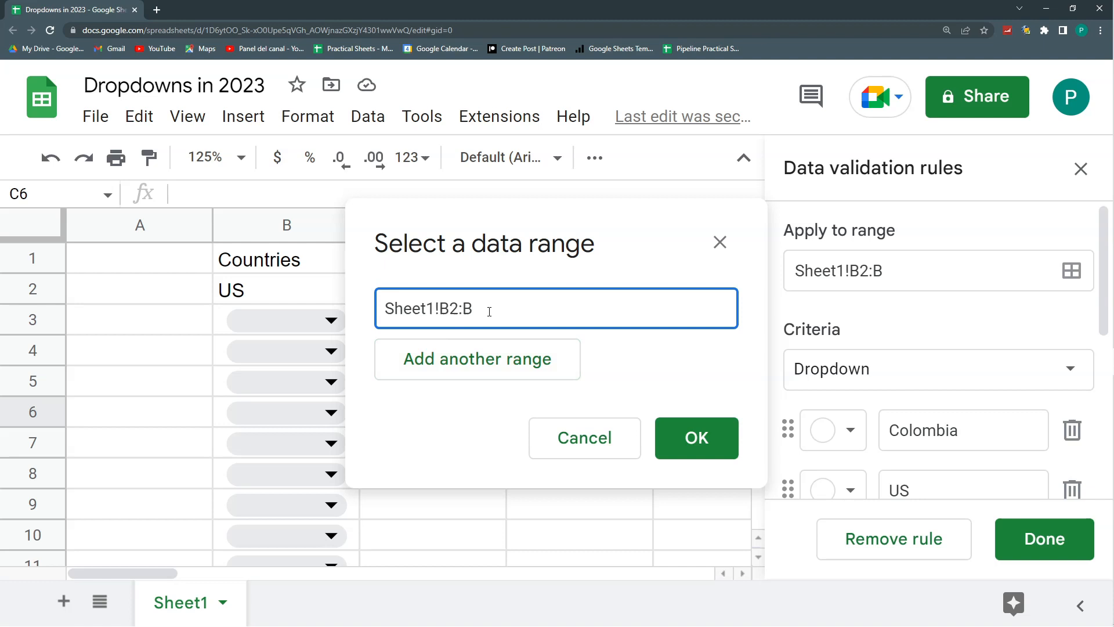
left_click(461, 370)
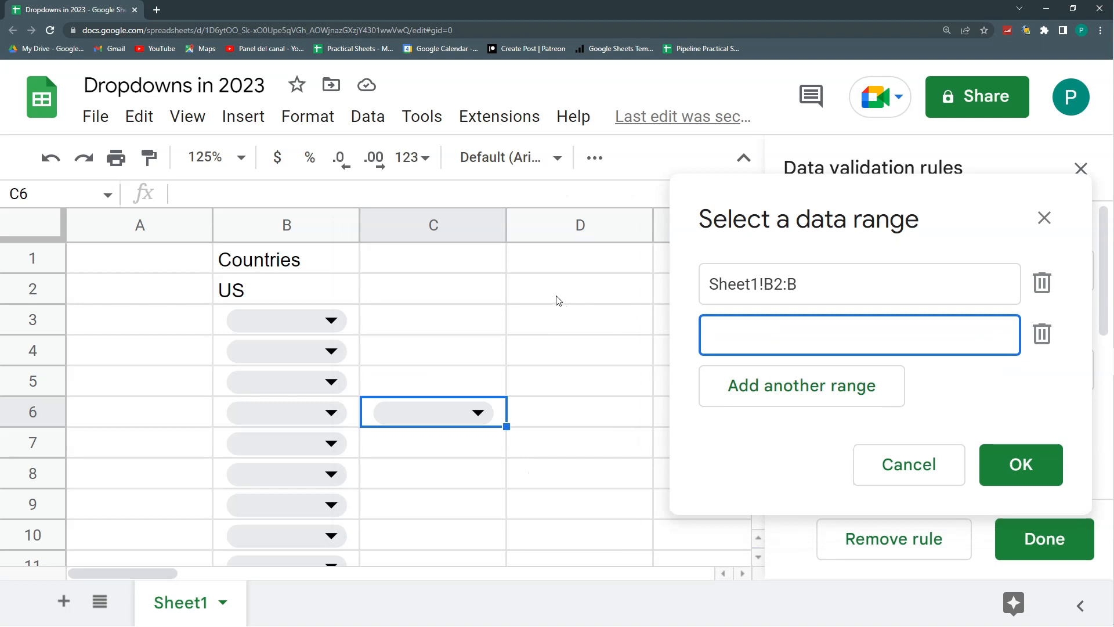
left_click(556, 300)
left_click(798, 332)
type(":D")
left_click(1003, 462)
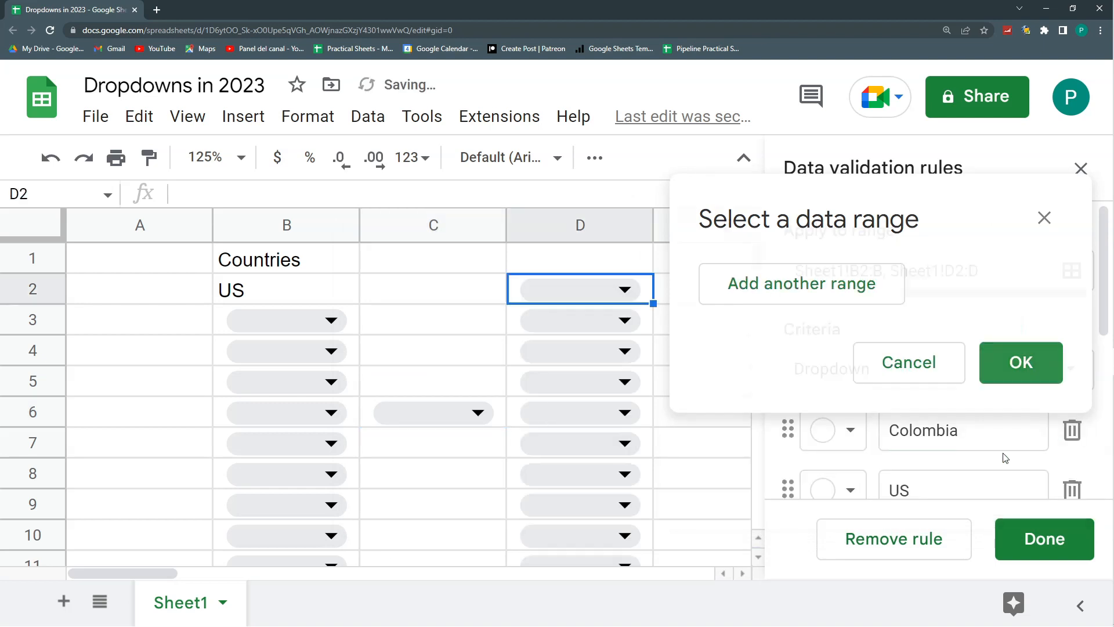
- Delete the stray dropdown from cell C6 and save the rule
left_click(499, 411)
key("Delete")
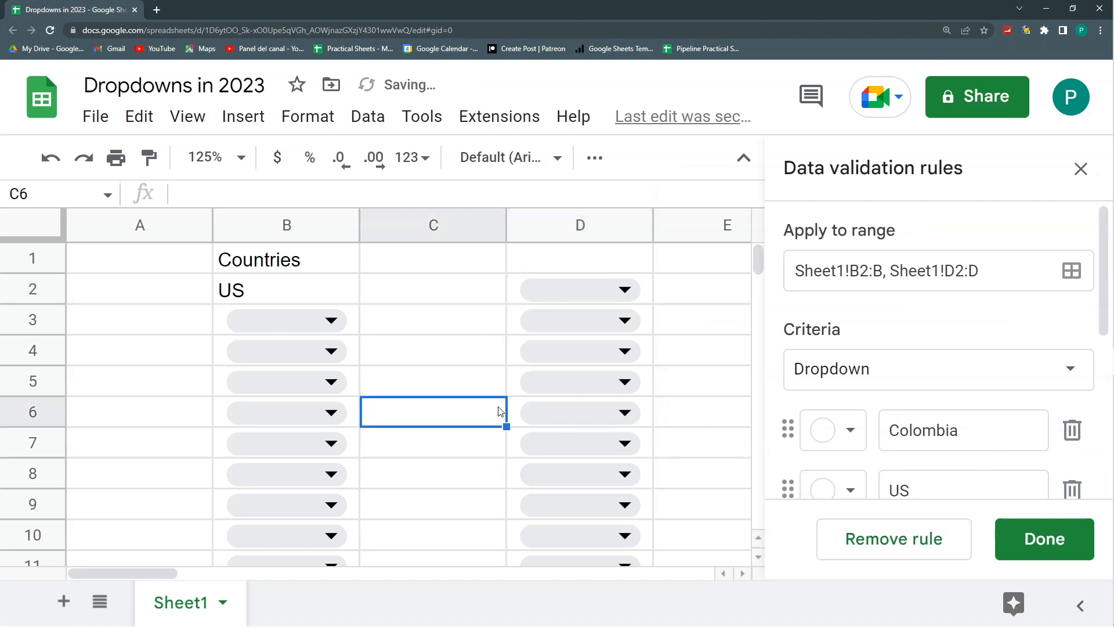
left_click(1055, 538)
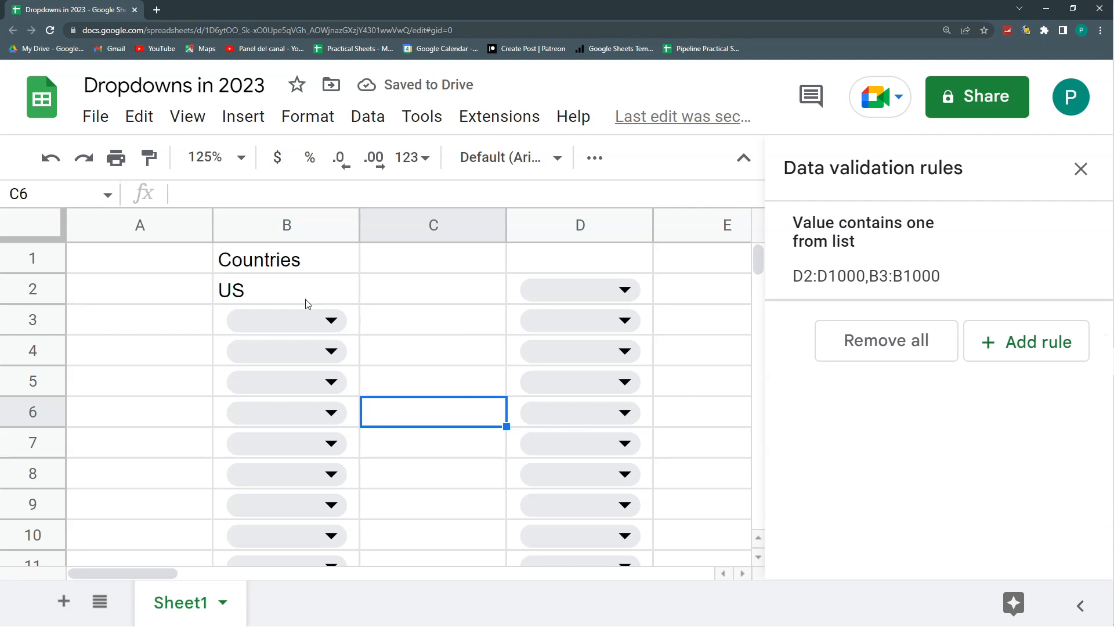
- Compare cells B2, B3 and D2 with the saved rule's ranges, and close the Data validation rules pane
left_click(290, 299)
left_click(357, 329)
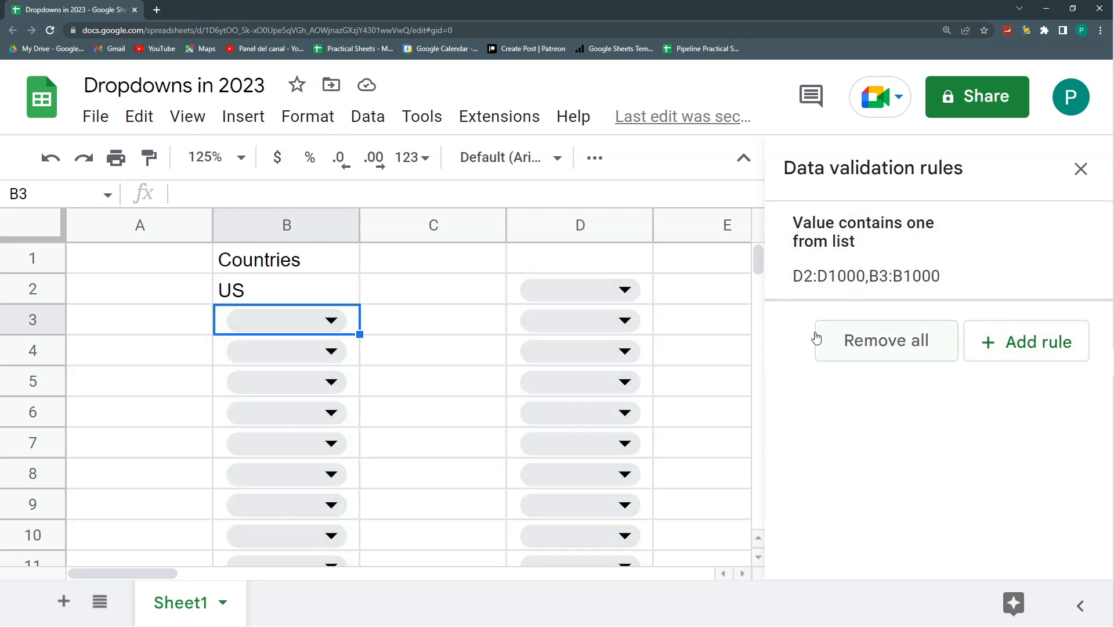
left_click(651, 289)
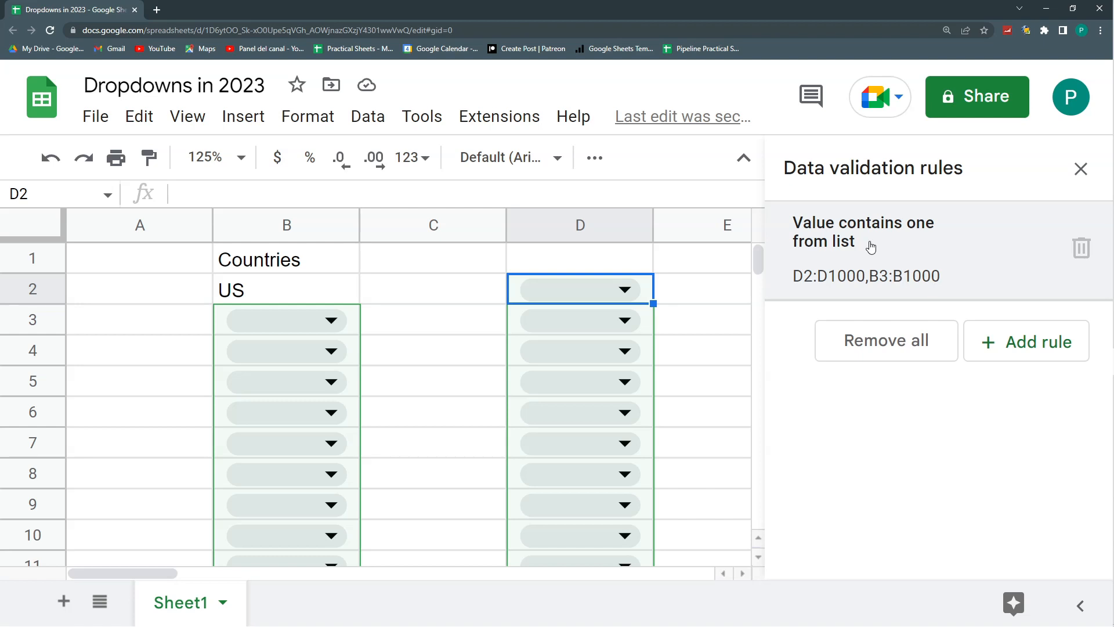
left_click(915, 351)
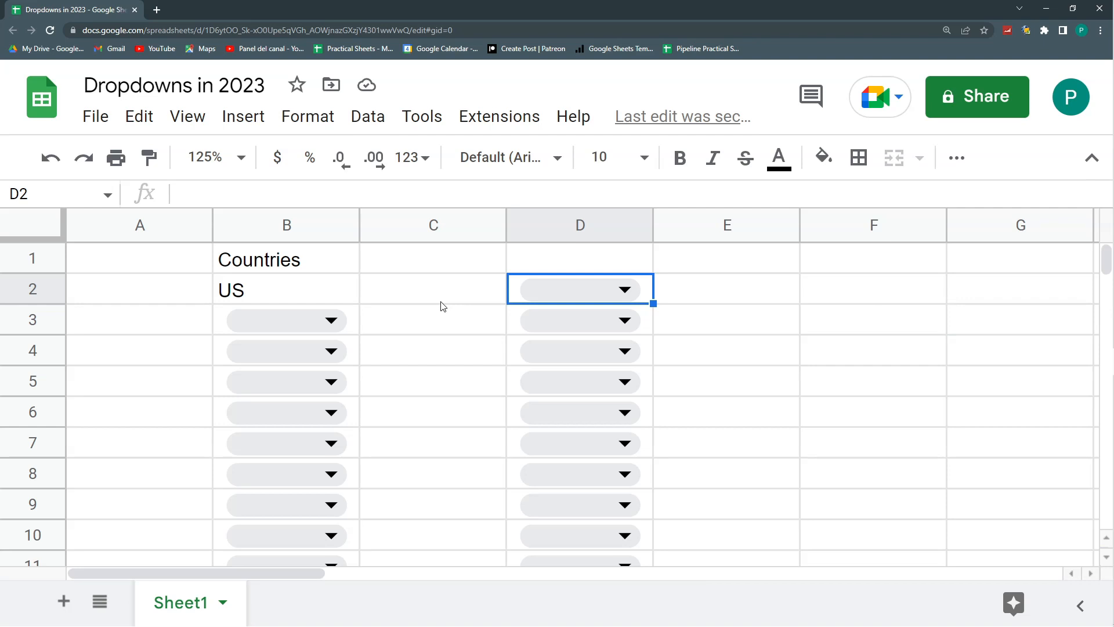
left_click(596, 263)
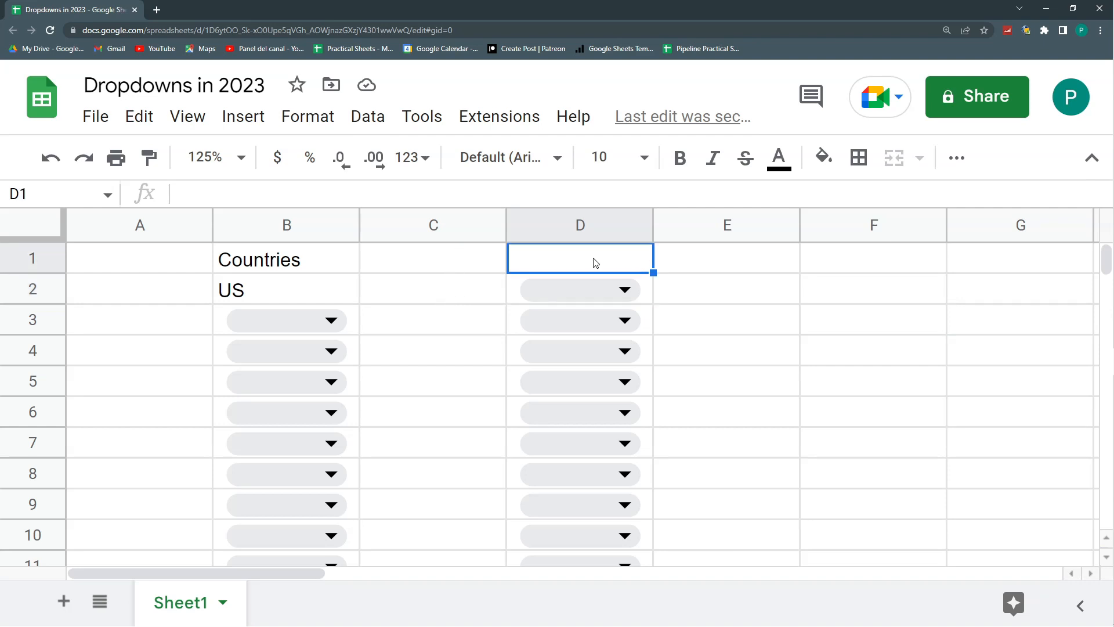
- Change the header in cell B1 to "Country 1"
double_click(310, 258)
key("BackSpace")
key("BackSpace")
key("BackSpace")
type("y")
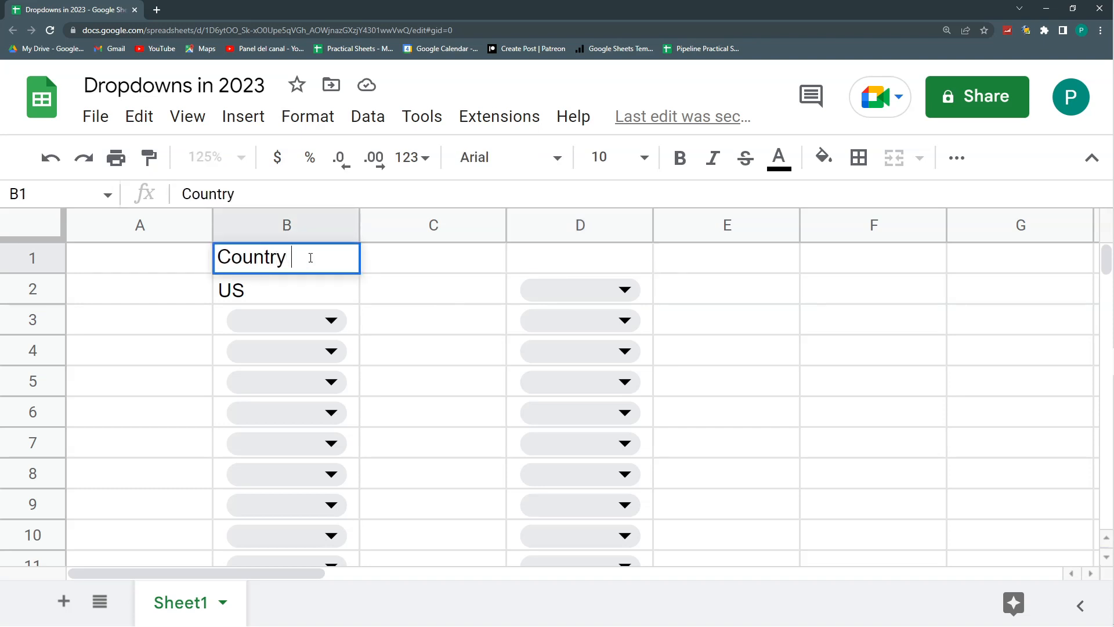
type(" 1")
key("Return")
- Enter the header "Country 2" in cell D1
key("Up")
key("Right")
key("Right")
type("Country 2")
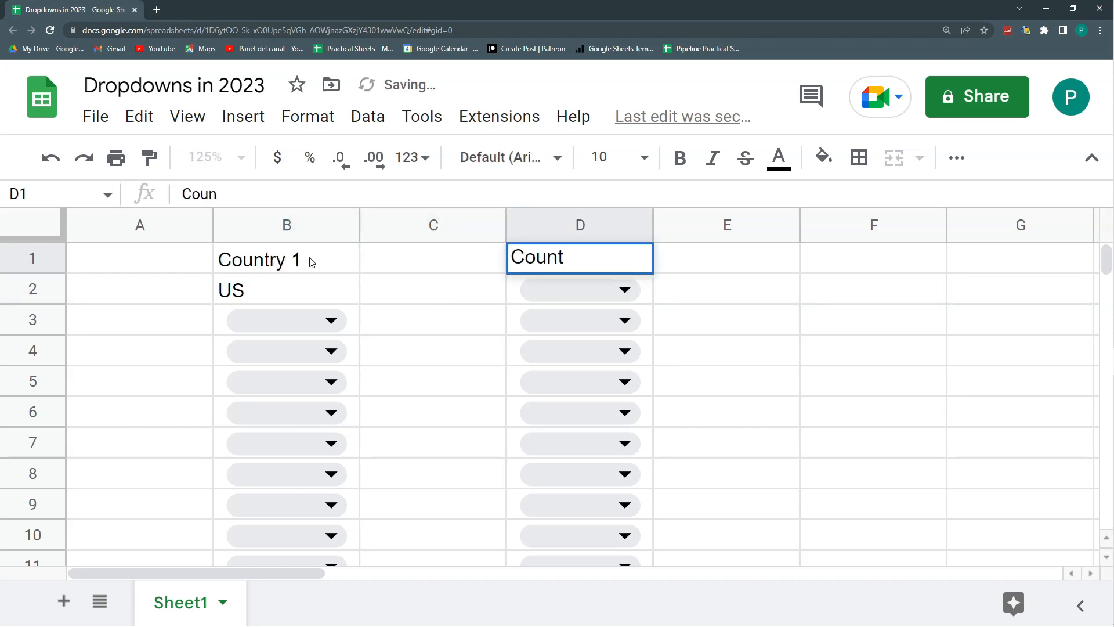
key("Return")
- Choose Spain in the B3 dropdown and Perú in the B4 dropdown
left_click(312, 320)
left_click(312, 431)
left_click(390, 389)
left_click(331, 351)
left_click(326, 534)
left_click(406, 390)
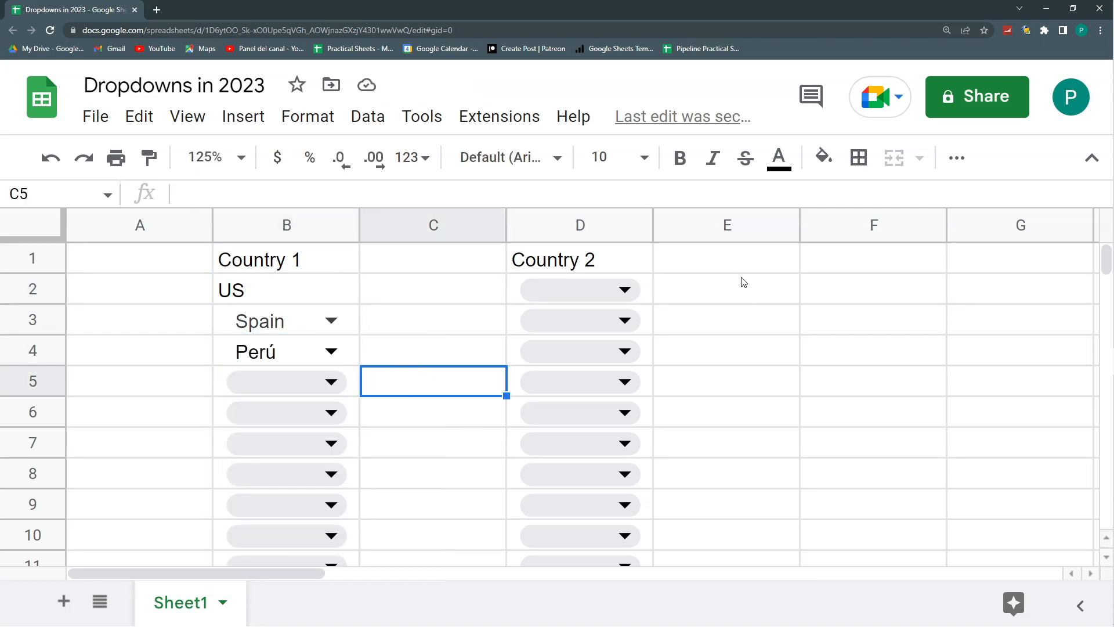
- Enter the header "Country 3" in cell F1
left_click(829, 263)
type("Co")
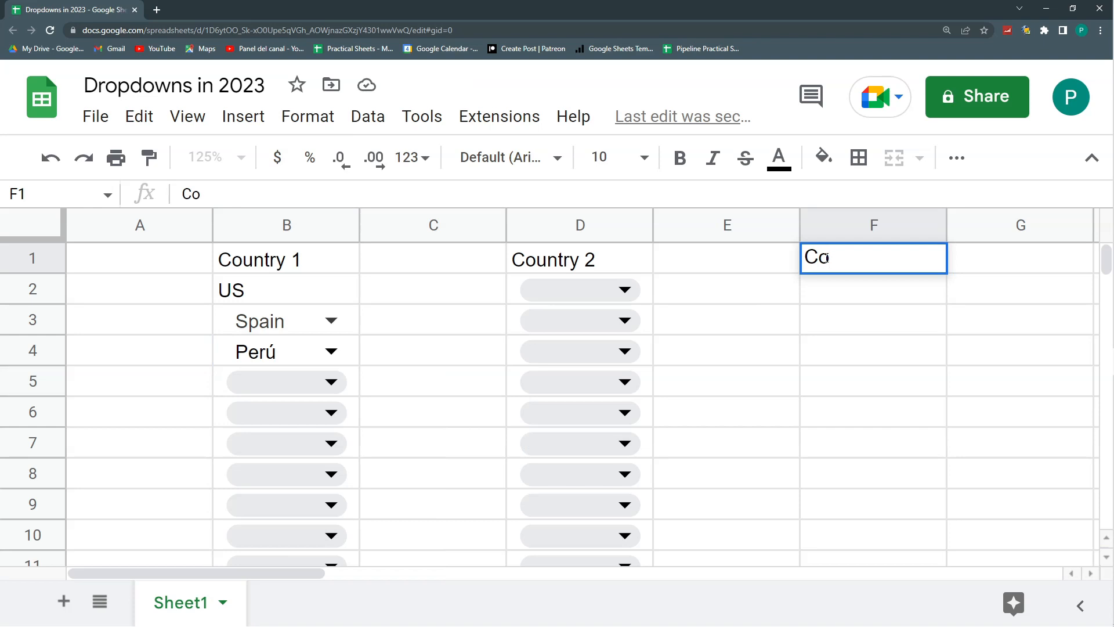
type("untry 3")
key("Return")
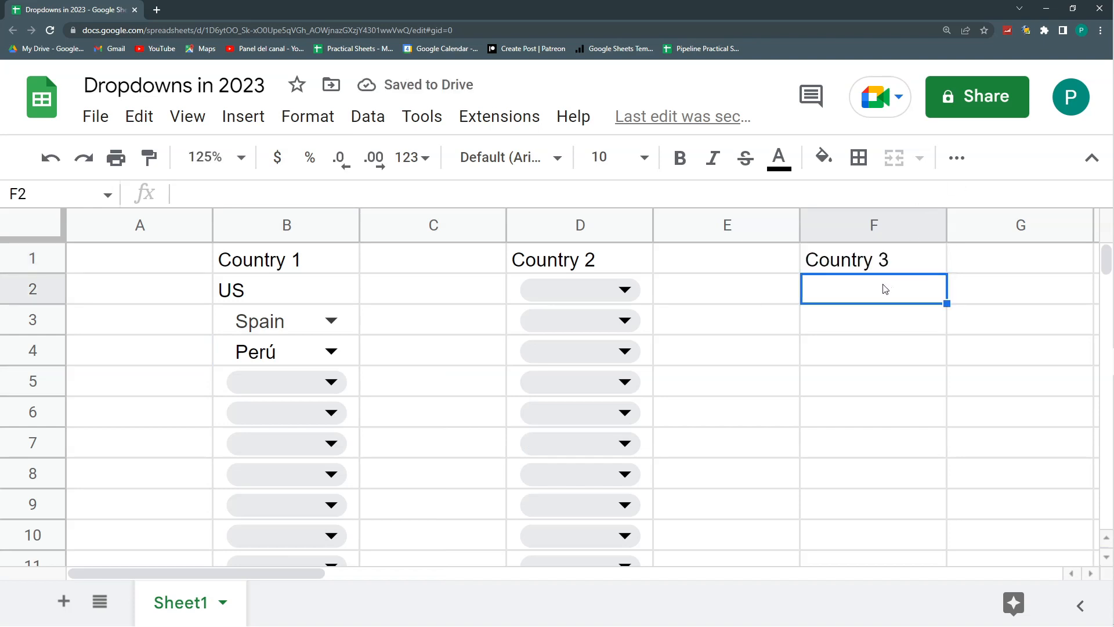
- Add a new sheet and name it Countries
left_click(60, 603)
double_click(297, 604)
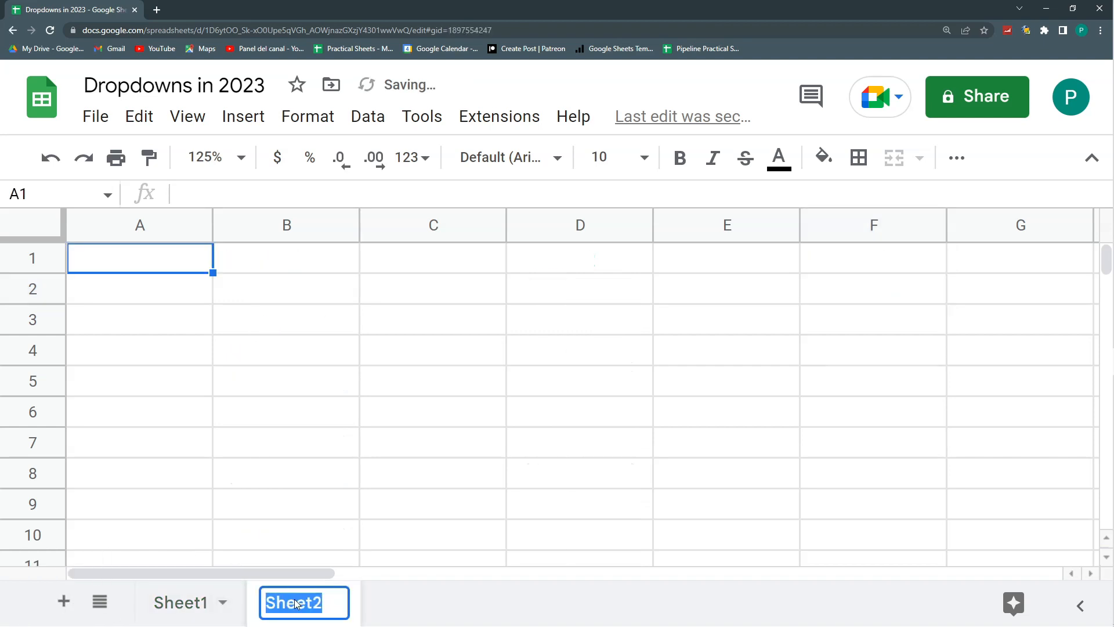
type("Countries")
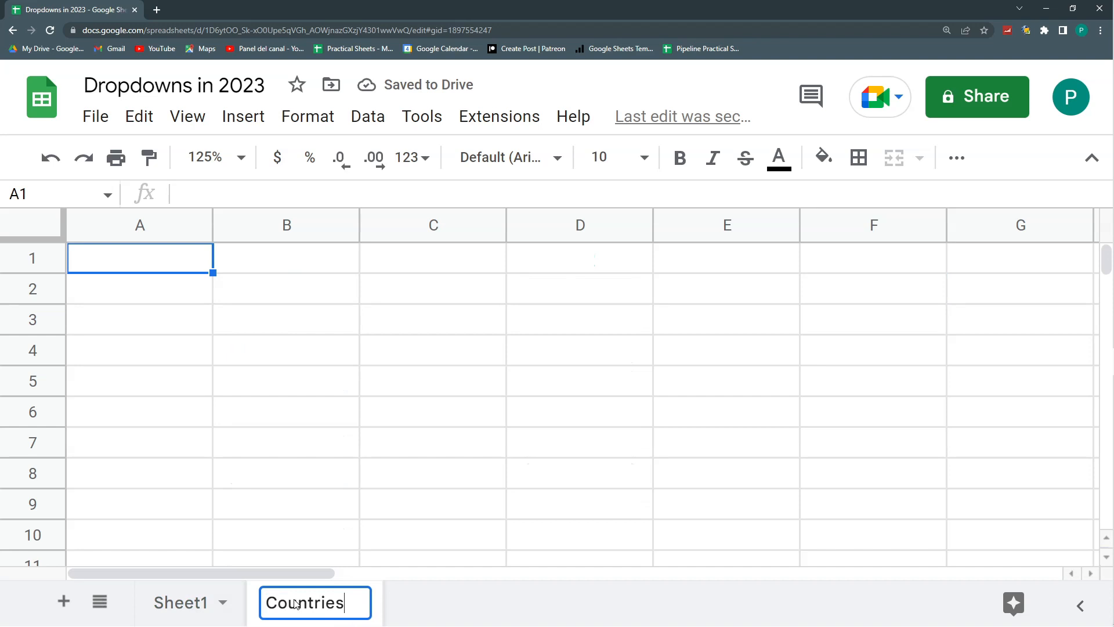
- List Mexico, Venezuela and Costa Rica in cells A2 to A4 of the Countries sheet
left_click(109, 297)
type("M")
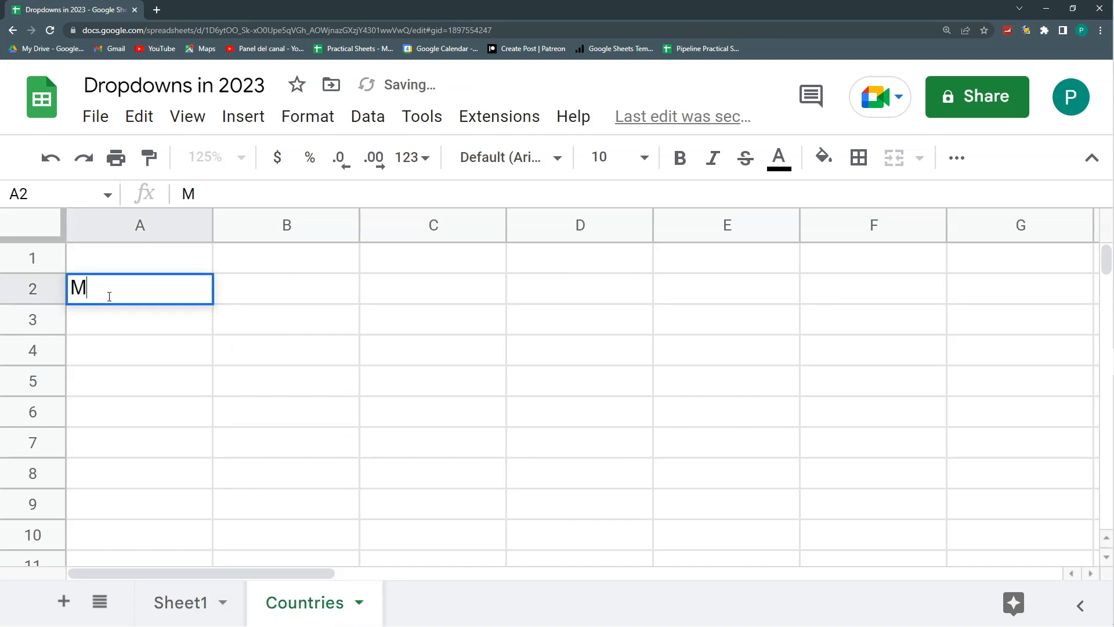
type("exico")
key("Return")
type("Venezuela")
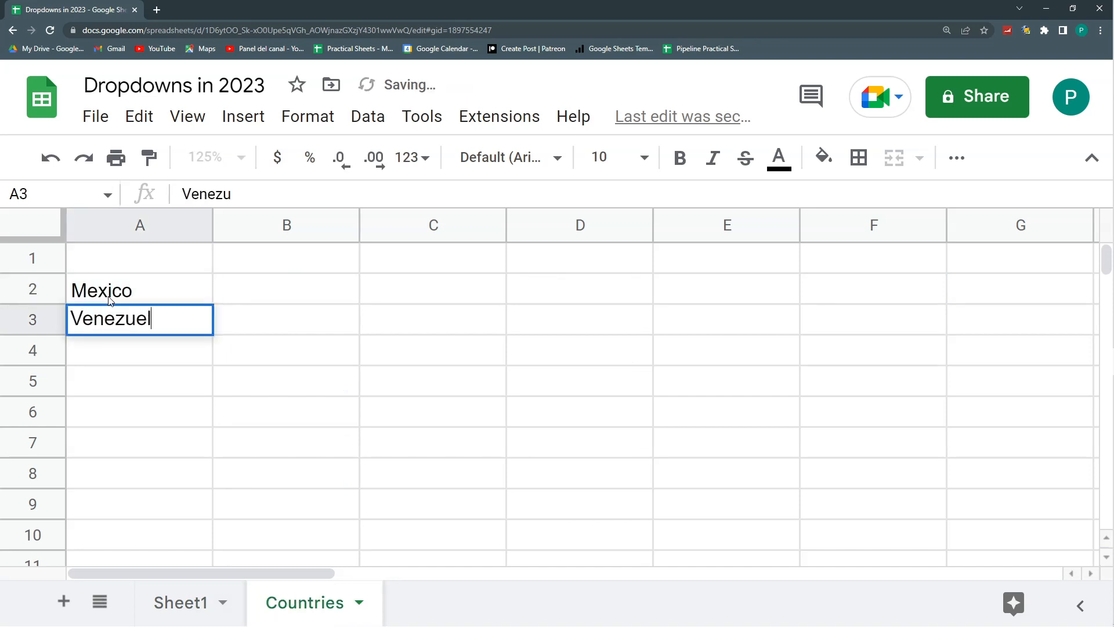
key("Return")
type("Costa Rica")
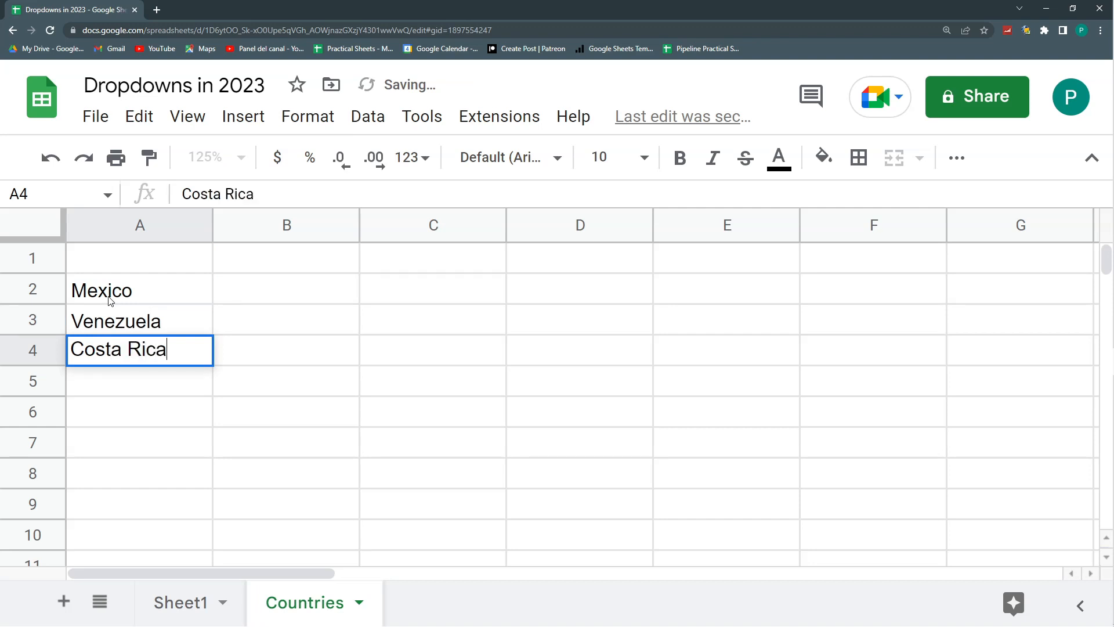
- Continue the country list with France, UK and Germany in cells A5 to A7
key("Return")
type("France")
key("Return")
type("UJ")
key("BackSpace")
type("K")
key("Return")
type("Germany")
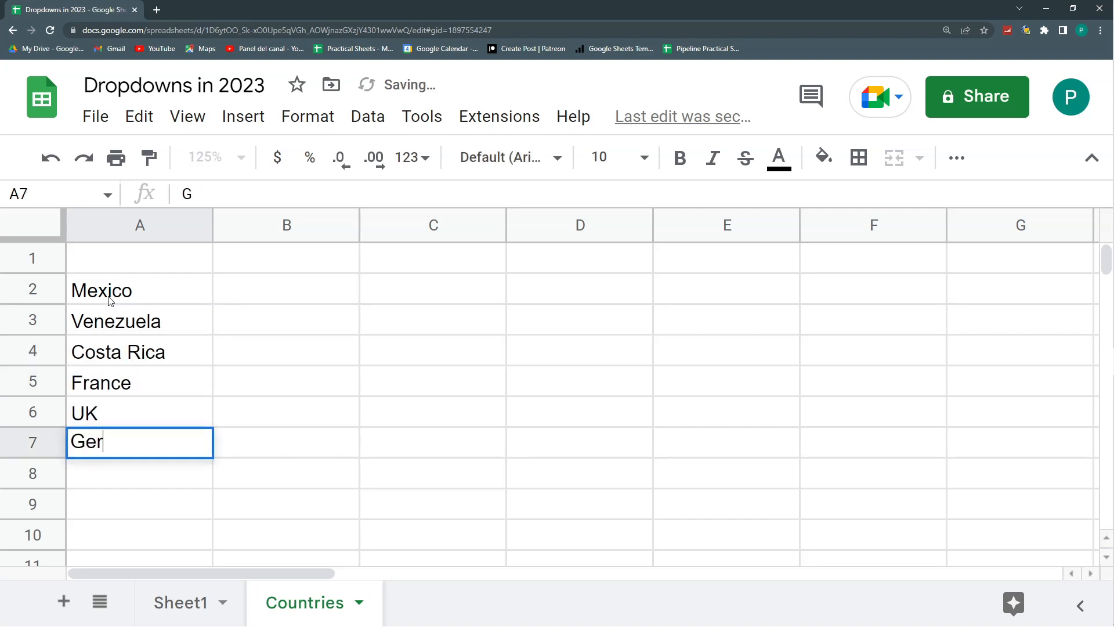
key("Return")
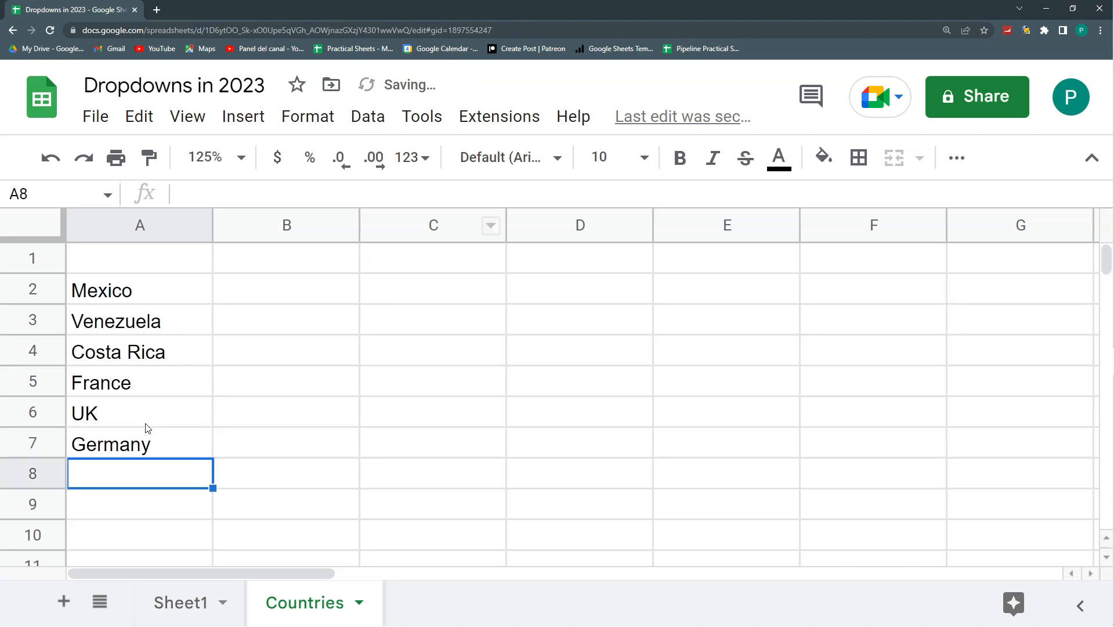
- Return to Sheet1 and insert a dropdown in cell F2
left_click_drag(150, 290, 151, 444)
left_click(180, 601)
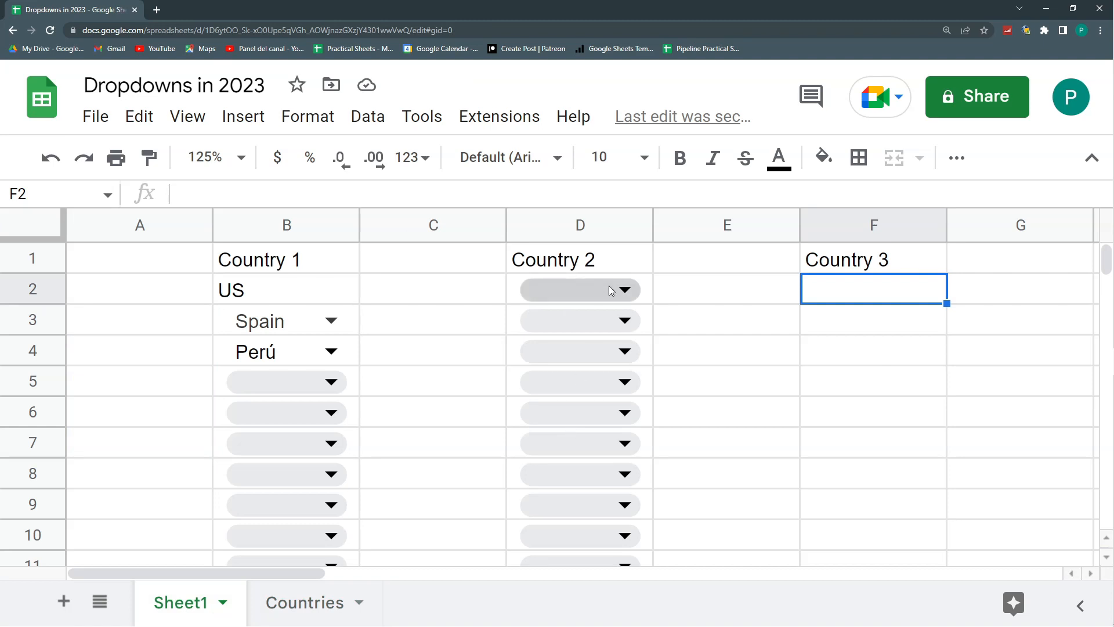
right_click(901, 295)
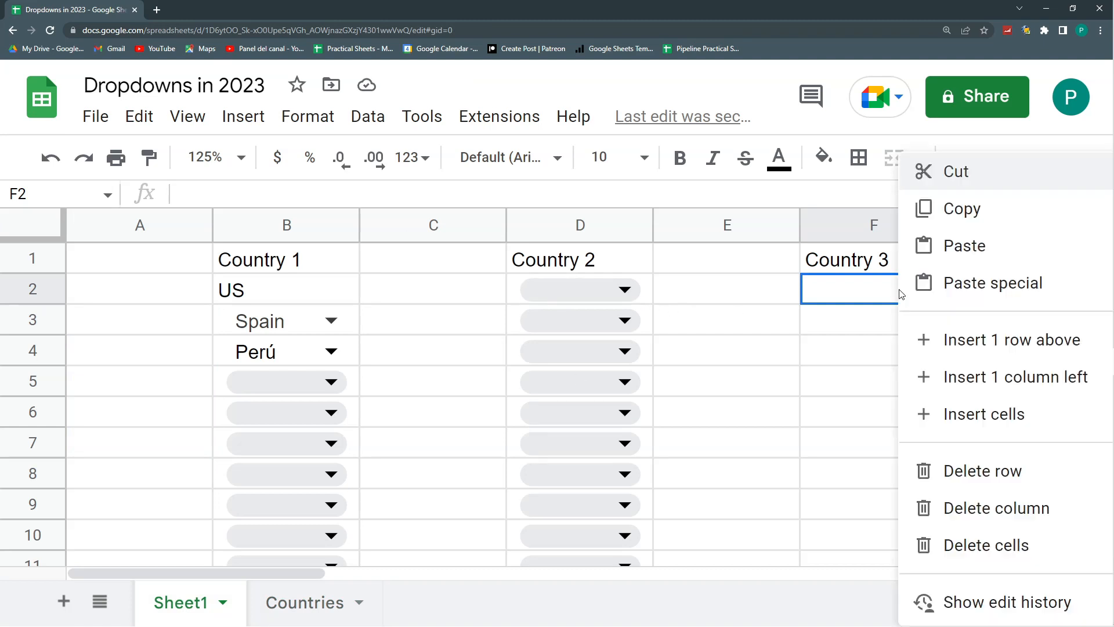
scroll(975, 441, "down", 5)
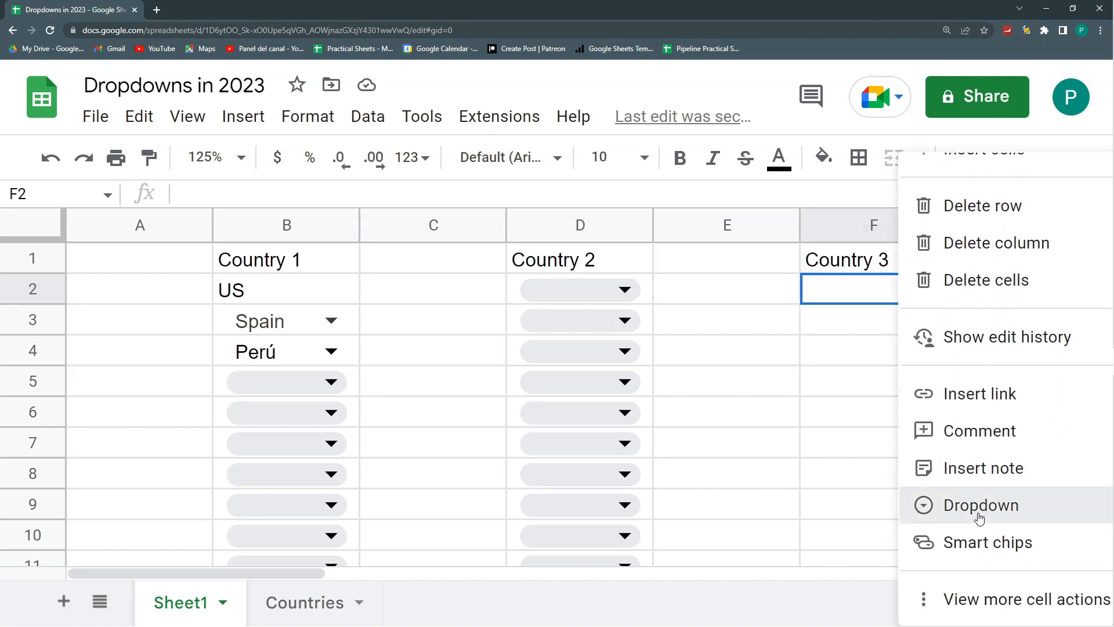
left_click(912, 506)
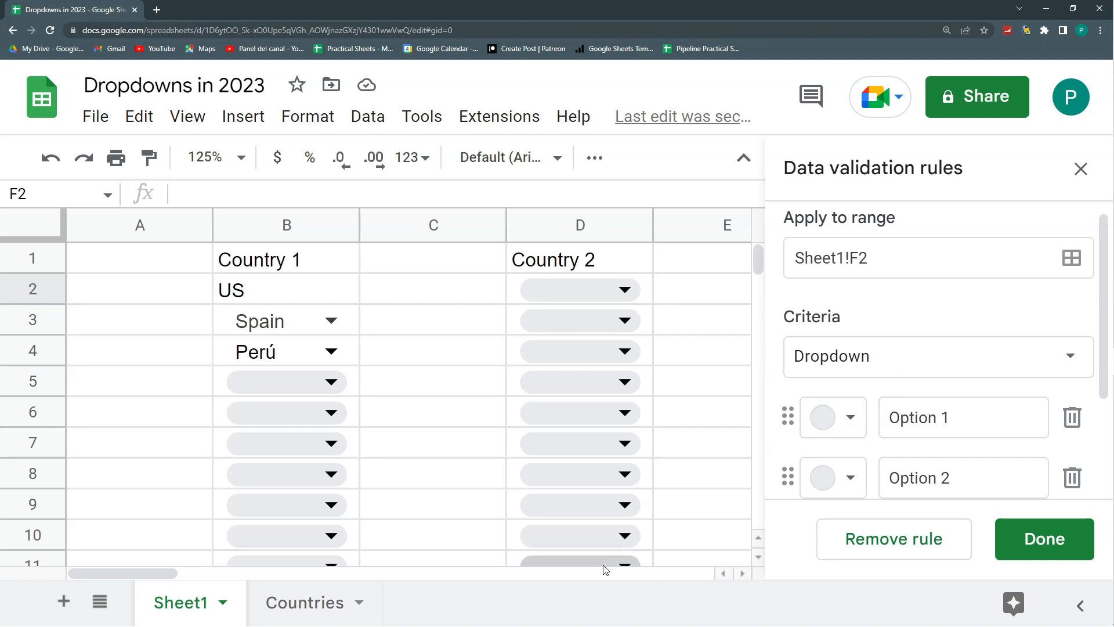
- Set the criteria of the F2 validation rule to Dropdown (from a range)
left_click_drag(169, 573, 228, 574)
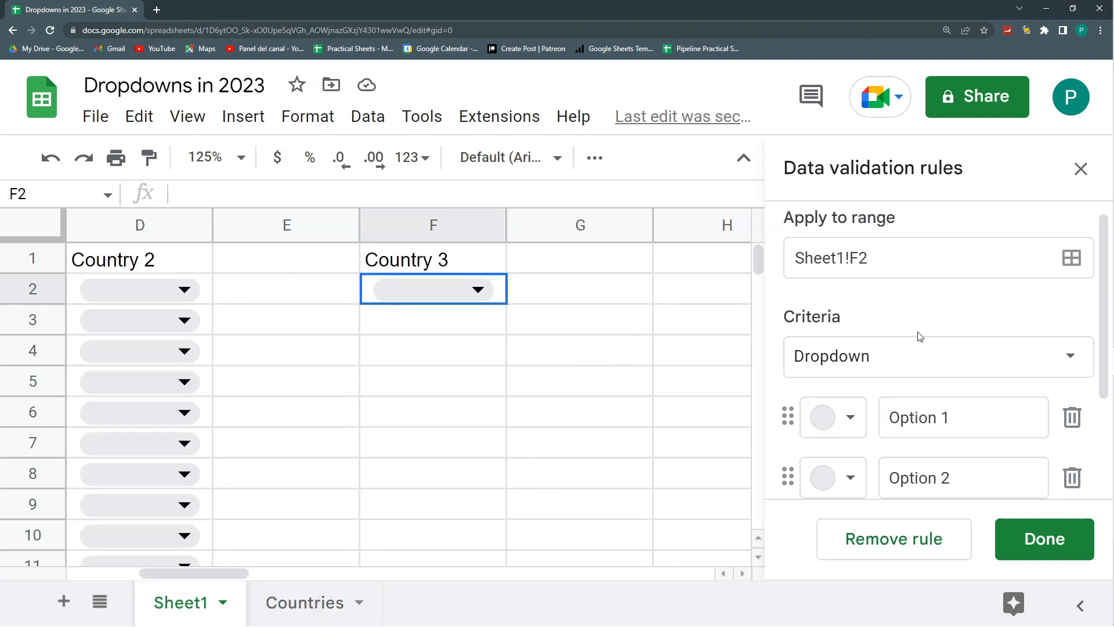
left_click(940, 363)
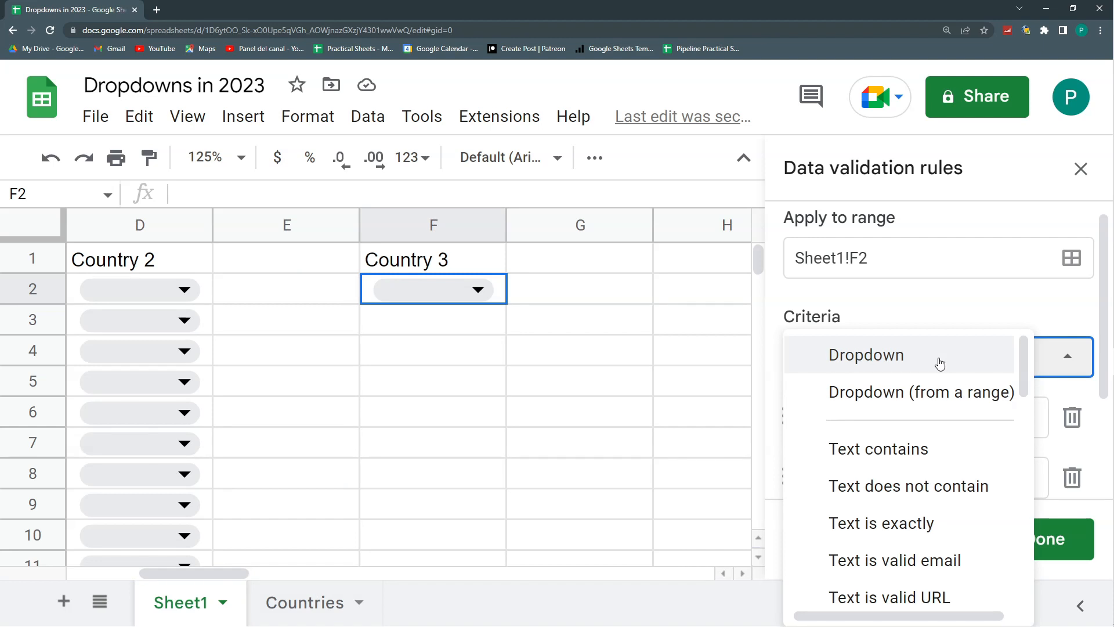
left_click(941, 400)
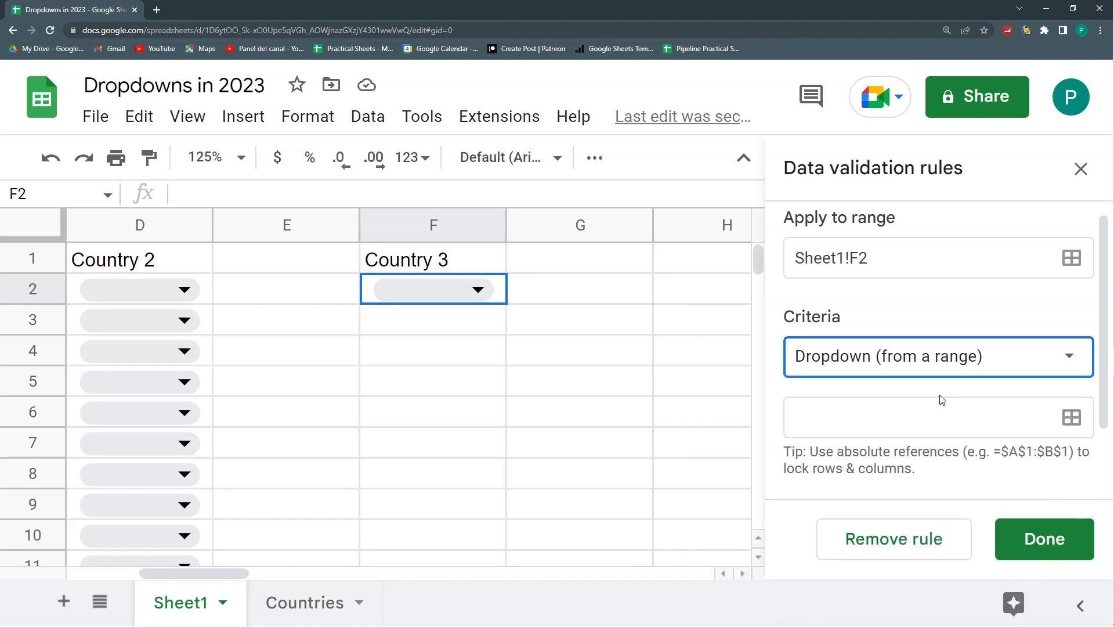
- Set the dropdown's source to the open-ended range Countries!A2:A
left_click(1072, 418)
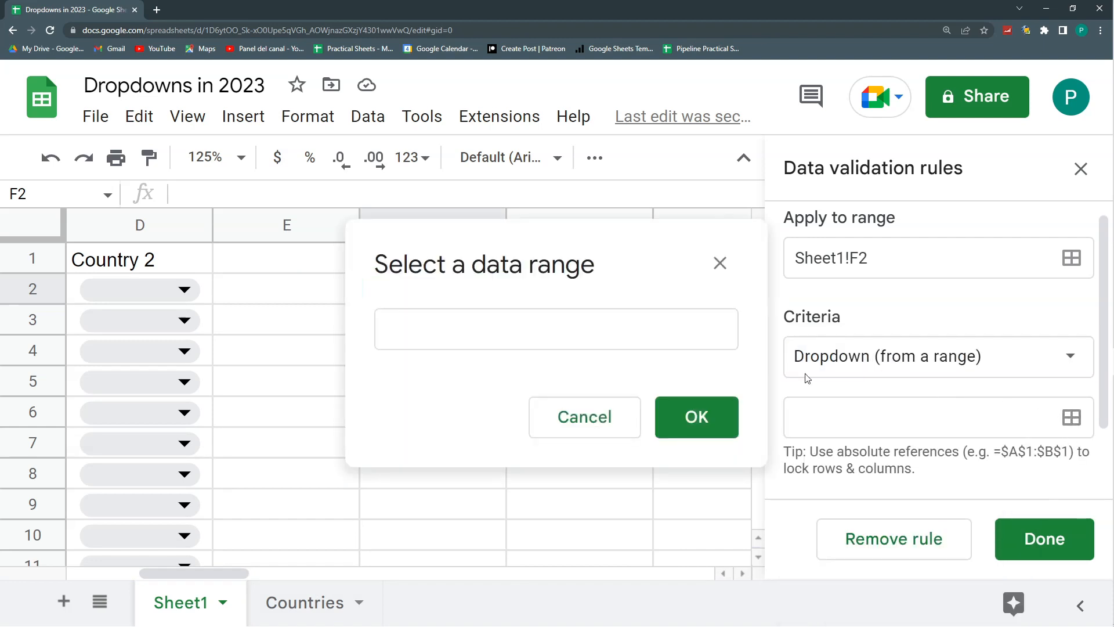
left_click(301, 603)
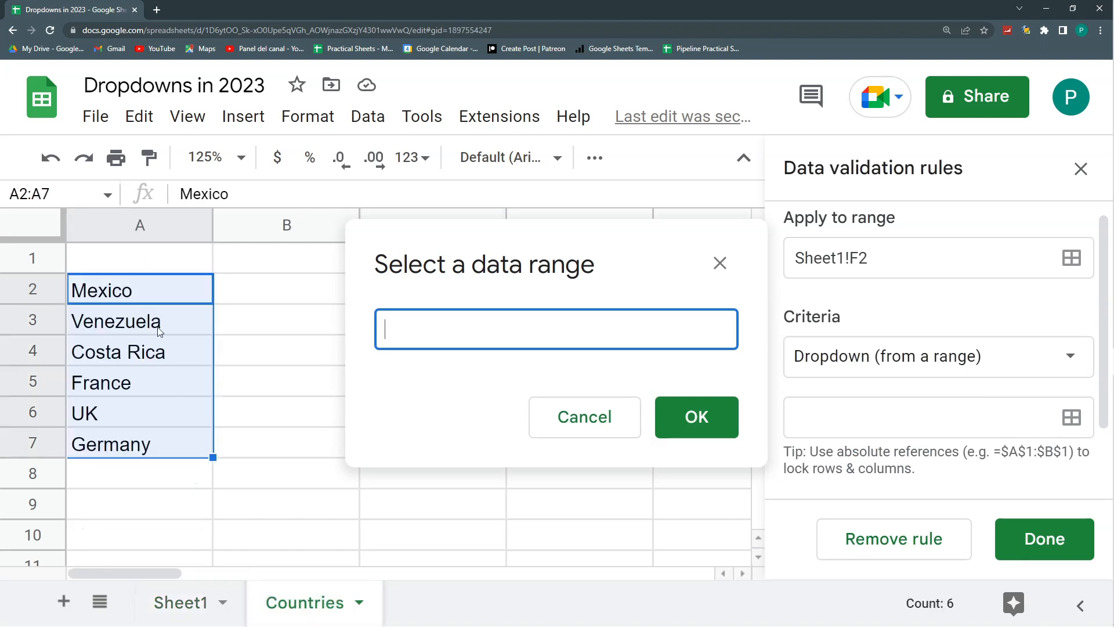
left_click(136, 284)
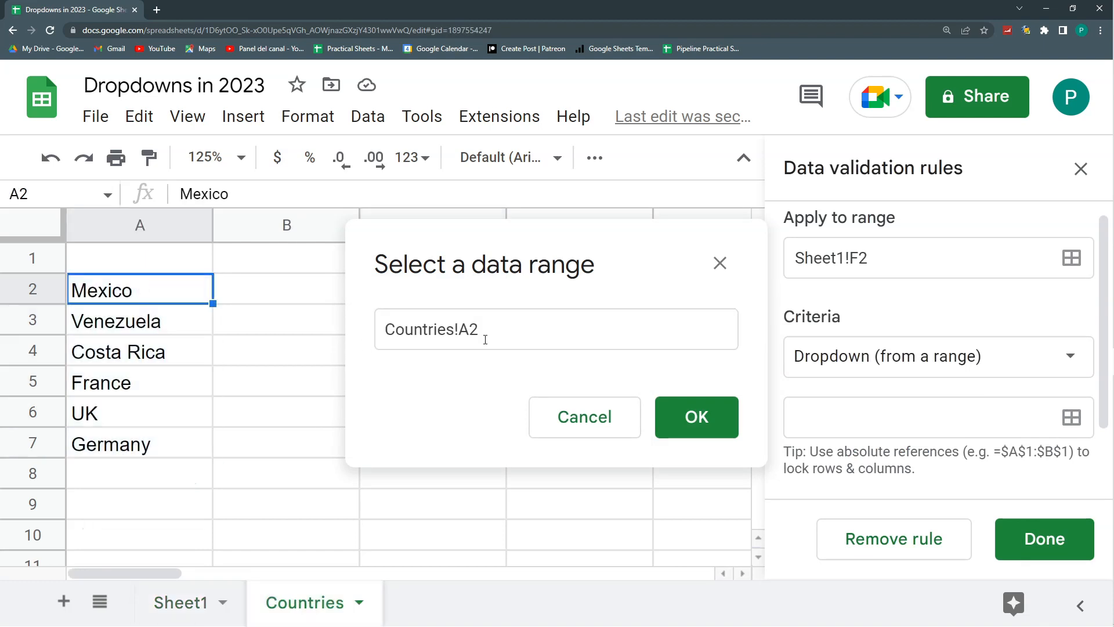
key("ctrl+shift+Down")
key("ctrl+shift+Down")
left_click(549, 337)
key("BackSpace")
key("BackSpace")
key("BackSpace")
key("BackSpace")
left_click(696, 418)
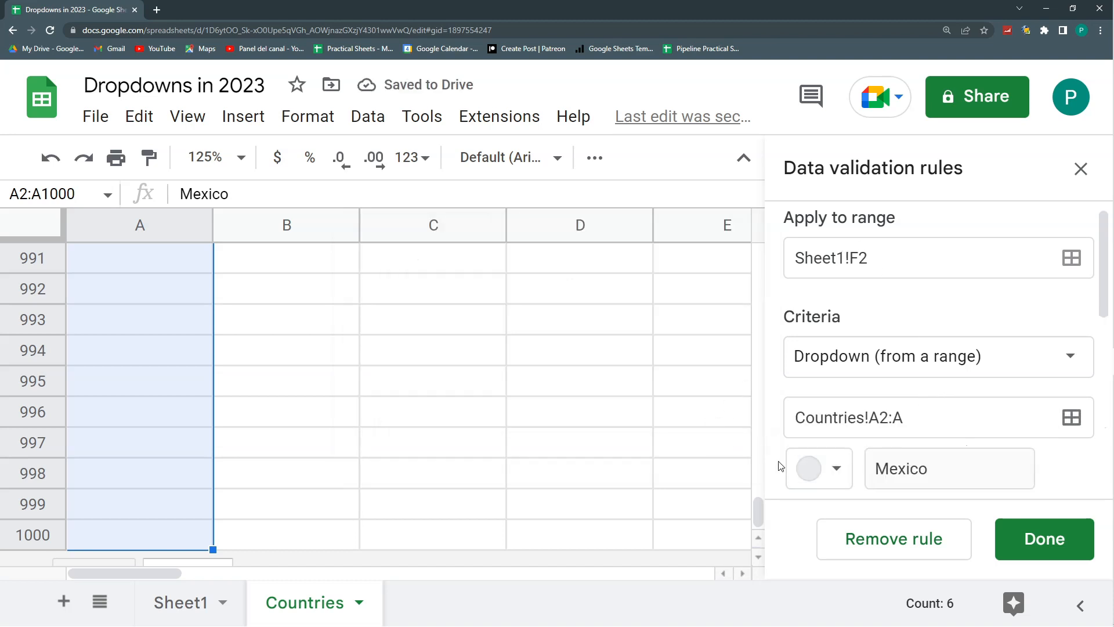
- Compare the items listed in the validation rule with the countries in cells A2 to A7
key("ctrl+Home")
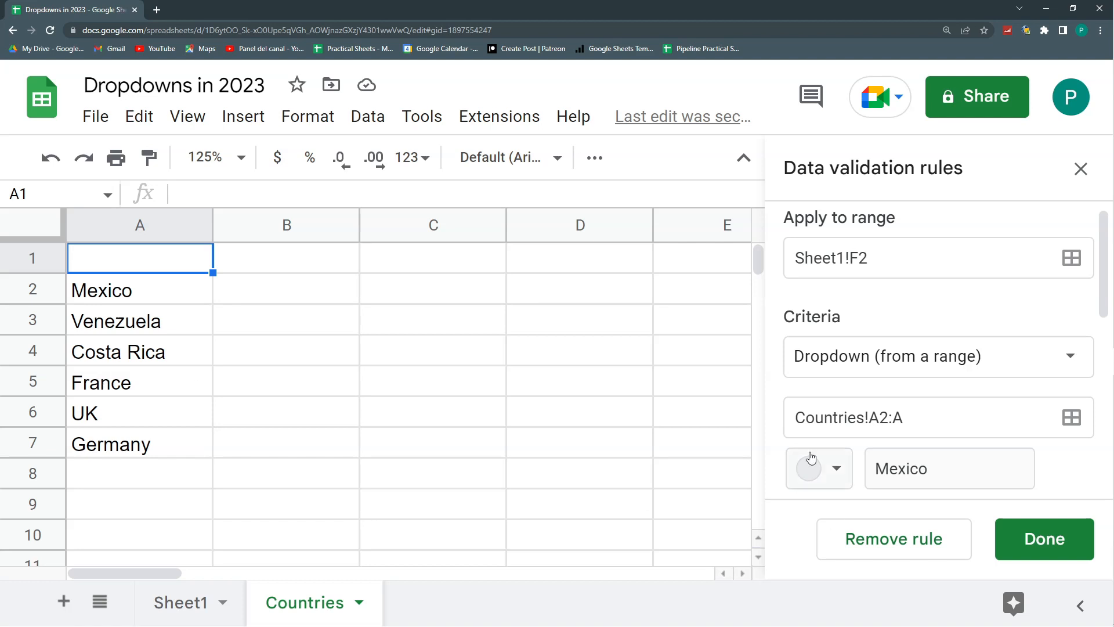
scroll(952, 406, "down", 4)
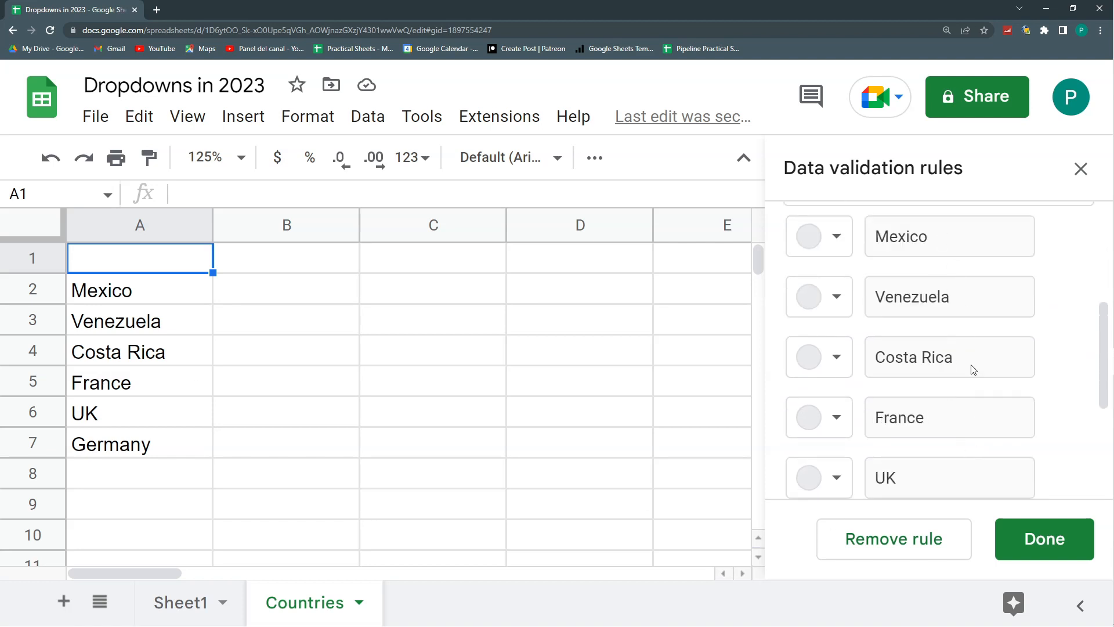
scroll(963, 360, "down", 3)
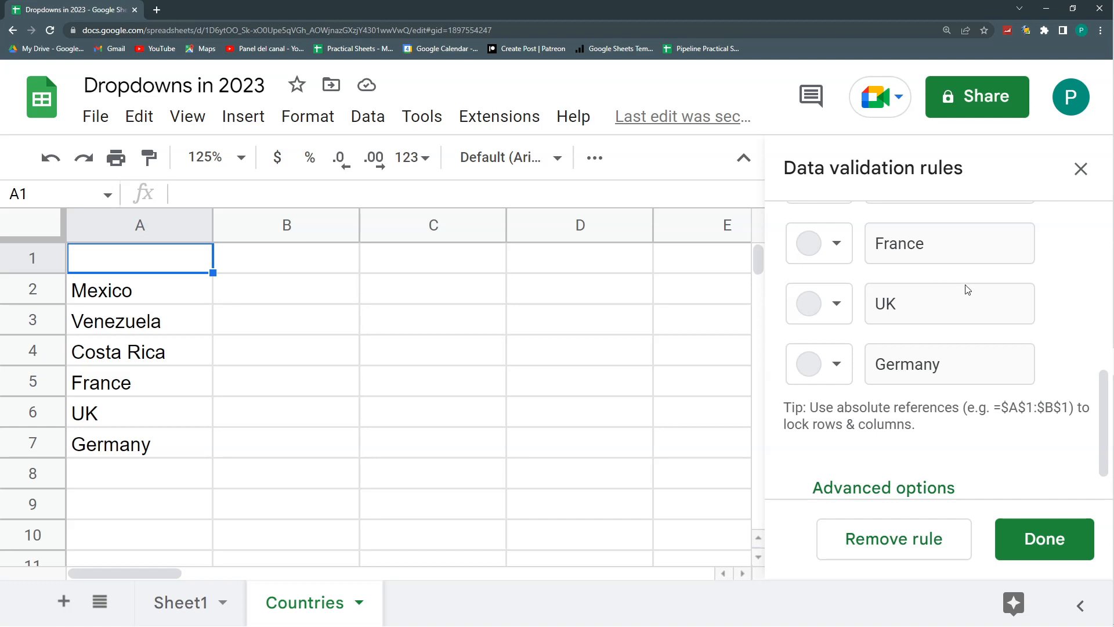
scroll(964, 284, "up", 2)
left_click_drag(178, 289, 179, 446)
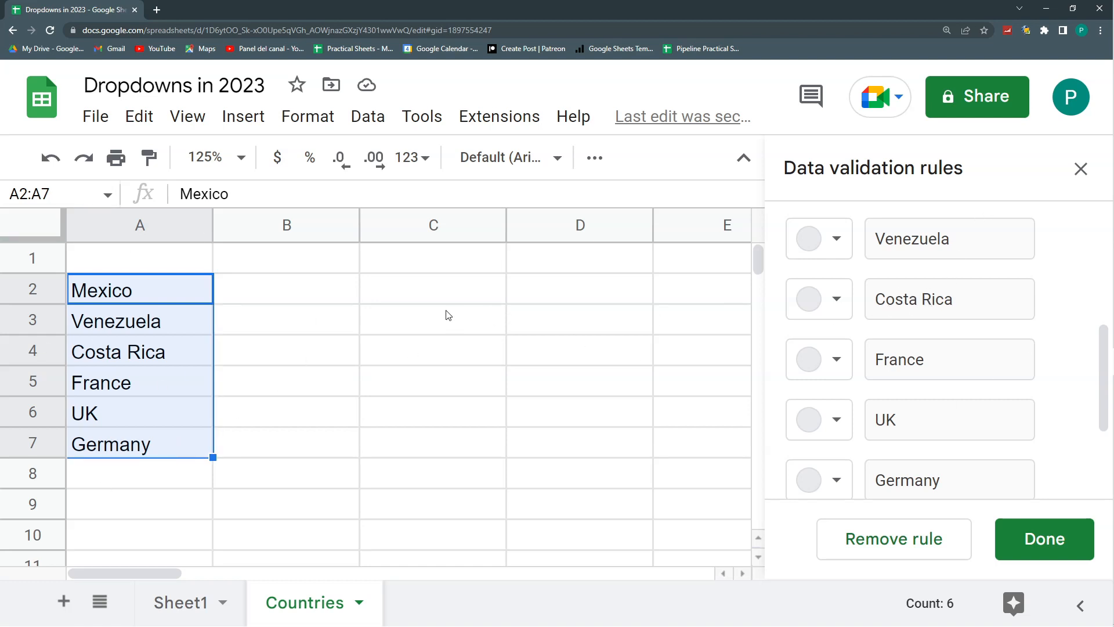
scroll(830, 282, "up", 2)
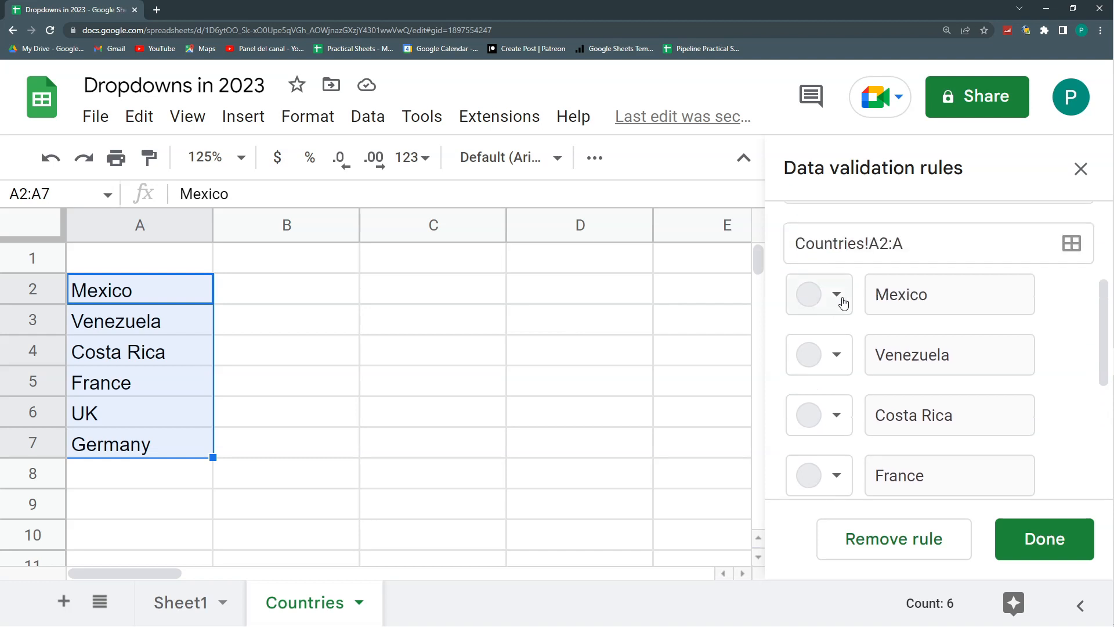
- Color the dropdown items: Mexico light blue-gray, Venezuela dark blue and Costa Rica dark brown
left_click(837, 295)
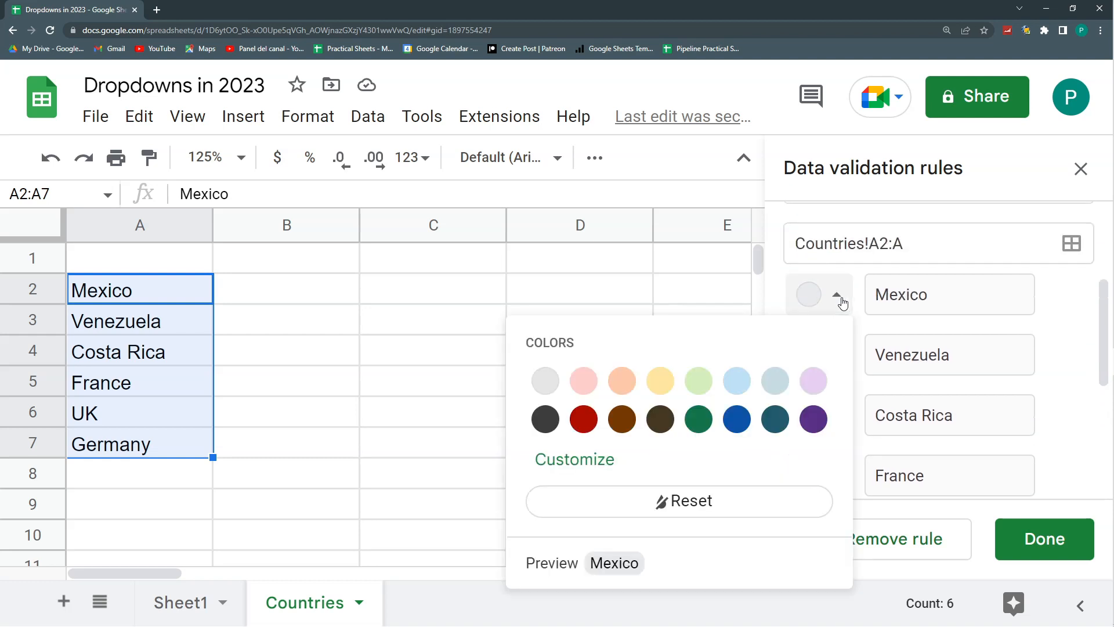
left_click(776, 380)
left_click(843, 355)
left_click(737, 165)
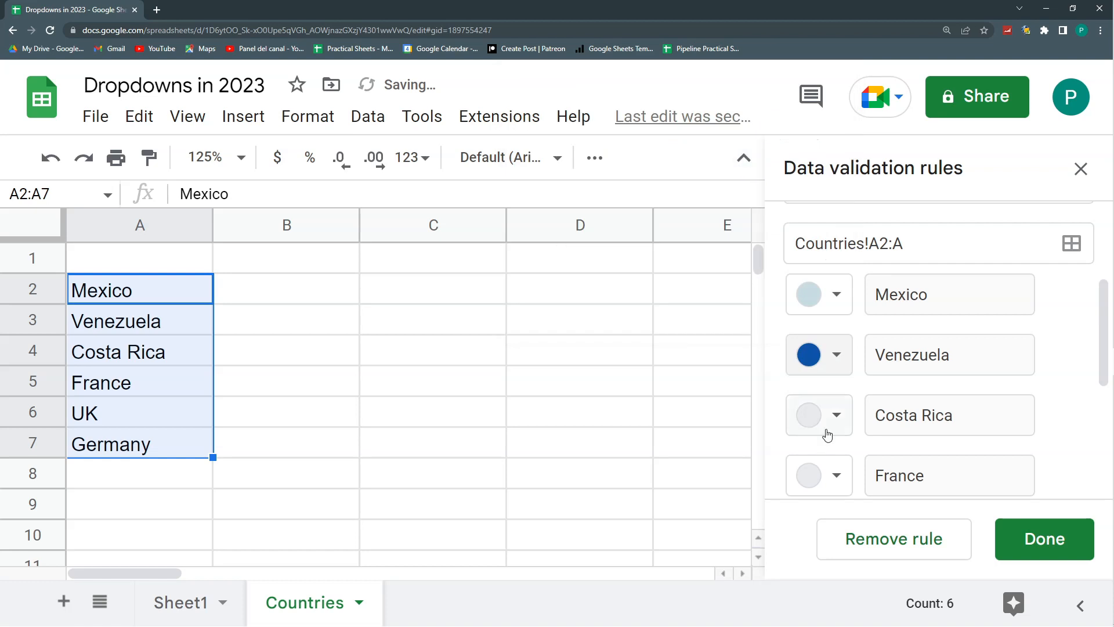
left_click(836, 415)
left_click(660, 227)
- Color the France item light pink, UK light purple and Germany dark gray
left_click(837, 476)
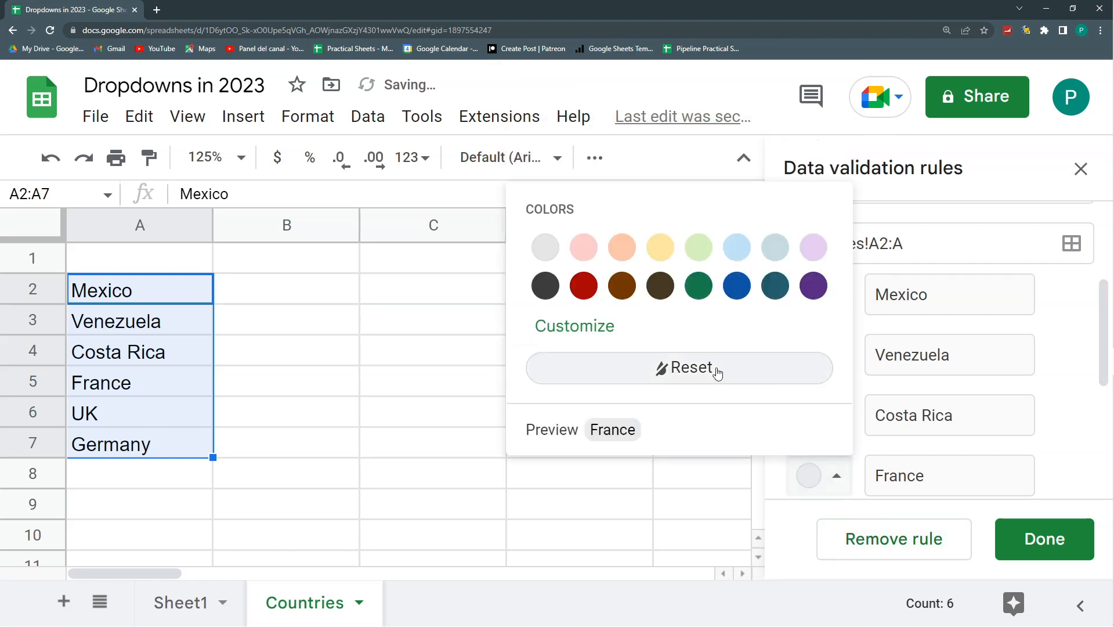
left_click(584, 246)
scroll(821, 348, "down", 4)
left_click(820, 303)
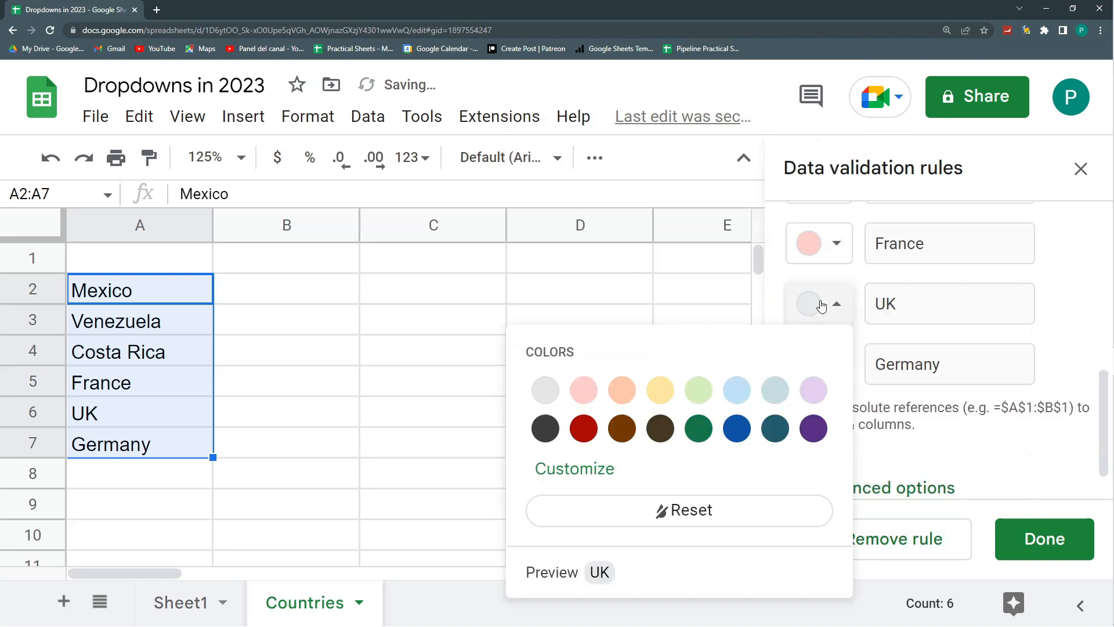
left_click(816, 385)
left_click(833, 364)
left_click(545, 174)
- Review the advanced options of the country dropdown rule and save the rule
scroll(923, 349, "down", 1)
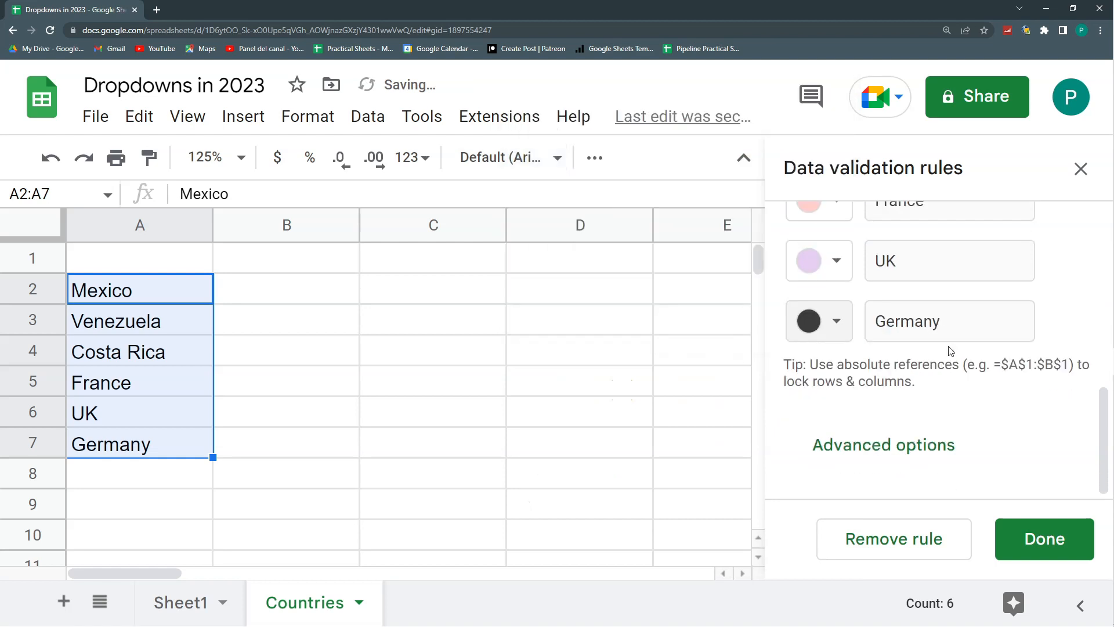
left_click(871, 462)
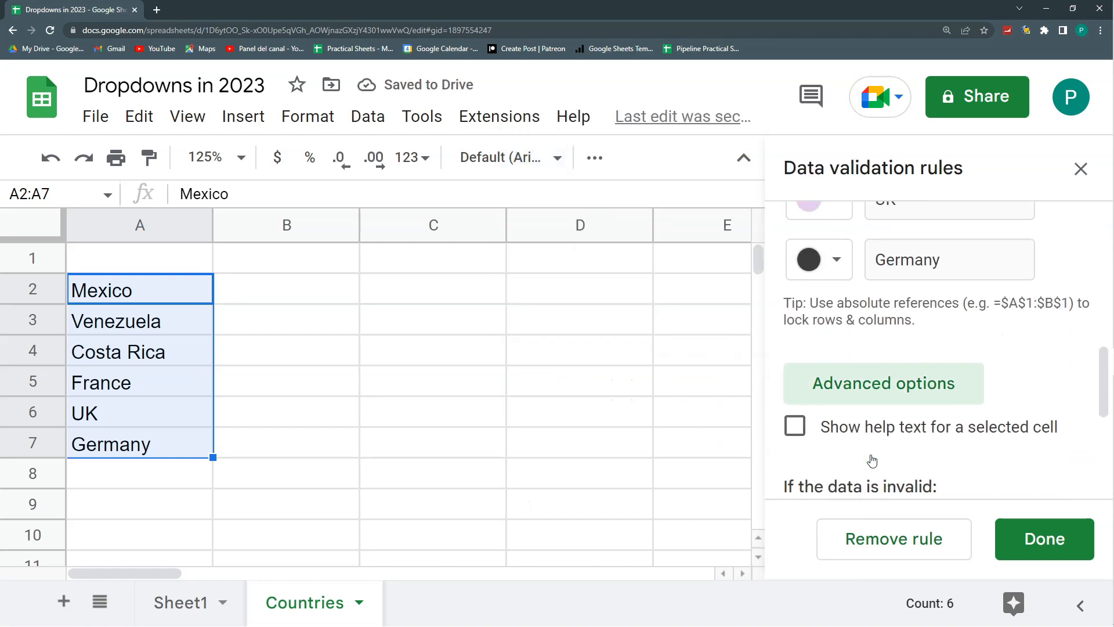
scroll(830, 366, "down", 2)
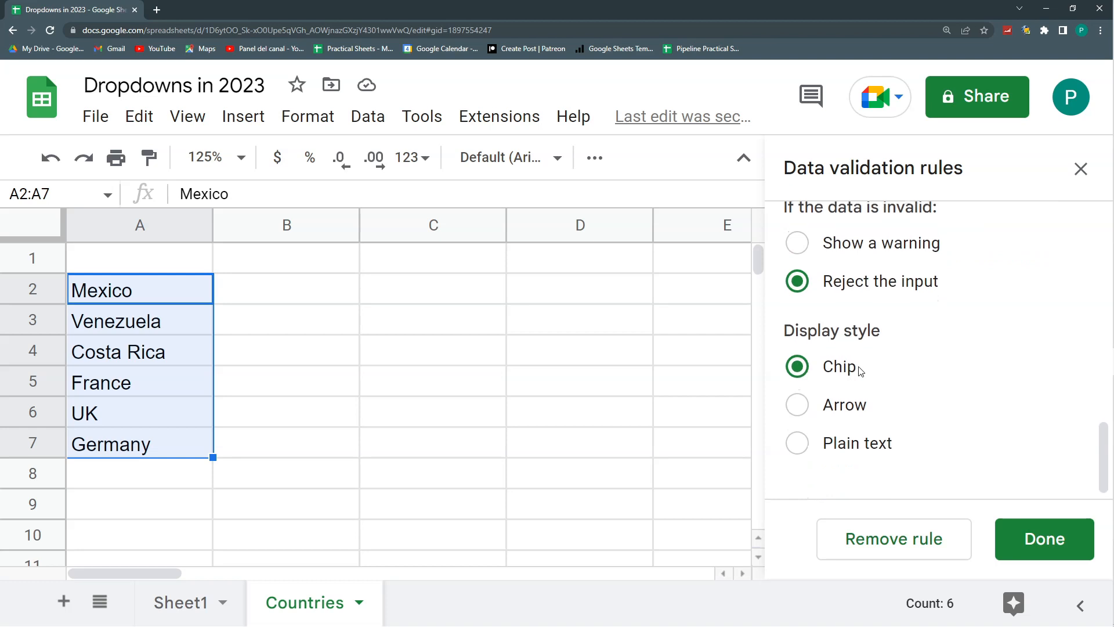
scroll(861, 371, "up", 10)
scroll(859, 369, "up", 2)
scroll(858, 368, "down", 2)
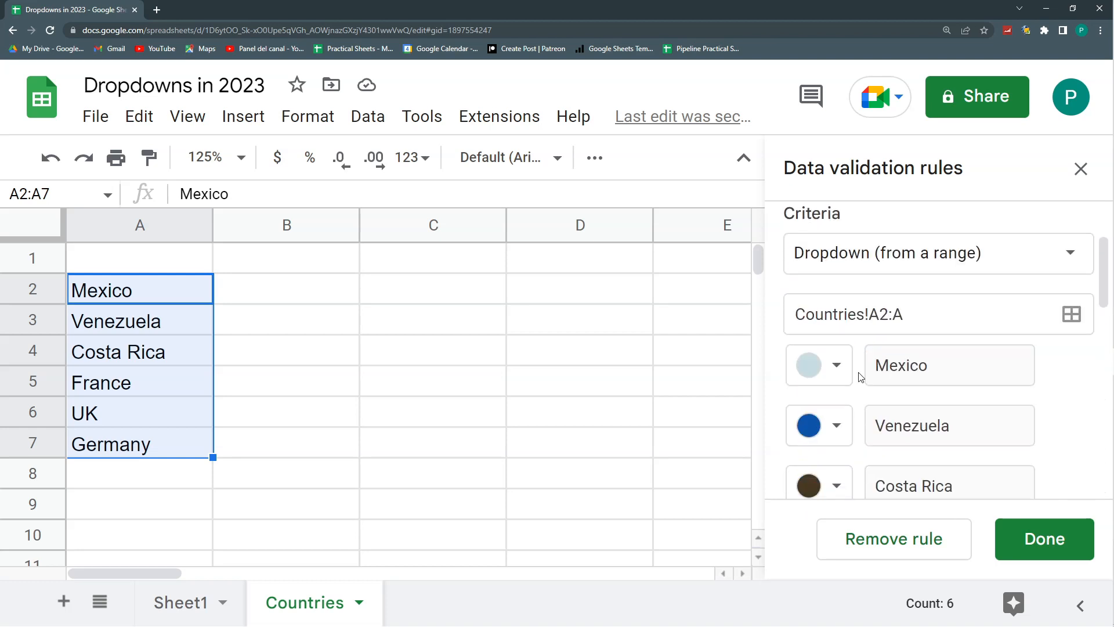
left_click(1025, 539)
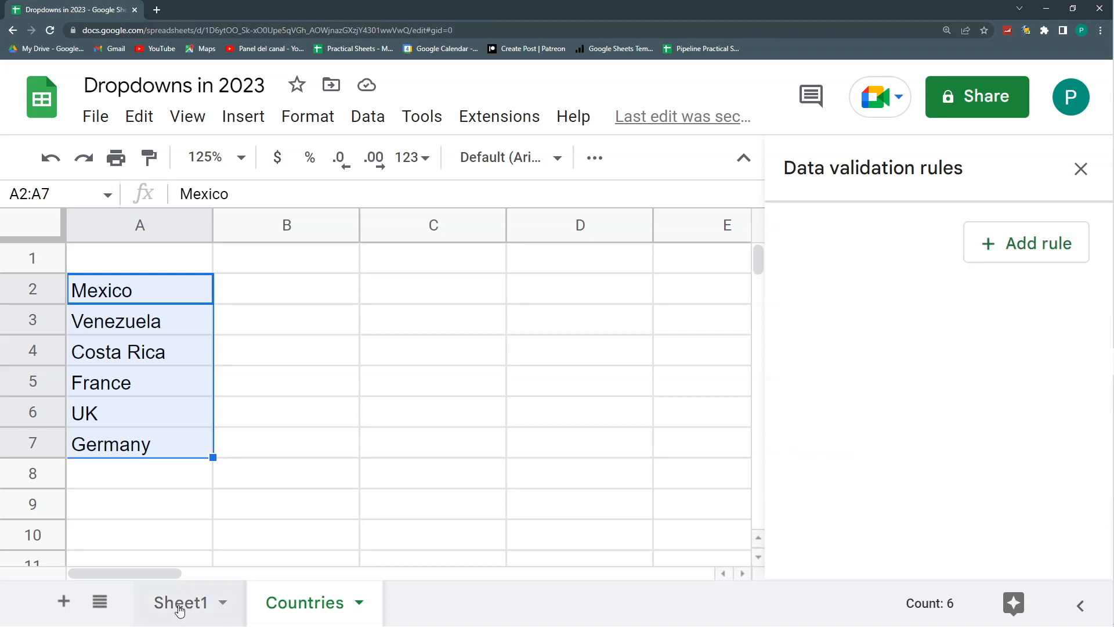
- Choose Venezuela in the Country 3 dropdown in Sheet1 cell F2 and widen column F to show the full name
left_click(179, 604)
left_click(481, 290)
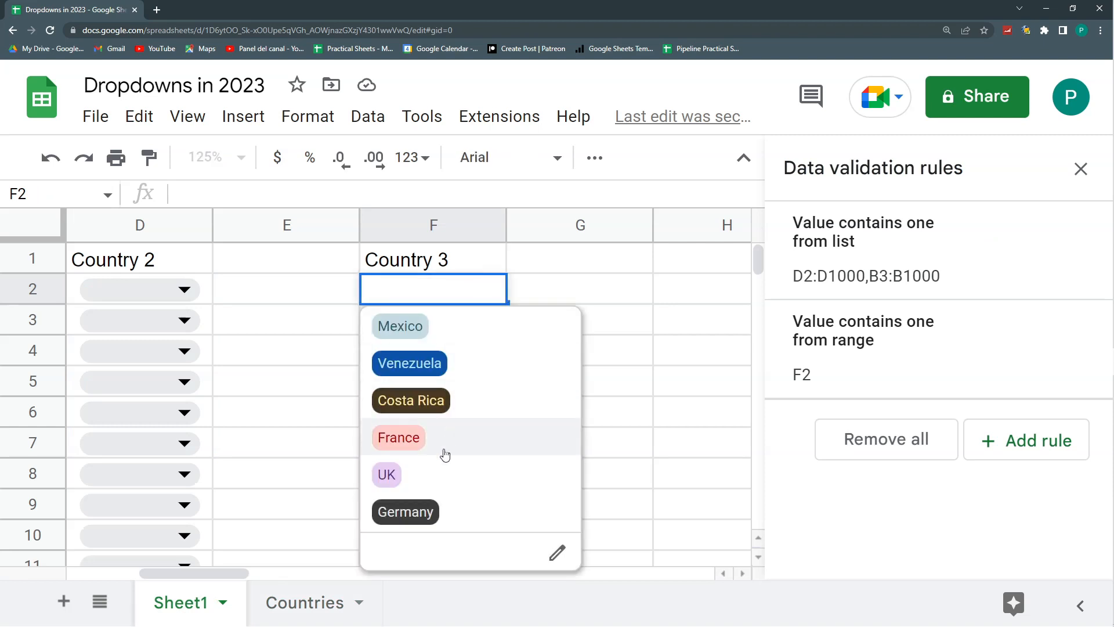
left_click(433, 363)
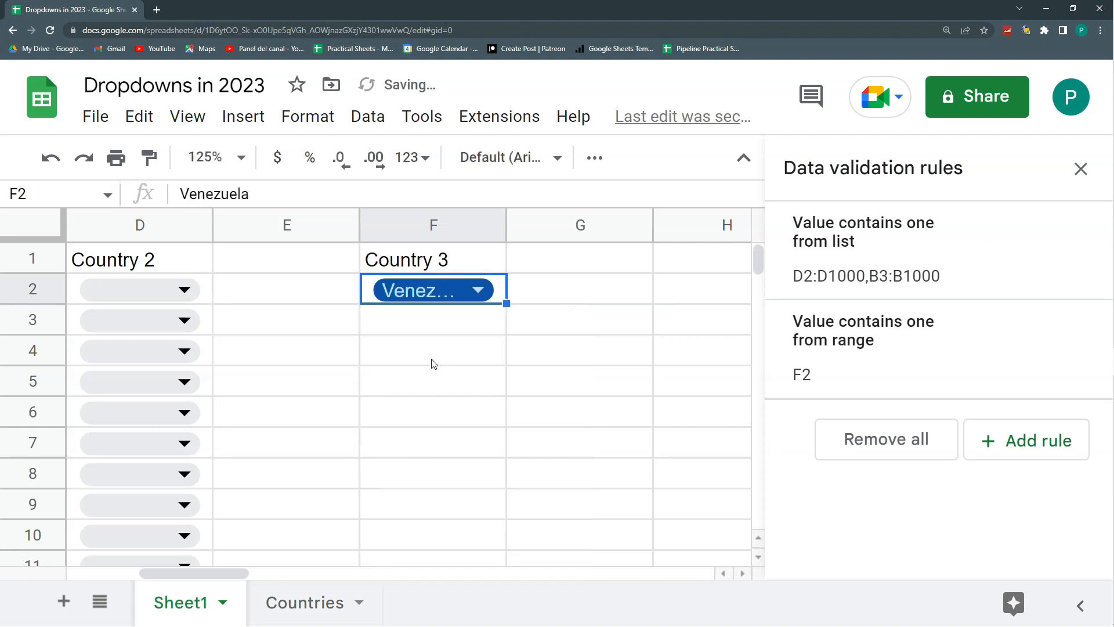
left_click_drag(507, 225, 601, 231)
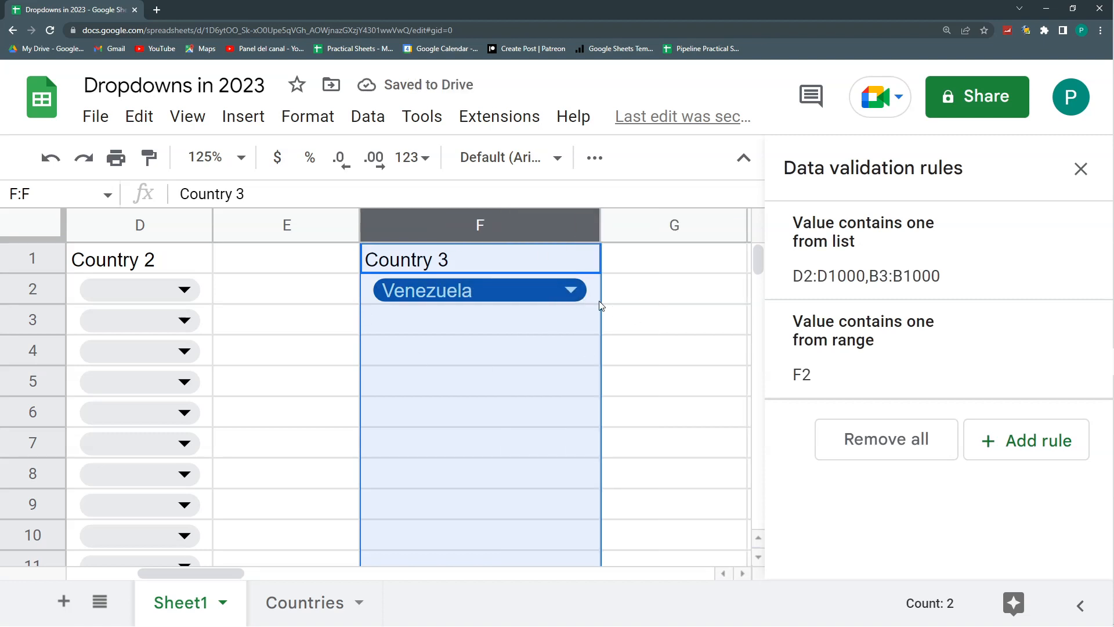
left_click(633, 292)
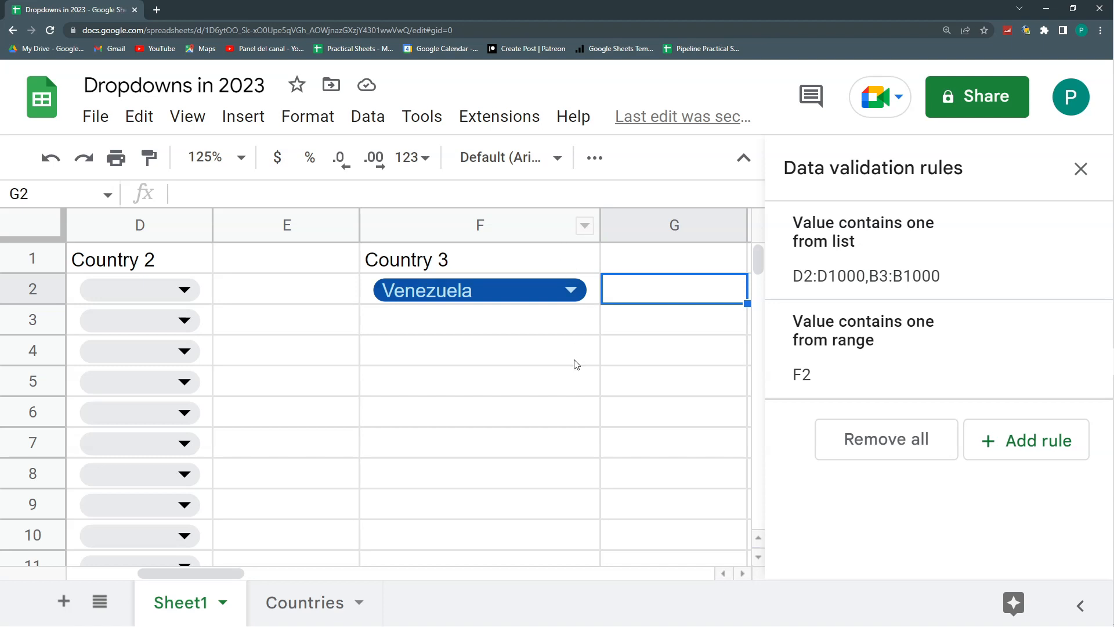
- Clear the country names from A2:A7 on the Countries sheet
left_click(285, 588)
left_click_drag(184, 294, 169, 456)
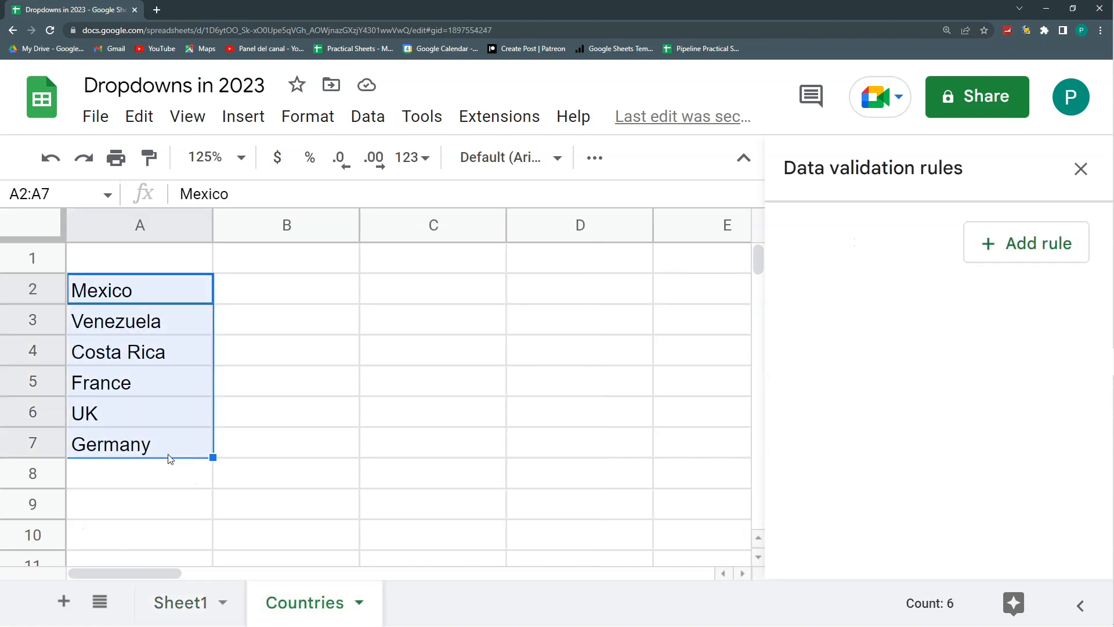
key("Delete")
left_click(159, 266)
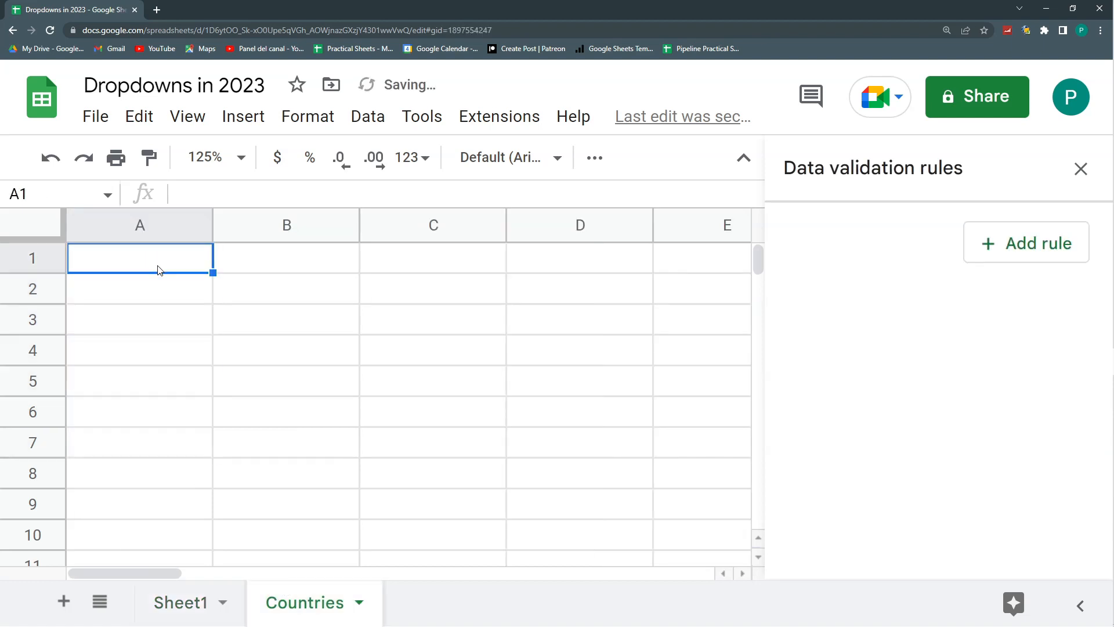
- Add a sheet named Conditional between Sheet1 and Countries, and return to the Countries sheet
left_click(64, 601)
left_click_drag(447, 606, 298, 608)
double_click(298, 608)
type("Cond")
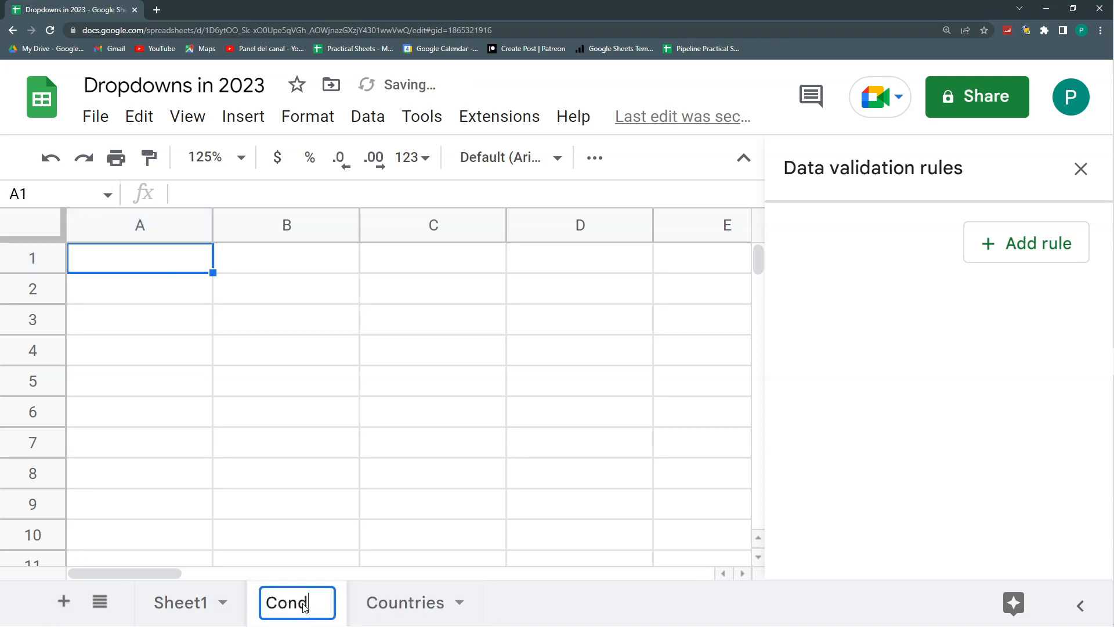
type("itional")
left_click(418, 590)
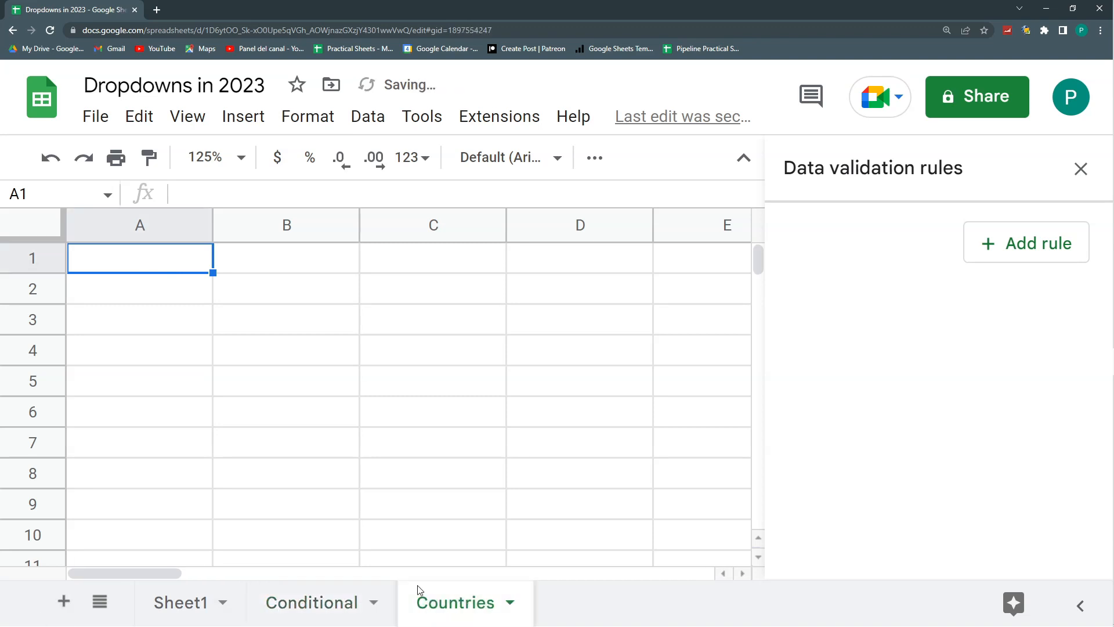
type("Colombia")
key("Tab")
type("Canadá")
key("Tab")
type("US")
left_click(236, 293)
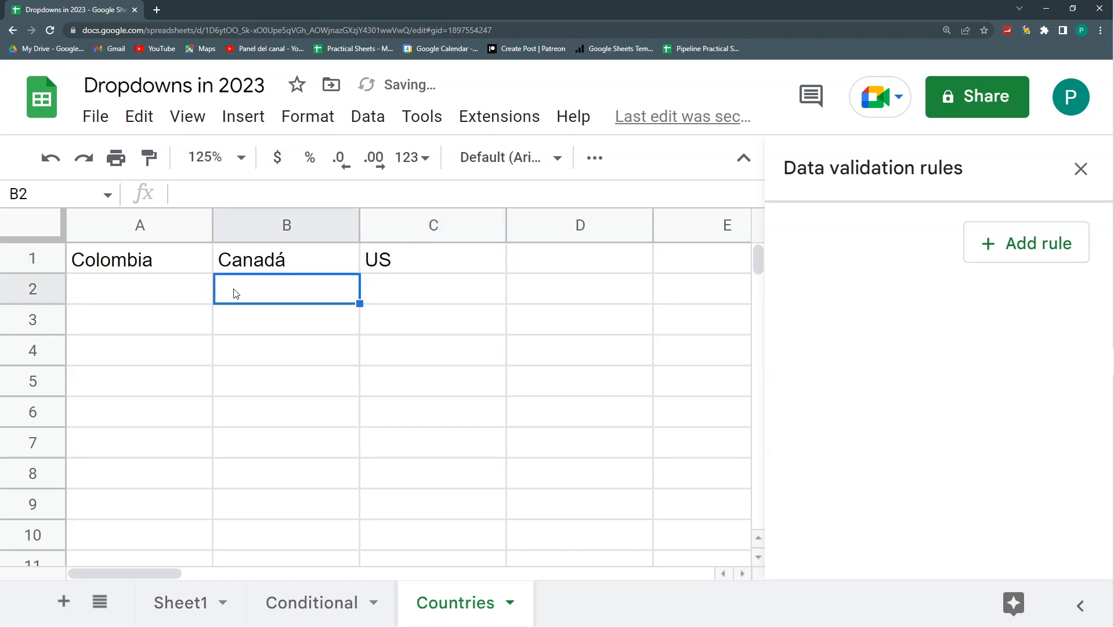
key("Left")
key("Down")
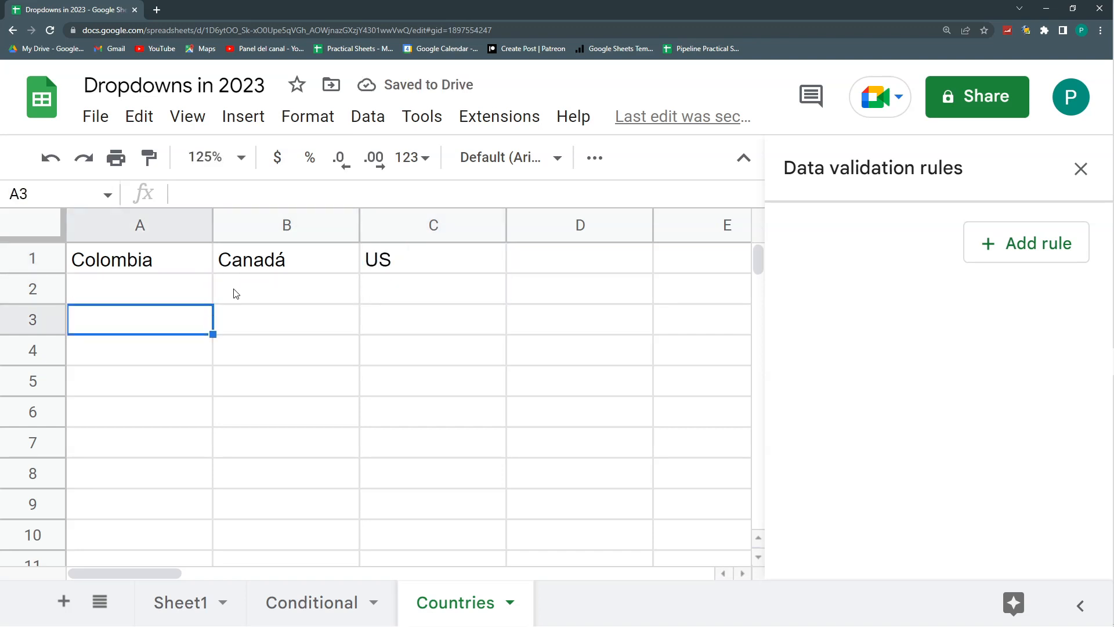
left_click(367, 266)
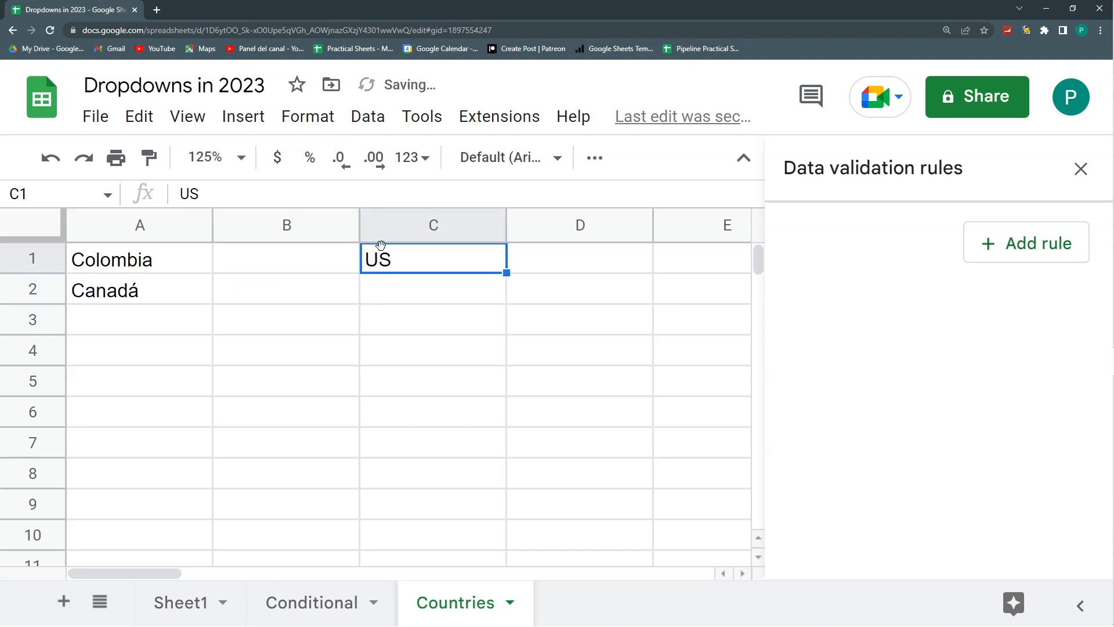
left_click_drag(174, 289, 387, 264)
key("Delete")
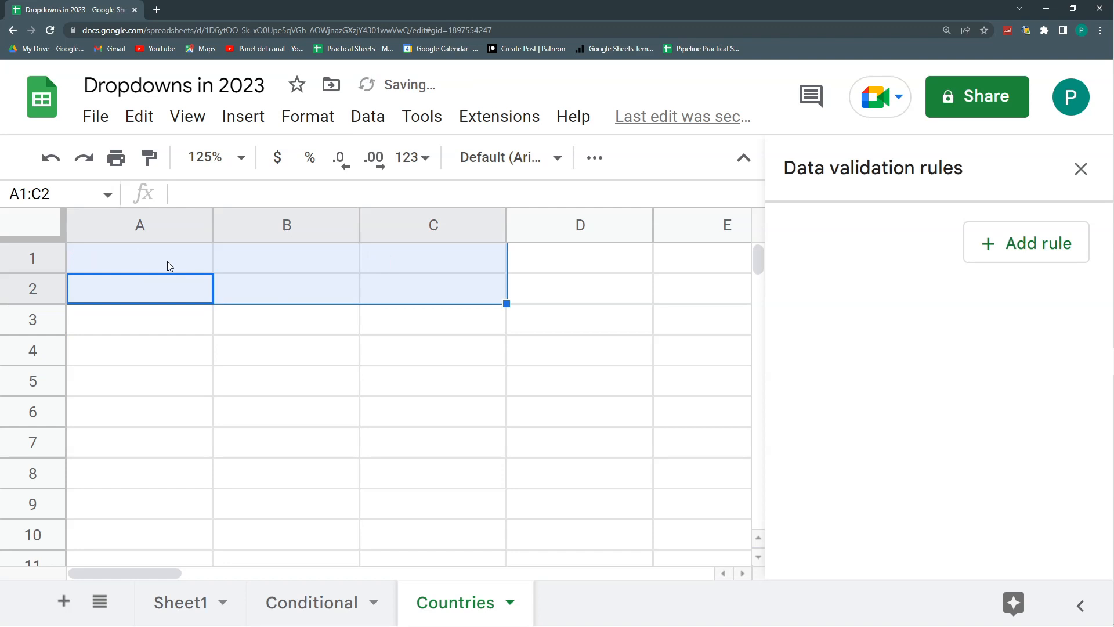
- Enter Colombia in A1 and its cities Medellin, Cartagena and Bogota in B1:B3
left_click(168, 261)
type("Colombia")
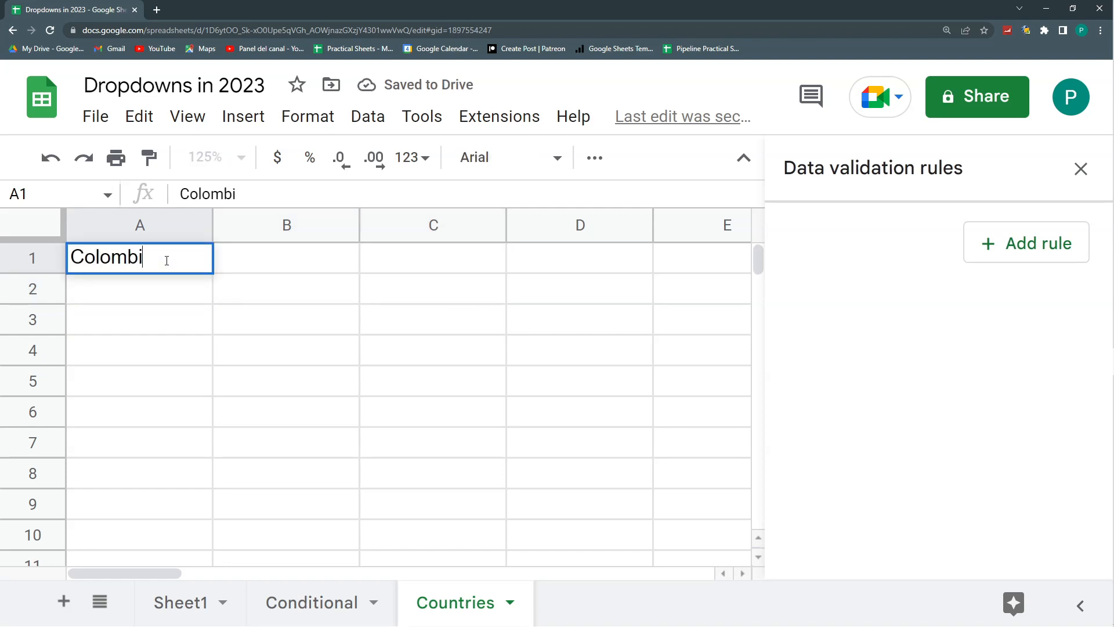
key("Tab")
type("Medellin")
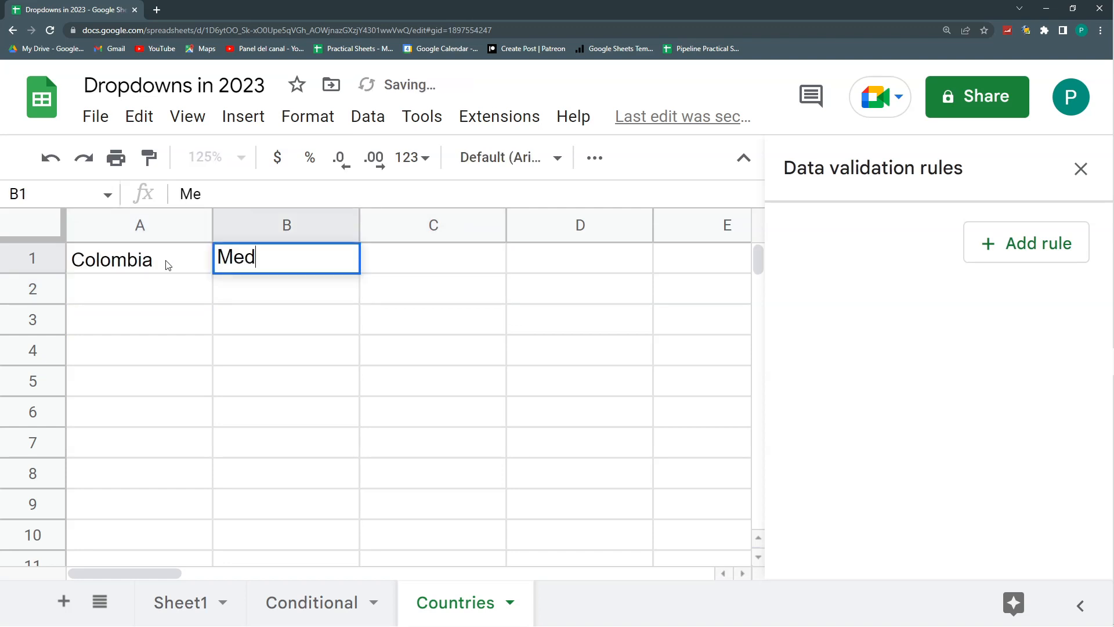
key("Return")
type("Cartagena")
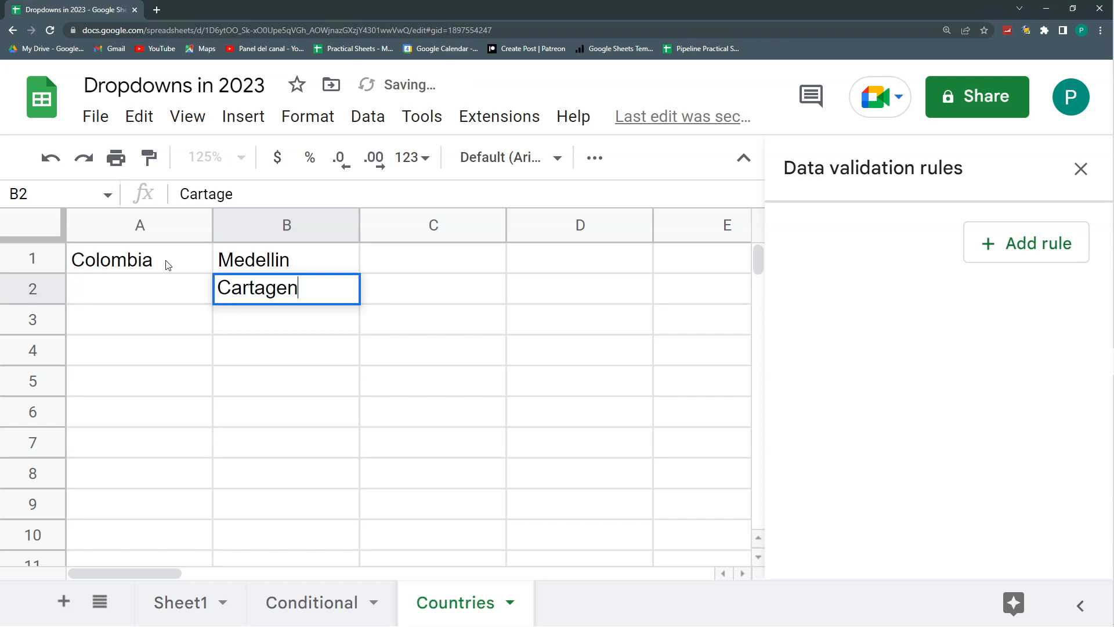
key("Return")
type("Bogota")
key("Return")
- Enter Canadá in A4 and its cities Toronto, Vancouver and Montreal in B4:B6
key("Left")
type("Canadá")
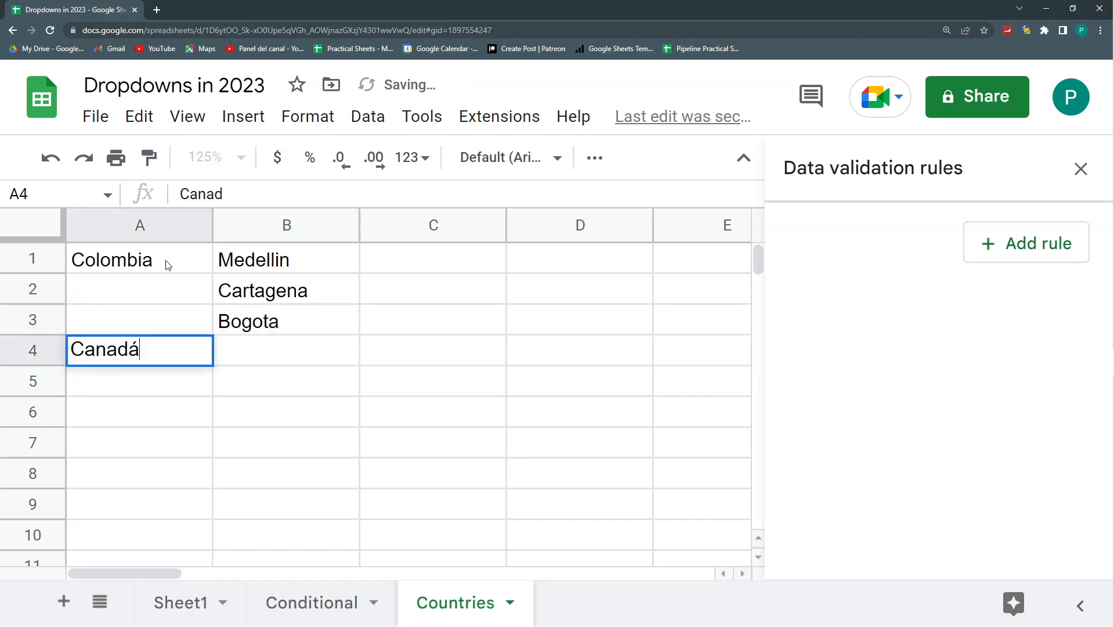
key("Return")
key("Up")
key("Right")
type("Toronto")
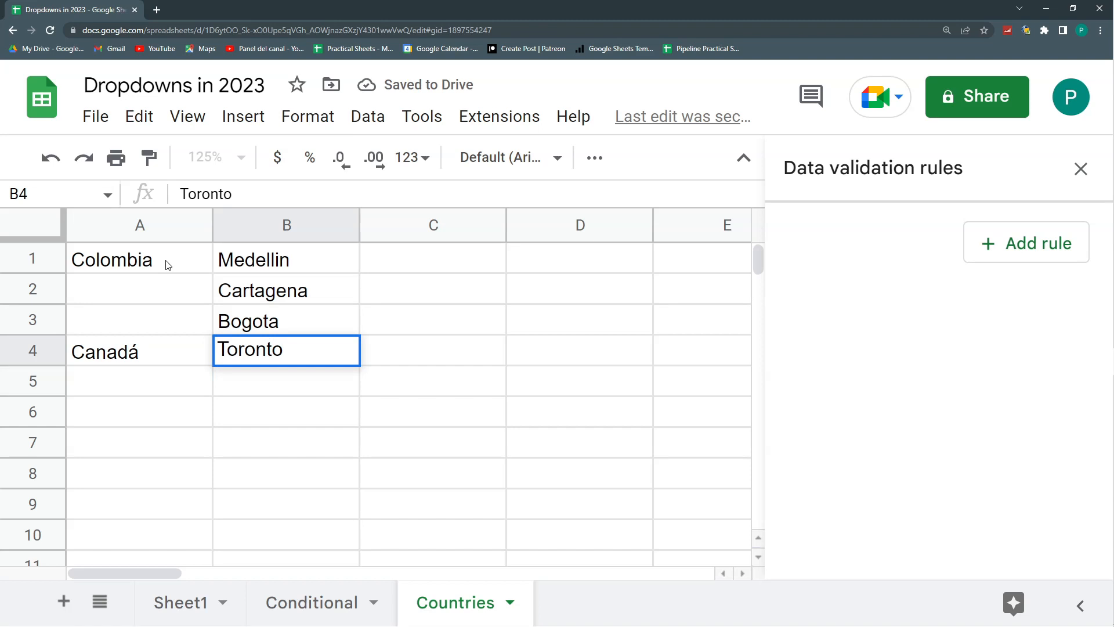
key("Return")
type("Vancouver")
key("Return")
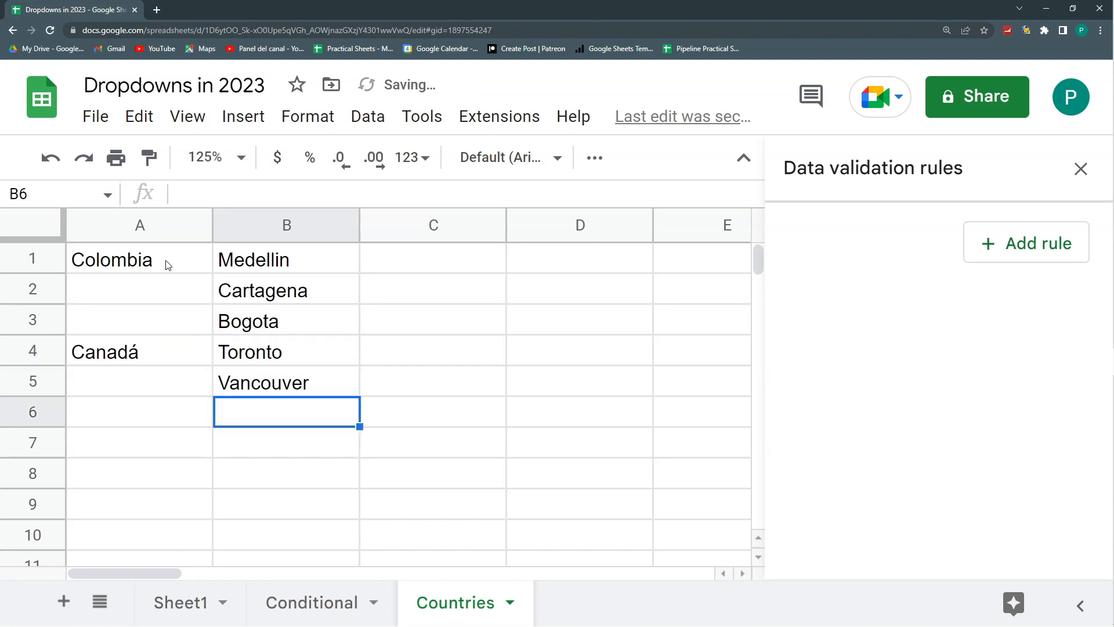
type("Montreal")
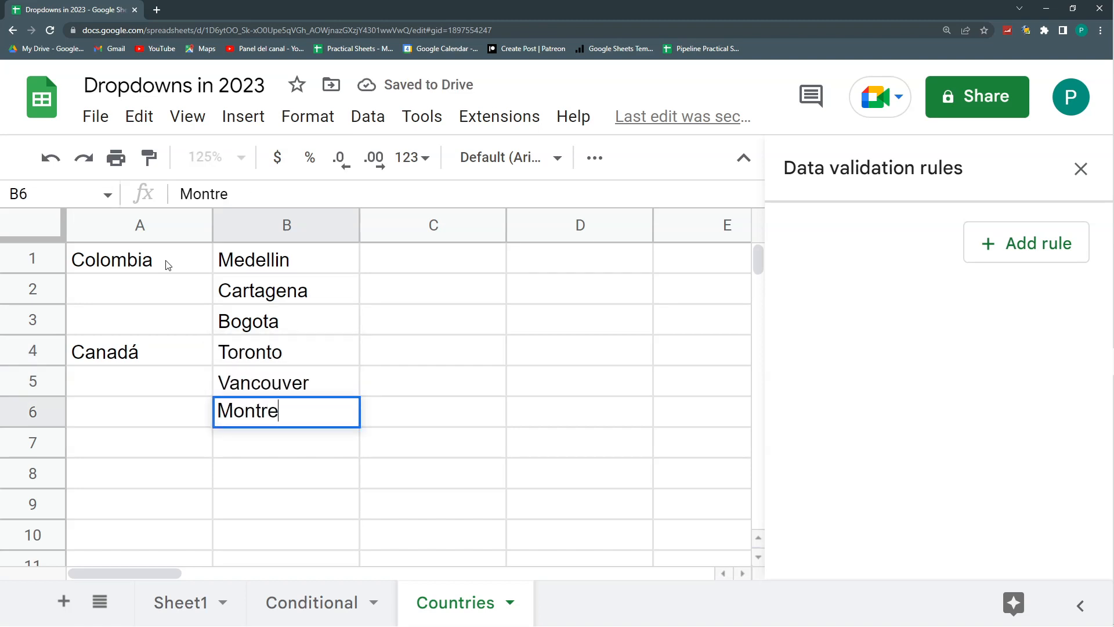
key("Return")
- Enter US in A7 and its cities Miami, New York and Boston in B7:B9
key("Left")
type("US")
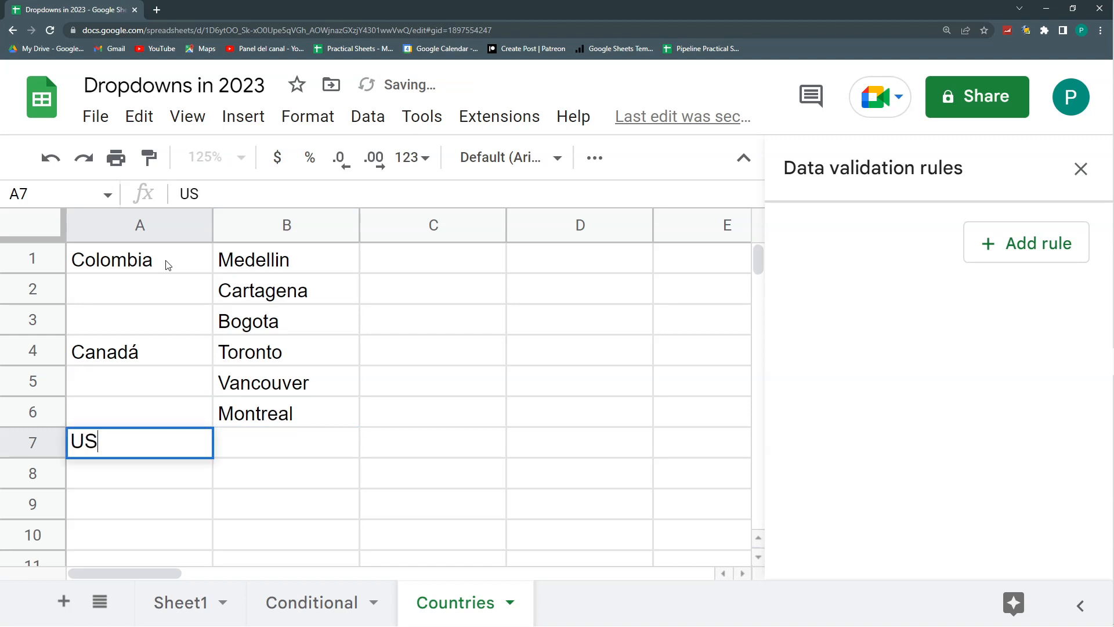
key("Tab")
type("Miami")
key("Return")
type("New York")
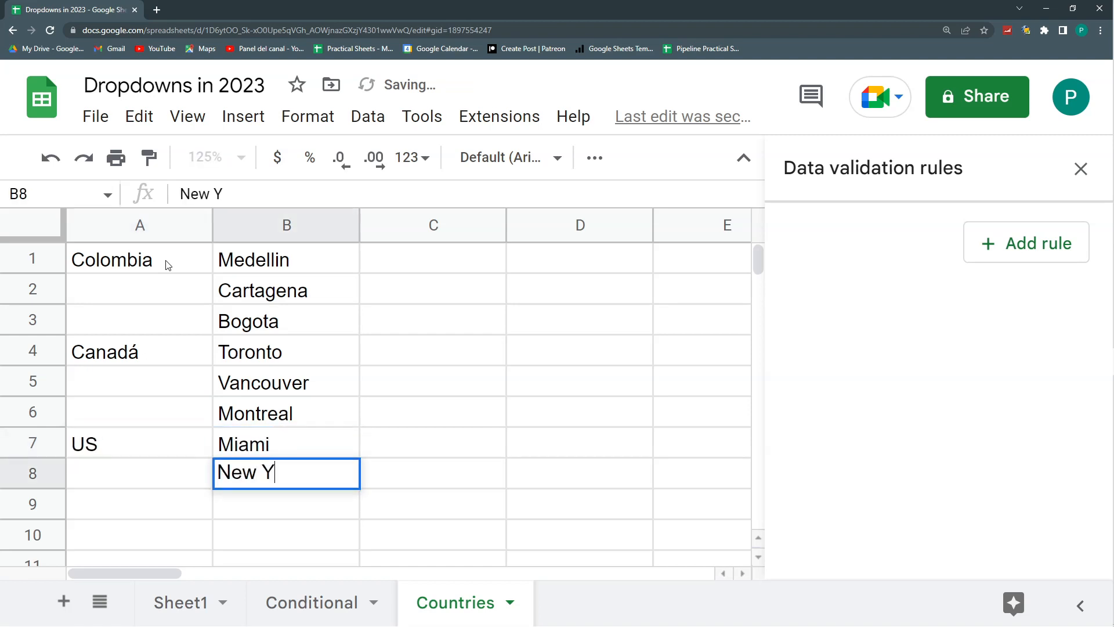
key("Return")
type("Bostonm")
key("BackSpace")
key("Return")
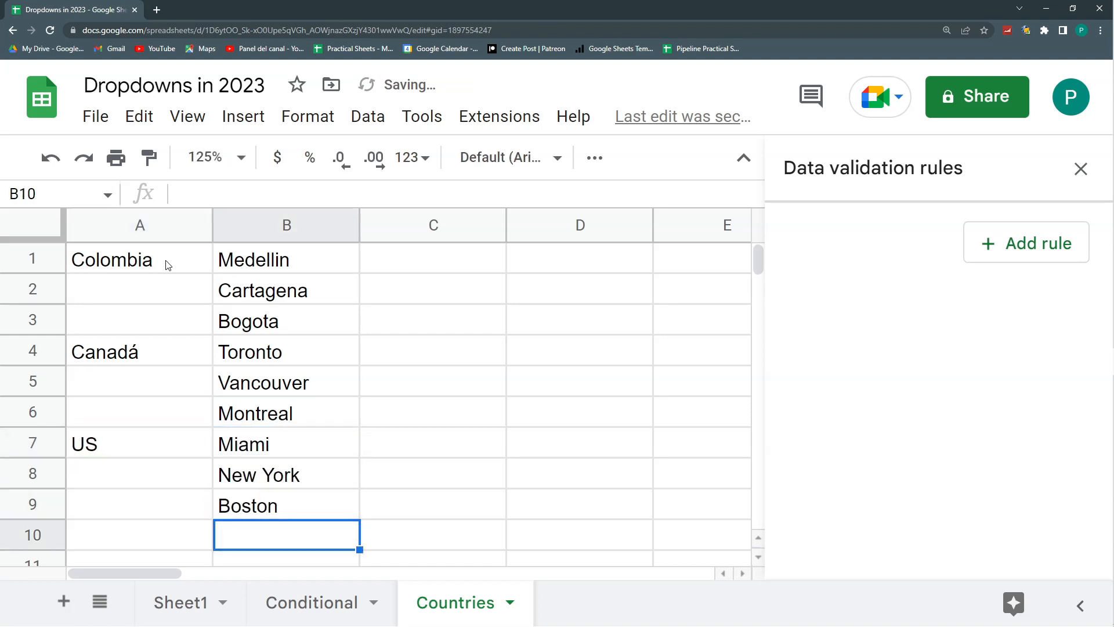
- Copy each country name into the blank cells beneath it: Colombia in A2:A3, Canadá in A5:A6 and US in A8:A9
left_click(168, 265)
key("ctrl+c")
left_click_drag(162, 289, 161, 323)
key("ctrl+v")
left_click(166, 354)
key("ctrl+c")
left_click_drag(169, 384, 166, 413)
key("ctrl+v")
left_click(152, 451)
key("ctrl+c")
left_click_drag(160, 474, 164, 509)
key("ctrl+v")
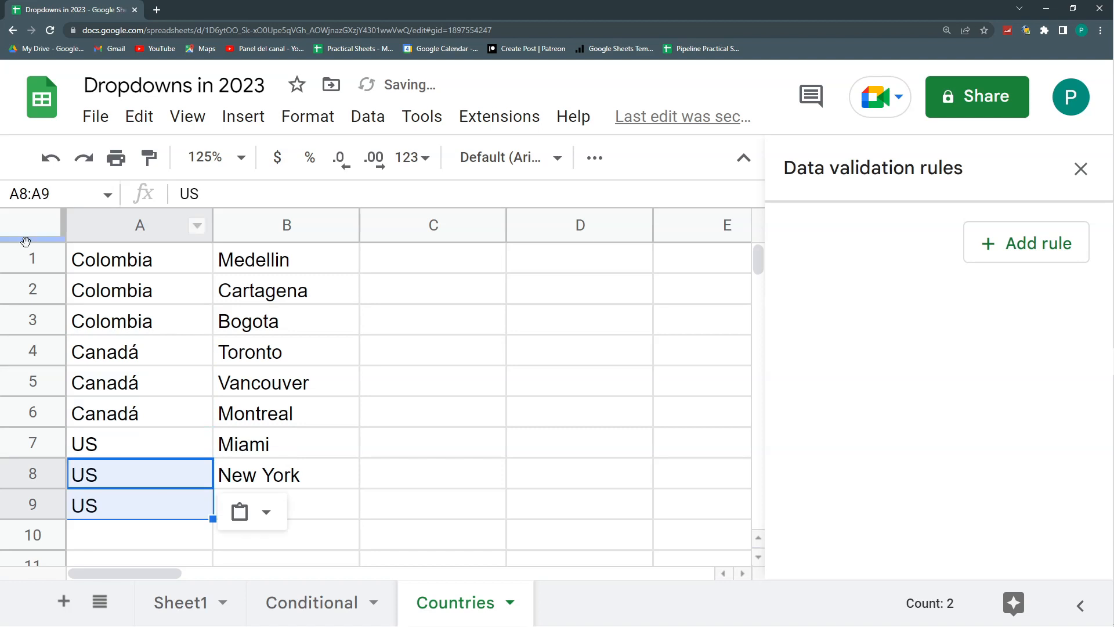
- Insert a row above the list and enter the headers Country in A1 and City in B1
right_click(30, 258)
left_click(171, 349)
type("Country")
key("Tab")
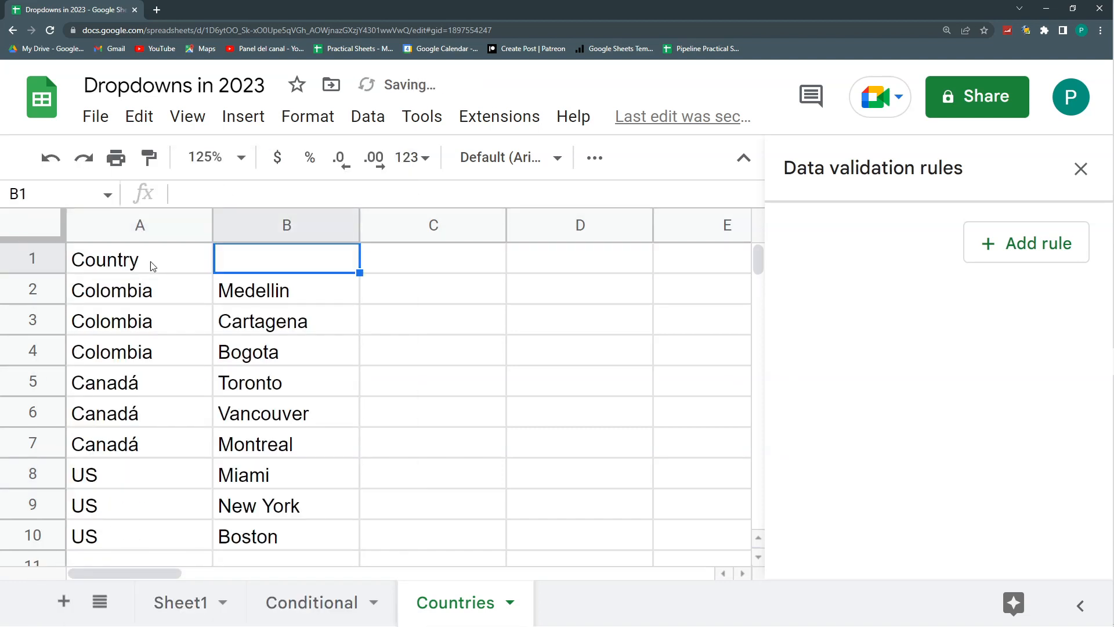
type("Bogot")
key("BackSpace")
key("BackSpace")
key("BackSpace")
key("BackSpace")
key("BackSpace")
key("BackSpace")
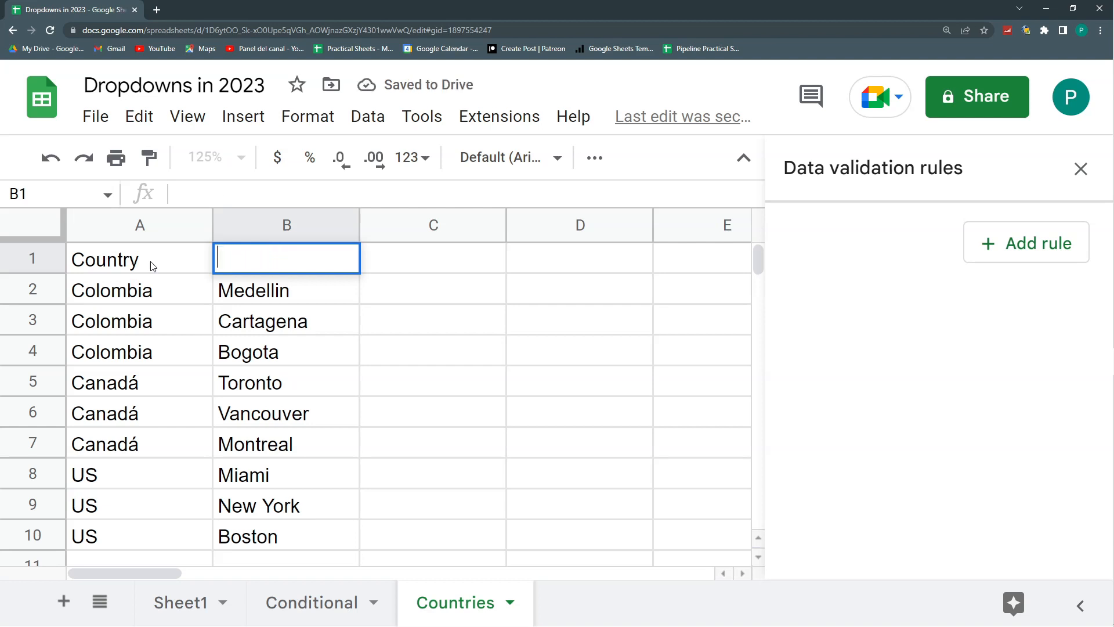
type("City")
key("Return")
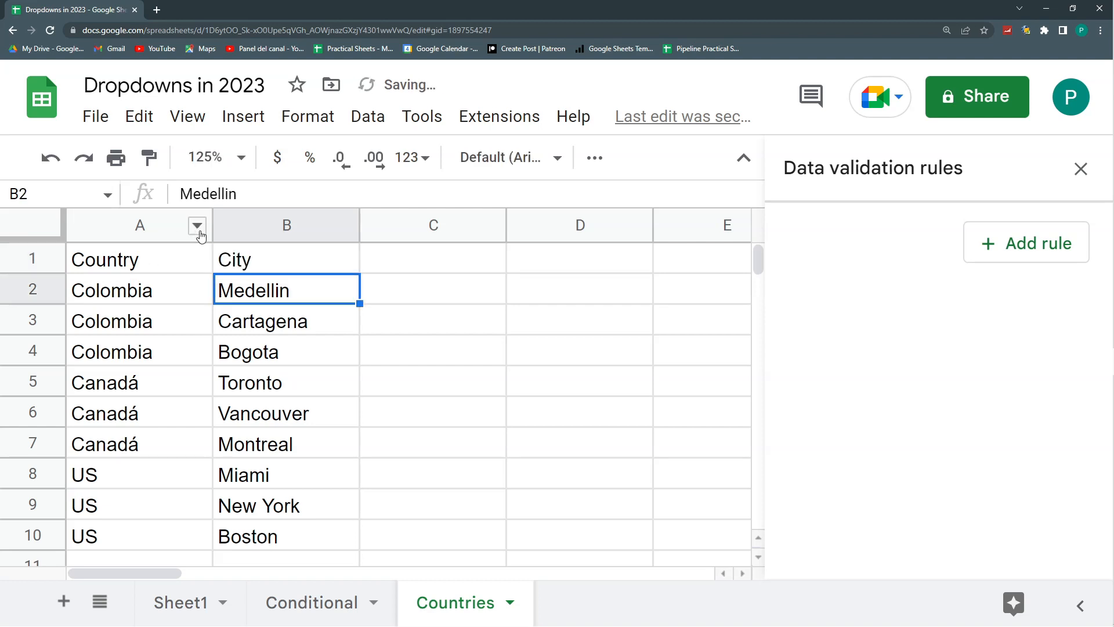
- Fit the widths of columns A and B to their contents
double_click(209, 231)
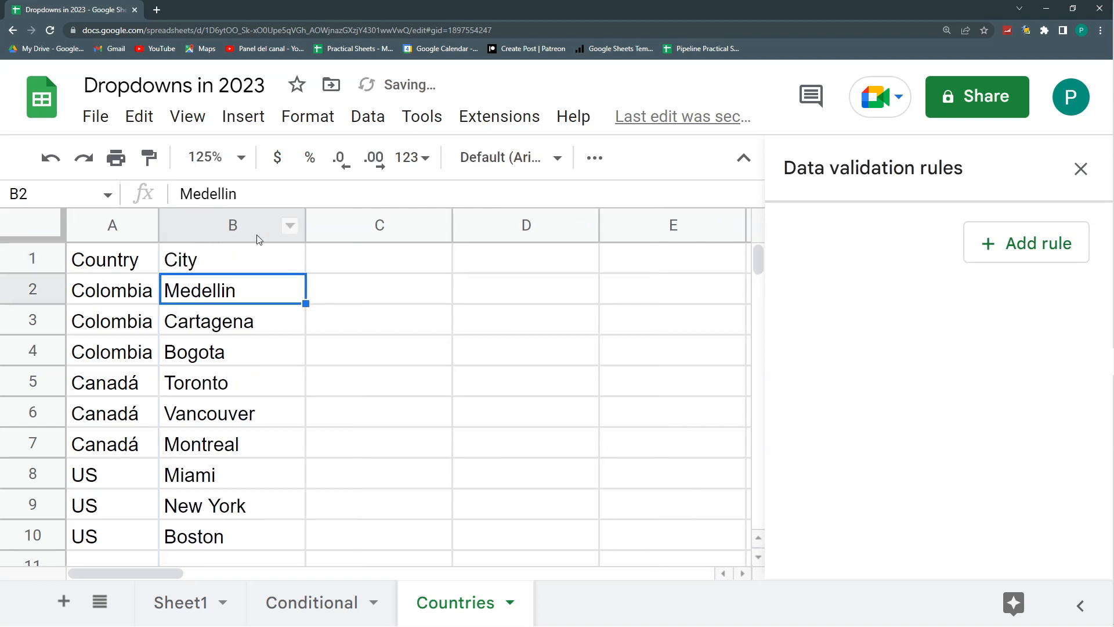
double_click(304, 225)
left_click(298, 295)
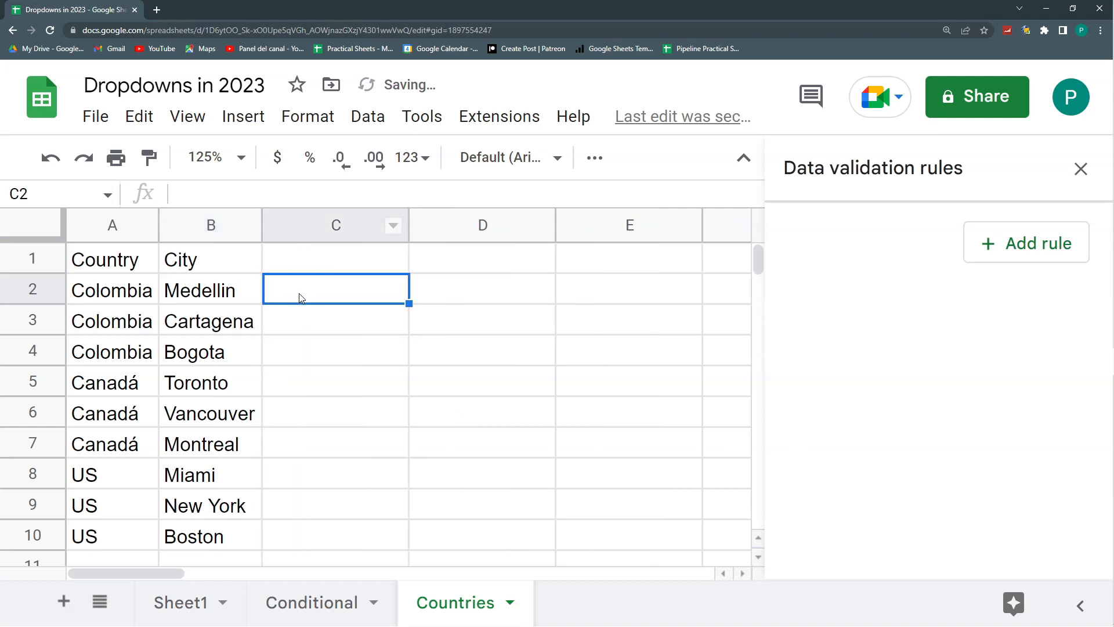
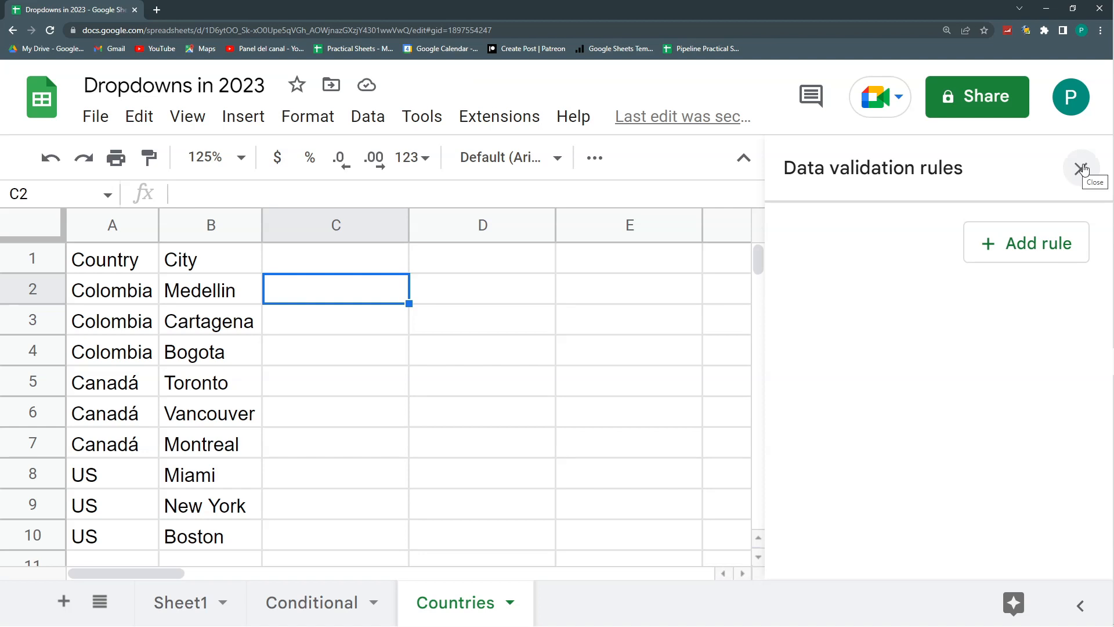
- On the Conditional sheet, enter the headers Country in A1 and City in B1
left_click(343, 613)
type("Country")
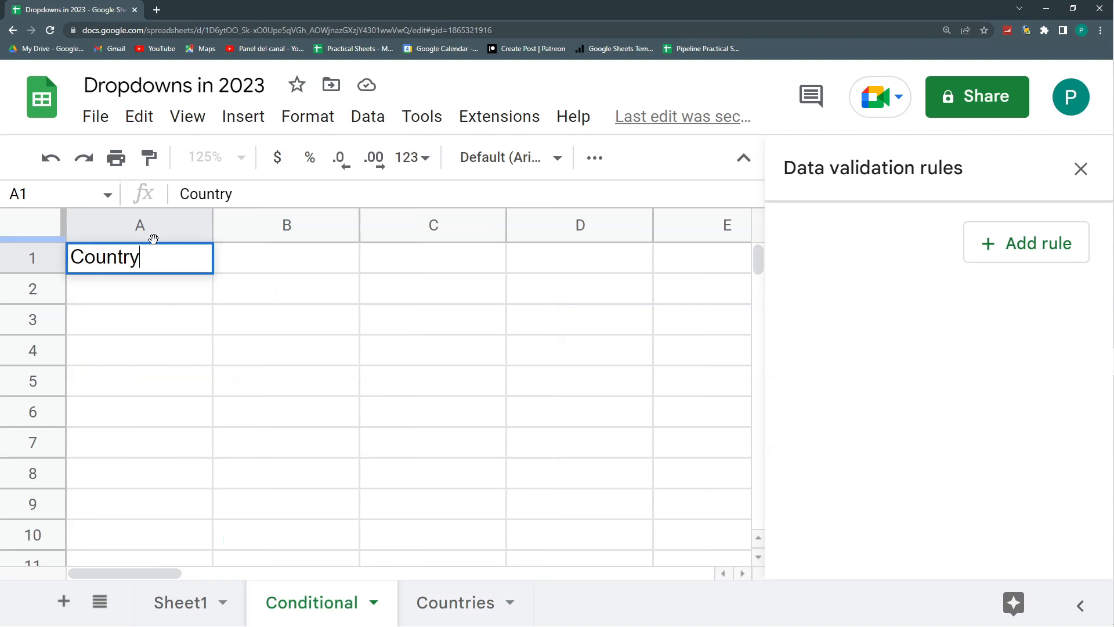
key("Tab")
type("City")
key("Return")
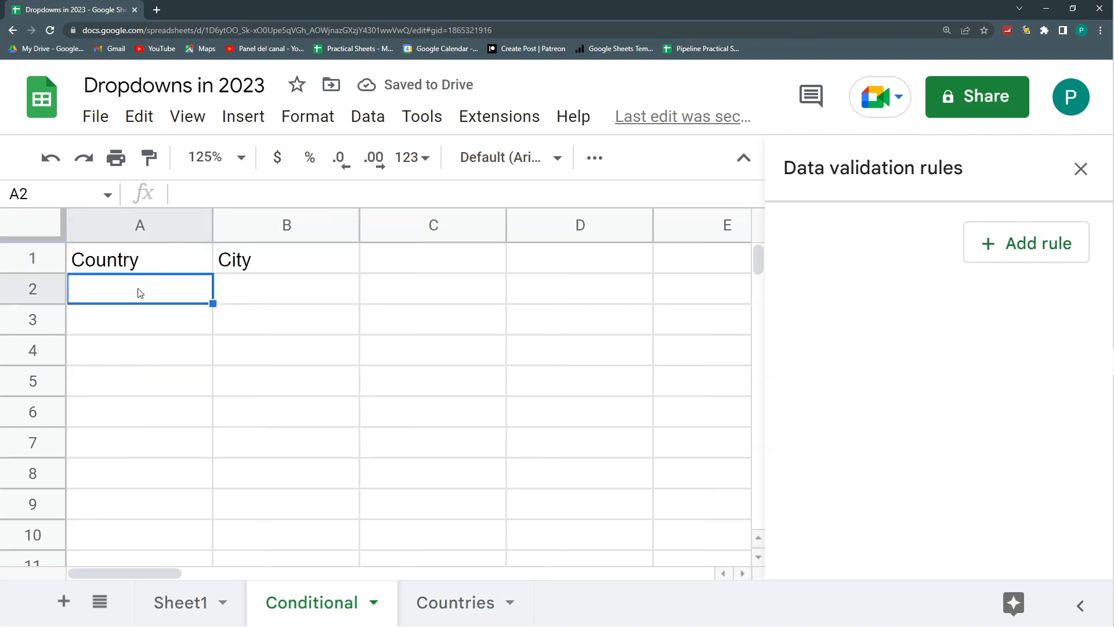
- Check the country list on the Countries sheet and add a dropdown-from-a-range rule applied to Conditional!A2:A
left_click(441, 606)
left_click_drag(111, 298, 110, 534)
left_click(312, 603)
left_click(472, 610)
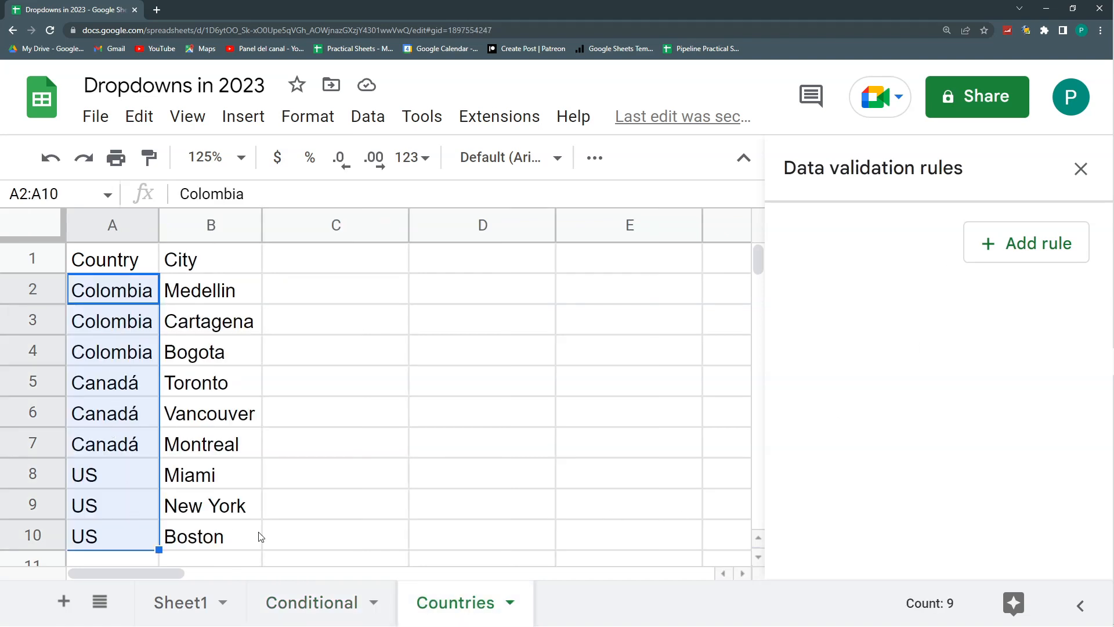
left_click(312, 610)
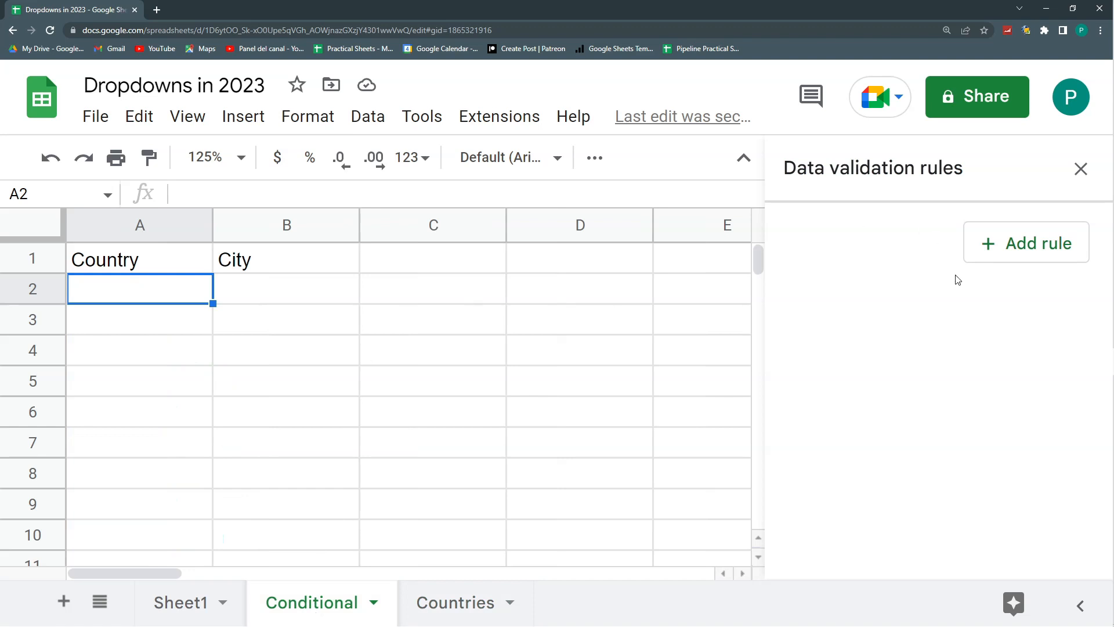
left_click(1038, 253)
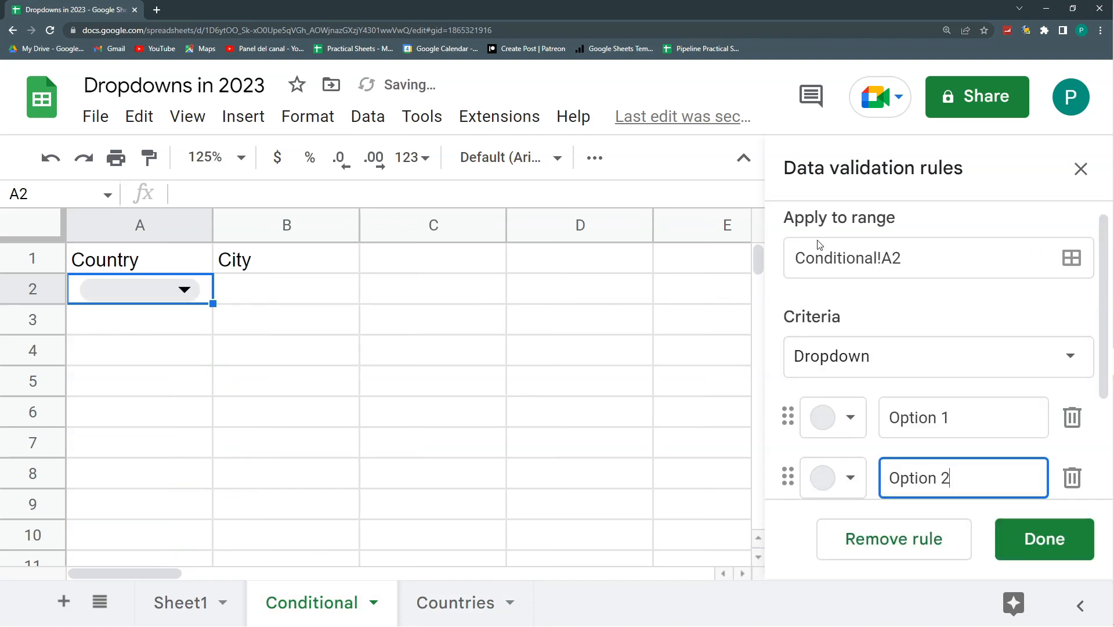
left_click(946, 255)
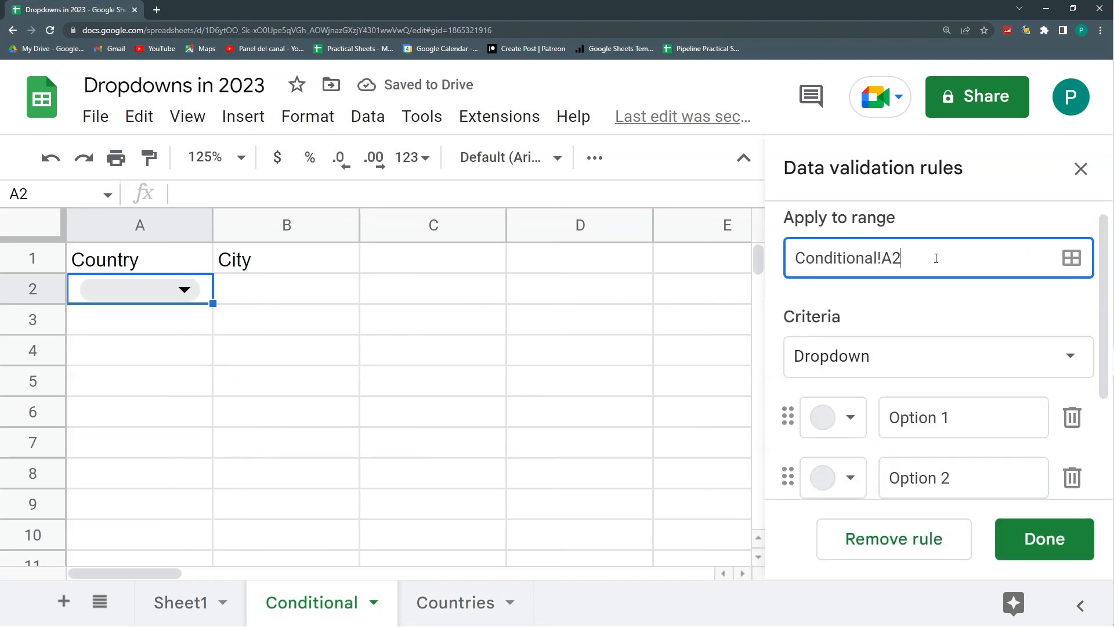
left_click(1029, 356)
left_click(957, 393)
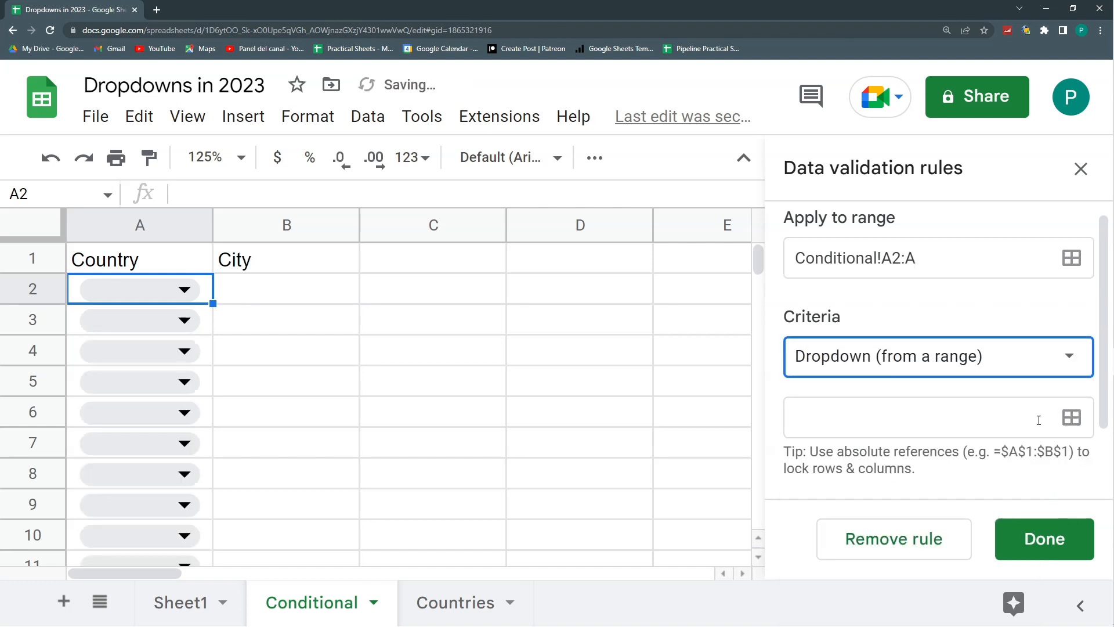
- Source the country dropdown's items from the range Countries!A2:A
left_click(1072, 418)
left_click(467, 601)
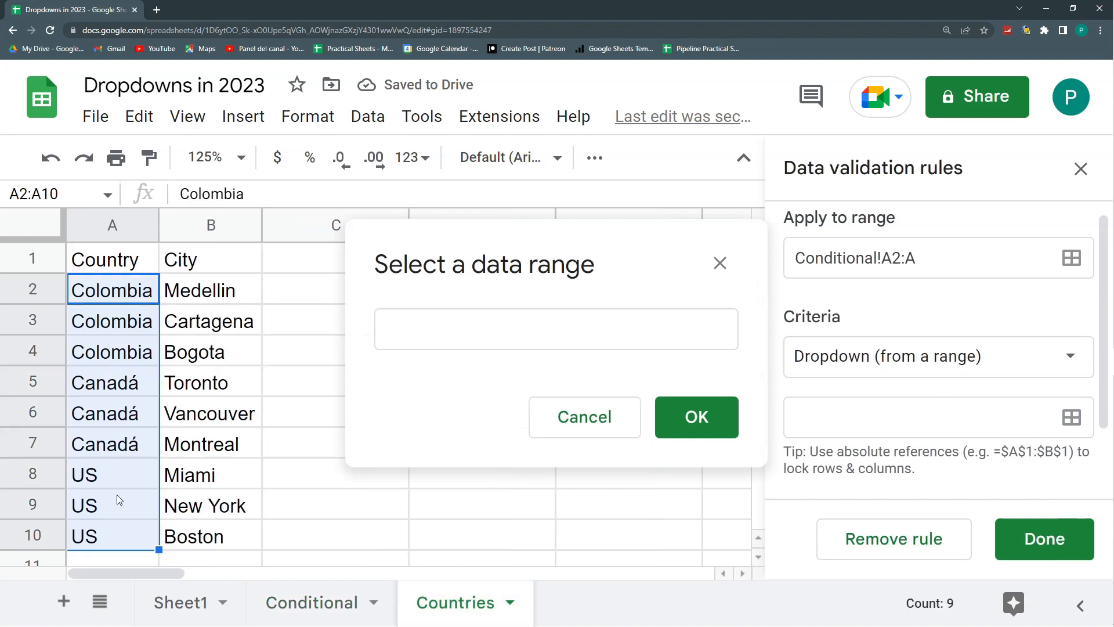
left_click_drag(92, 294, 94, 537)
left_click(544, 333)
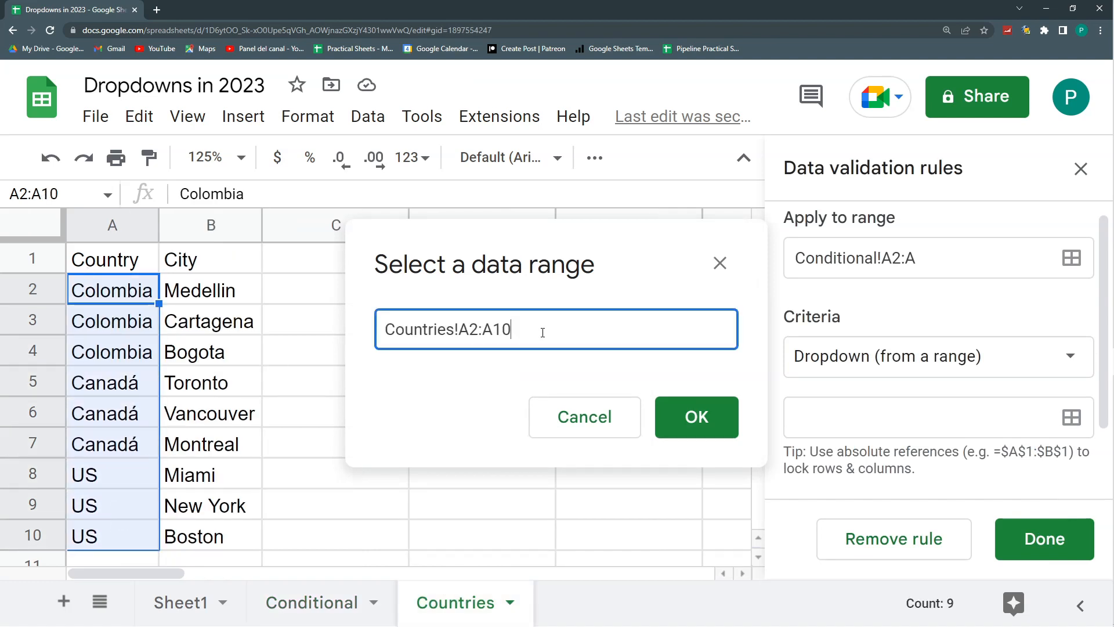
left_click(713, 423)
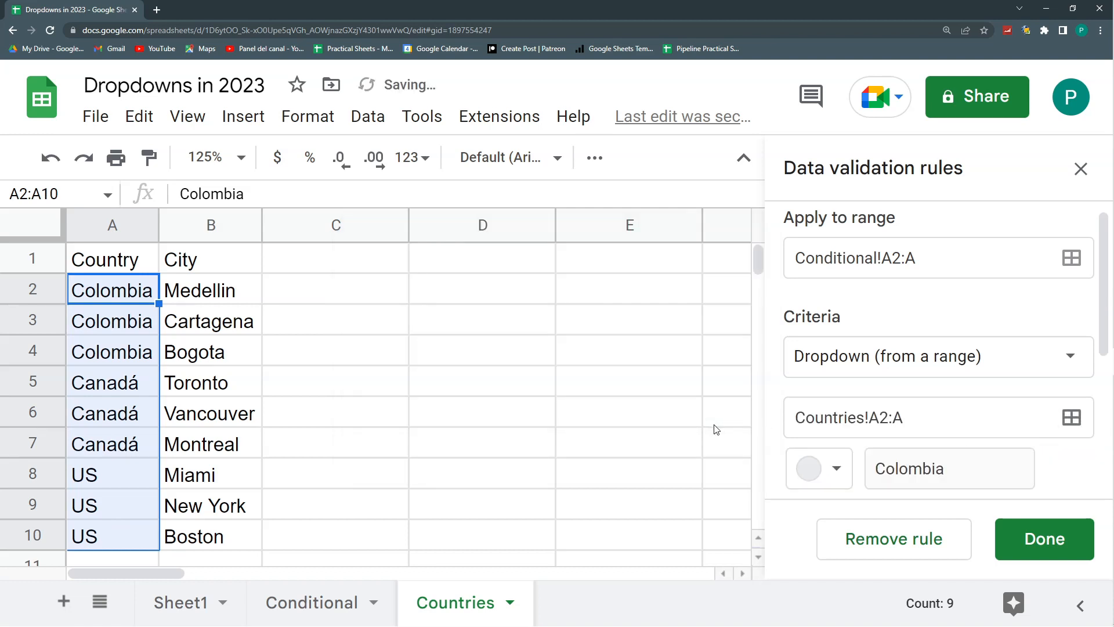
- Give the Colombia item in the country dropdown a light blue colour
scroll(868, 443, "down", 4)
scroll(937, 438, "up", 2)
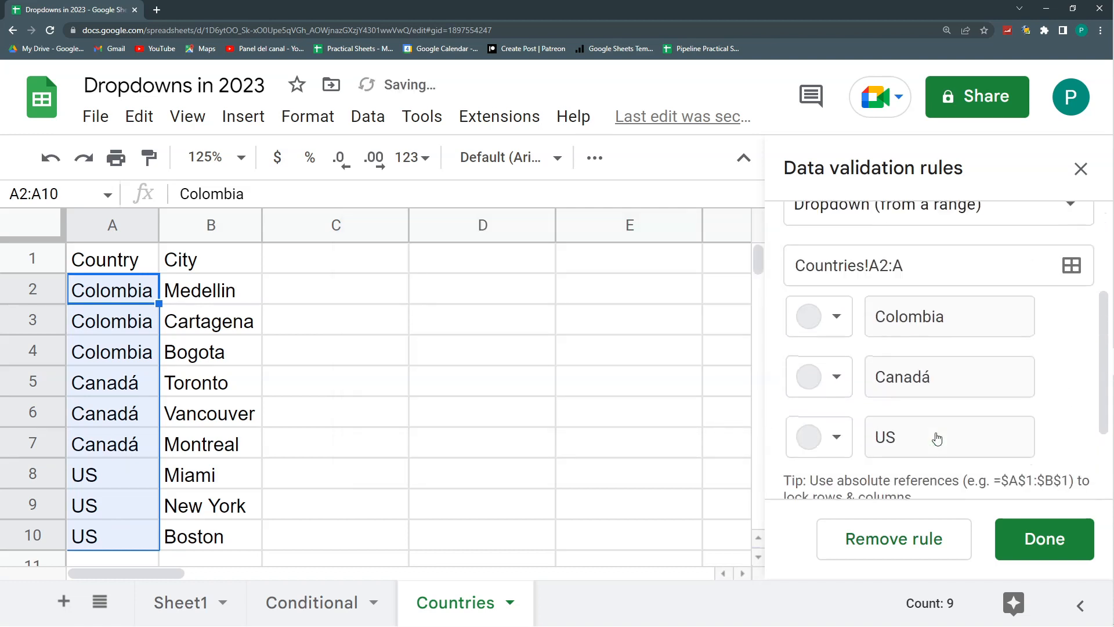
left_click(828, 314)
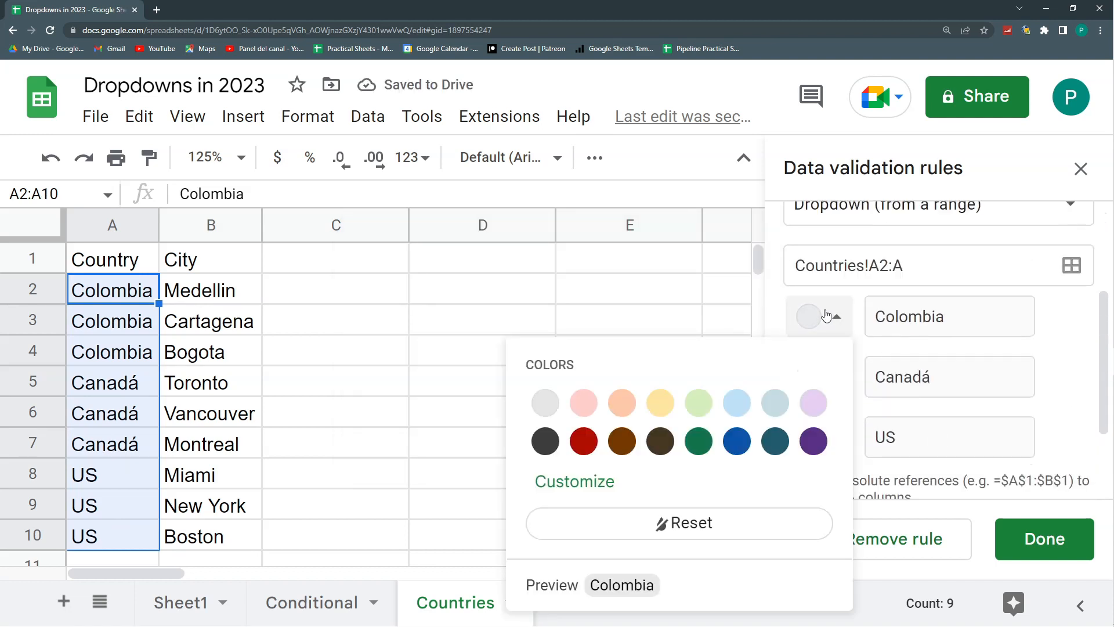
left_click(585, 450)
left_click(819, 377)
left_click(881, 340)
left_click(836, 326)
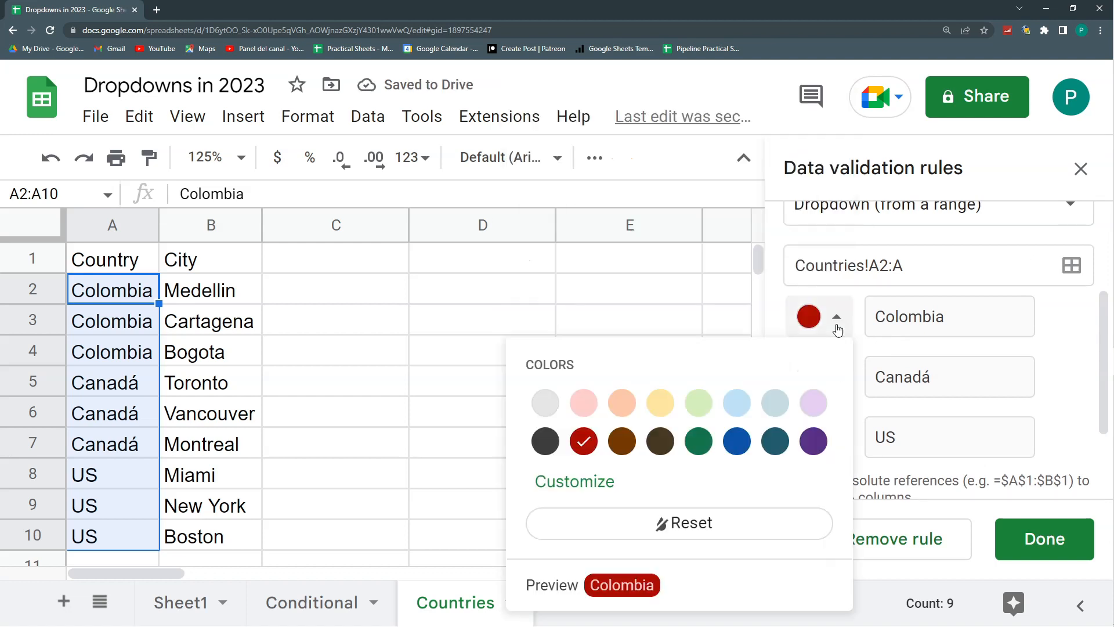
left_click(737, 403)
- Give the Canadá item a dark red colour and save the country dropdown rule
left_click(819, 377)
left_click(583, 184)
left_click(830, 450)
left_click(838, 446)
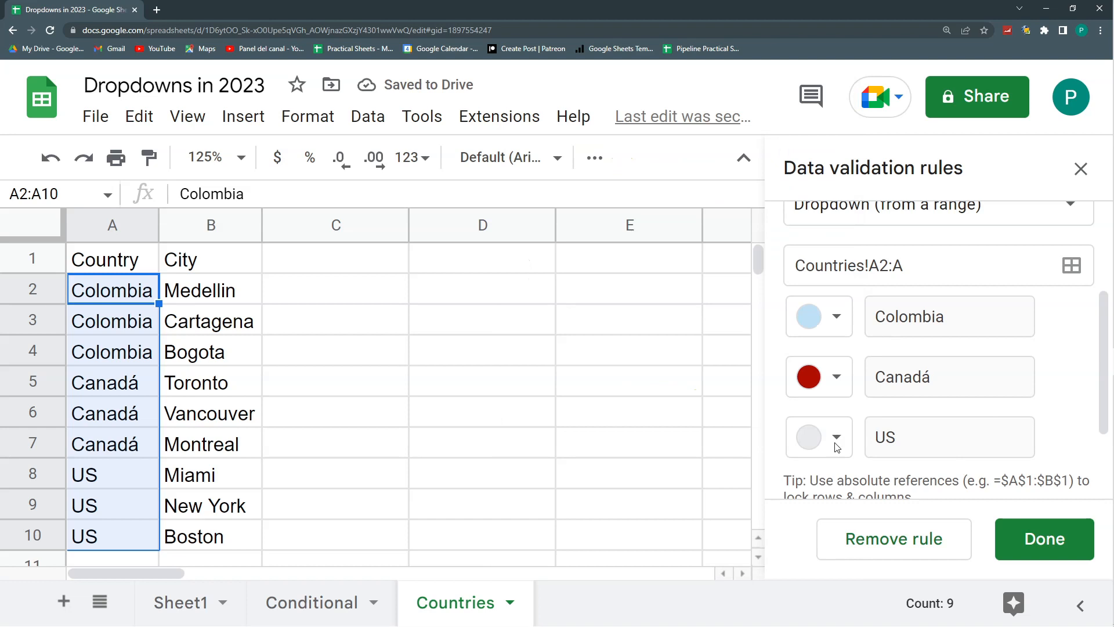
left_click(1049, 549)
- Try the country dropdowns on the Conditional sheet and choose Colombia in A2
left_click(311, 602)
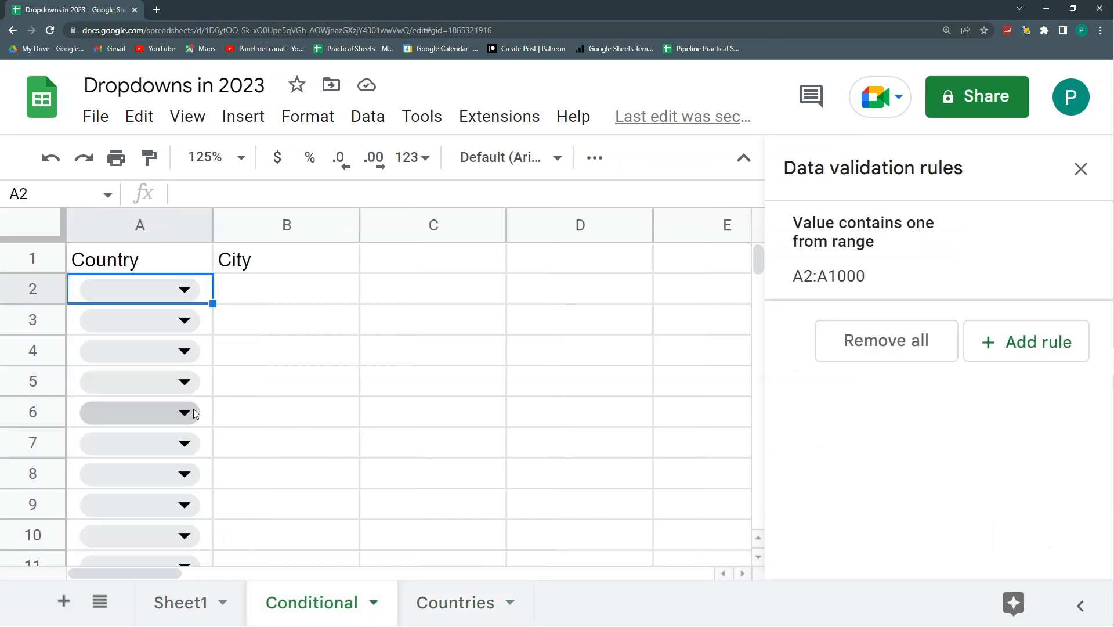
left_click(192, 292)
left_click(325, 292)
left_click(181, 322)
left_click(418, 328)
left_click(297, 293)
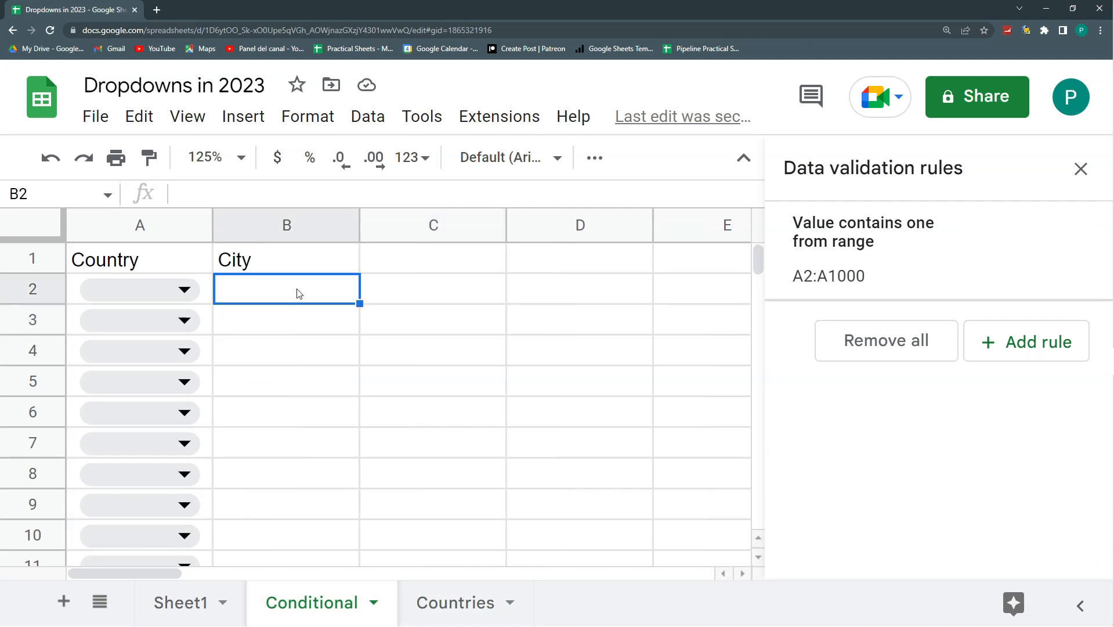
left_click(193, 290)
left_click(146, 327)
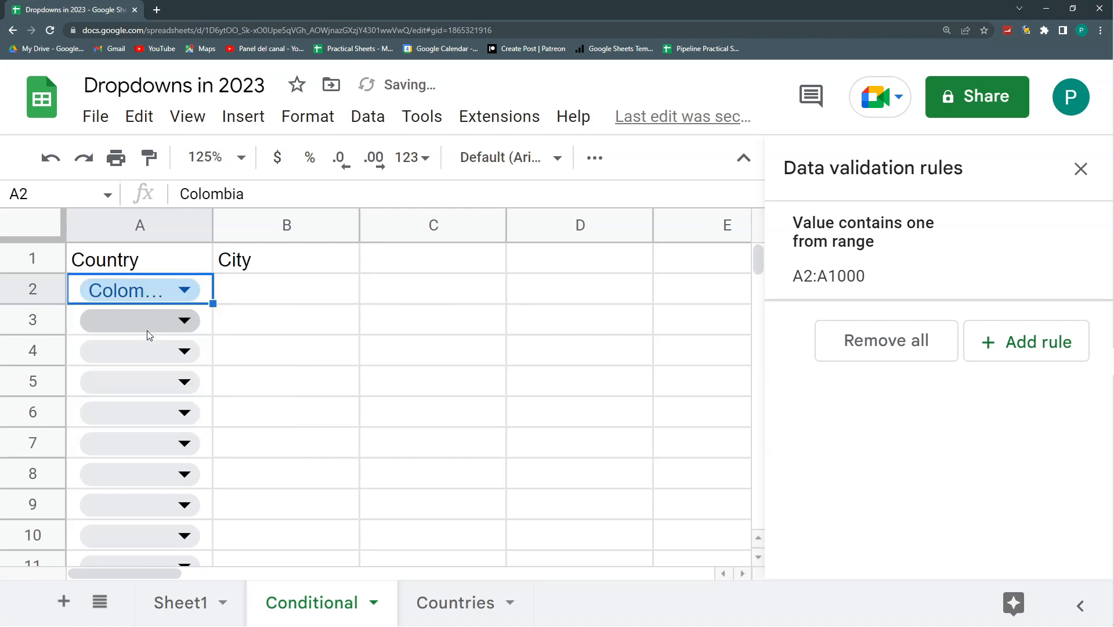
- Add a validation rule to cell B2 under City with the criteria Dropdown (from a range)
left_click(277, 293)
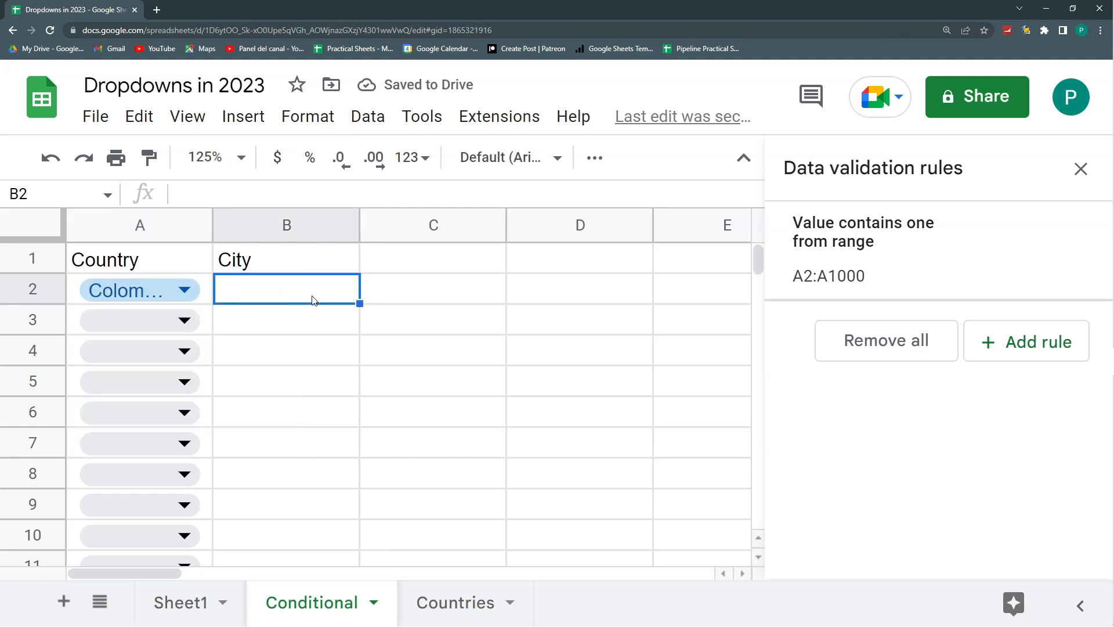
left_click(1001, 345)
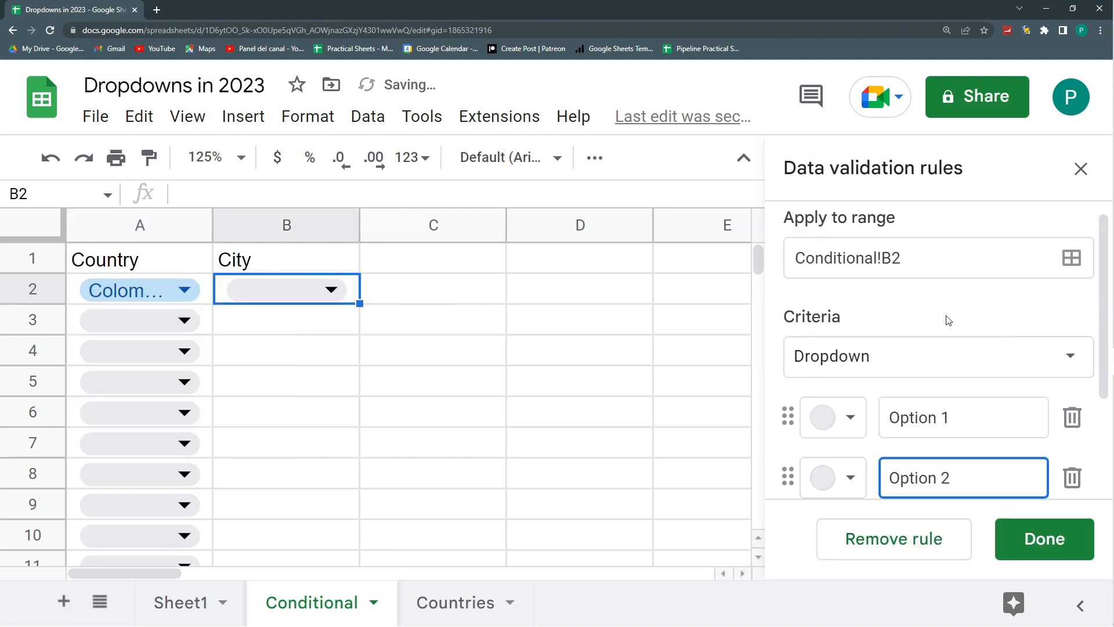
left_click(1023, 347)
left_click(987, 390)
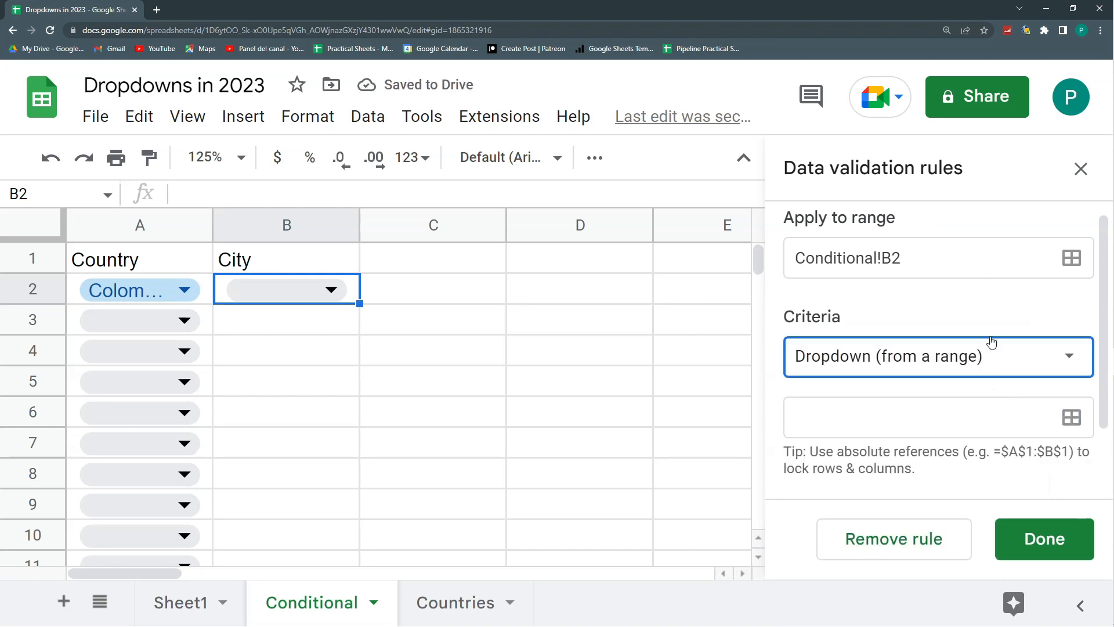
- Source the city dropdown's items from the range Countries!B2:B
left_click(1071, 416)
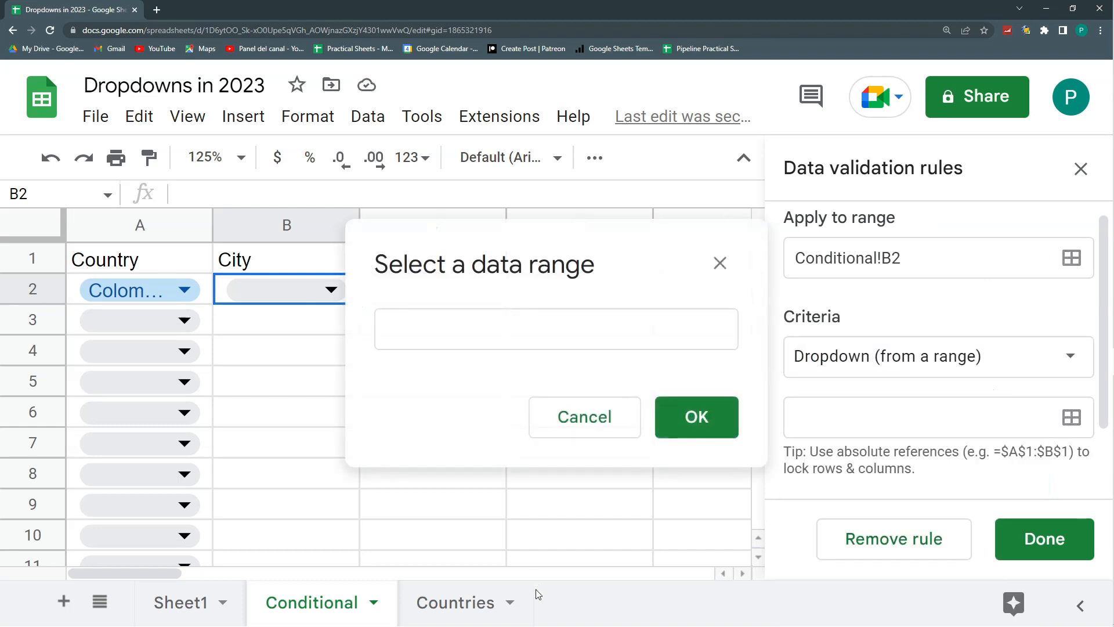
left_click(451, 620)
left_click(209, 290)
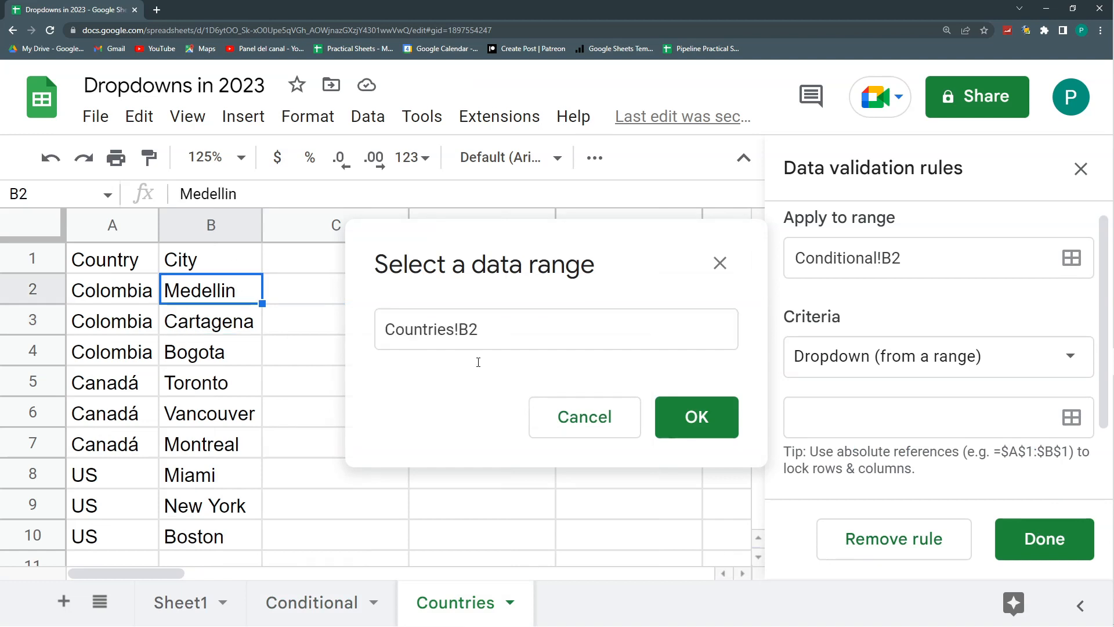
type(":B")
key("Return")
- Apply the city dropdown rule to Conditional!B2:B, save it, and check the cities offered in B2
left_click(933, 250)
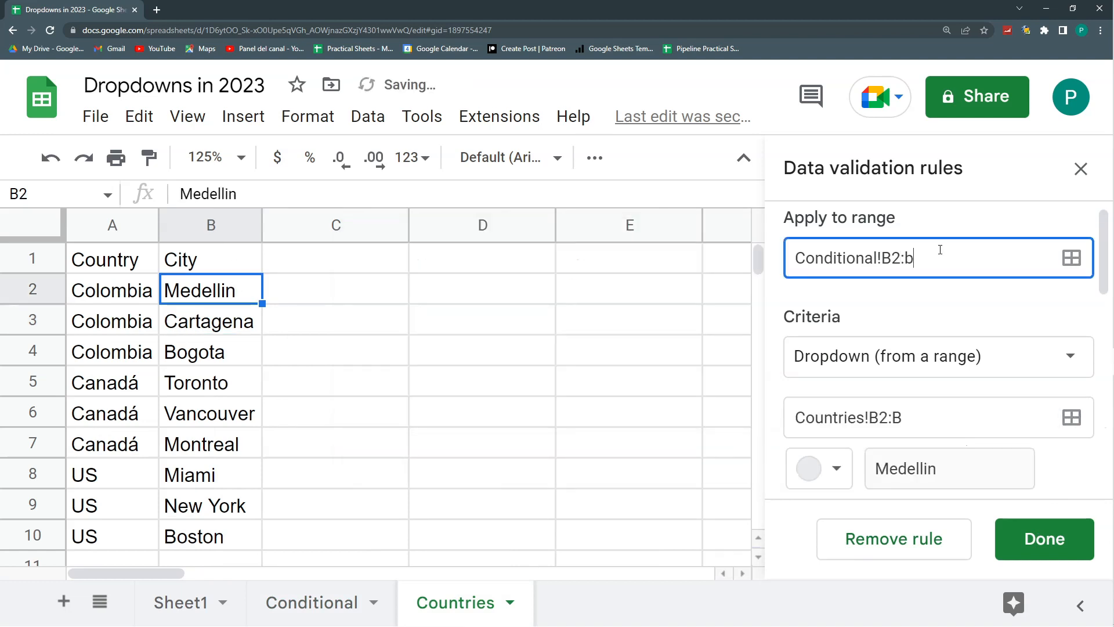
key("BackSpace")
type("B")
left_click(1044, 538)
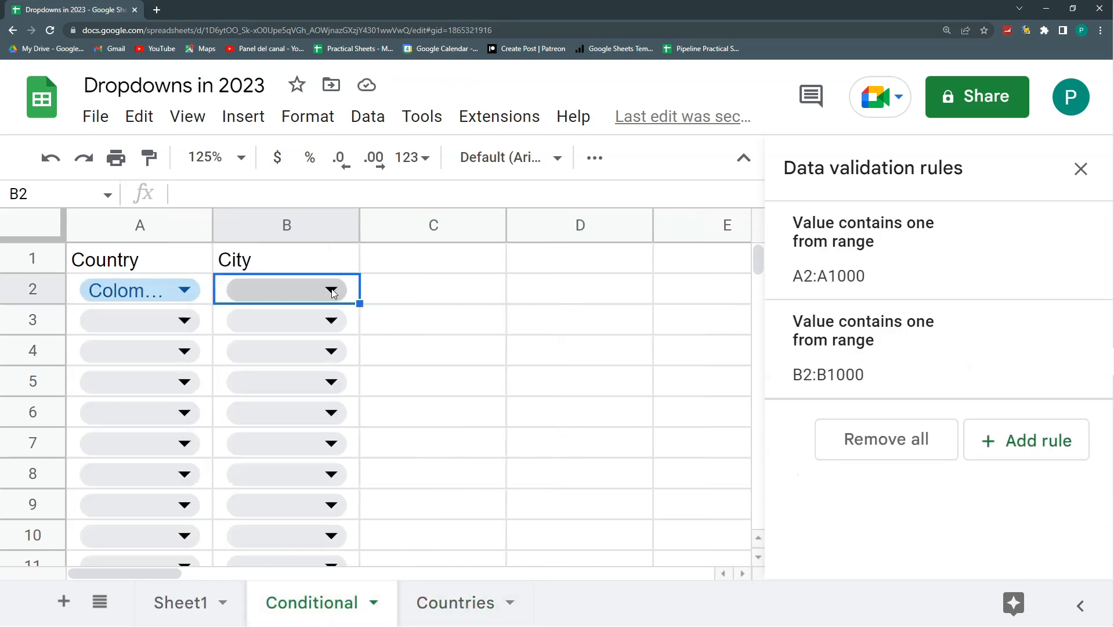
left_click(332, 289)
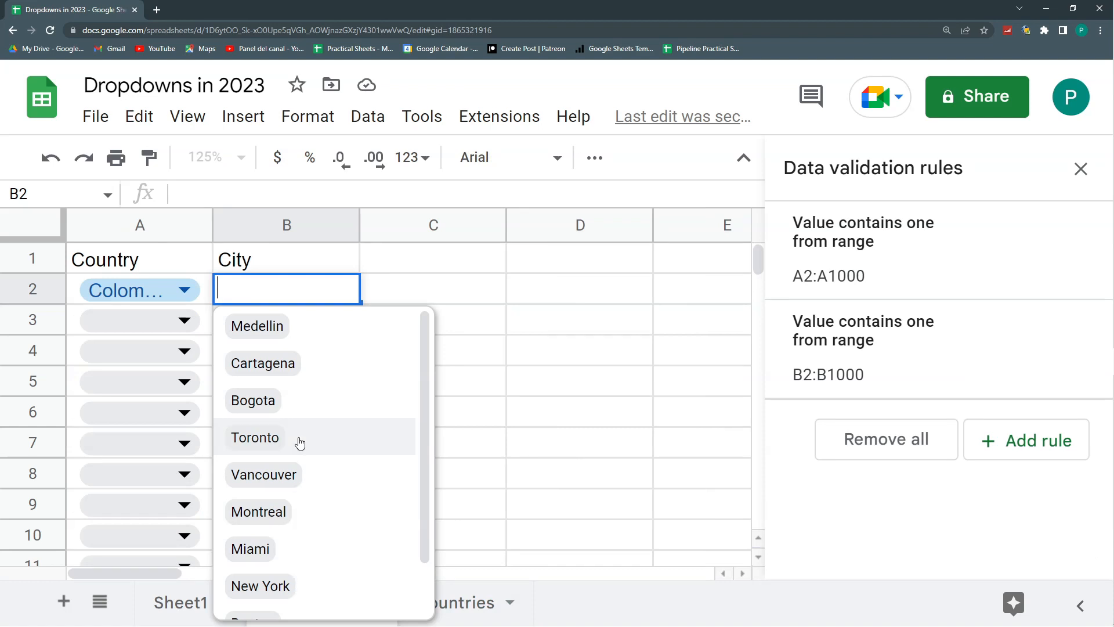
left_click(407, 290)
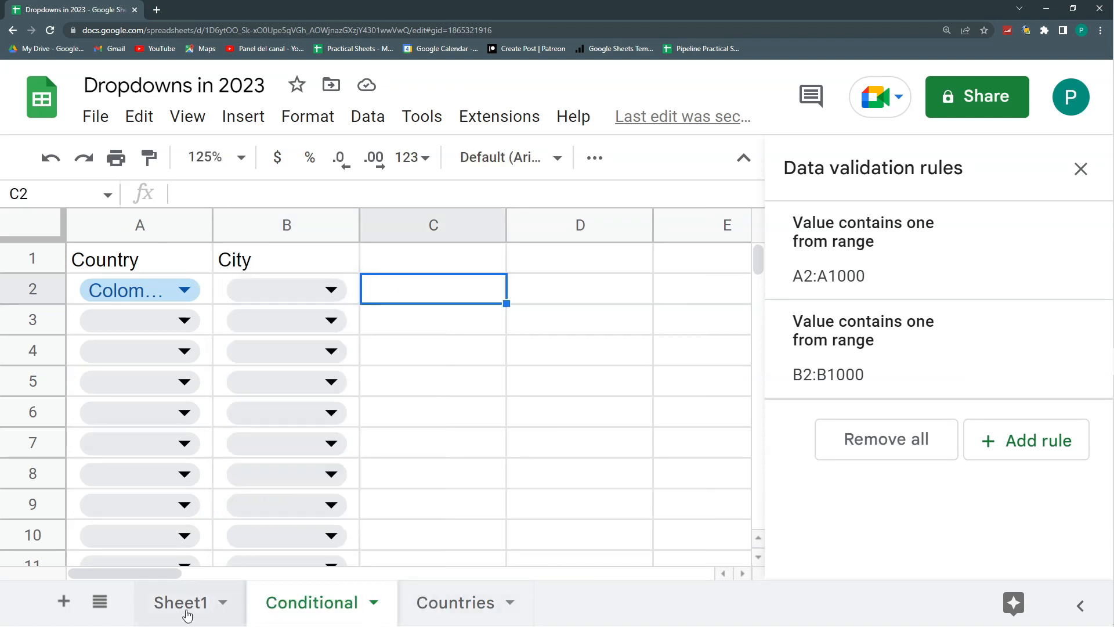
- Add a new sheet named Aux after the Conditional sheet
left_click(62, 602)
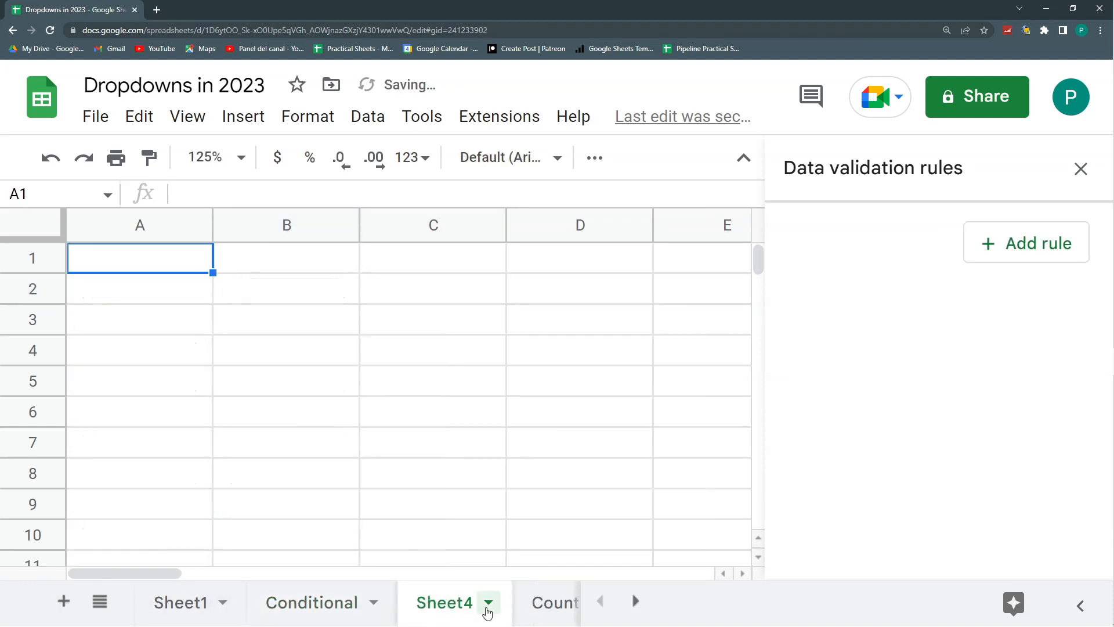
double_click(464, 607)
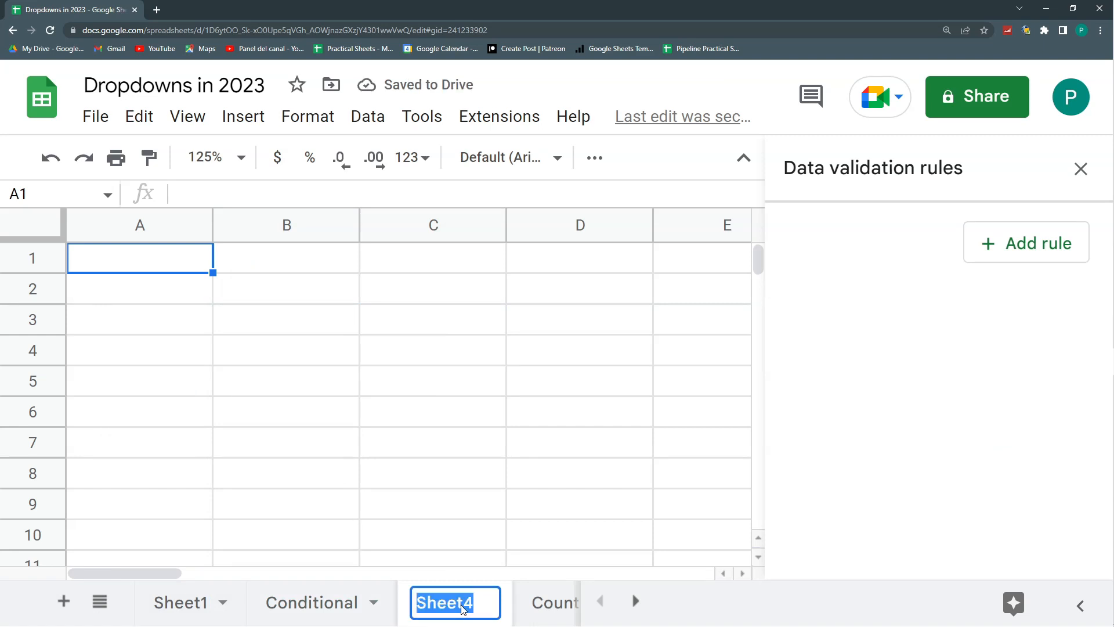
type("Aux")
left_click(312, 602)
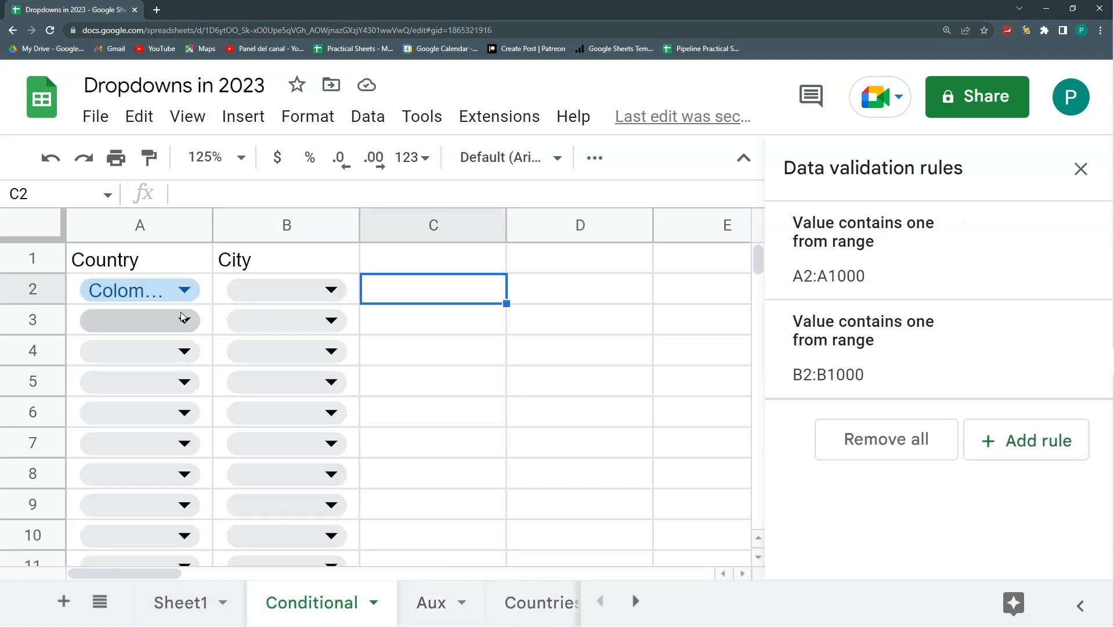
- In cell A2 of the Aux sheet, start a FILTER formula on Countries!B:B with Countries!A:A as the condition column
left_click(421, 601)
left_click(135, 297)
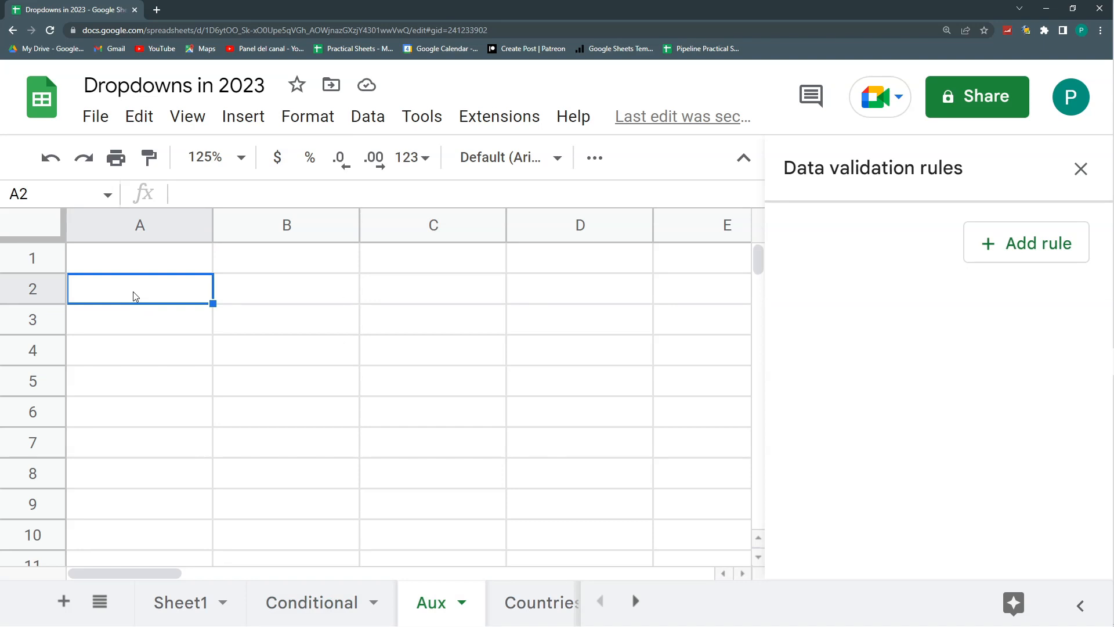
type("lter(")
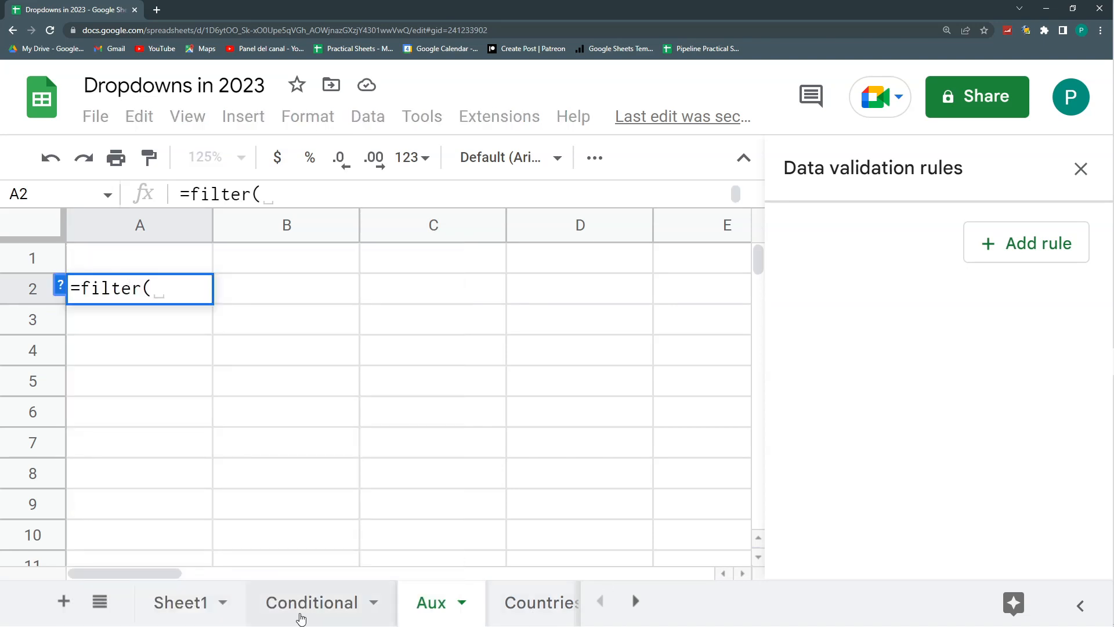
left_click(526, 609)
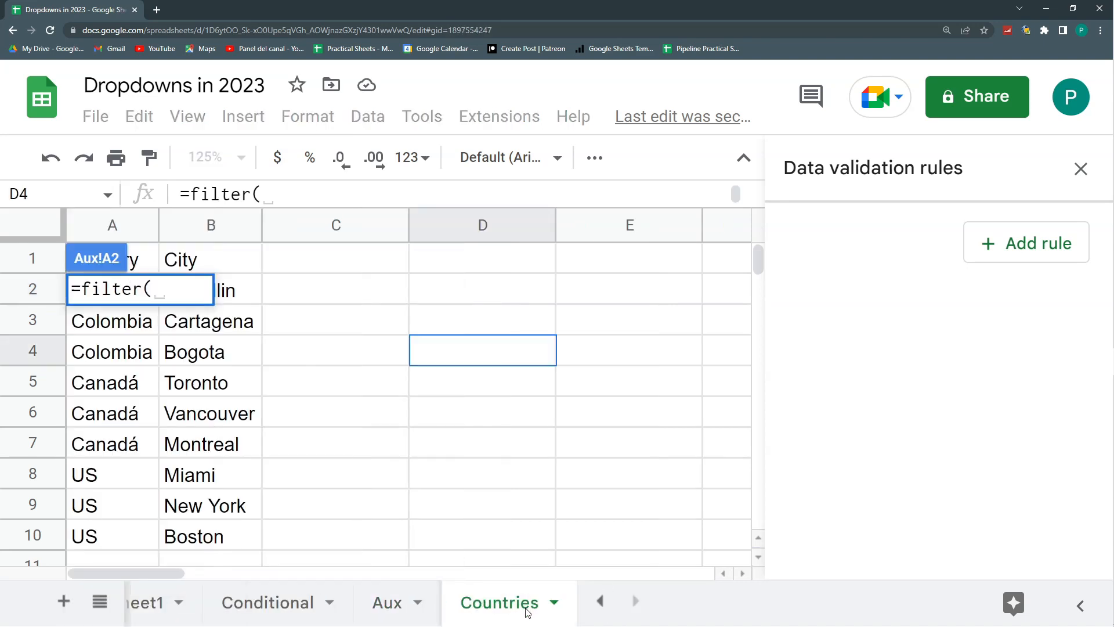
left_click(224, 229)
type(";")
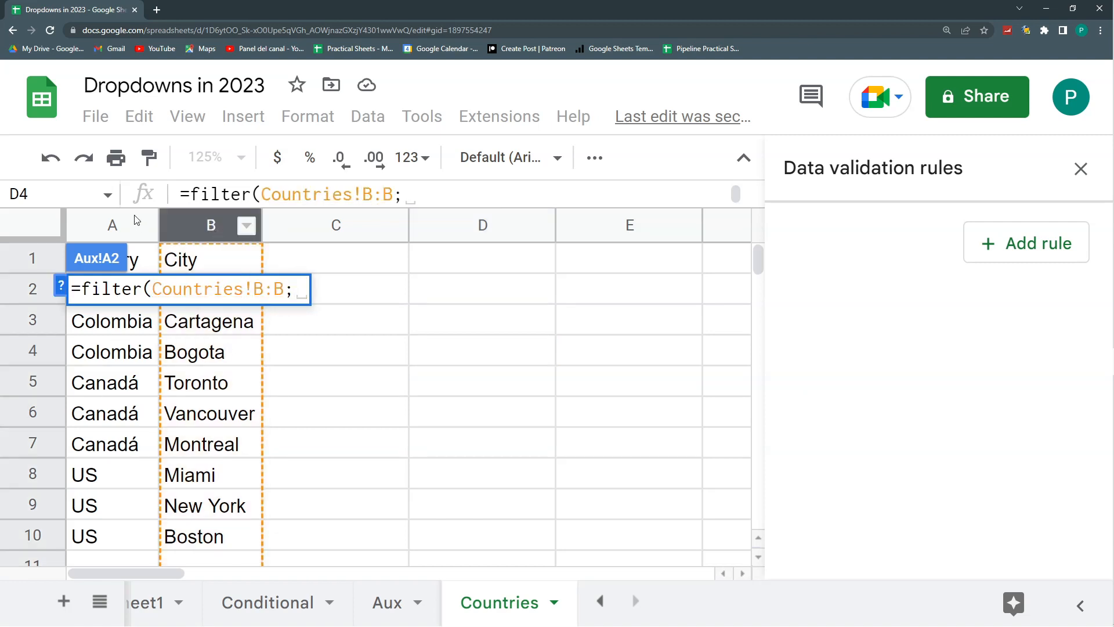
left_click(112, 226)
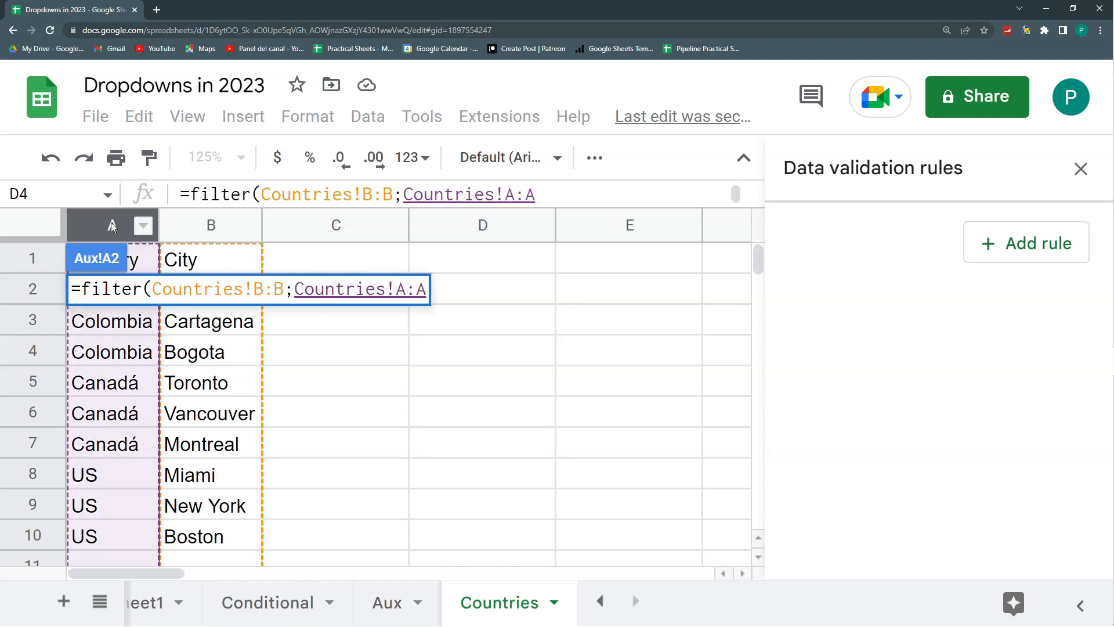
- Complete the FILTER condition so the country column equals Conditional!A2, and enter the formula
type("=")
key("ctrl+shift+Page_Up")
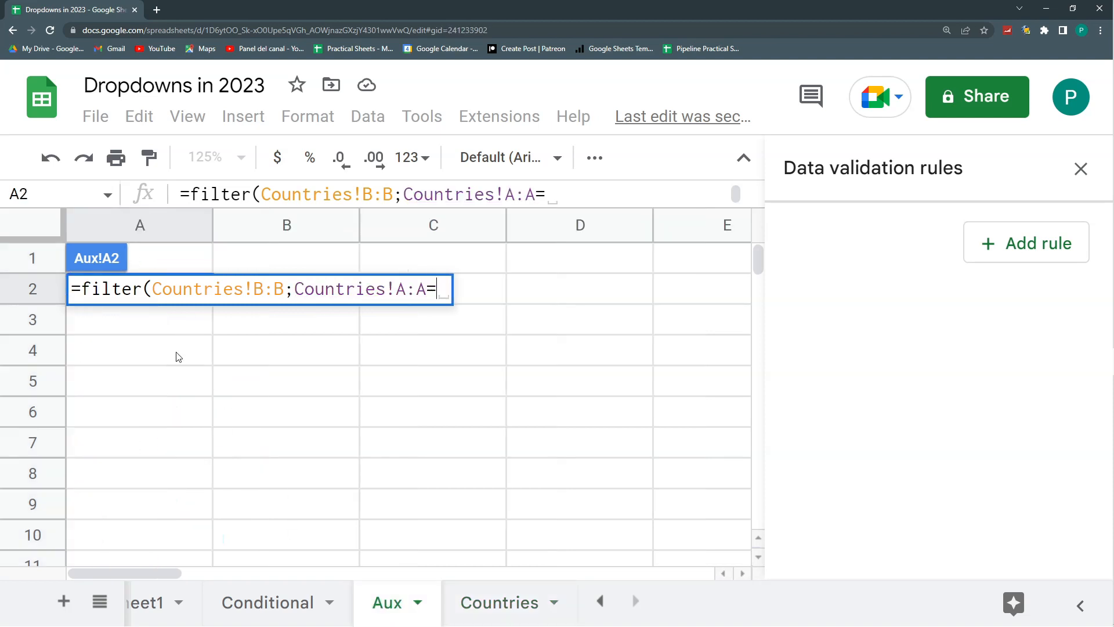
key("ctrl+shift+Page_Up")
left_click(210, 333)
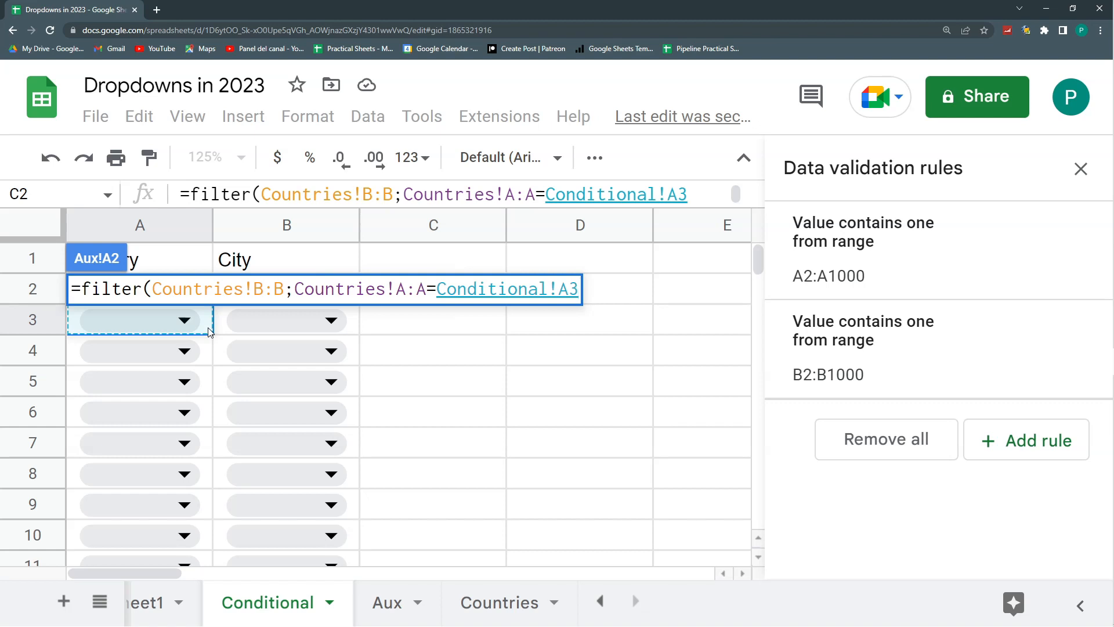
key("Up")
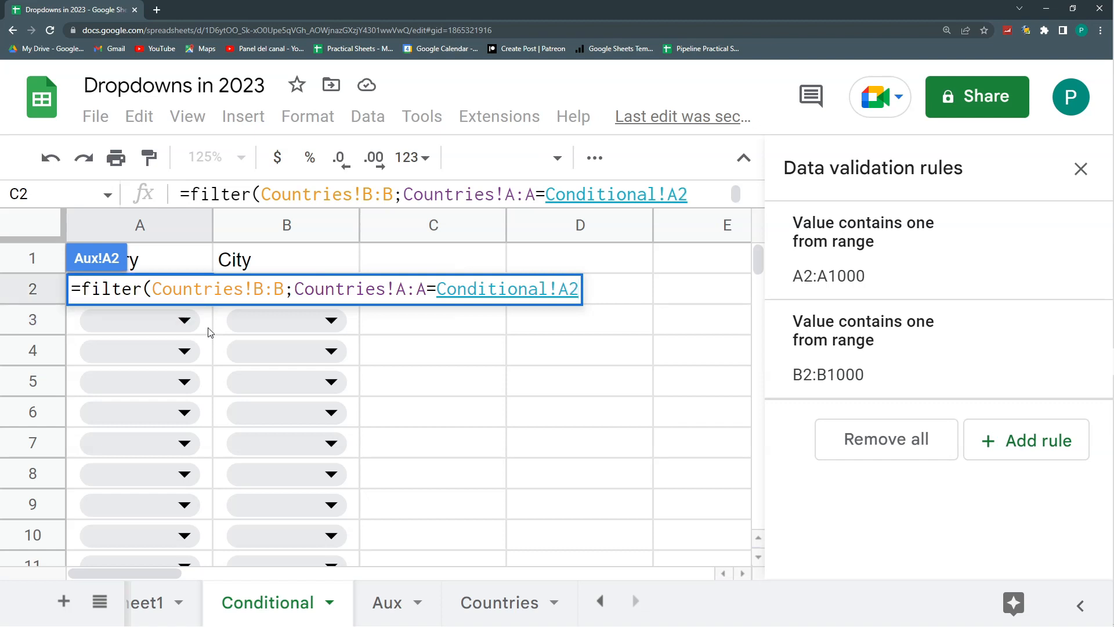
type(")")
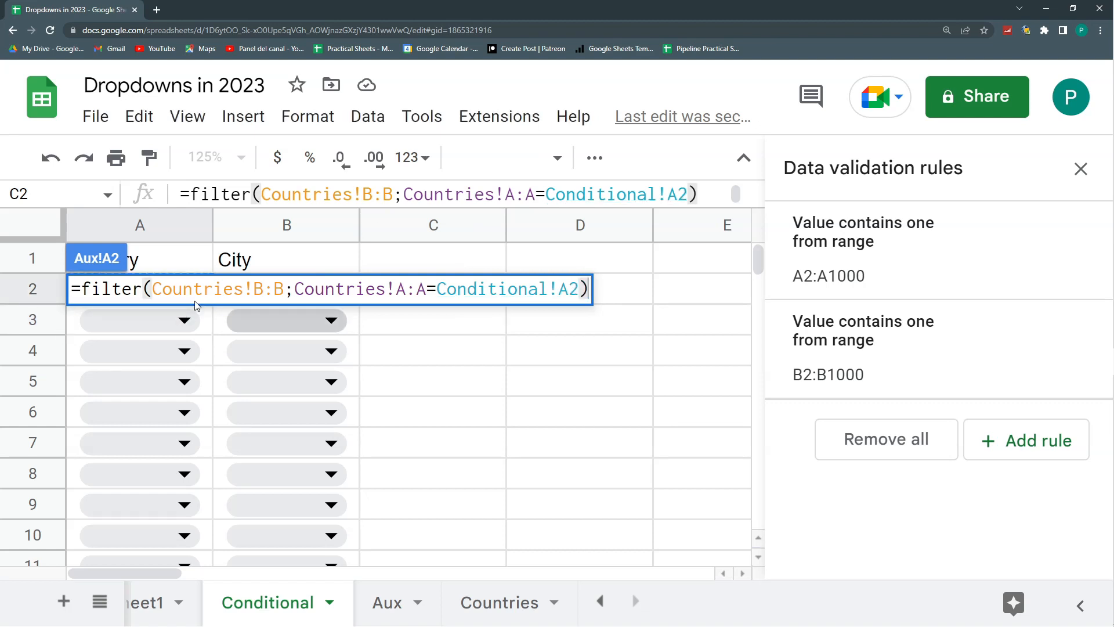
key("Return")
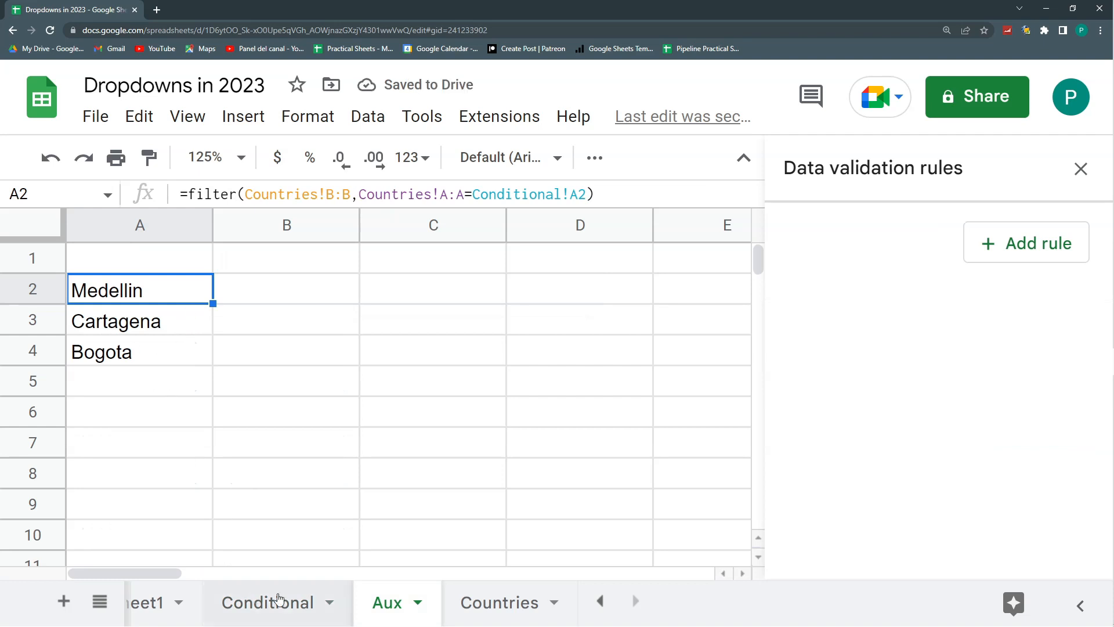
- Choose Canadá in A2 of the Conditional sheet and check the filtered cities on the Aux sheet
left_click(278, 599)
left_click(189, 292)
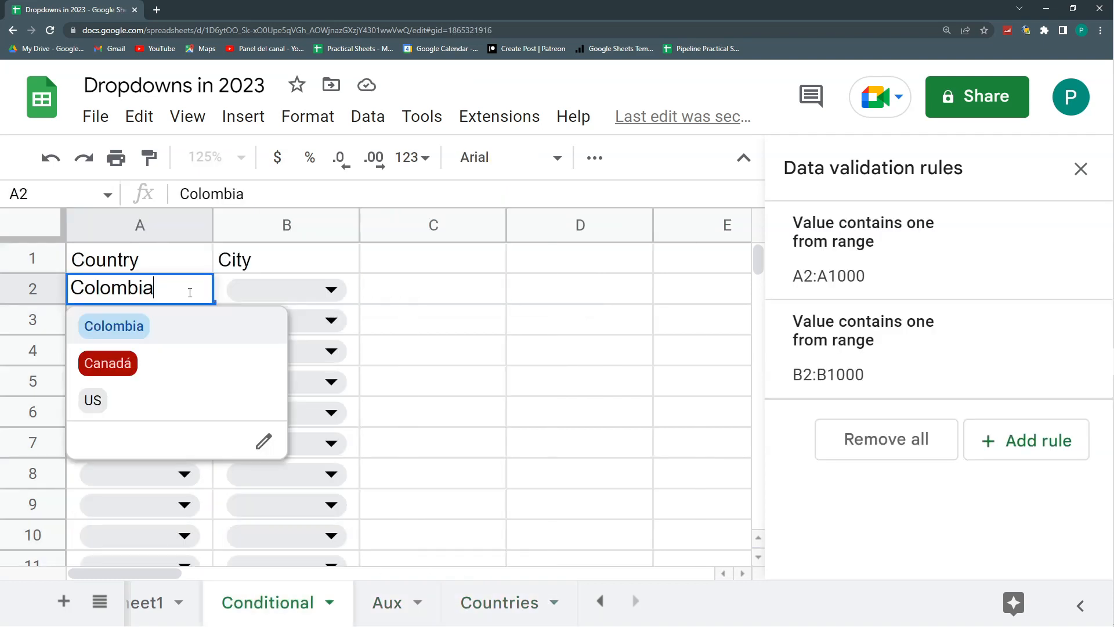
left_click(142, 365)
left_click(378, 601)
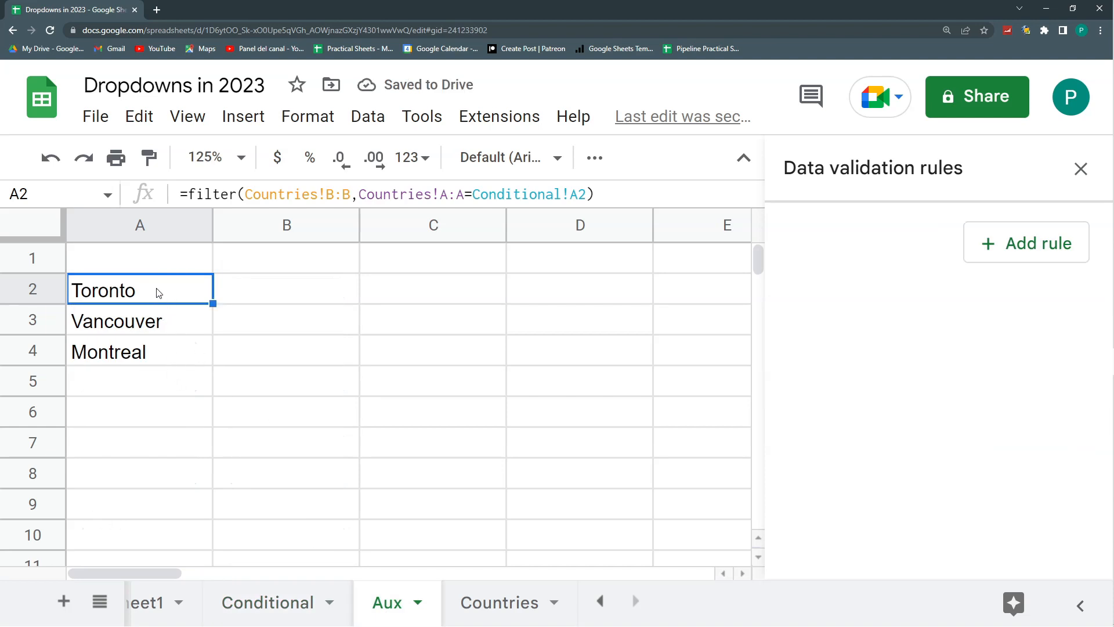
left_click_drag(159, 293, 167, 377)
- Wrap the FILTER formula in Aux!A2 in TRANSPOSE to lay the cities out across the row
left_click_drag(177, 291, 150, 294)
key("F2")
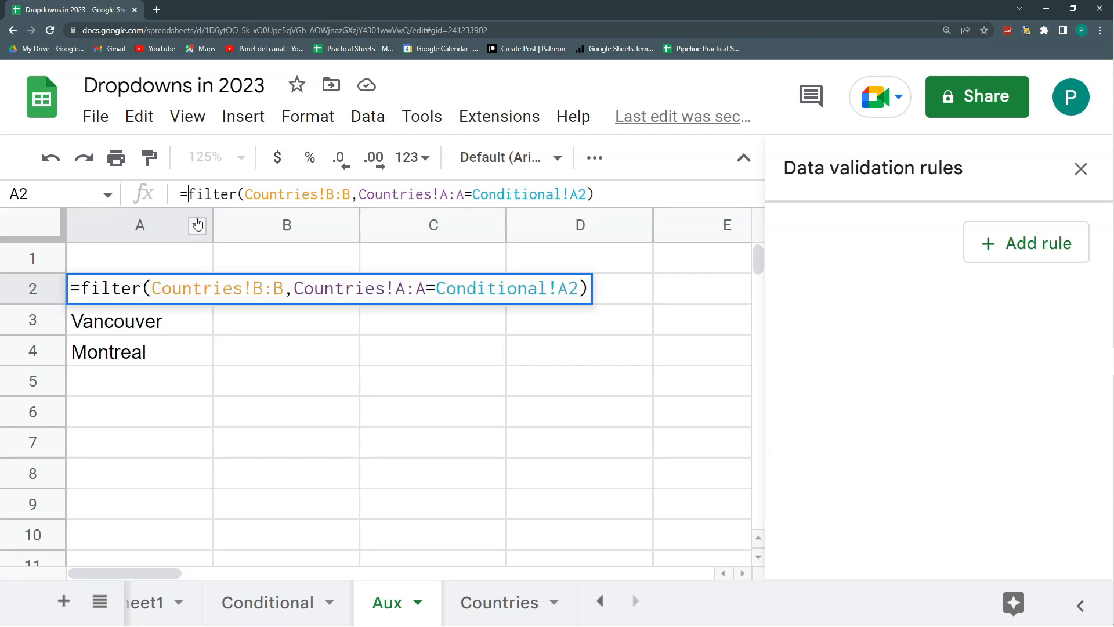
type("transpose(")
key("Return")
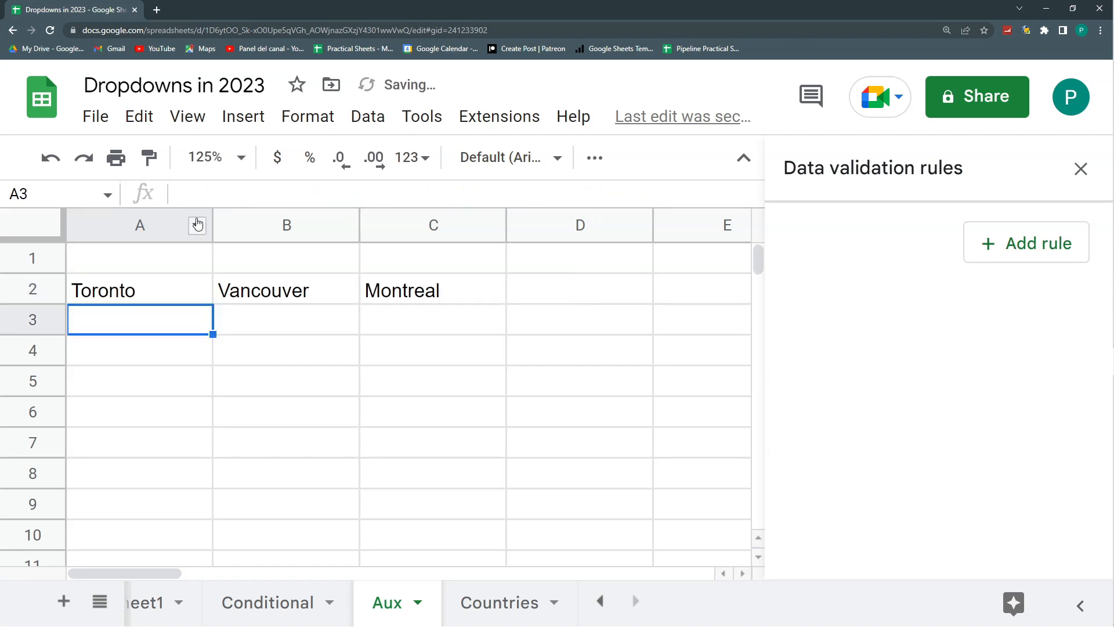
left_click_drag(174, 291, 244, 308)
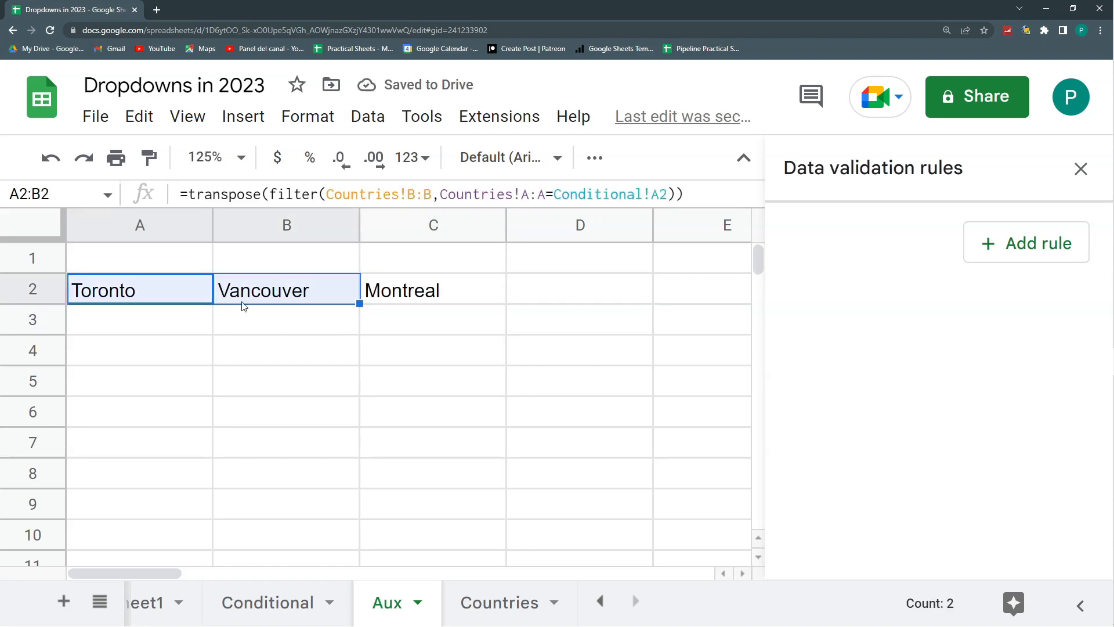
- Fill the transposed formula from Aux!A2 down into the cells below and check the copies' references
left_click(142, 299)
left_click_drag(213, 304, 207, 434)
left_click(155, 350)
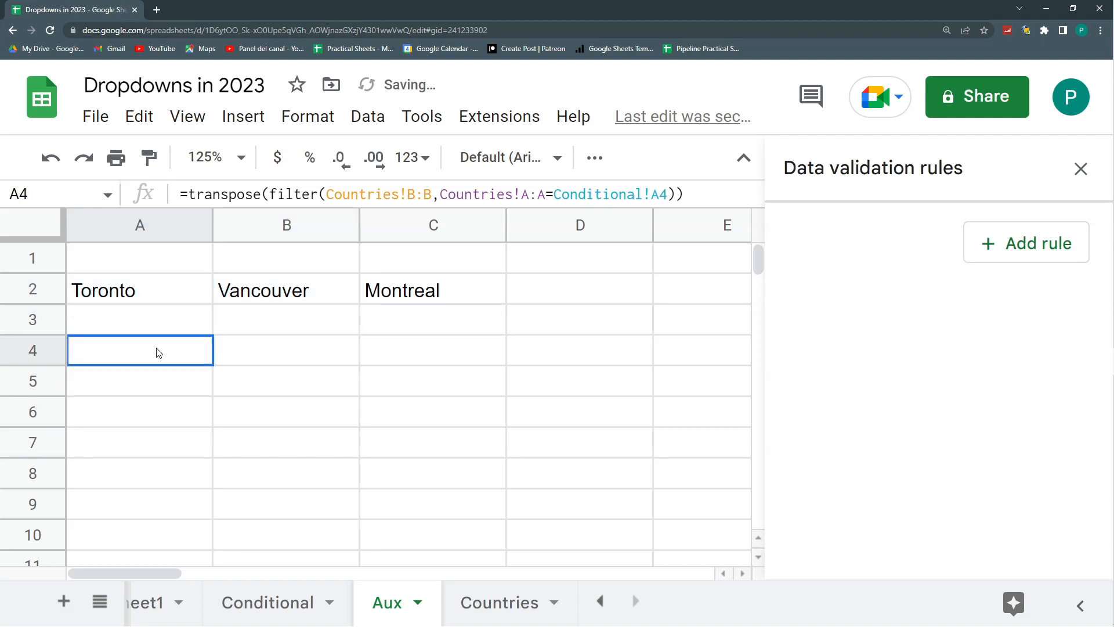
left_click(160, 380)
key("Down")
- On the Conditional sheet, choose Colombia in A3 and US in A4, and return to Aux to check their cities
left_click(270, 601)
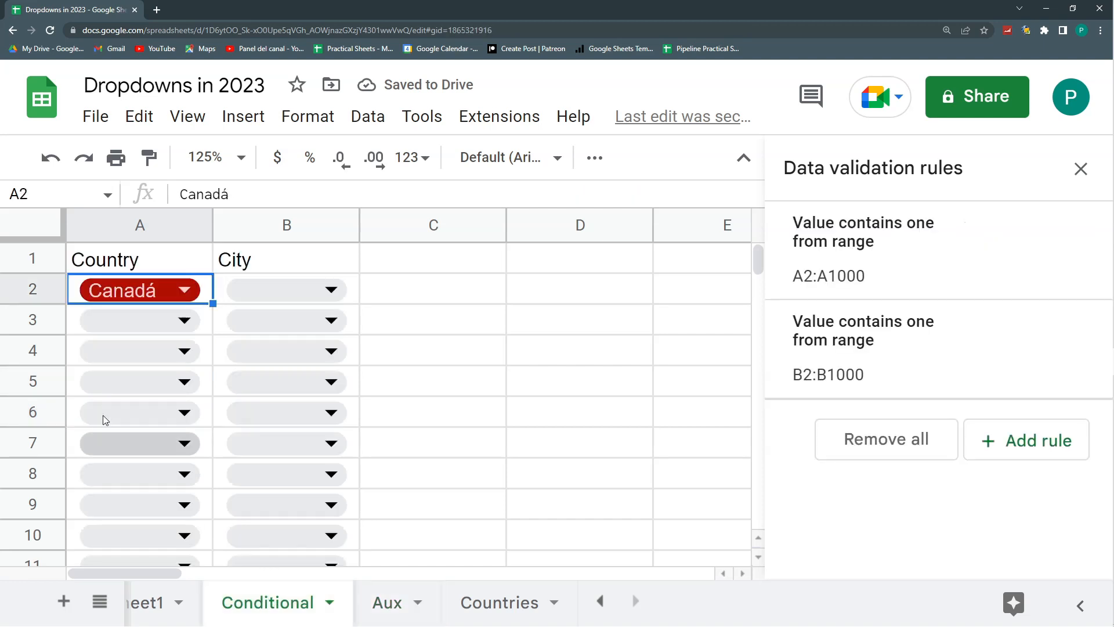
left_click(180, 323)
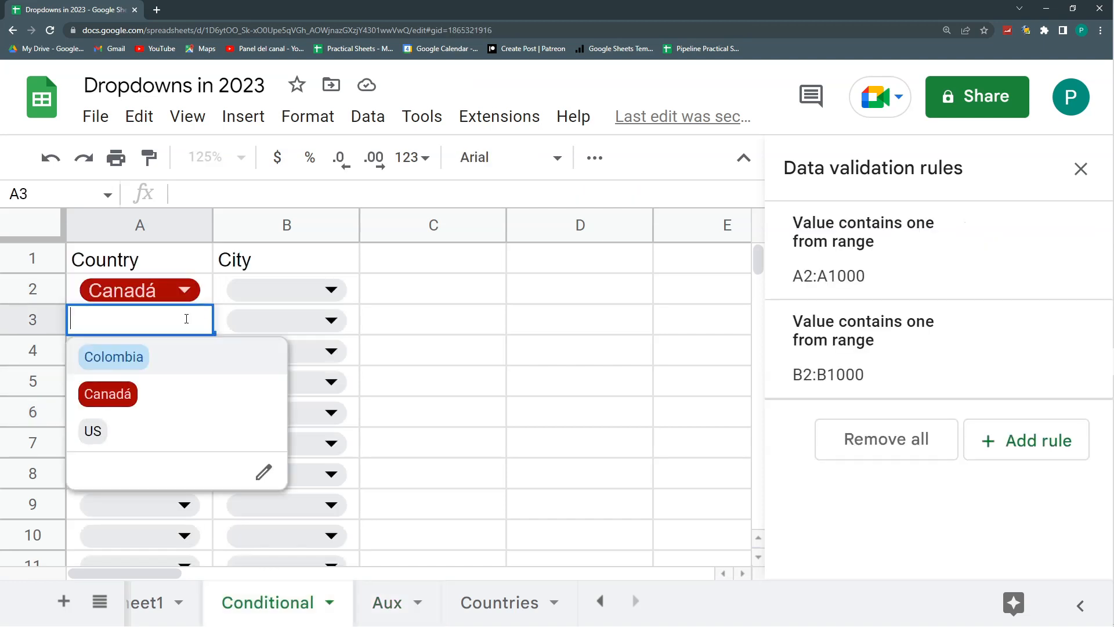
left_click(155, 360)
left_click(184, 356)
left_click(144, 464)
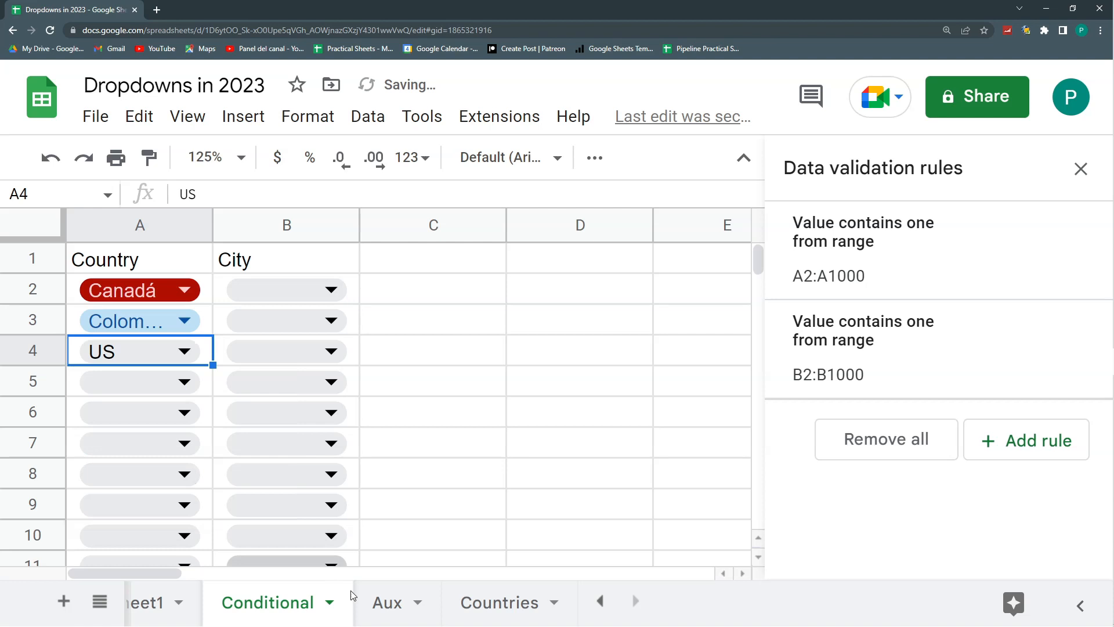
left_click(388, 602)
- Clear the contents of column A on the Aux sheet from A4 down
left_click(208, 356)
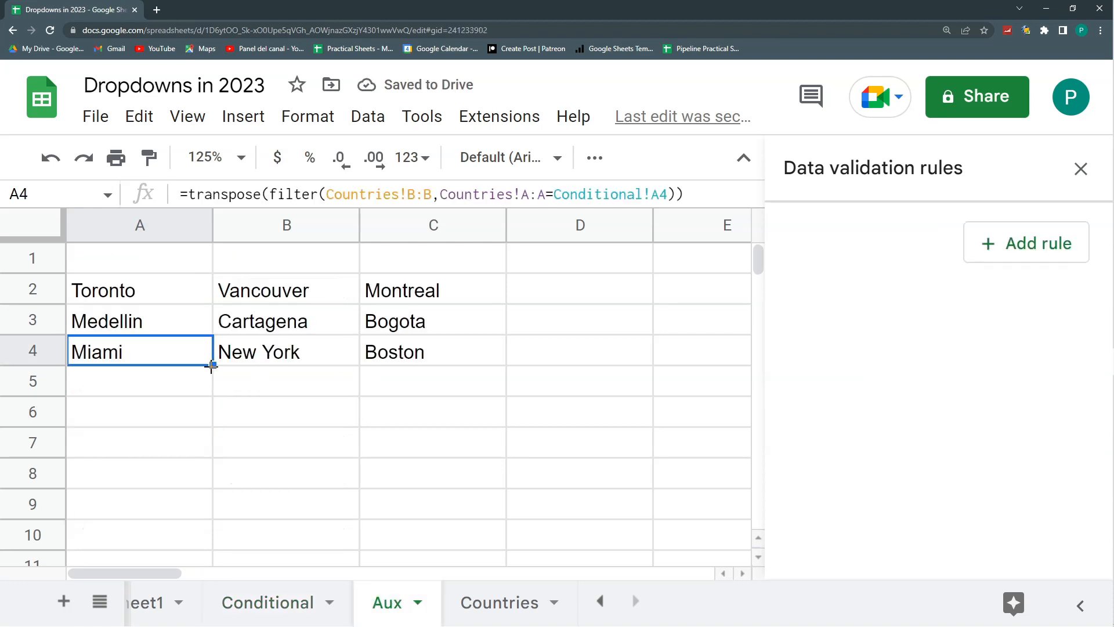
key("shift+Down")
key("shift+Down")
key("shift+Down")
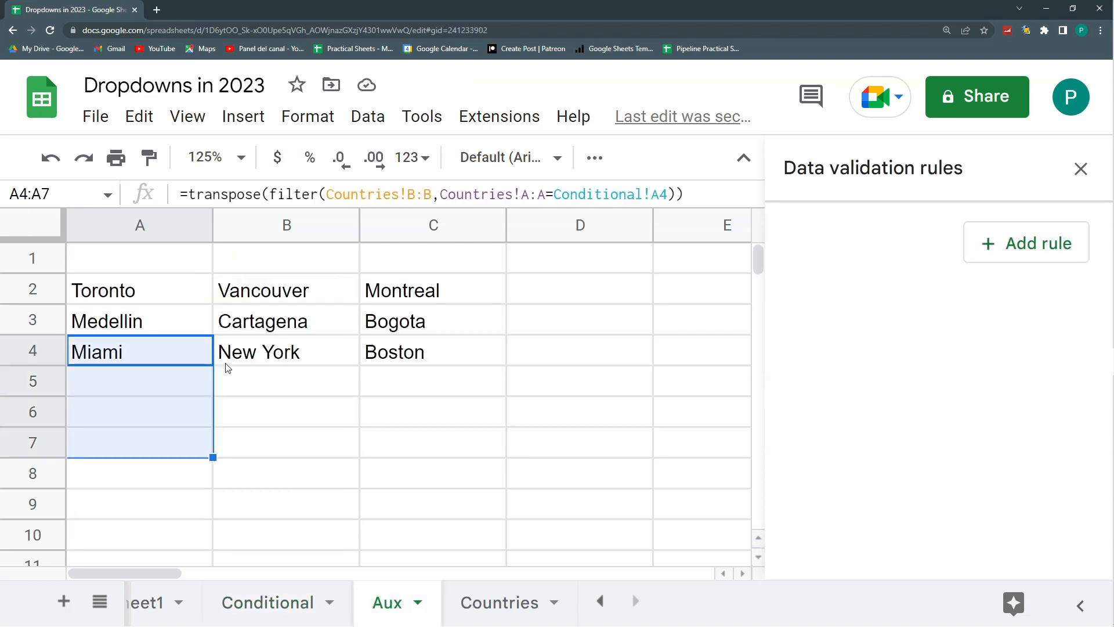
key("ctrl+shift+Down")
key("Delete")
- Fill the TRANSPOSE and FILTER formula from Aux!A3 down the rest of column A, and return to A2
key("Up")
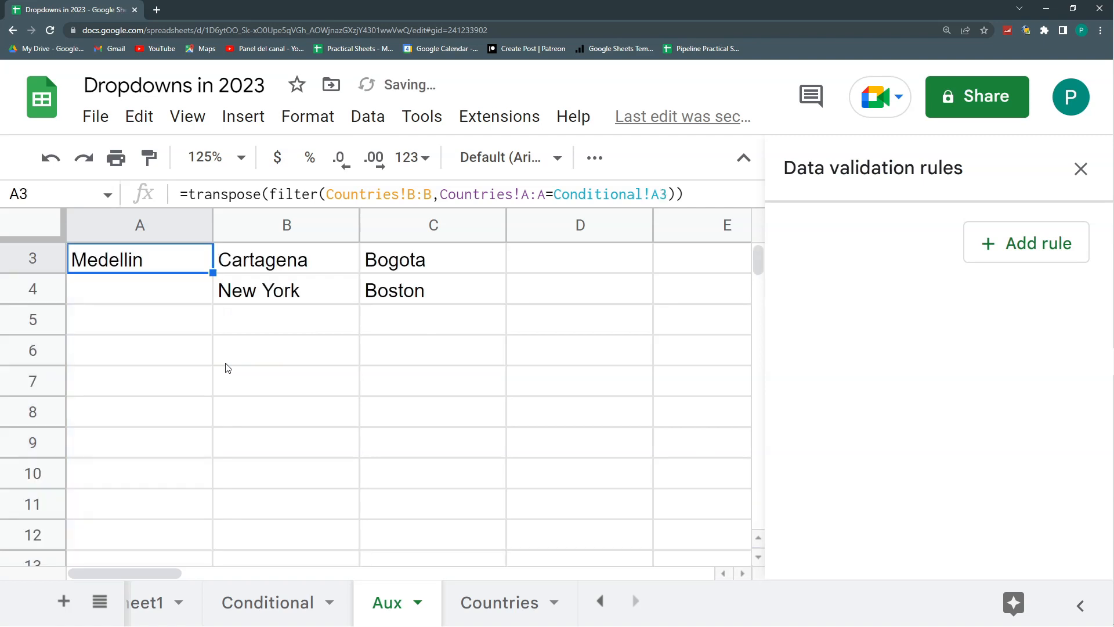
key("Up")
key("Up")
key("Down")
key("Down")
key("Down")
key("Down")
key("Down")
key("Down")
key("Down")
key("Down")
key("Down")
key("Up")
key("Up")
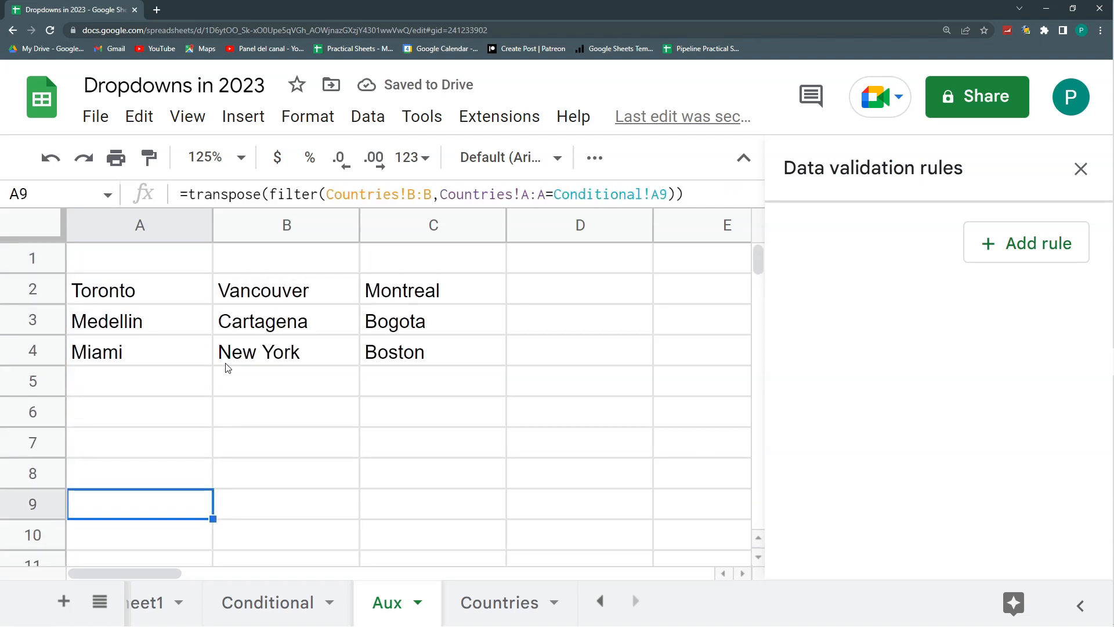
key("ctrl+Home")
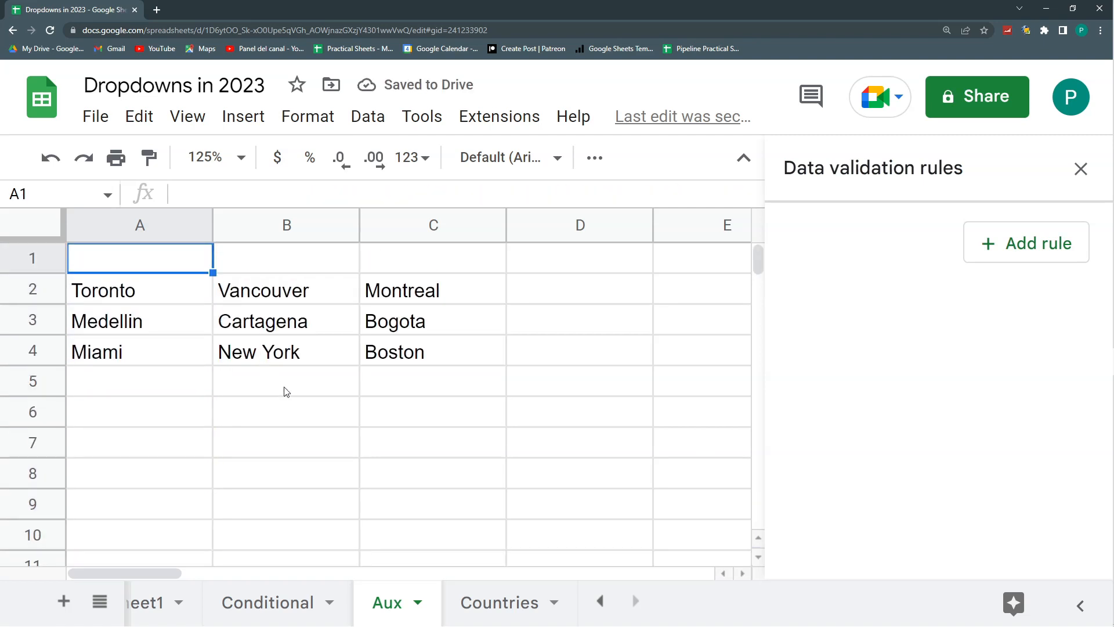
key("Down")
- Compare the cities offered in the B2 dropdown of the Conditional sheet with row 2 of the Aux sheet
left_click(281, 611)
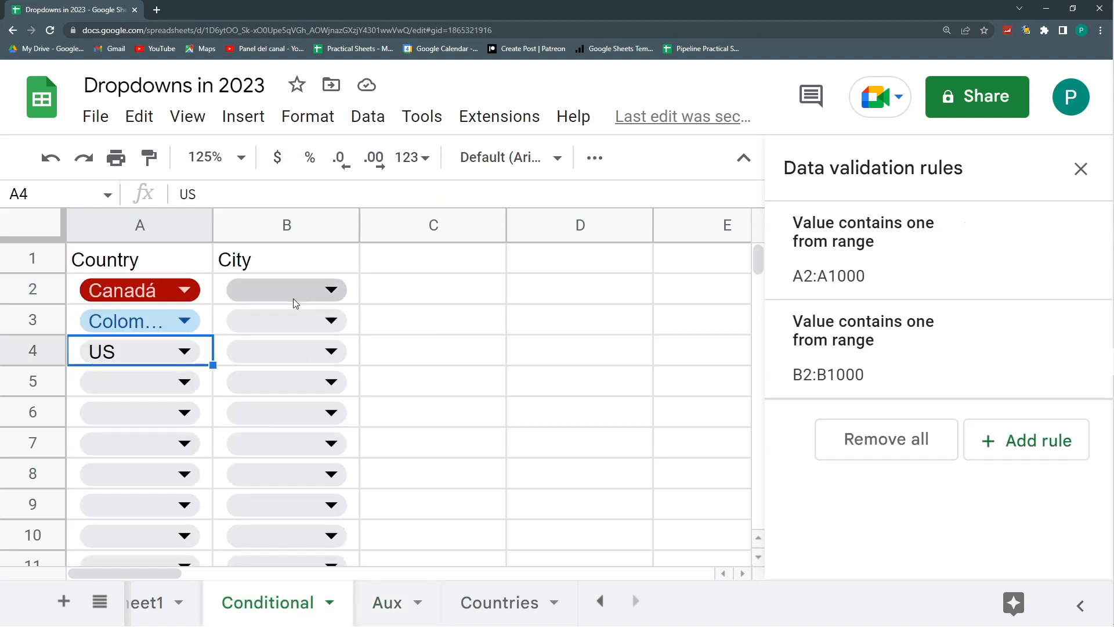
left_click(318, 290)
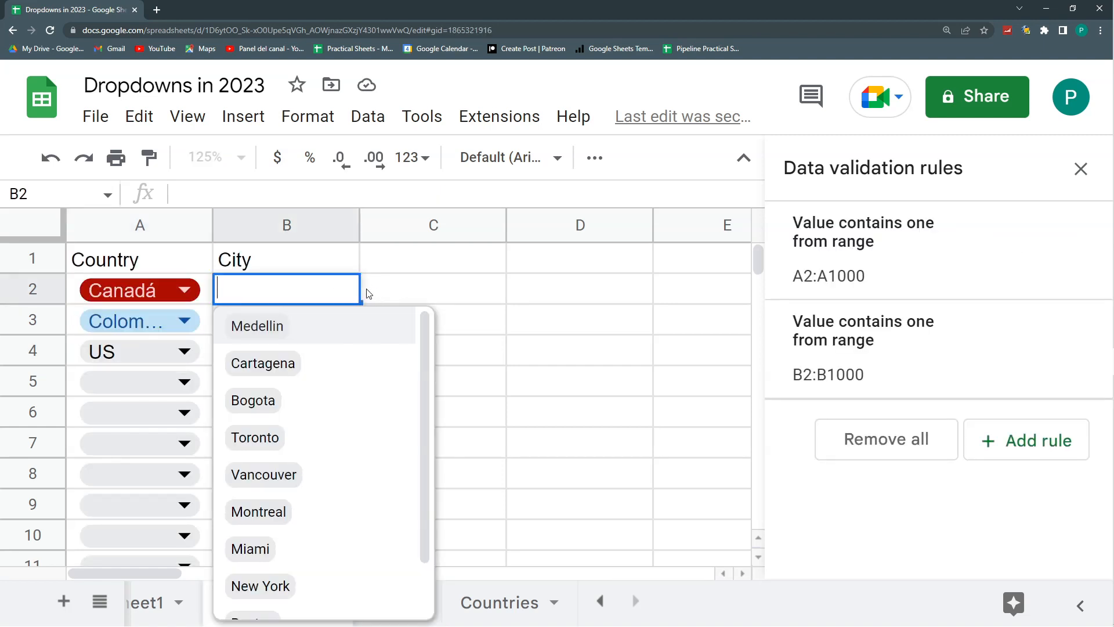
left_click(388, 293)
left_click(296, 295)
left_click(374, 291)
left_click(389, 603)
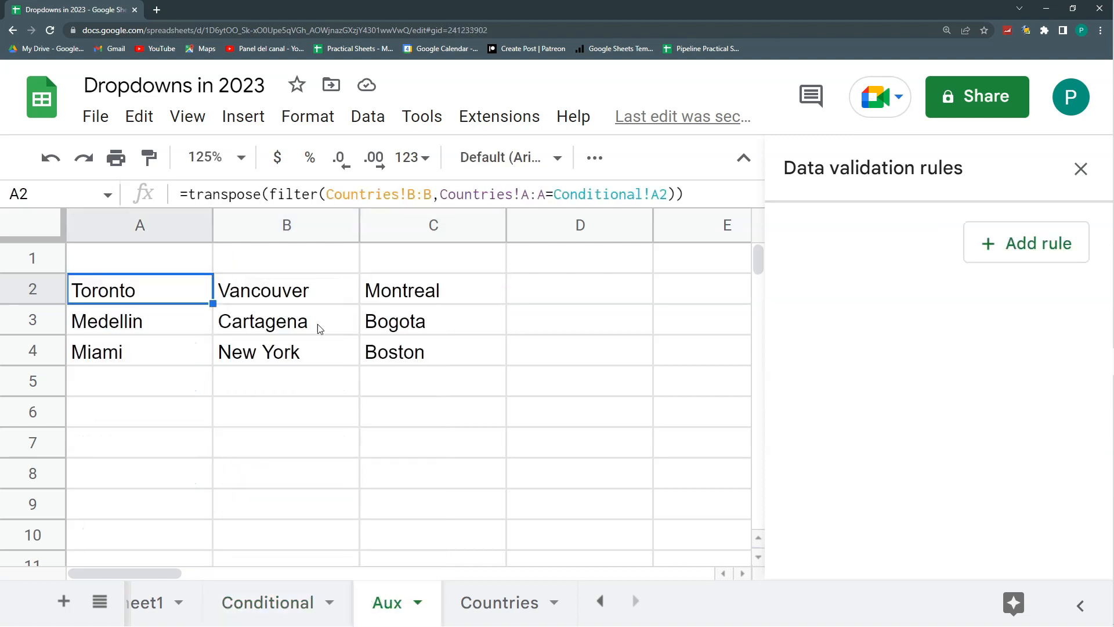
left_click_drag(187, 293, 453, 301)
left_click(268, 602)
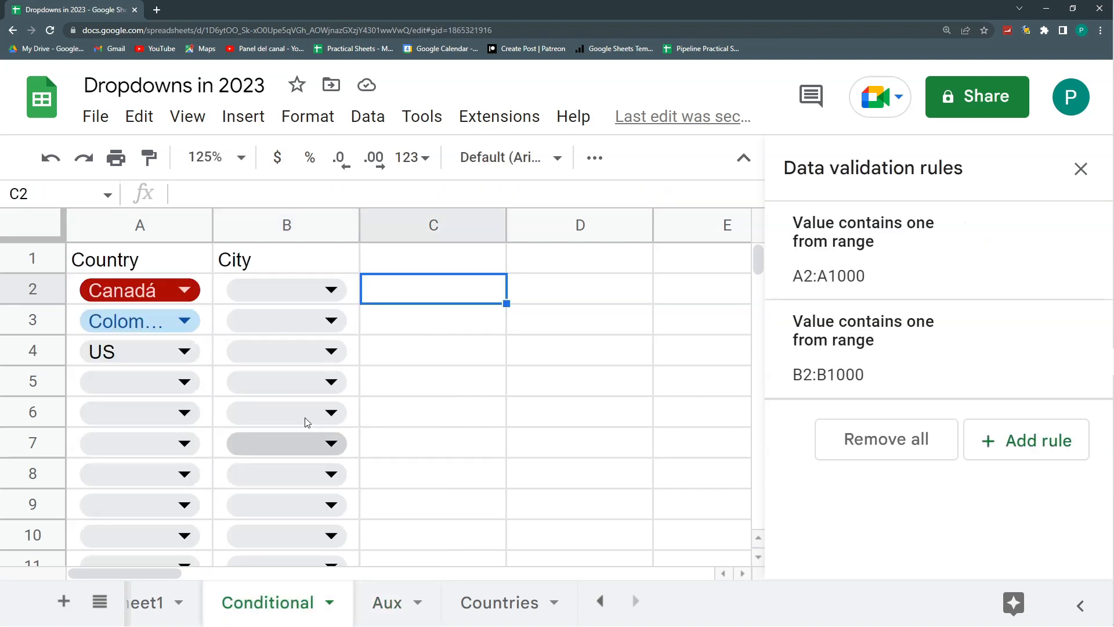
left_click(290, 298)
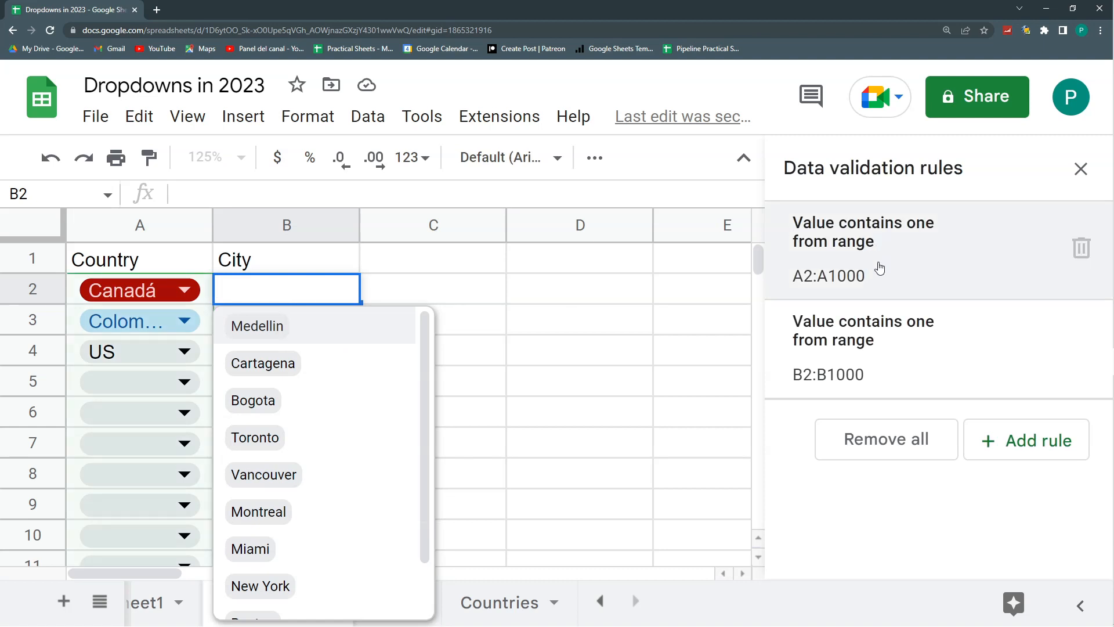
- Change the source range of the B2:B1000 city dropdown rule to Aux!A2:Z2 and save the rule
left_click(903, 346)
left_click(954, 436)
left_click(1072, 430)
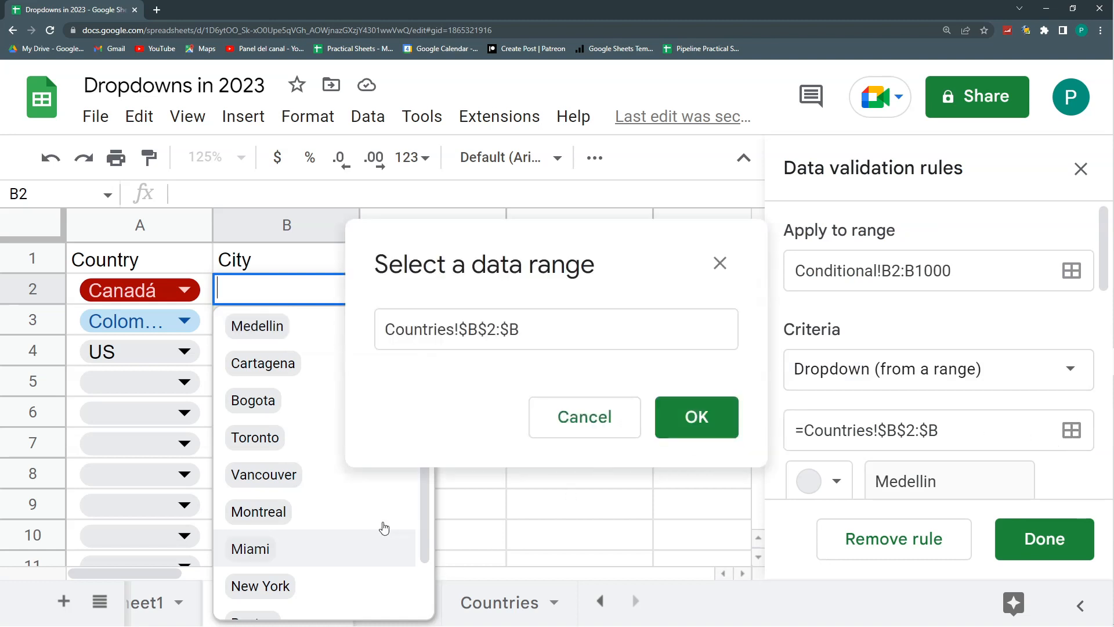
left_click(551, 543)
left_click(374, 613)
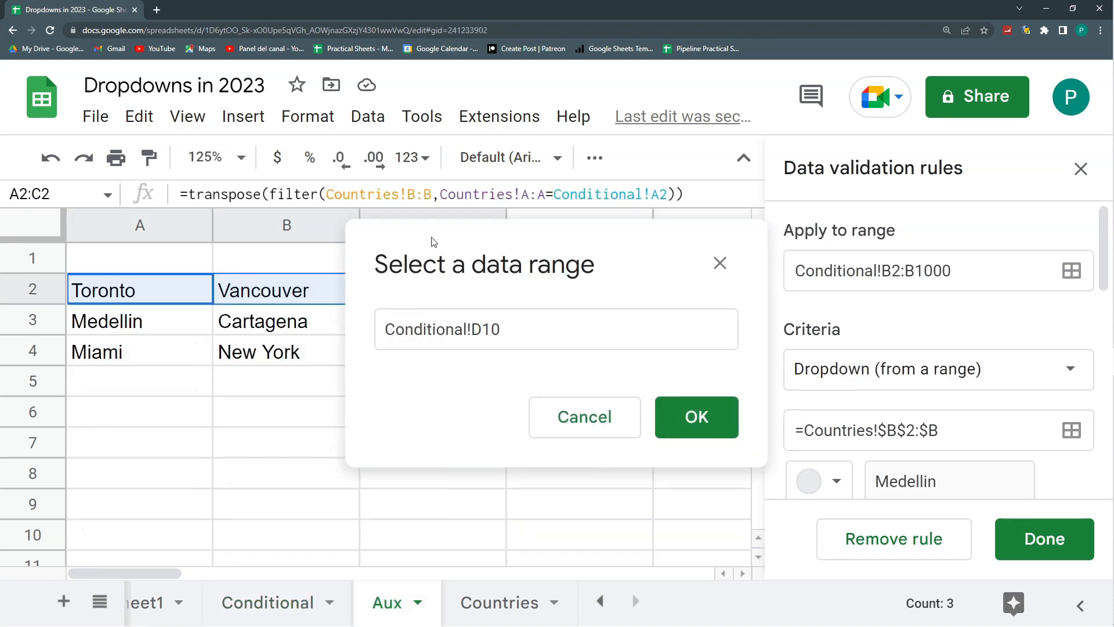
left_click_drag(430, 241, 531, 248)
left_click(194, 295)
left_click_drag(193, 295, 470, 380)
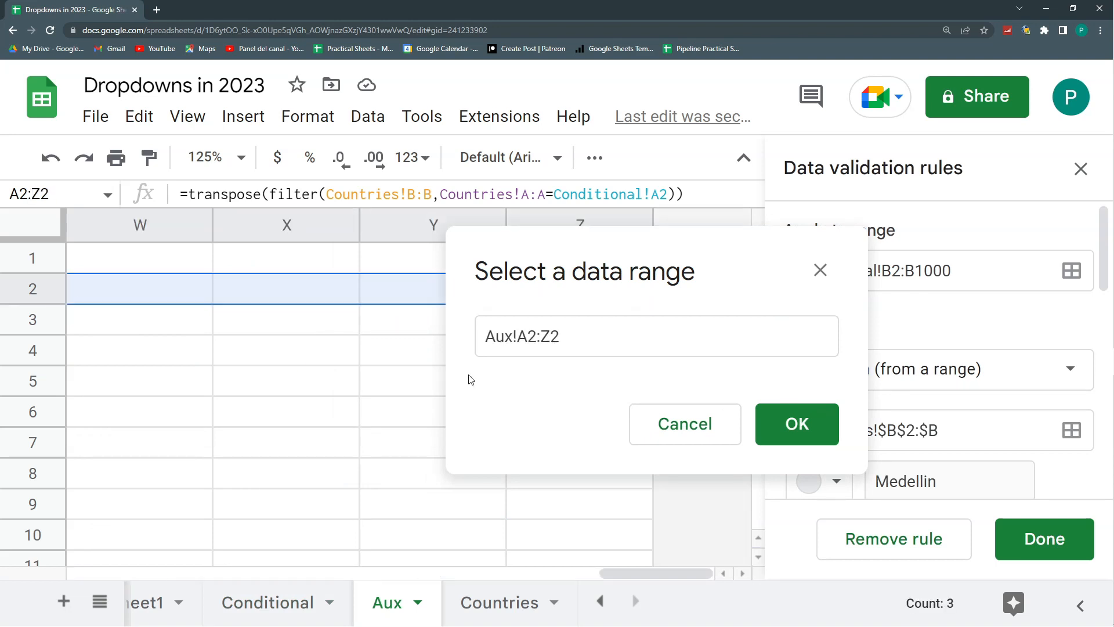
left_click(798, 425)
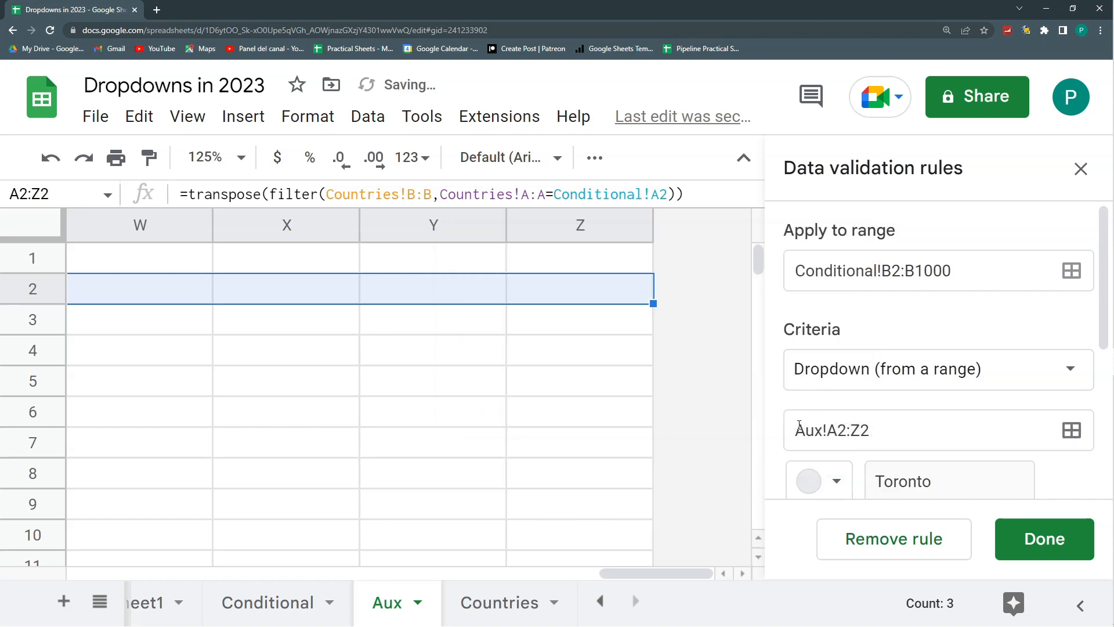
left_click(1028, 539)
- Open the B2:B1000 city dropdown rule on the Conditional sheet and review its source range and the absolute-reference tip
left_click(295, 607)
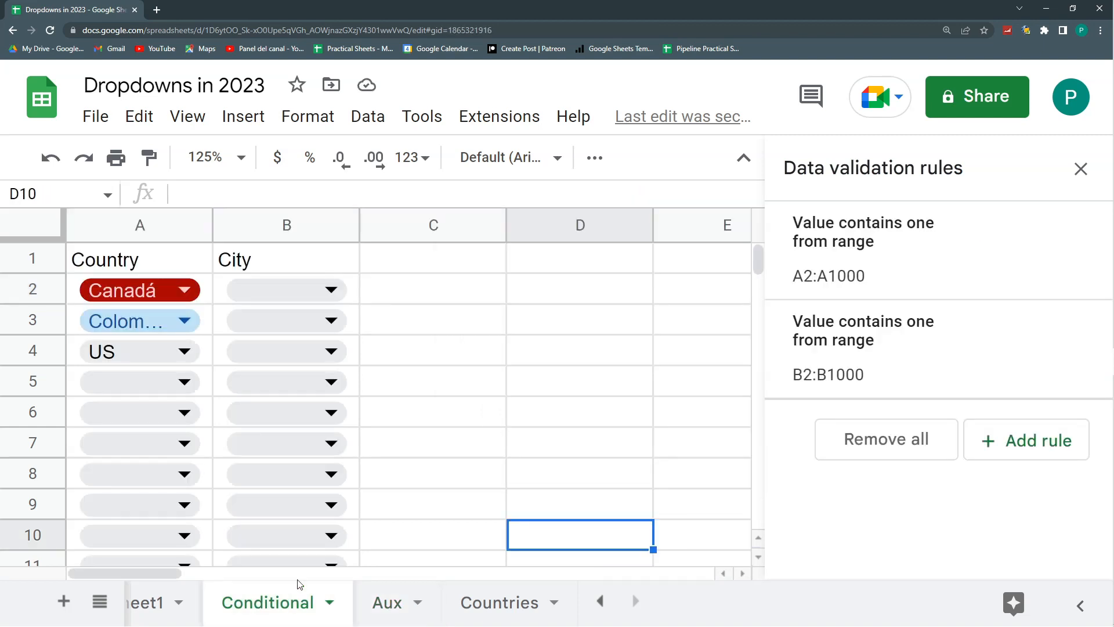
left_click(844, 367)
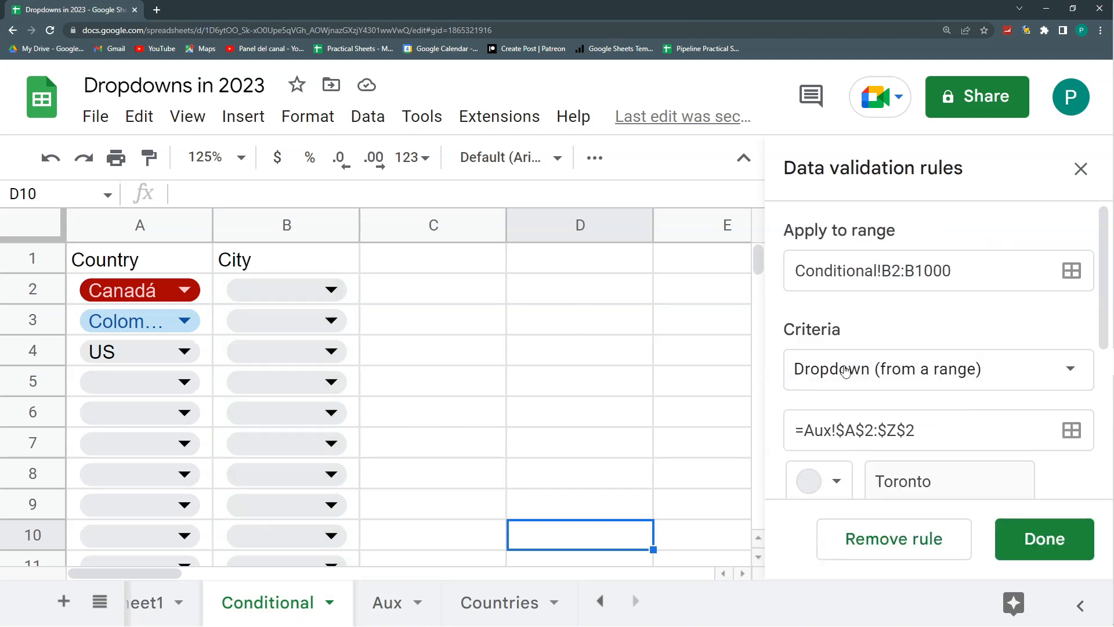
scroll(875, 434, "down", 2)
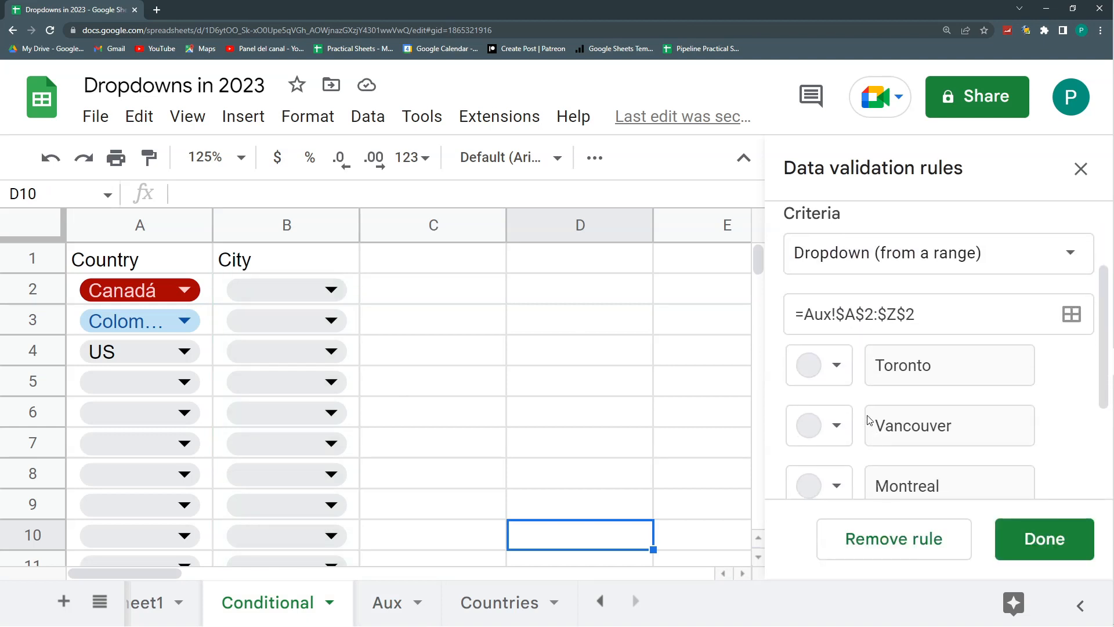
left_click_drag(836, 314, 925, 311)
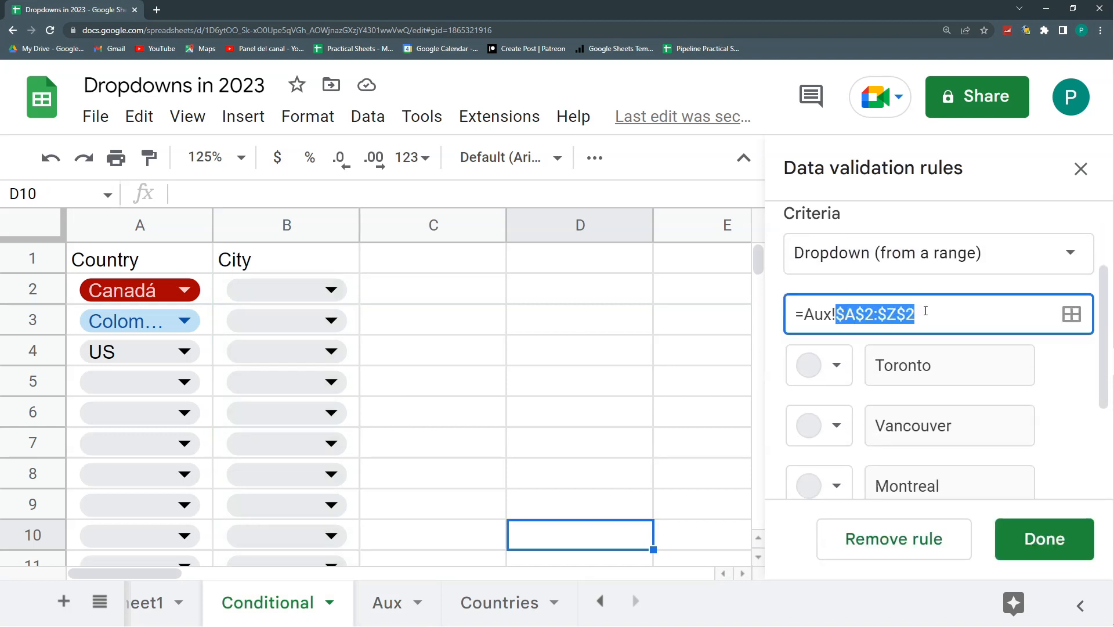
scroll(882, 323, "down", 3)
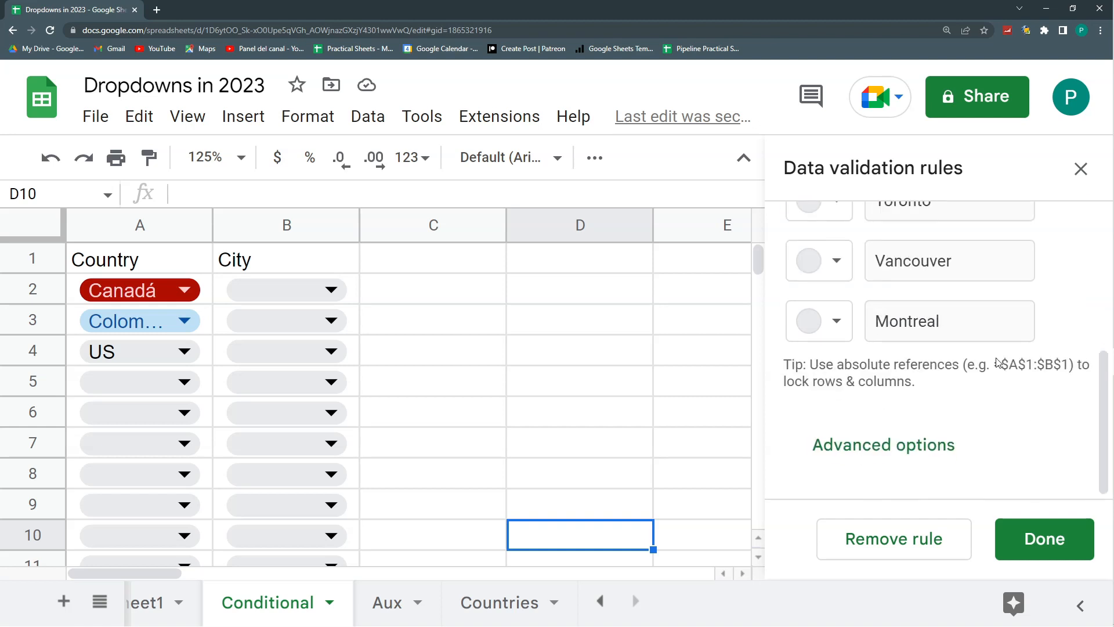
scroll(851, 390, "up", 3)
scroll(846, 392, "up", 1)
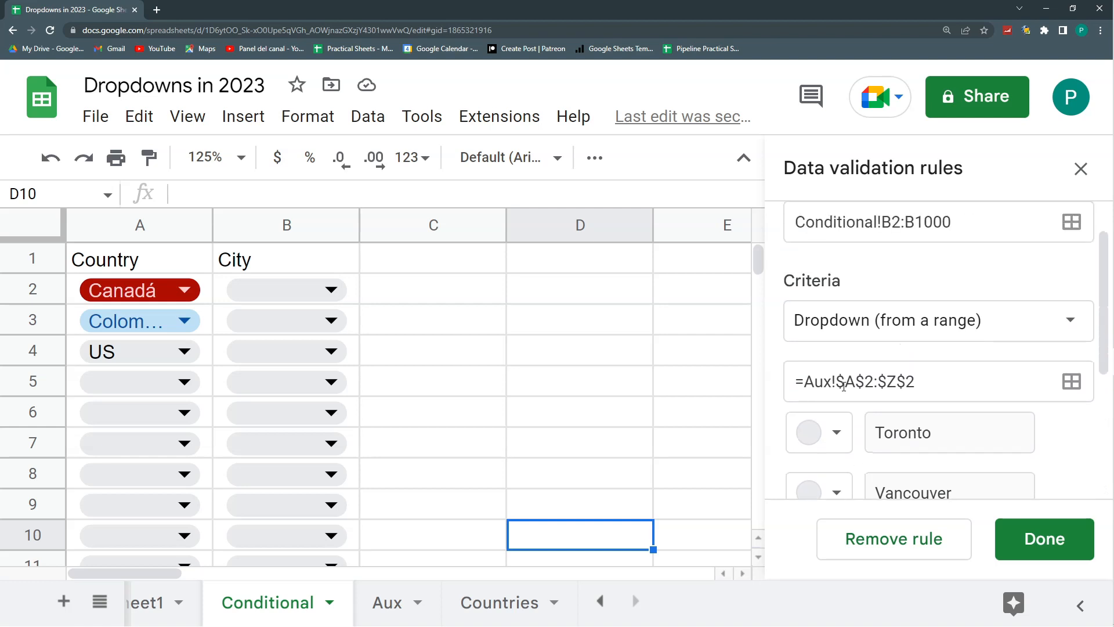
- Remove the dollar signs from the city rule's source range to make it the relative reference =Aux!A2:Z2, and save the rule
double_click(847, 382)
left_click(843, 381)
key("BackSpace")
left_click(856, 382)
key("BackSpace")
left_click(869, 381)
key("BackSpace")
left_click(880, 381)
key("BackSpace")
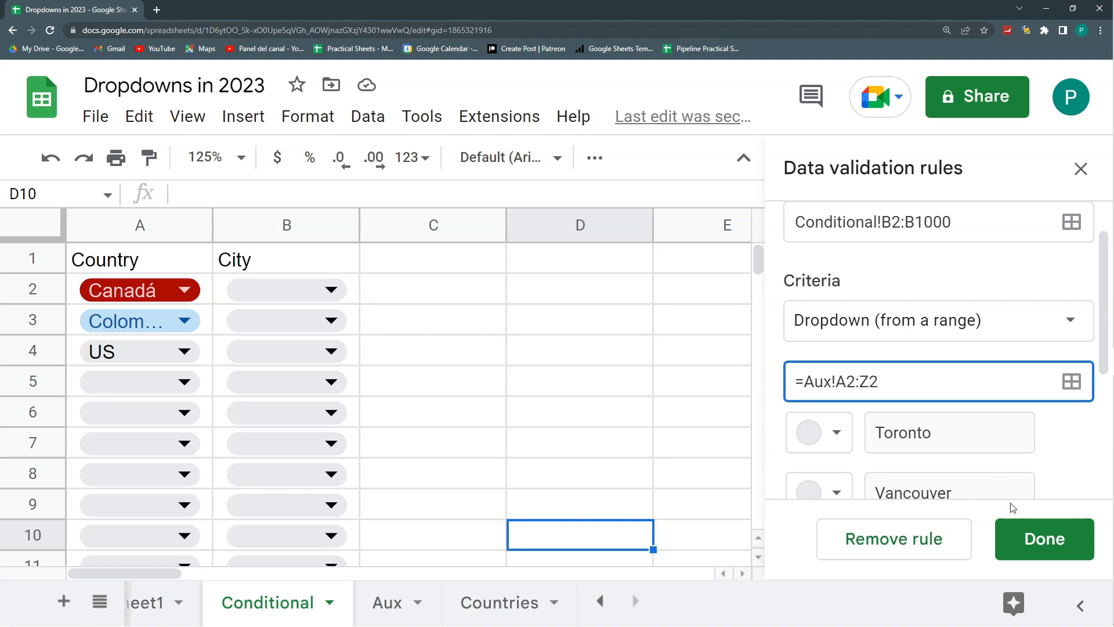
left_click(1040, 535)
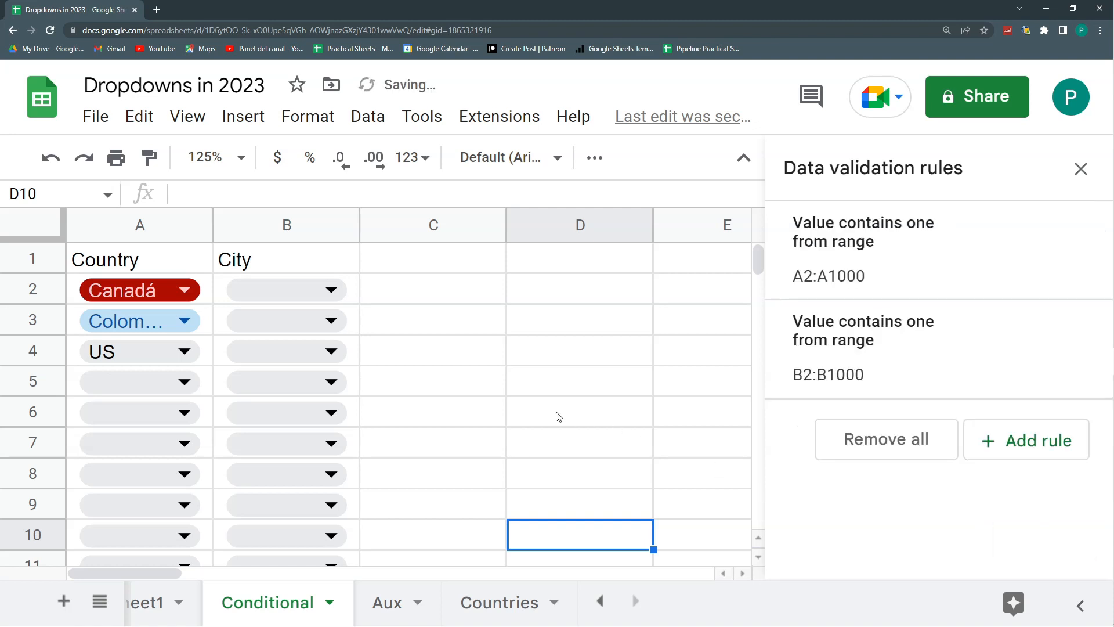
- Check the city options offered by the dropdowns in B2, B3 and B4 against each row's country
left_click(501, 408)
left_click(314, 289)
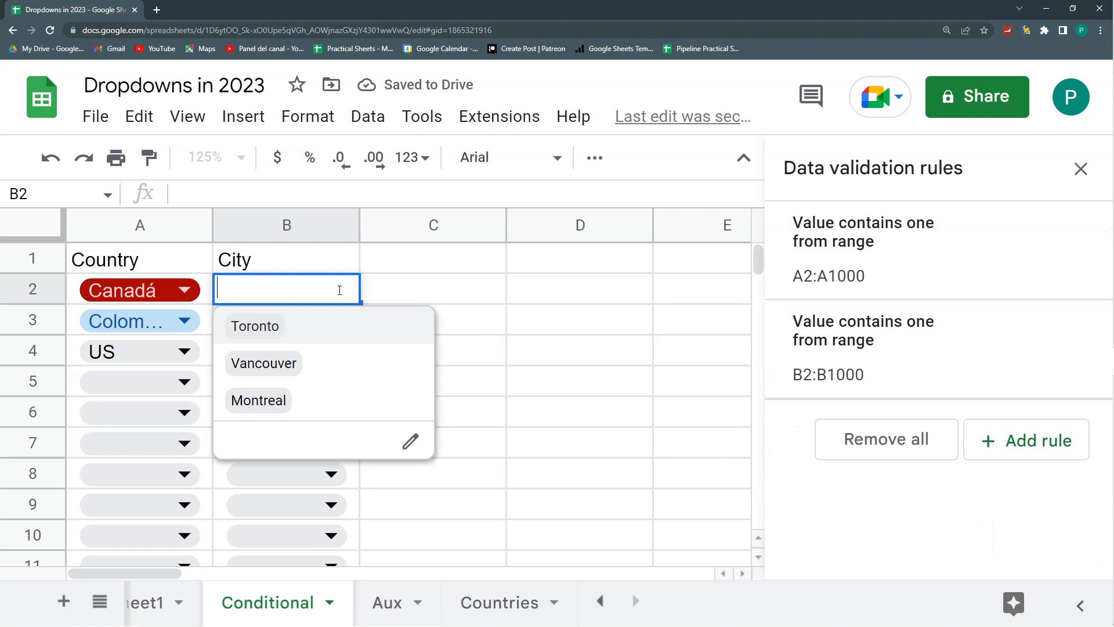
left_click(428, 295)
left_click(325, 320)
left_click(368, 322)
left_click(325, 351)
left_click(437, 320)
- Choose Colombia as the country in A5, and check the city options offered in B5 and B6
left_click(184, 382)
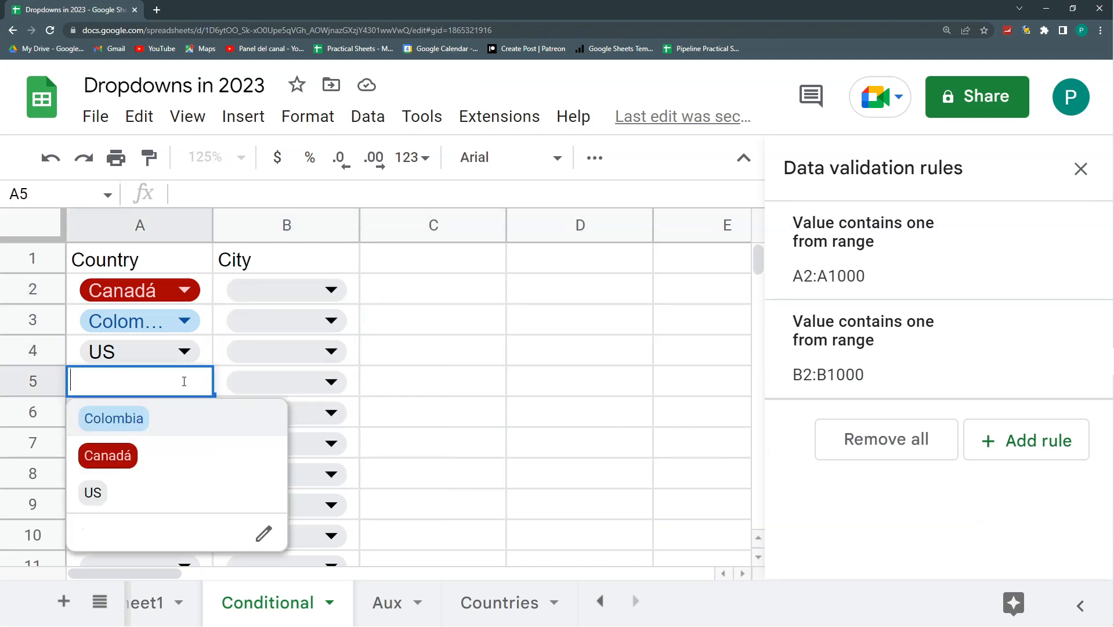
left_click(167, 420)
left_click(333, 384)
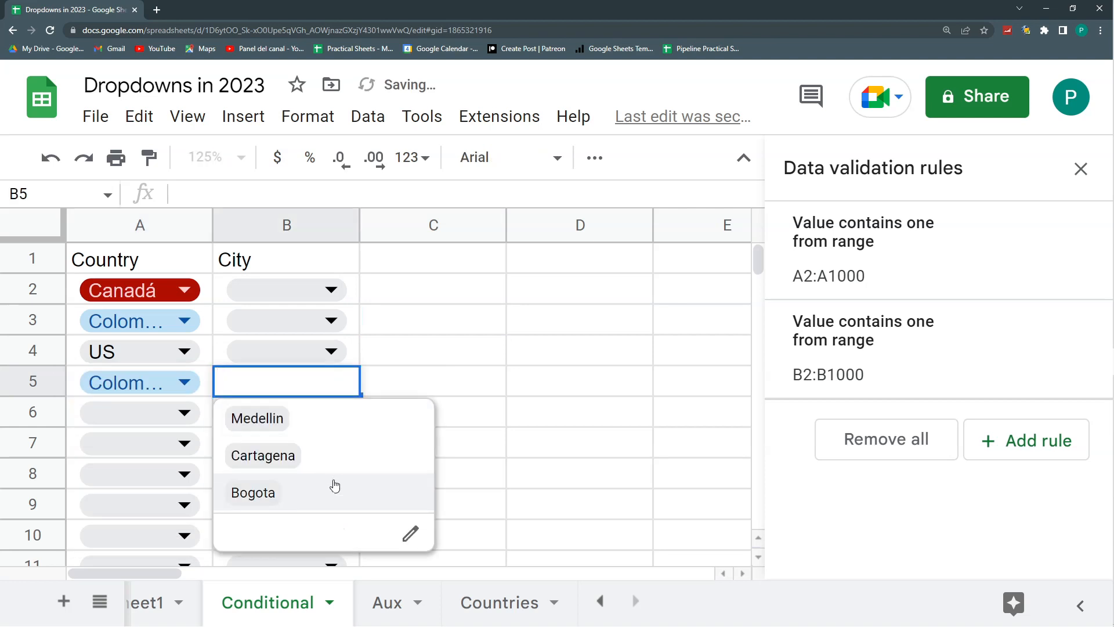
left_click(427, 361)
left_click(334, 413)
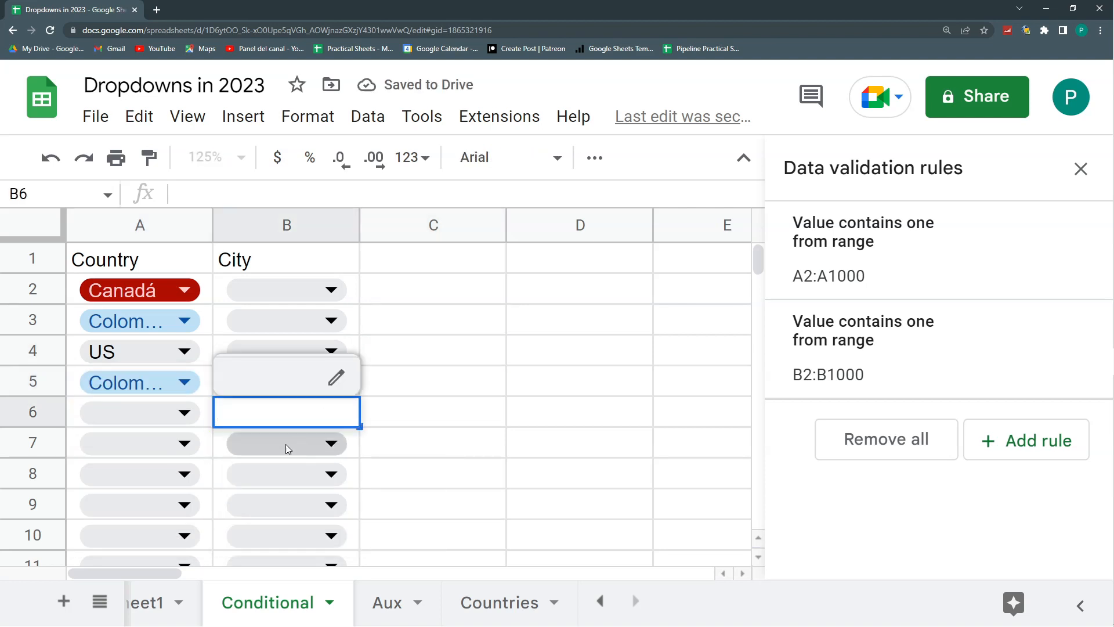
left_click(426, 376)
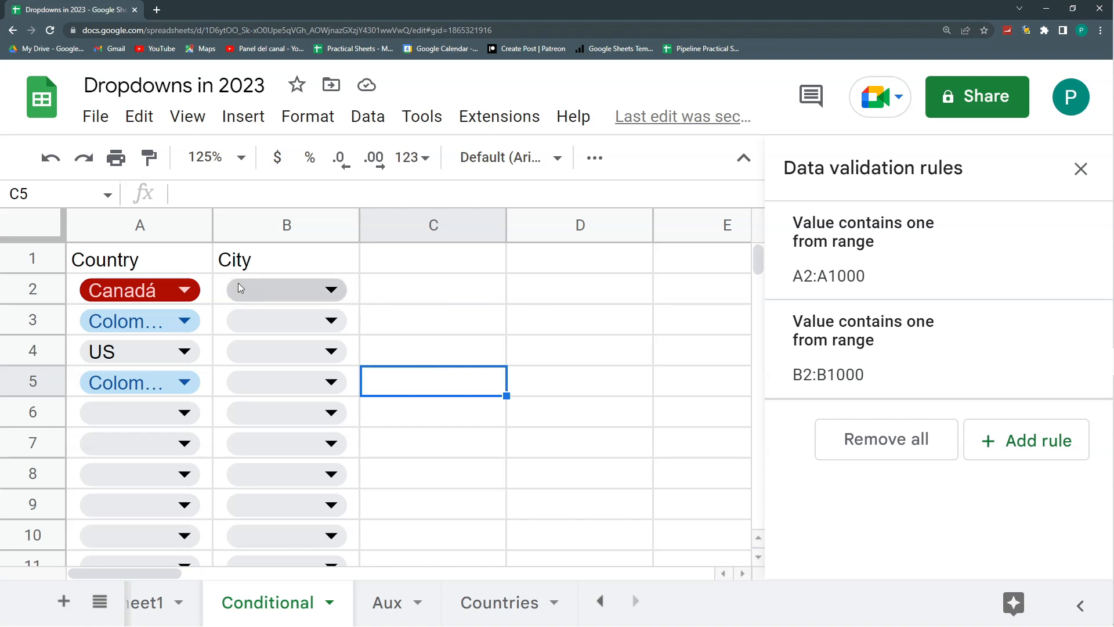
- Widen column A on the Conditional sheet so the full country names fit
left_click_drag(210, 234, 263, 234)
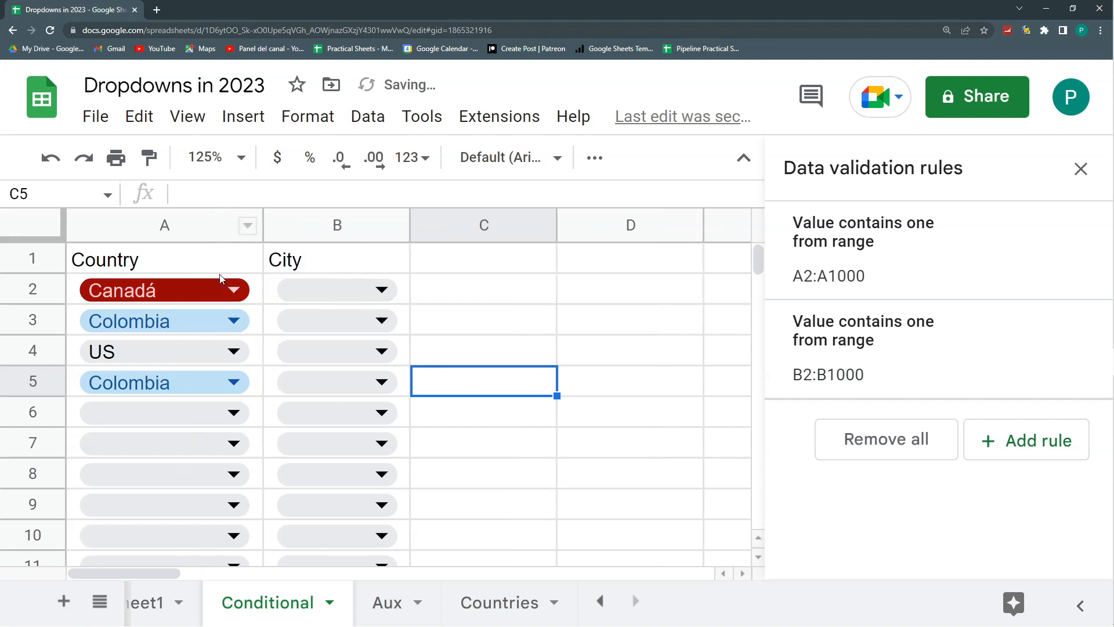